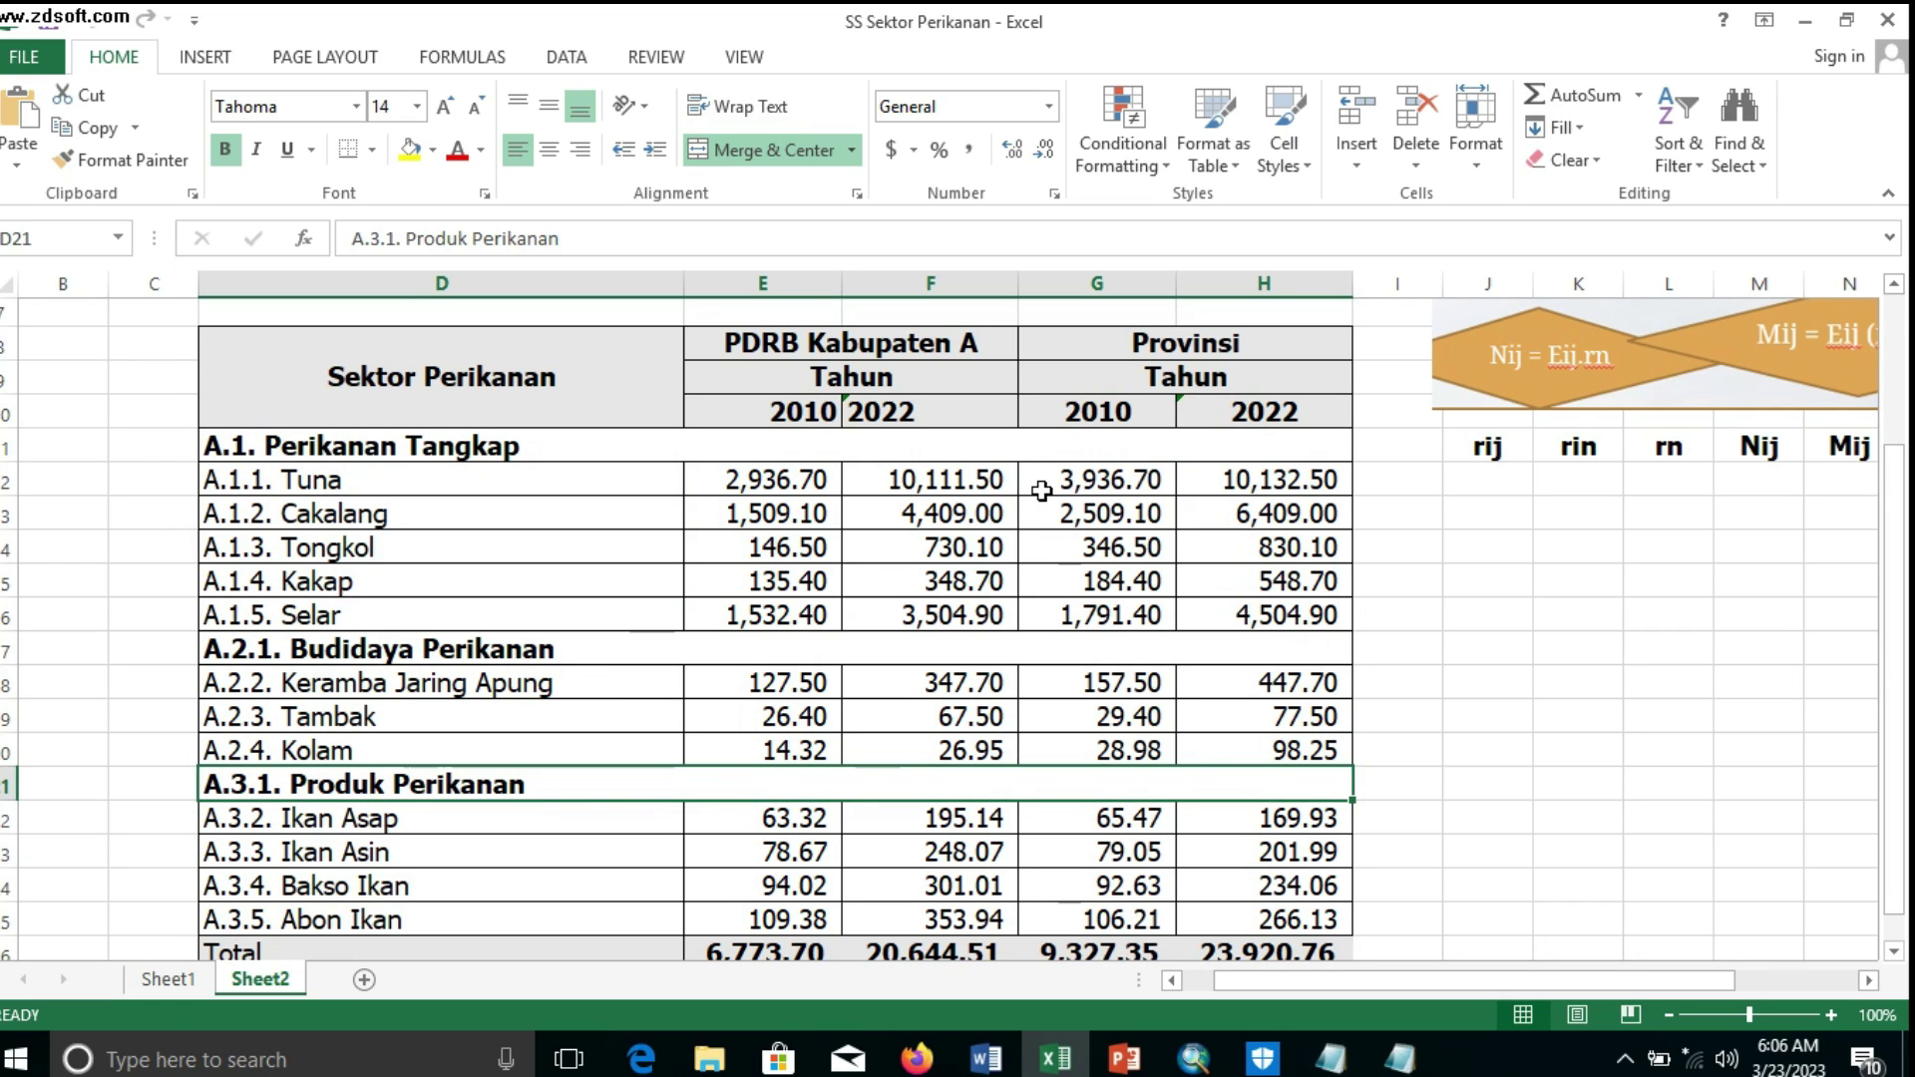
Examine the fisheries sector table, its total row formulas and the 2010 Tuna value for Kabupaten A
{"action": "scroll", "coordinate": [1599, 872], "scroll_direction": "down", "scroll_amount": 2}
{"action": "scroll", "coordinate": [1599, 872], "scroll_direction": "up", "scroll_amount": 2}
{"action": "scroll", "coordinate": [799, 878], "scroll_direction": "down", "scroll_amount": 2}
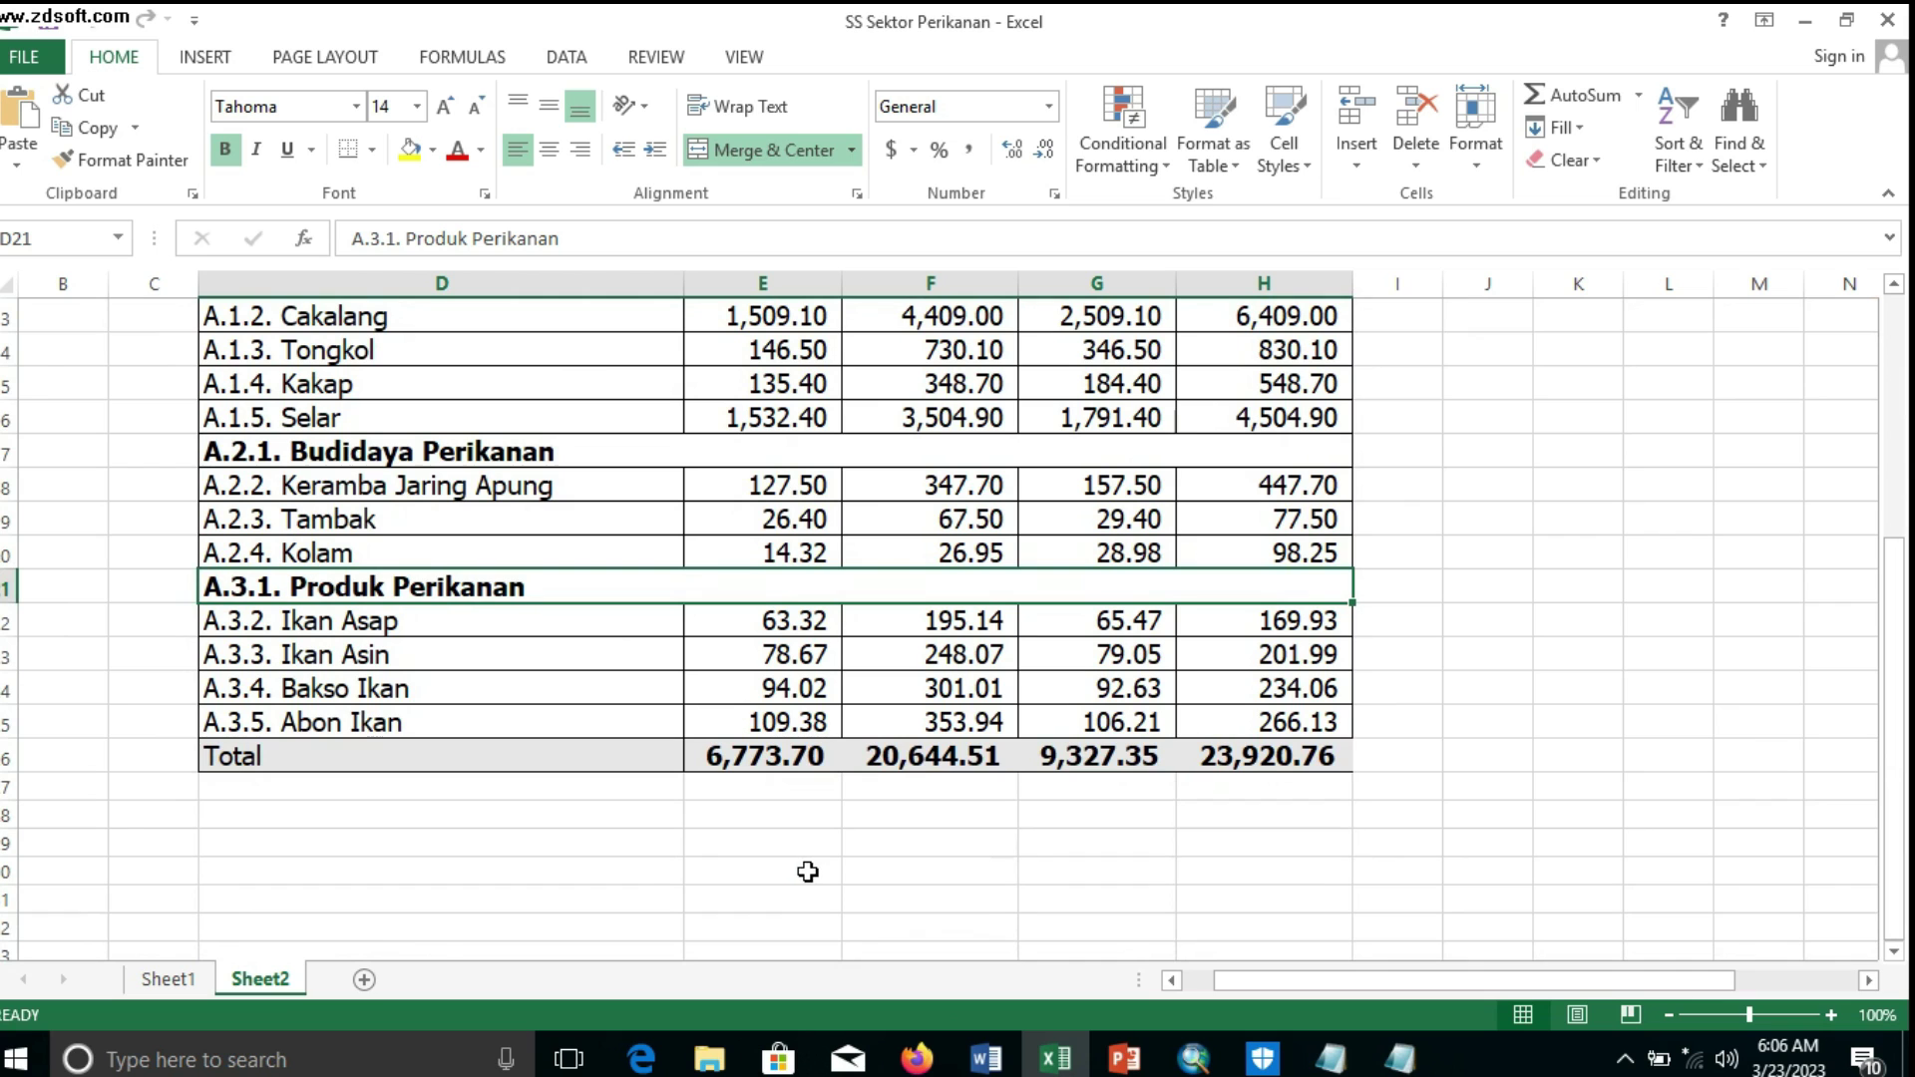
{"action": "scroll", "coordinate": [868, 868], "scroll_direction": "up", "scroll_amount": 2}
{"action": "scroll", "coordinate": [868, 868], "scroll_direction": "down", "scroll_amount": 2}
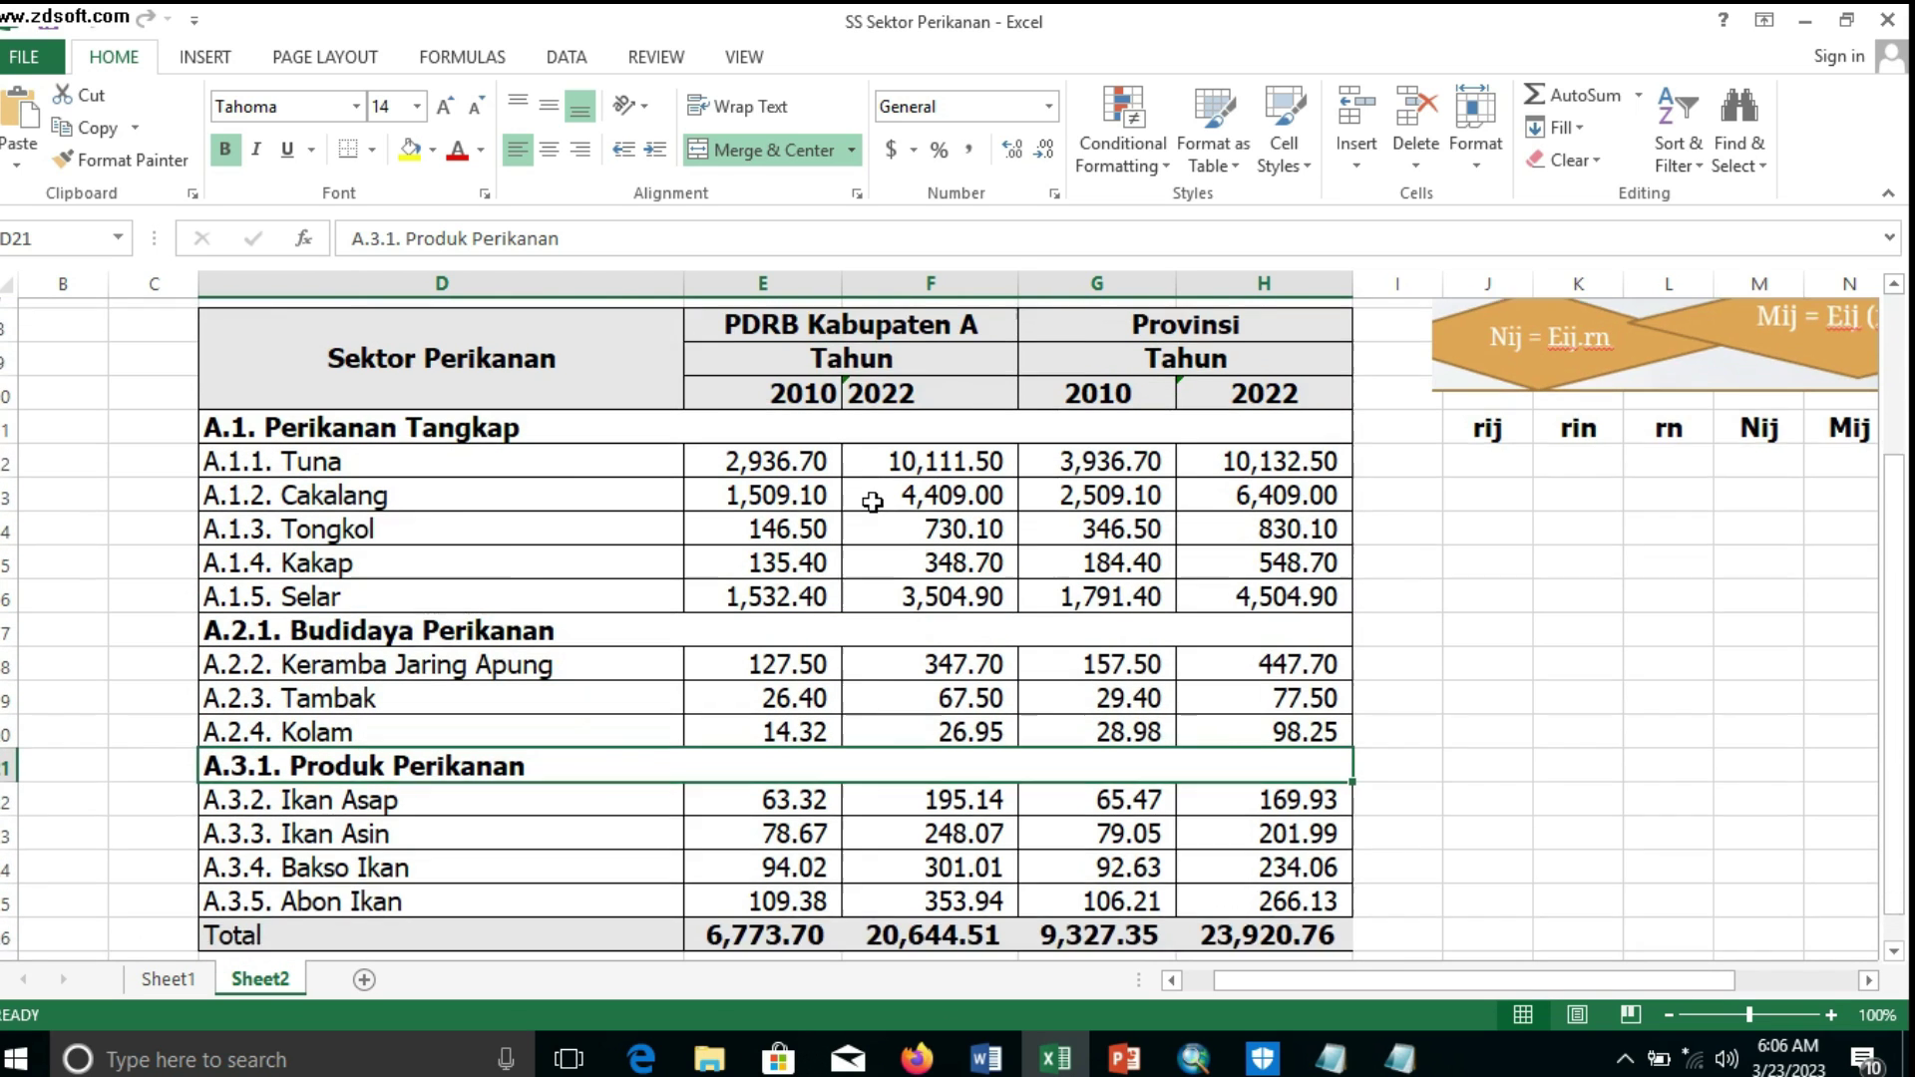
{"action": "left_click", "coordinate": [743, 755]}
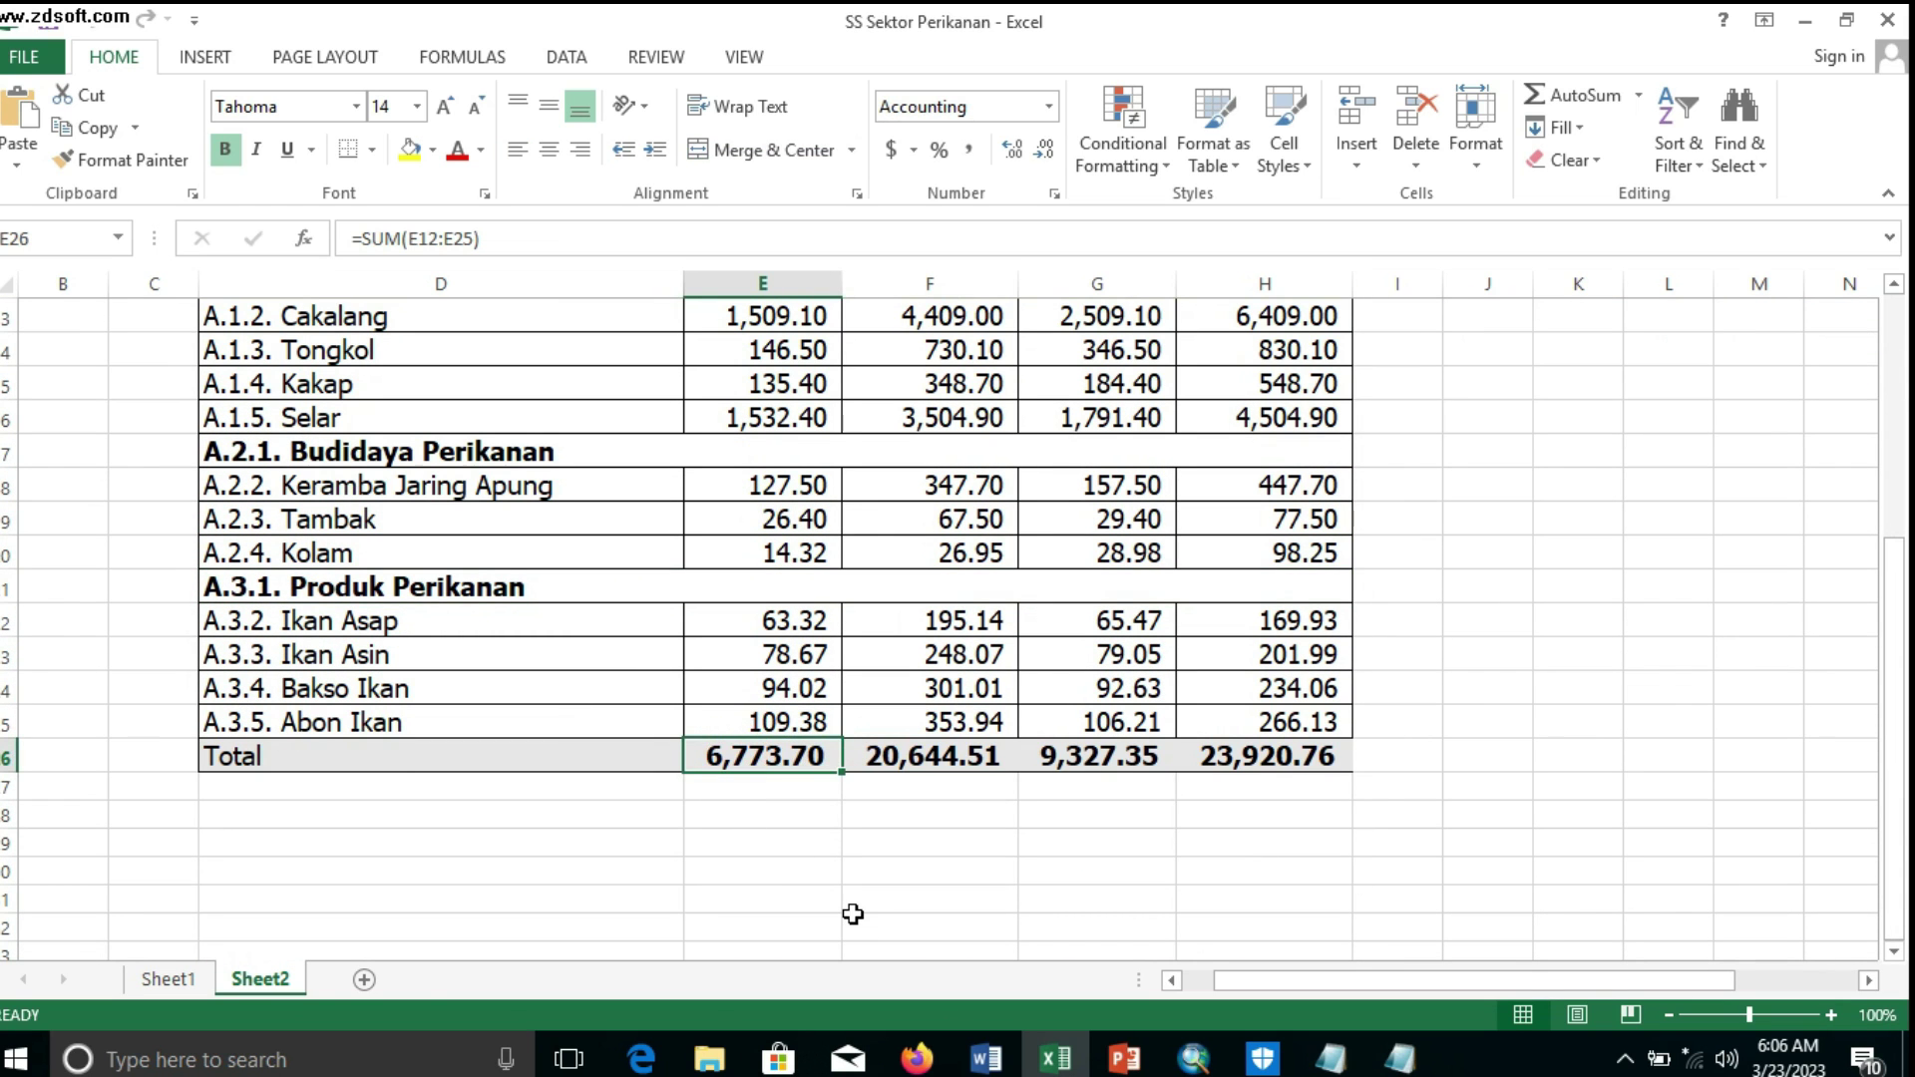
{"action": "key", "text": "shift+Right"}
{"action": "key", "text": "shift+Right"}
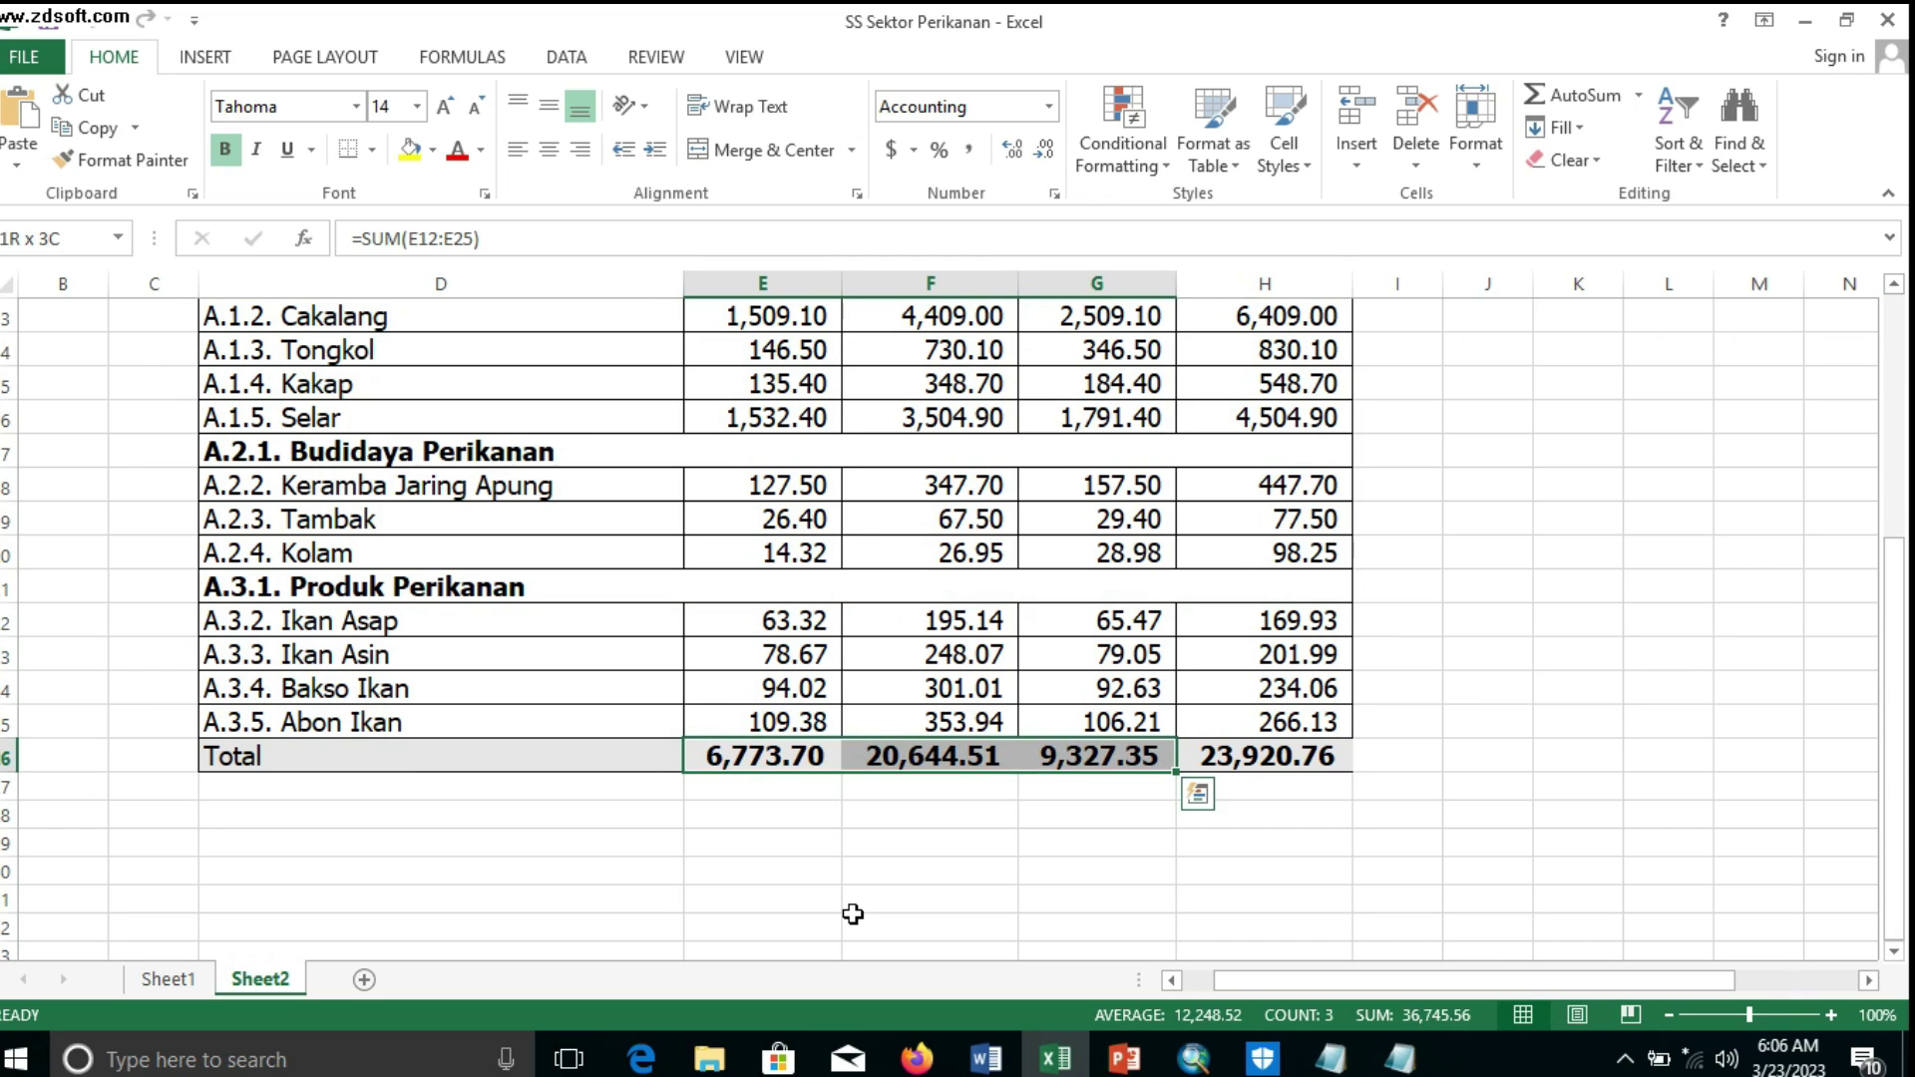
{"action": "key", "text": "Right"}
{"action": "scroll", "coordinate": [961, 656], "scroll_direction": "up", "scroll_amount": 3}
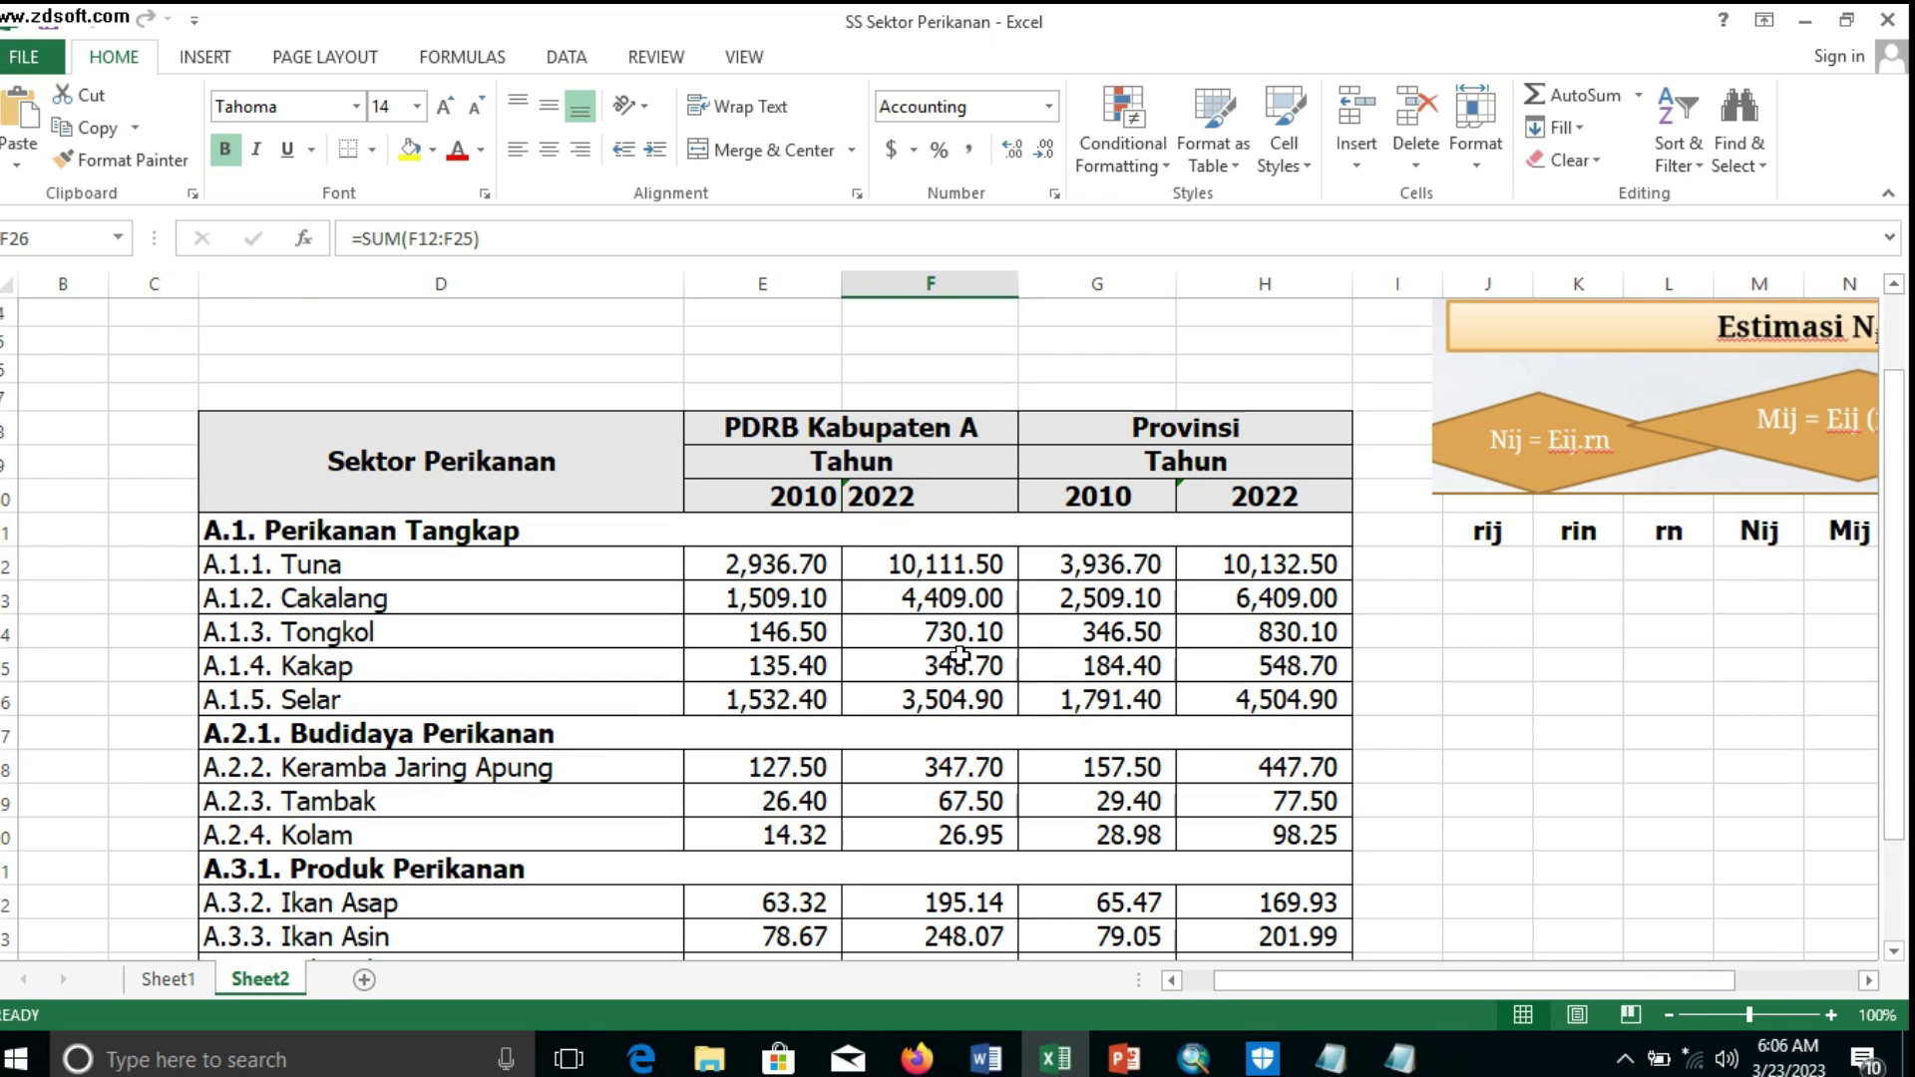
{"action": "left_click", "coordinate": [771, 574]}
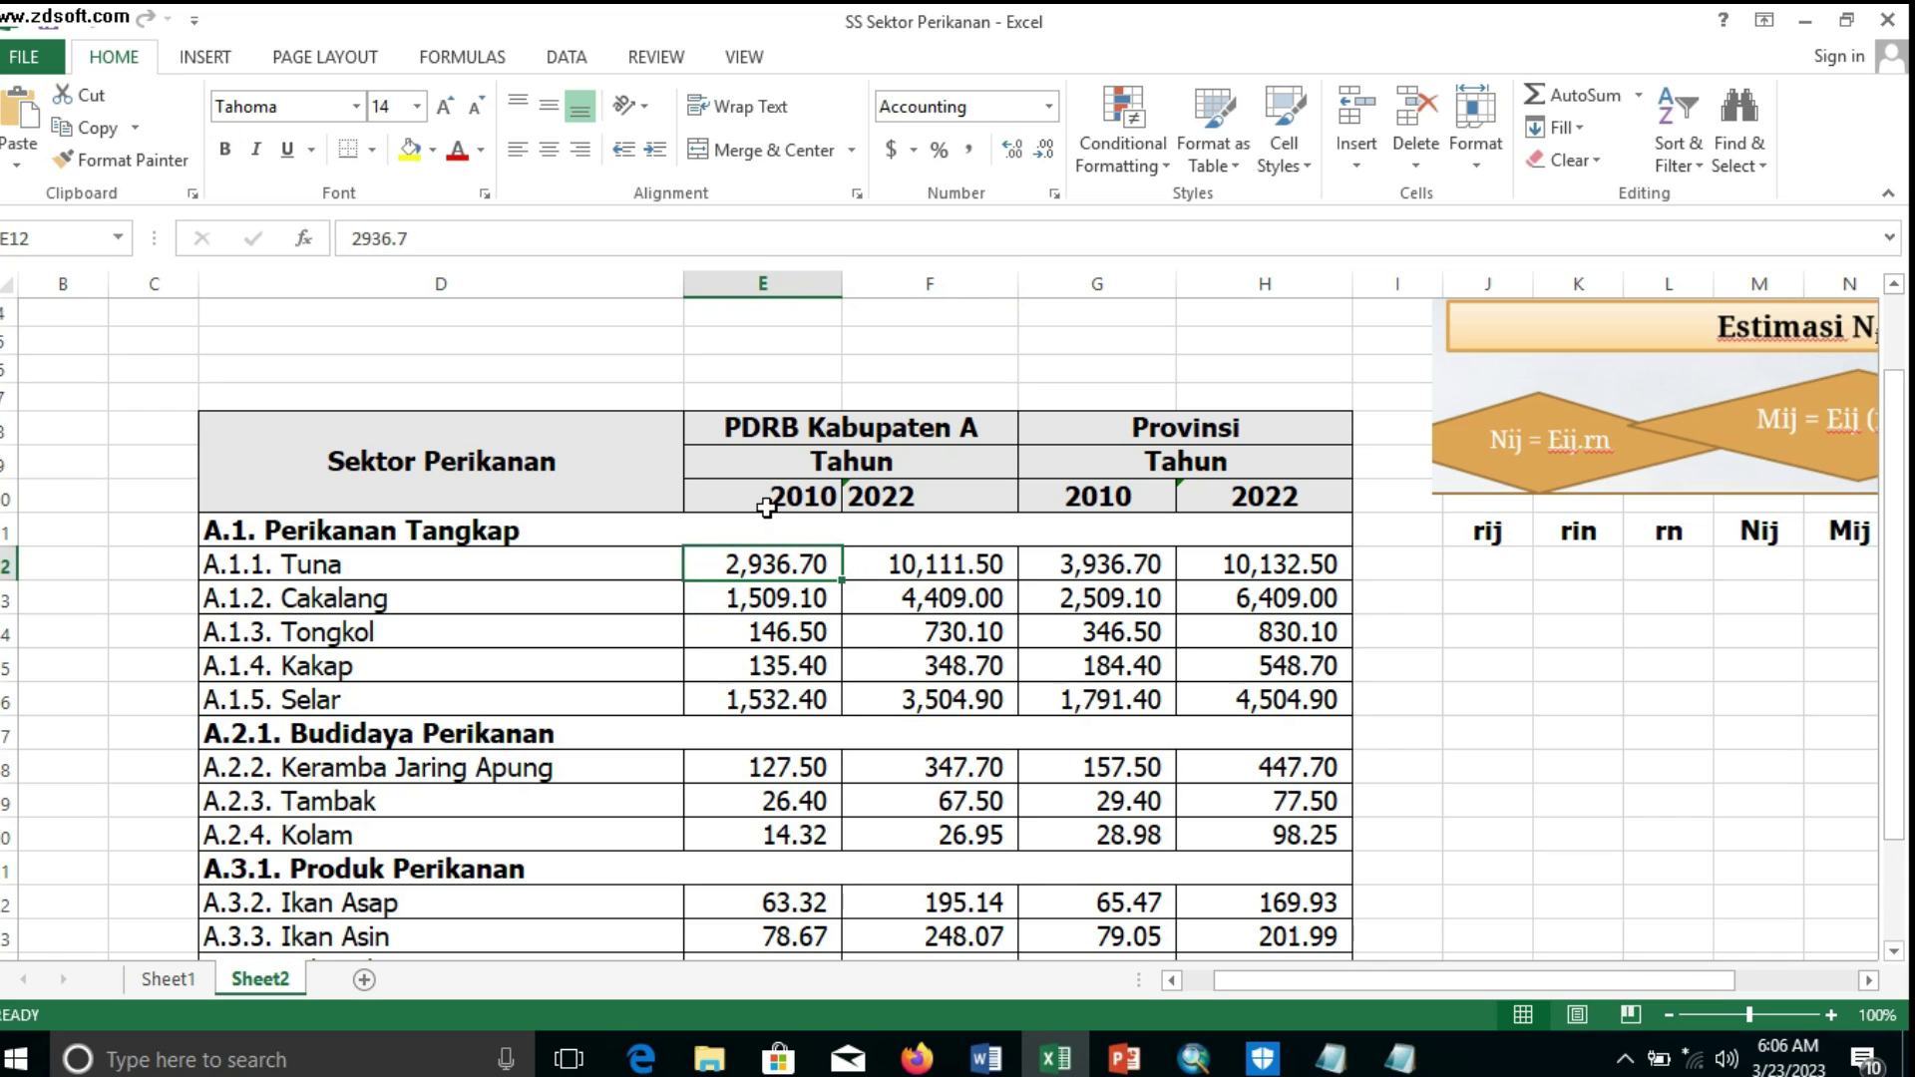
{"action": "scroll", "coordinate": [773, 514], "scroll_direction": "down", "scroll_amount": 3}
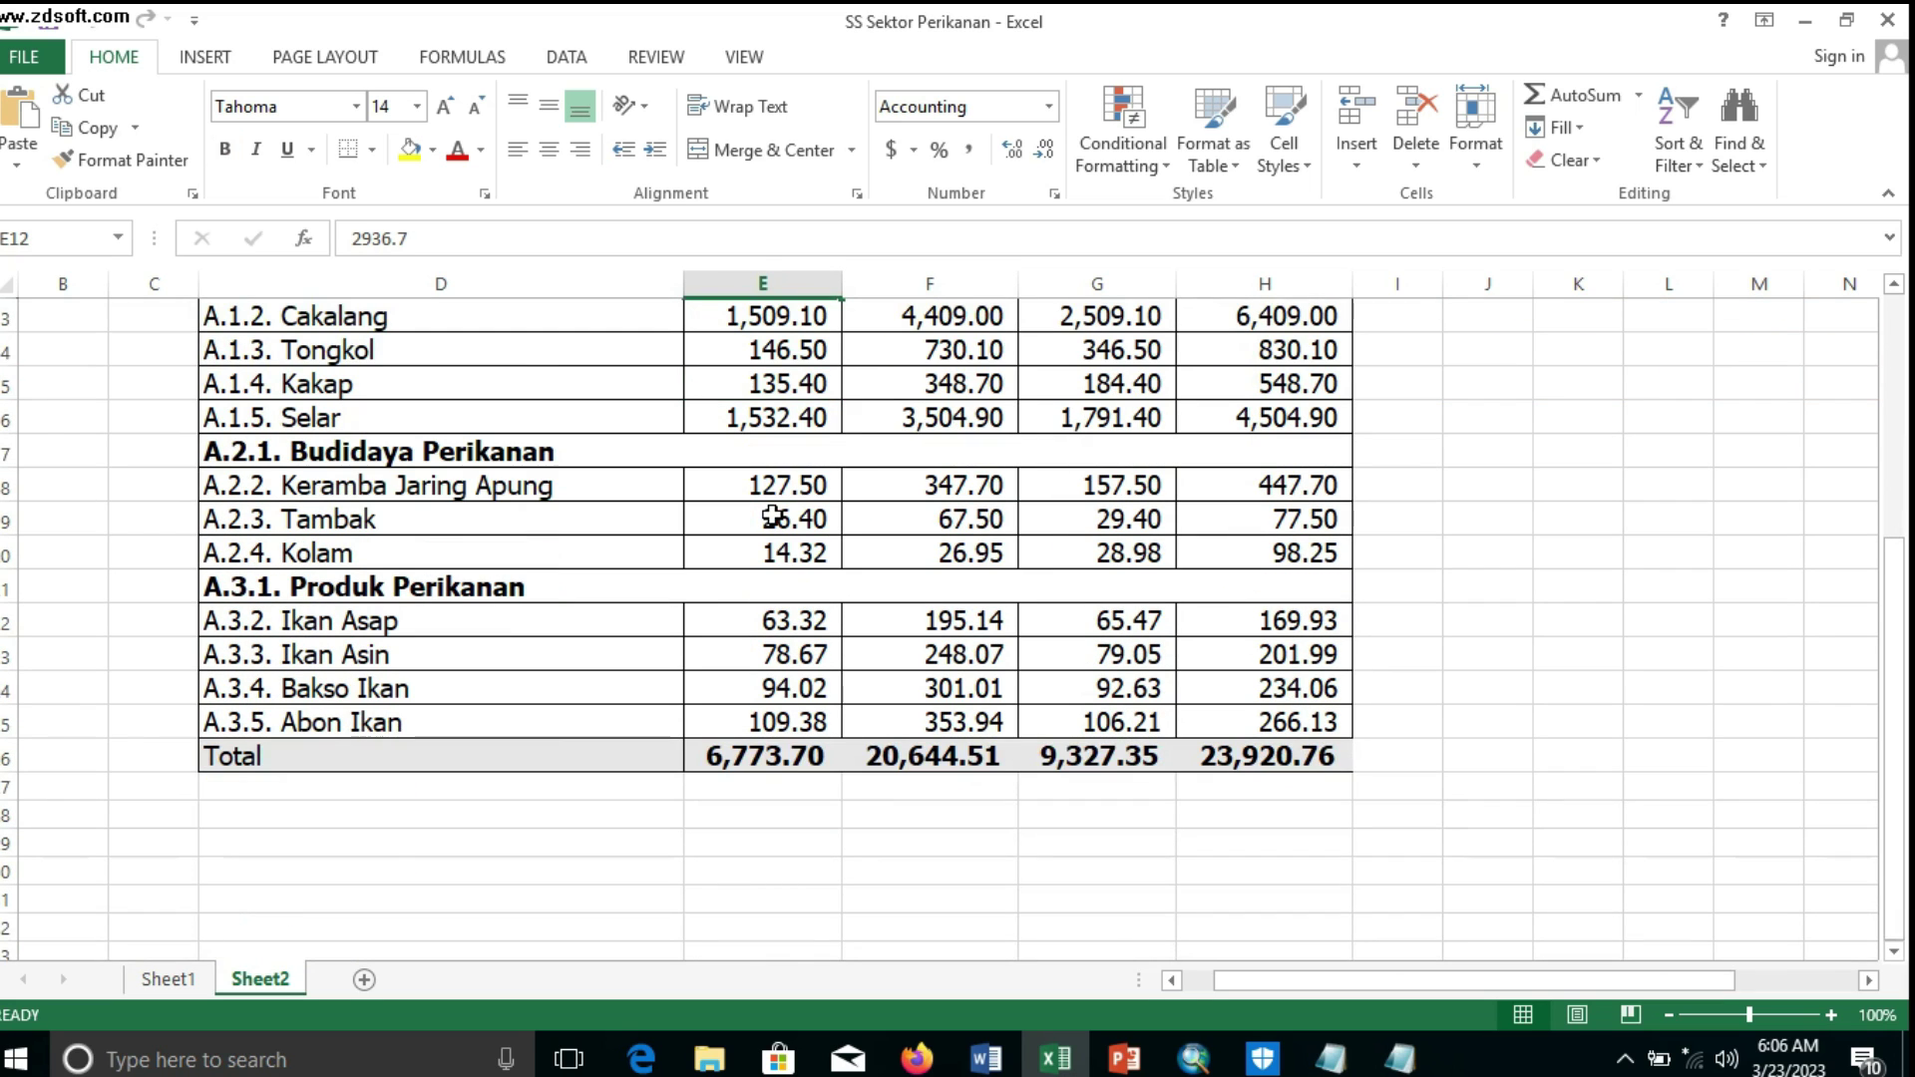
Total the 2010 Kabupaten A column in E26 with =SUM(E12:E25) and fill the formula across to H26
{"action": "left_click", "coordinate": [772, 762]}
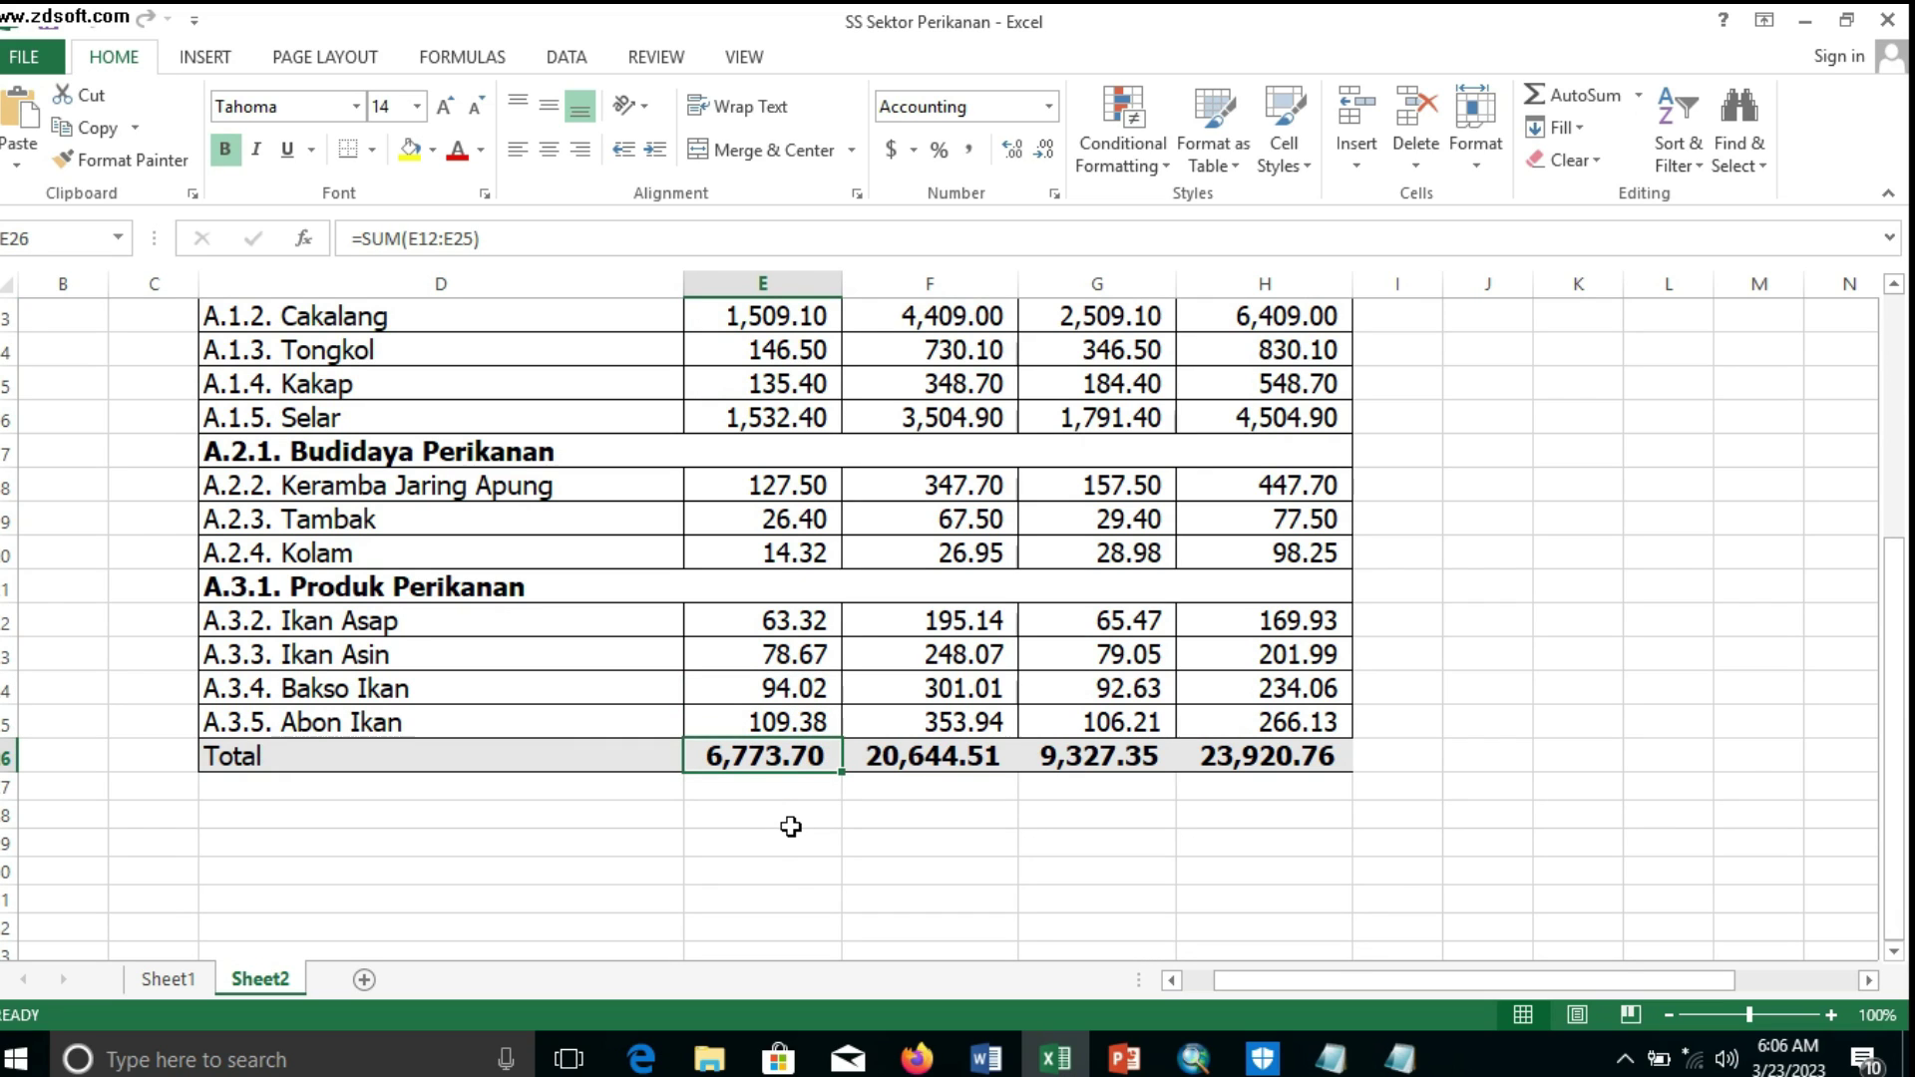
{"action": "type", "text": "=SU"}
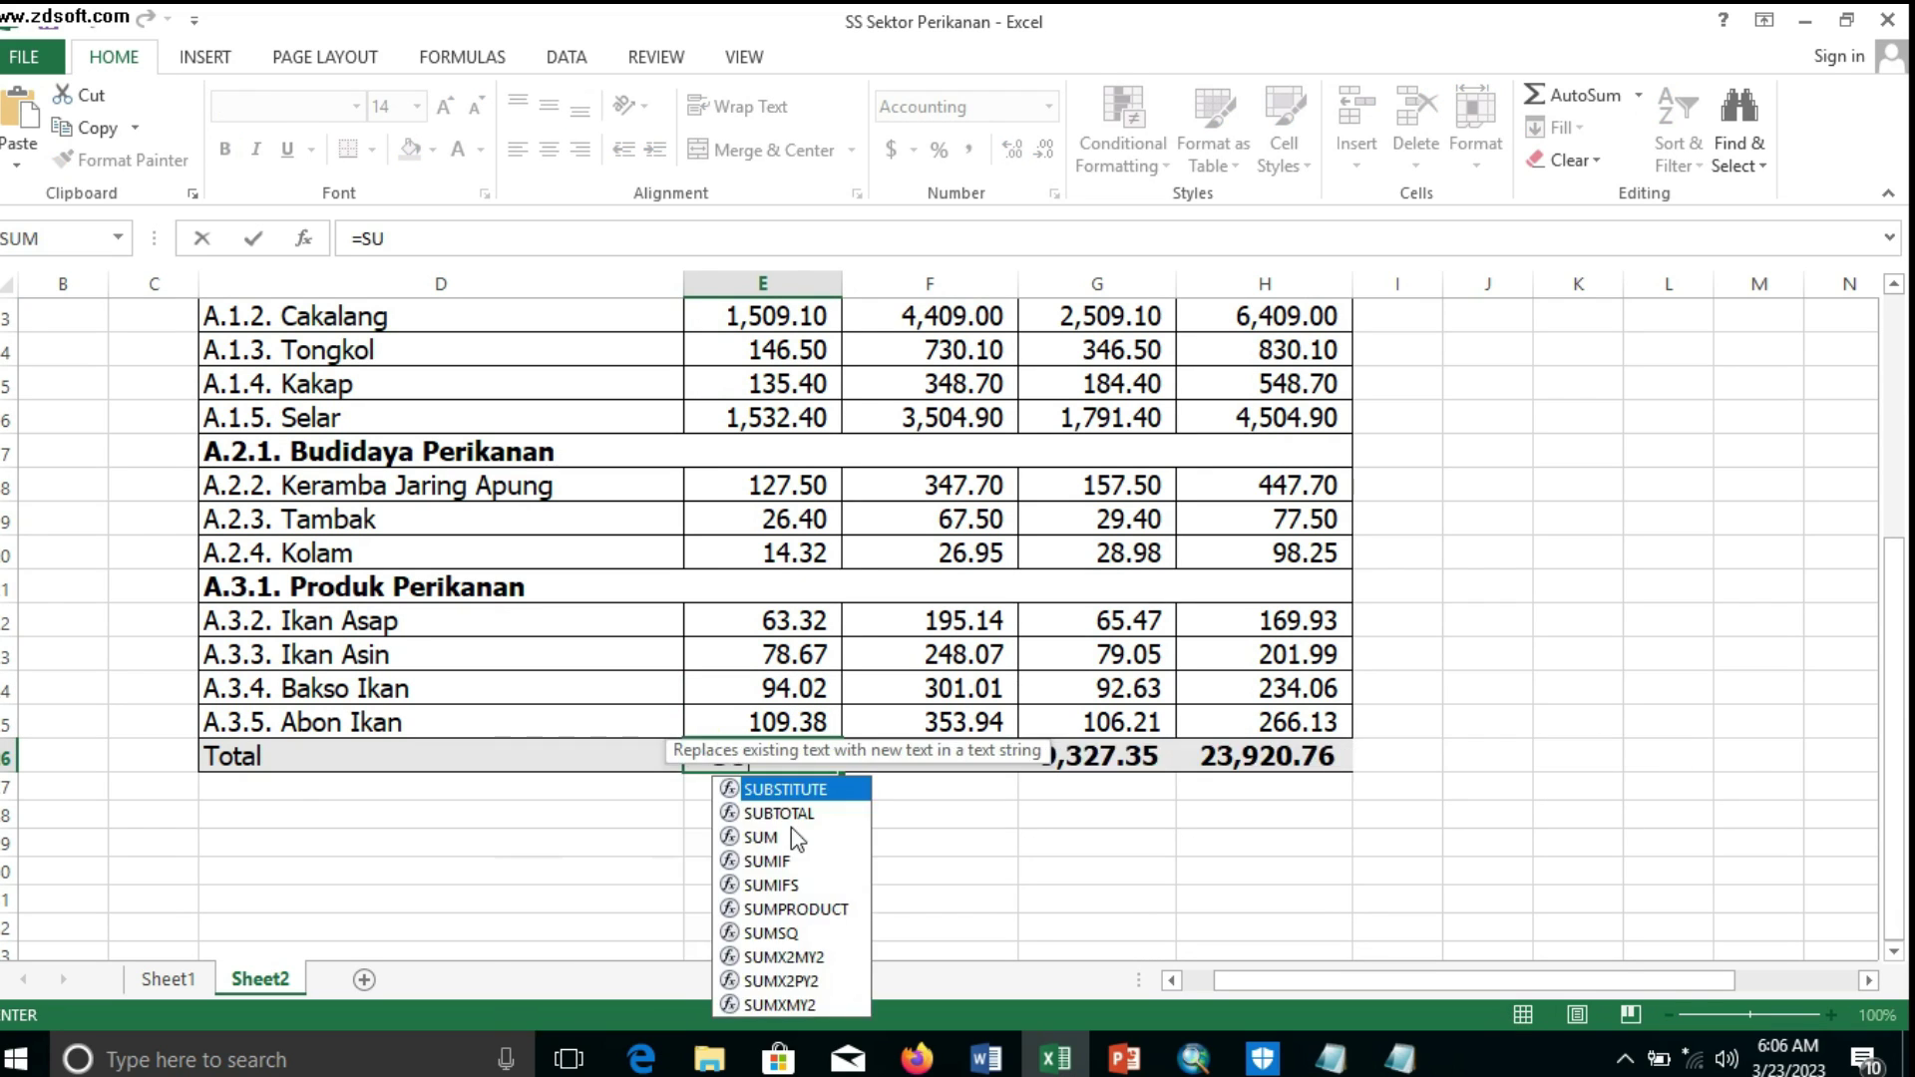
{"action": "type", "text": "M"}
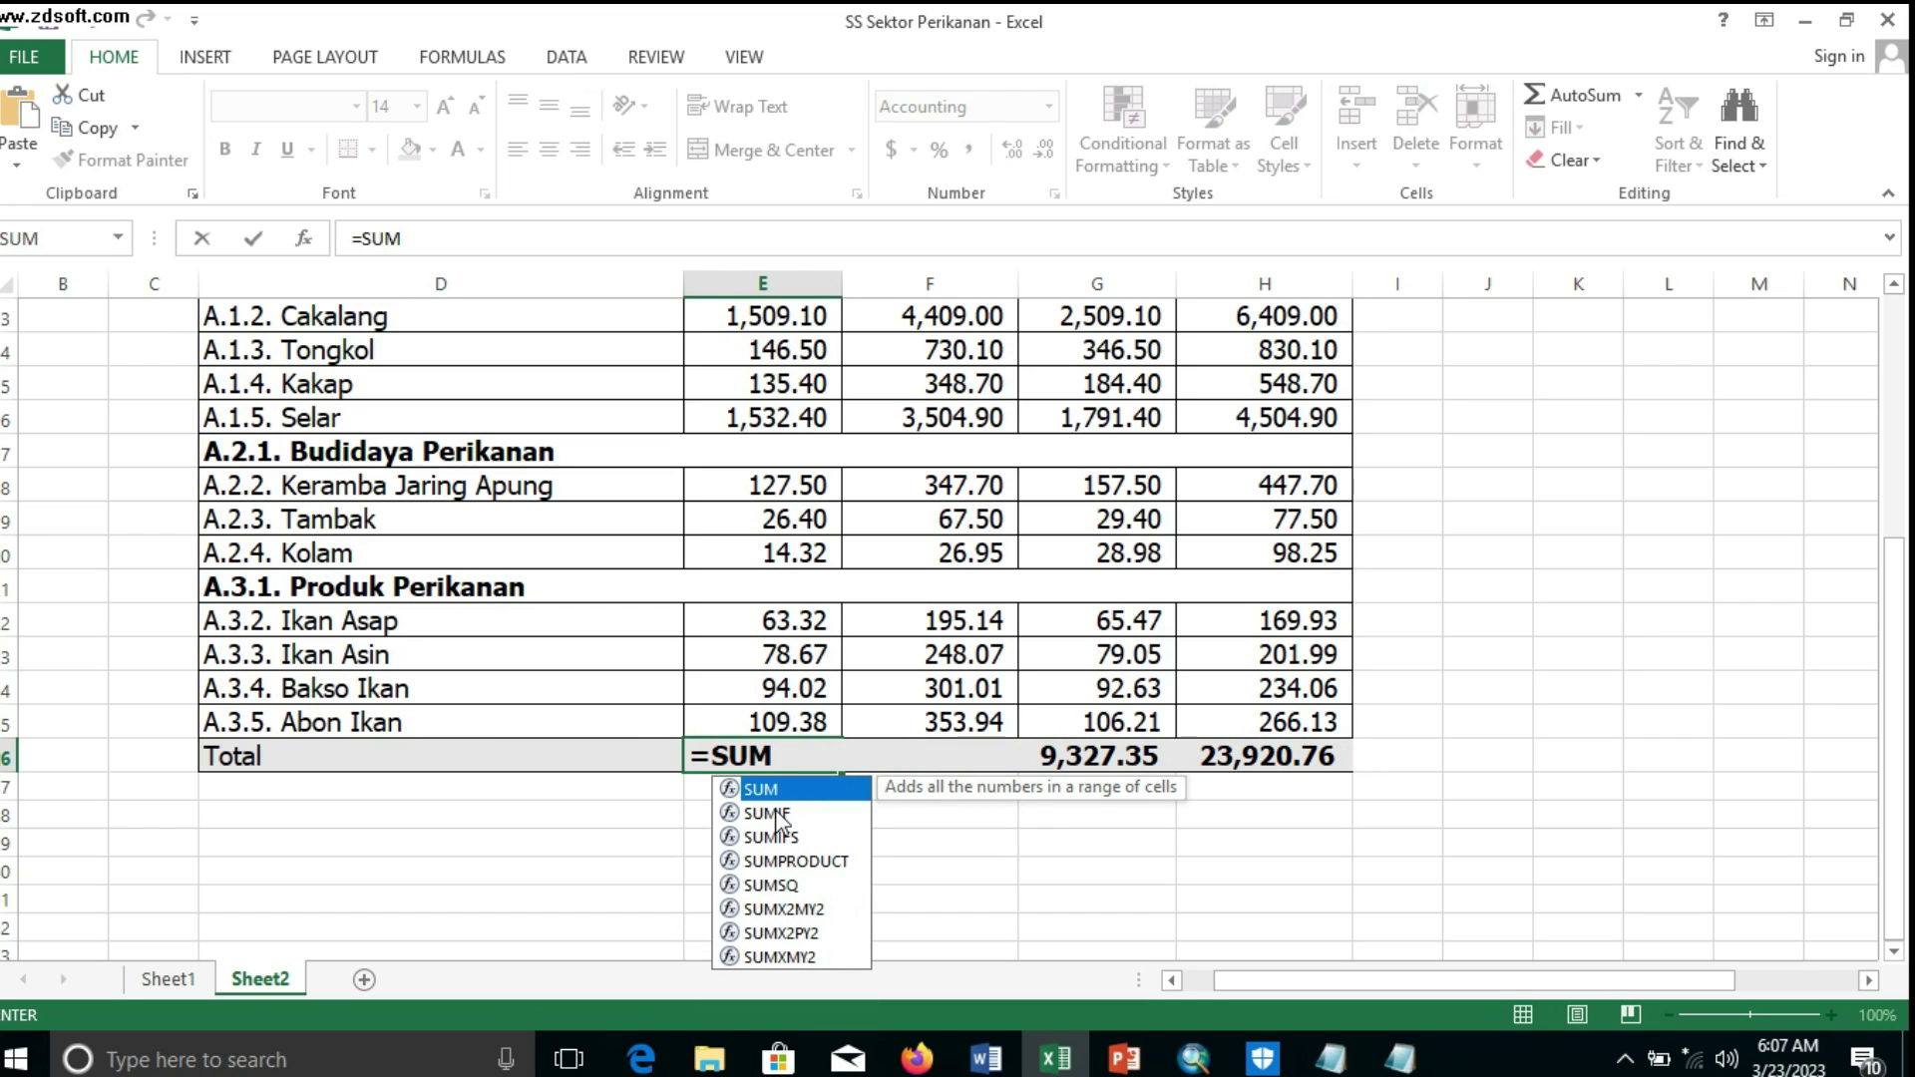
{"action": "scroll", "coordinate": [781, 824], "scroll_direction": "up", "scroll_amount": 3}
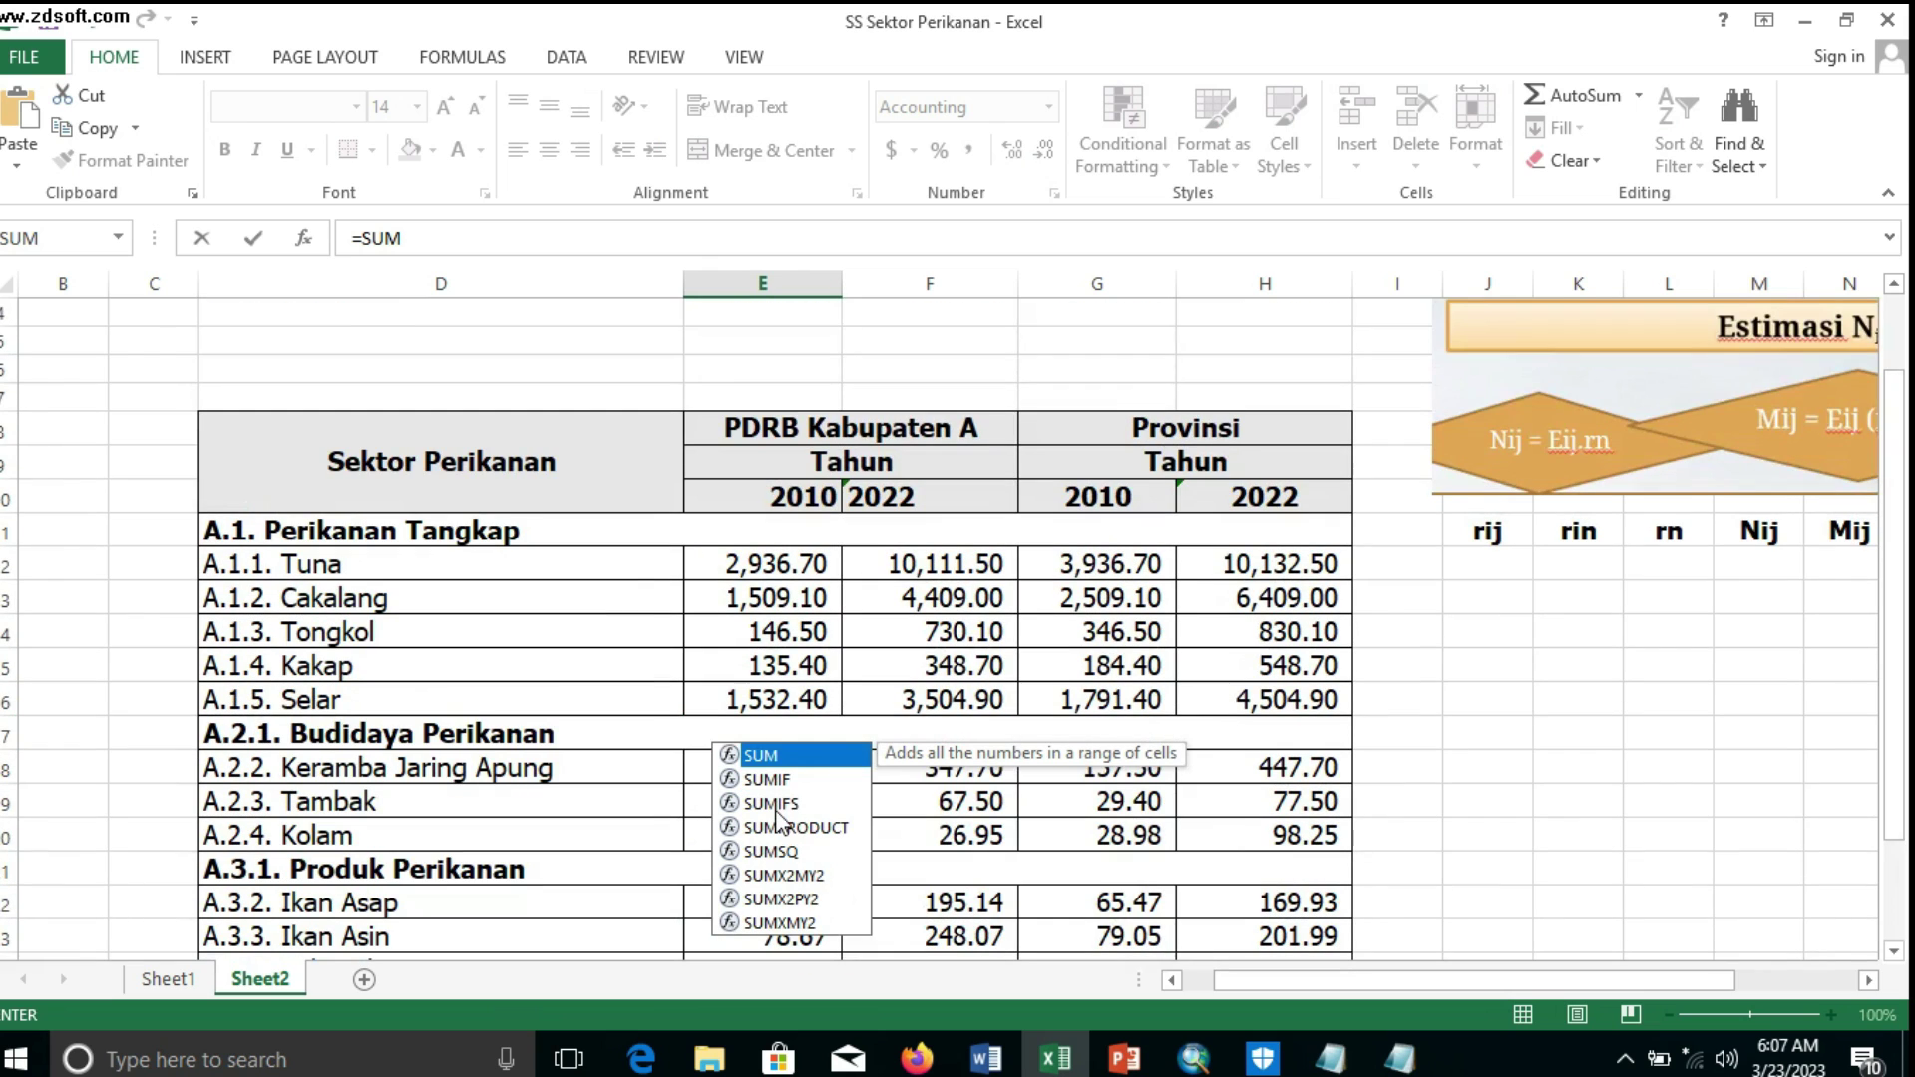
{"action": "scroll", "coordinate": [529, 552], "scroll_direction": "down", "scroll_amount": 3}
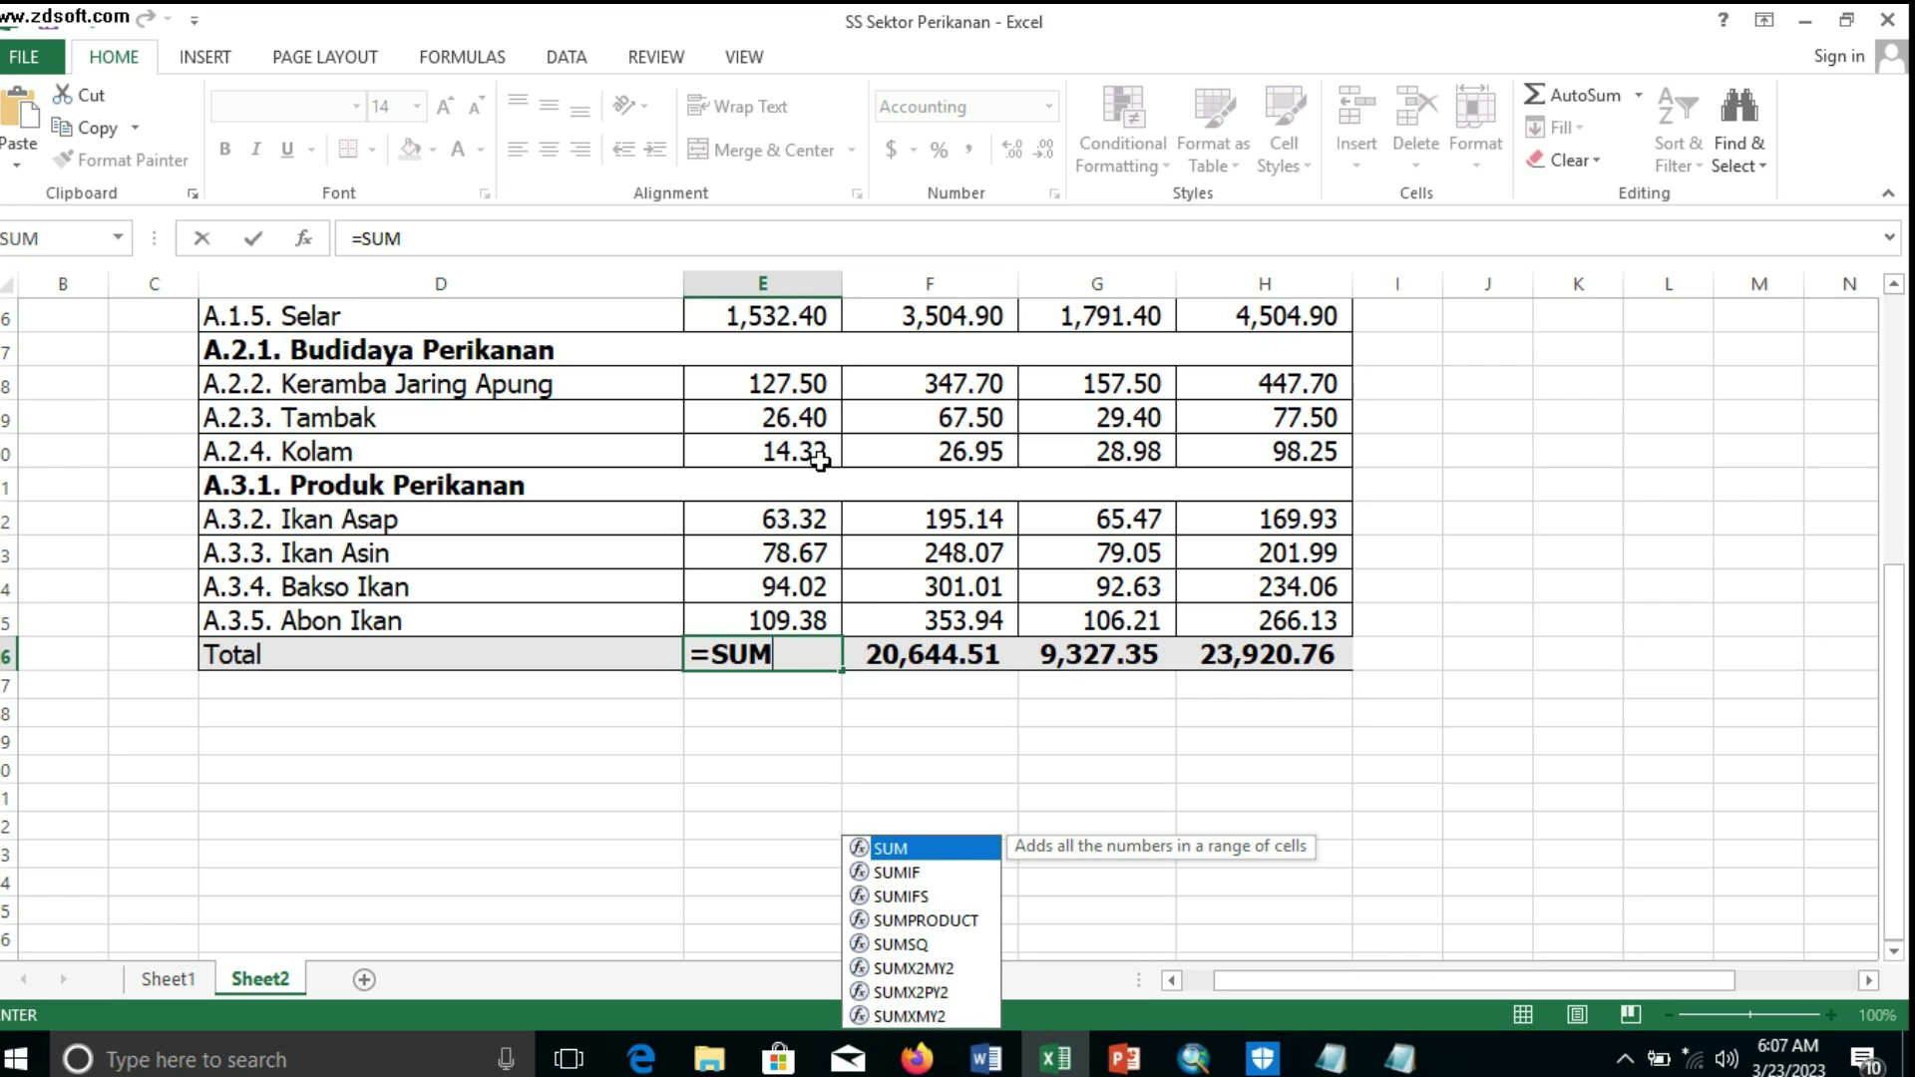
{"action": "type", "text": "("}
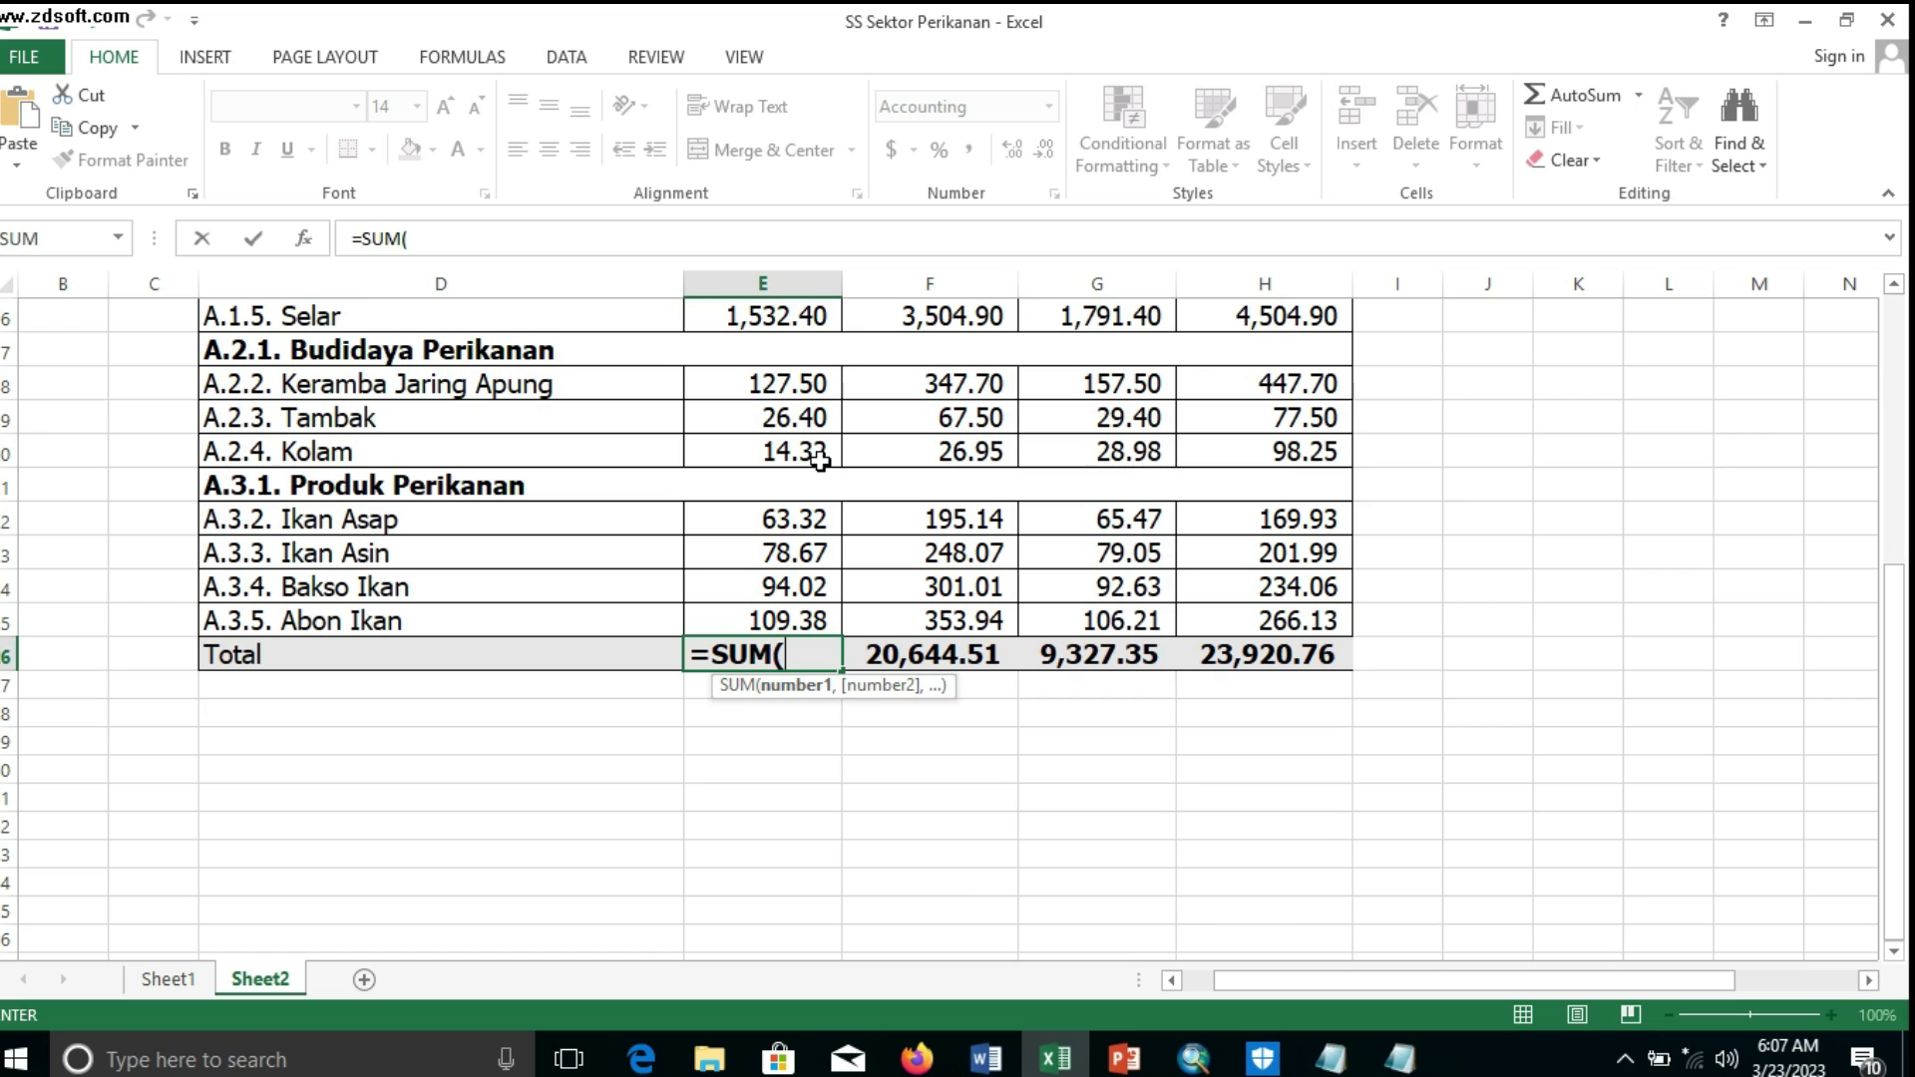
{"action": "type", "text": "E12:"}
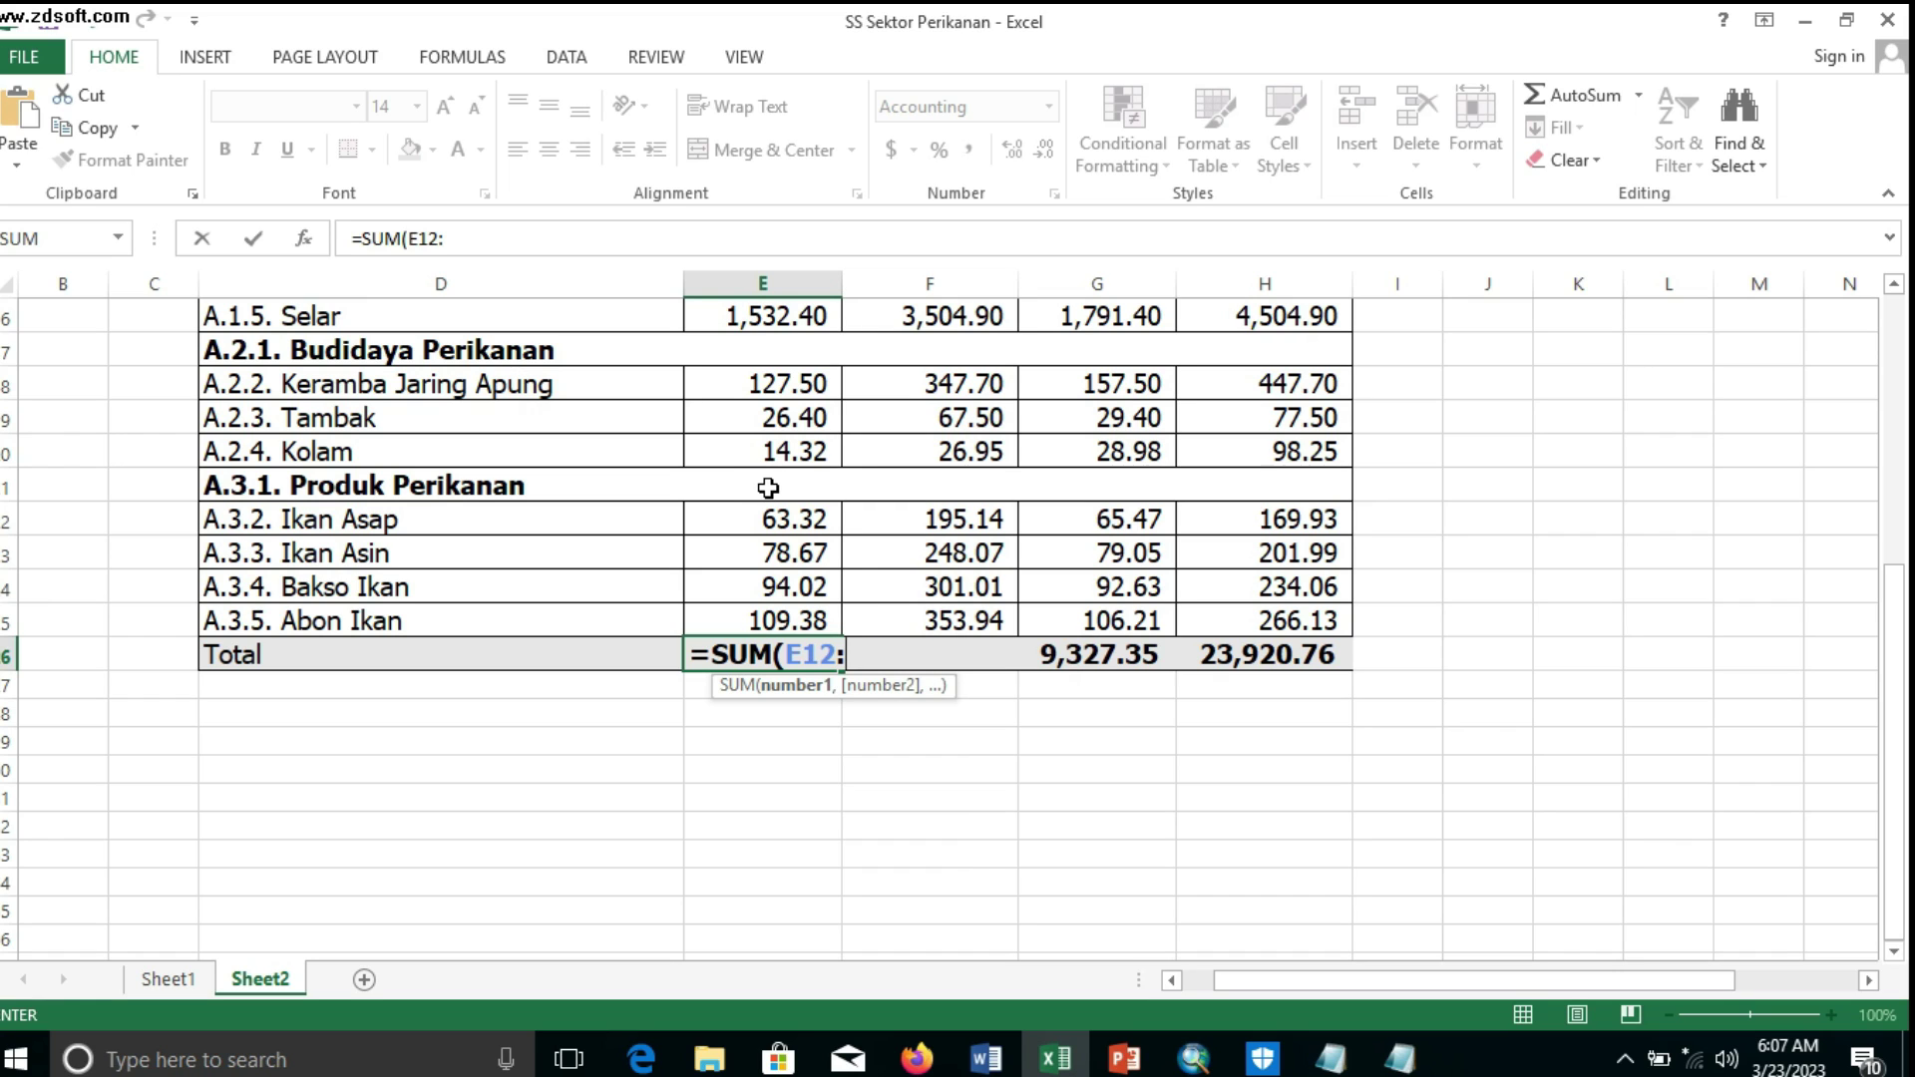
{"action": "type", "text": "E"}
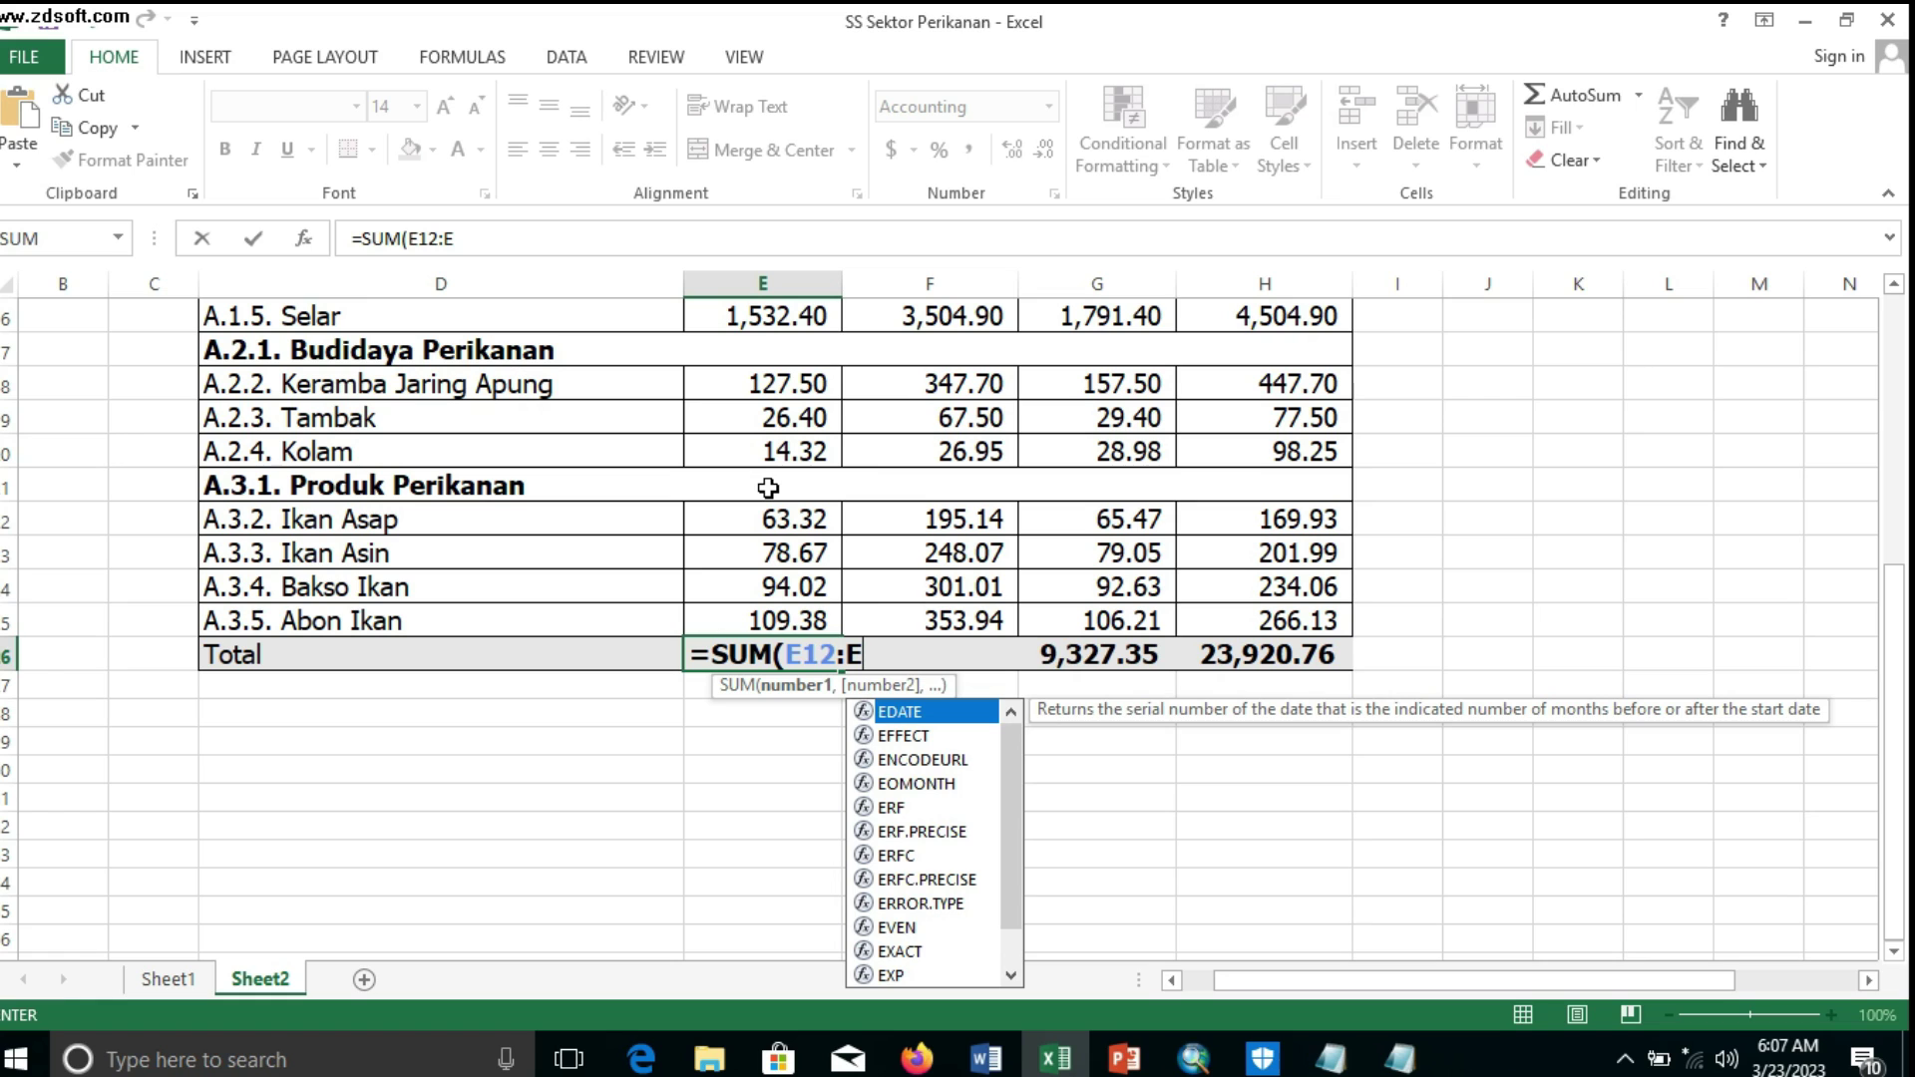
{"action": "type", "text": "25"}
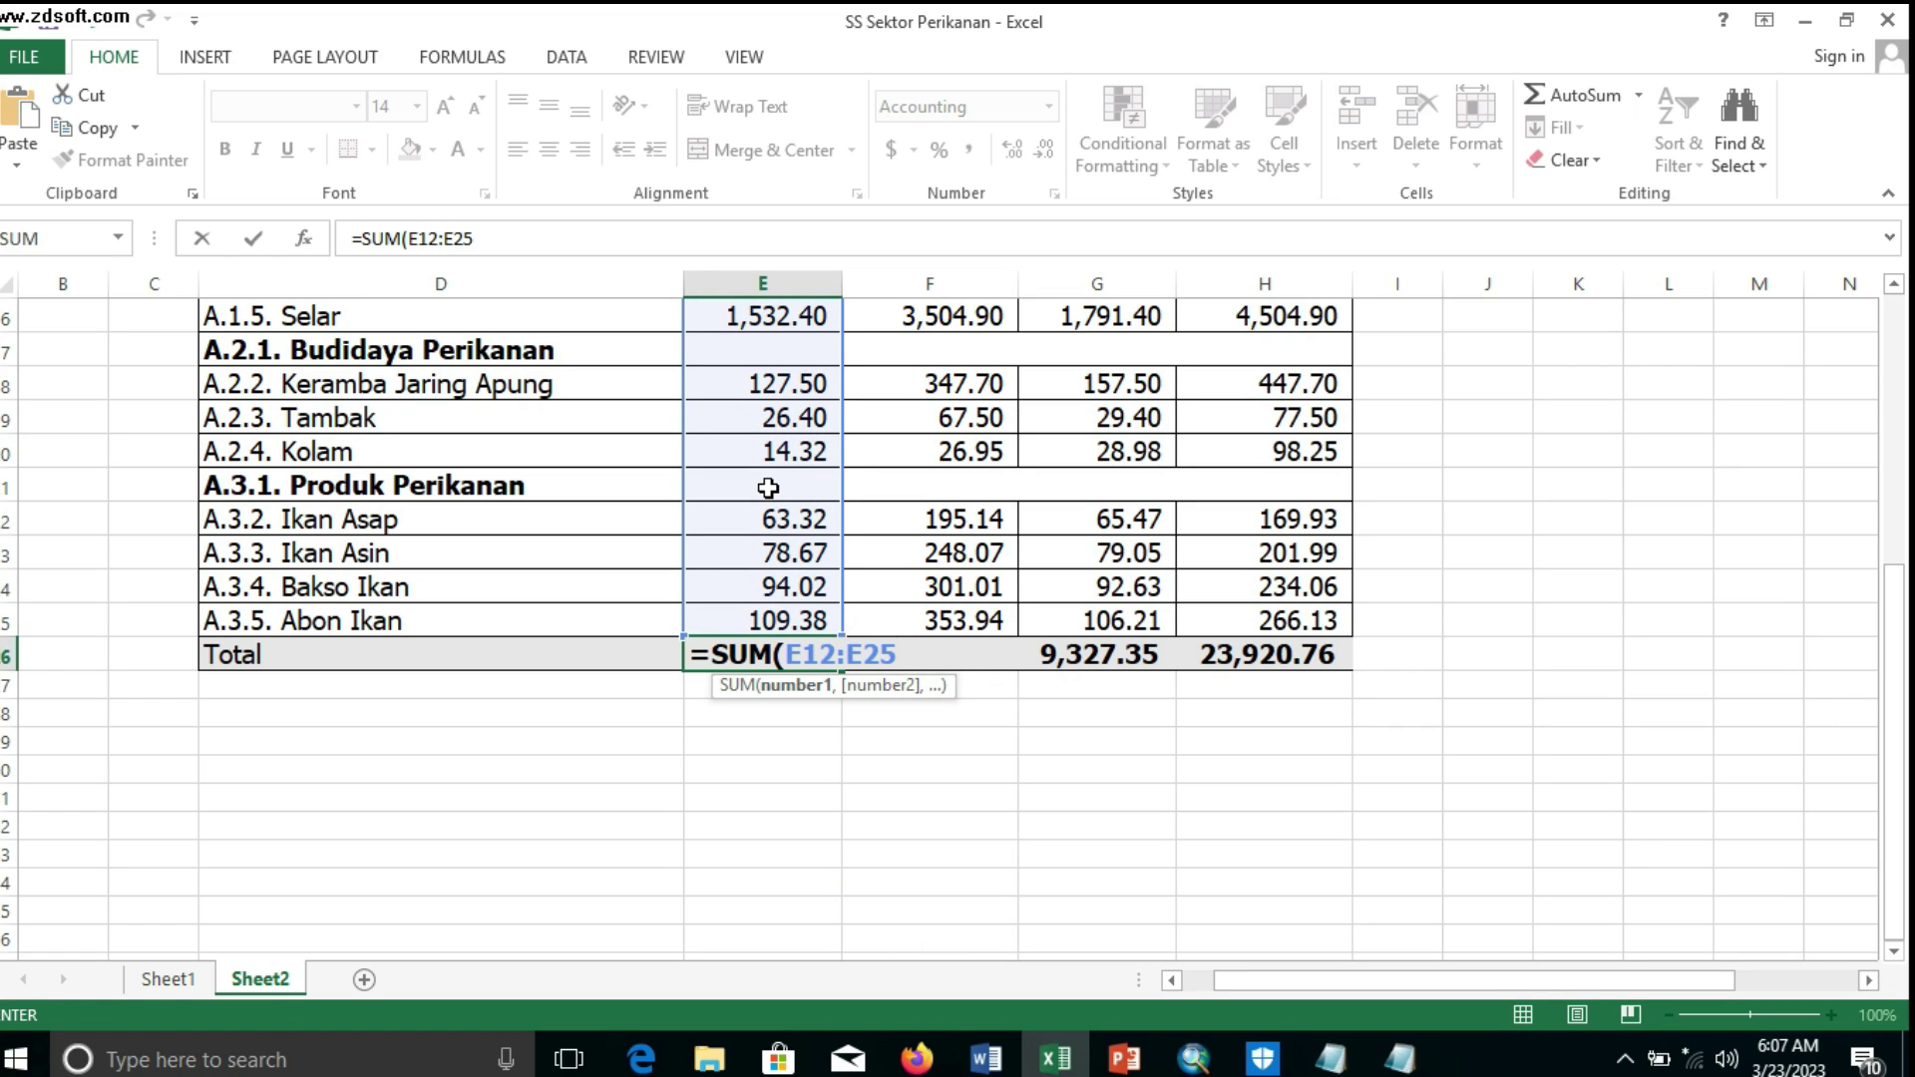
{"action": "key", "text": "Return"}
{"action": "left_click", "coordinate": [721, 657]}
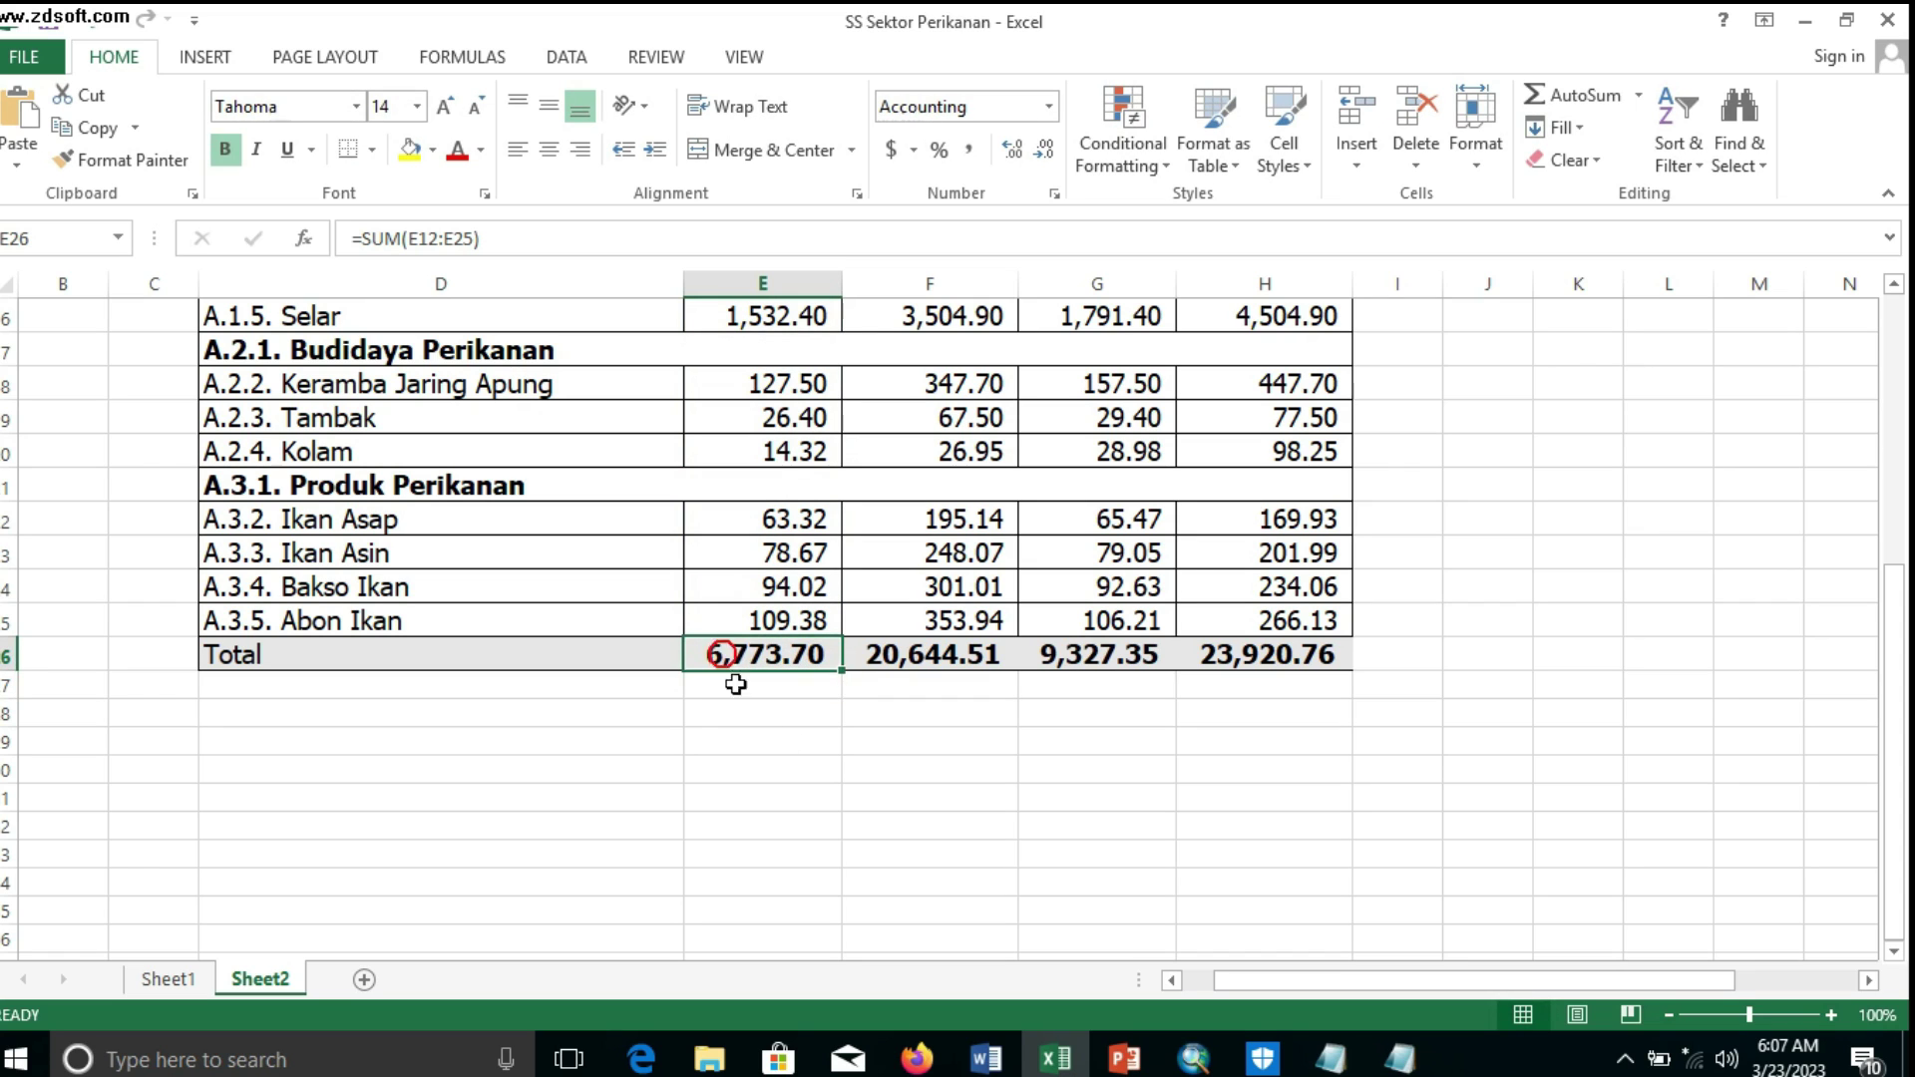
{"action": "left_click_drag", "start_coordinate": [839, 677], "coordinate": [1327, 682]}
Review the Provinsi year headers and the total row across E26:H26
{"action": "scroll", "coordinate": [1086, 706], "scroll_direction": "up", "scroll_amount": 2}
{"action": "scroll", "coordinate": [1224, 659], "scroll_direction": "up", "scroll_amount": 3}
{"action": "left_click_drag", "start_coordinate": [1120, 505], "coordinate": [1140, 566]}
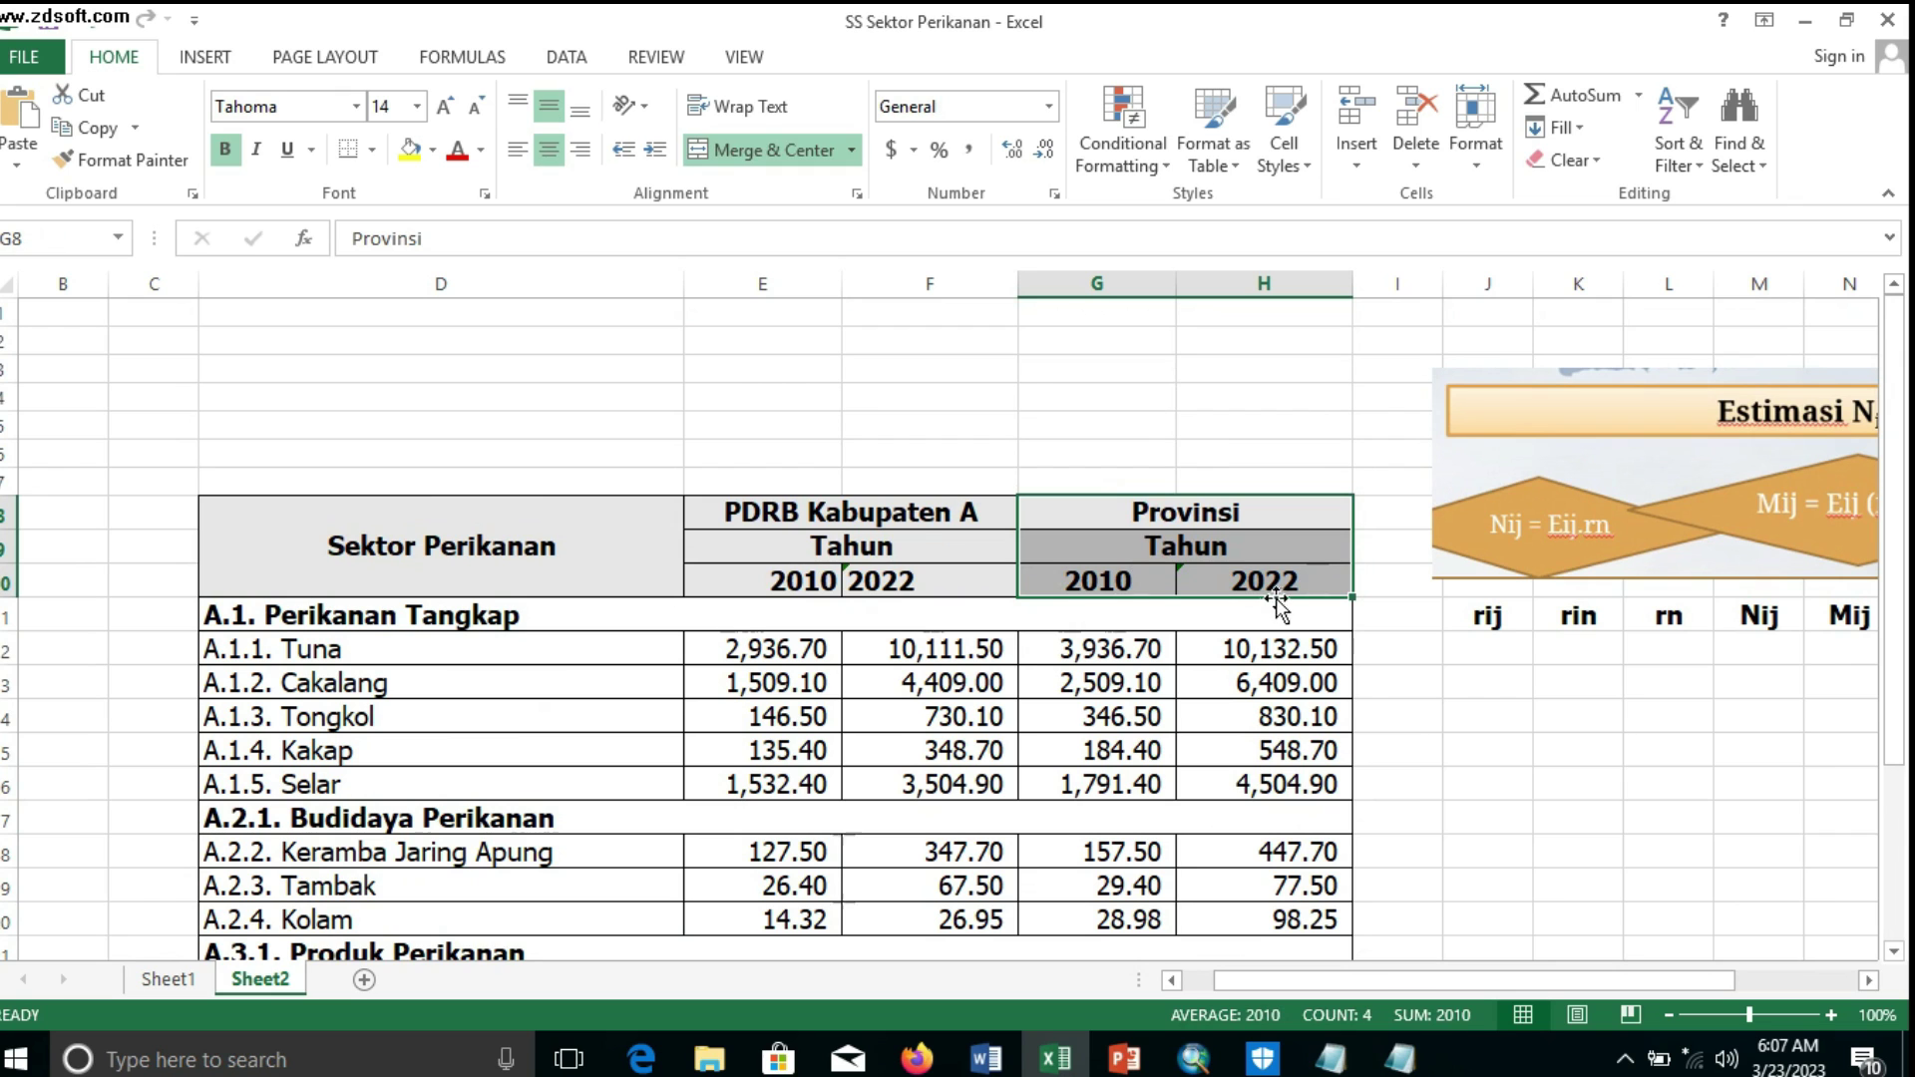
{"action": "scroll", "coordinate": [1401, 632], "scroll_direction": "down", "scroll_amount": 2}
{"action": "scroll", "coordinate": [1242, 920], "scroll_direction": "down", "scroll_amount": 3}
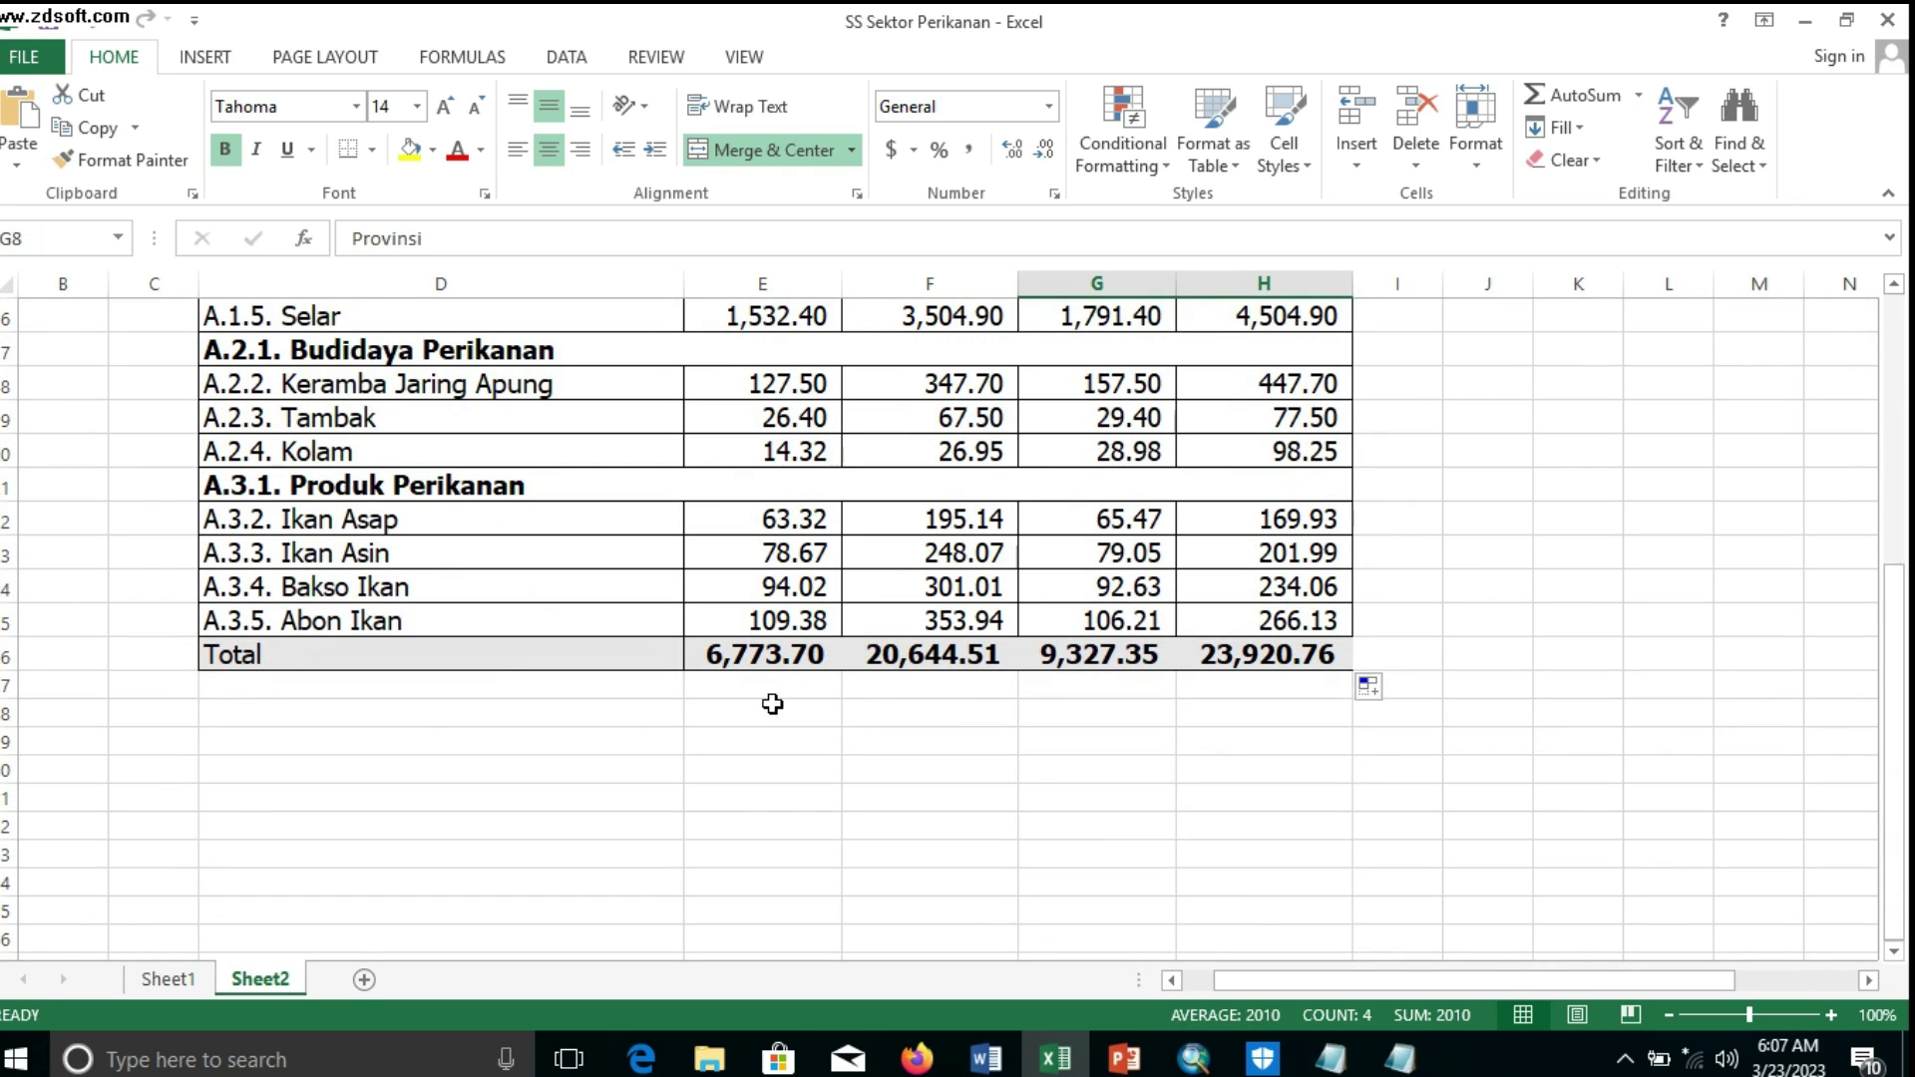
{"action": "left_click", "coordinate": [719, 660]}
{"action": "left_click_drag", "start_coordinate": [720, 663], "coordinate": [1268, 660]}
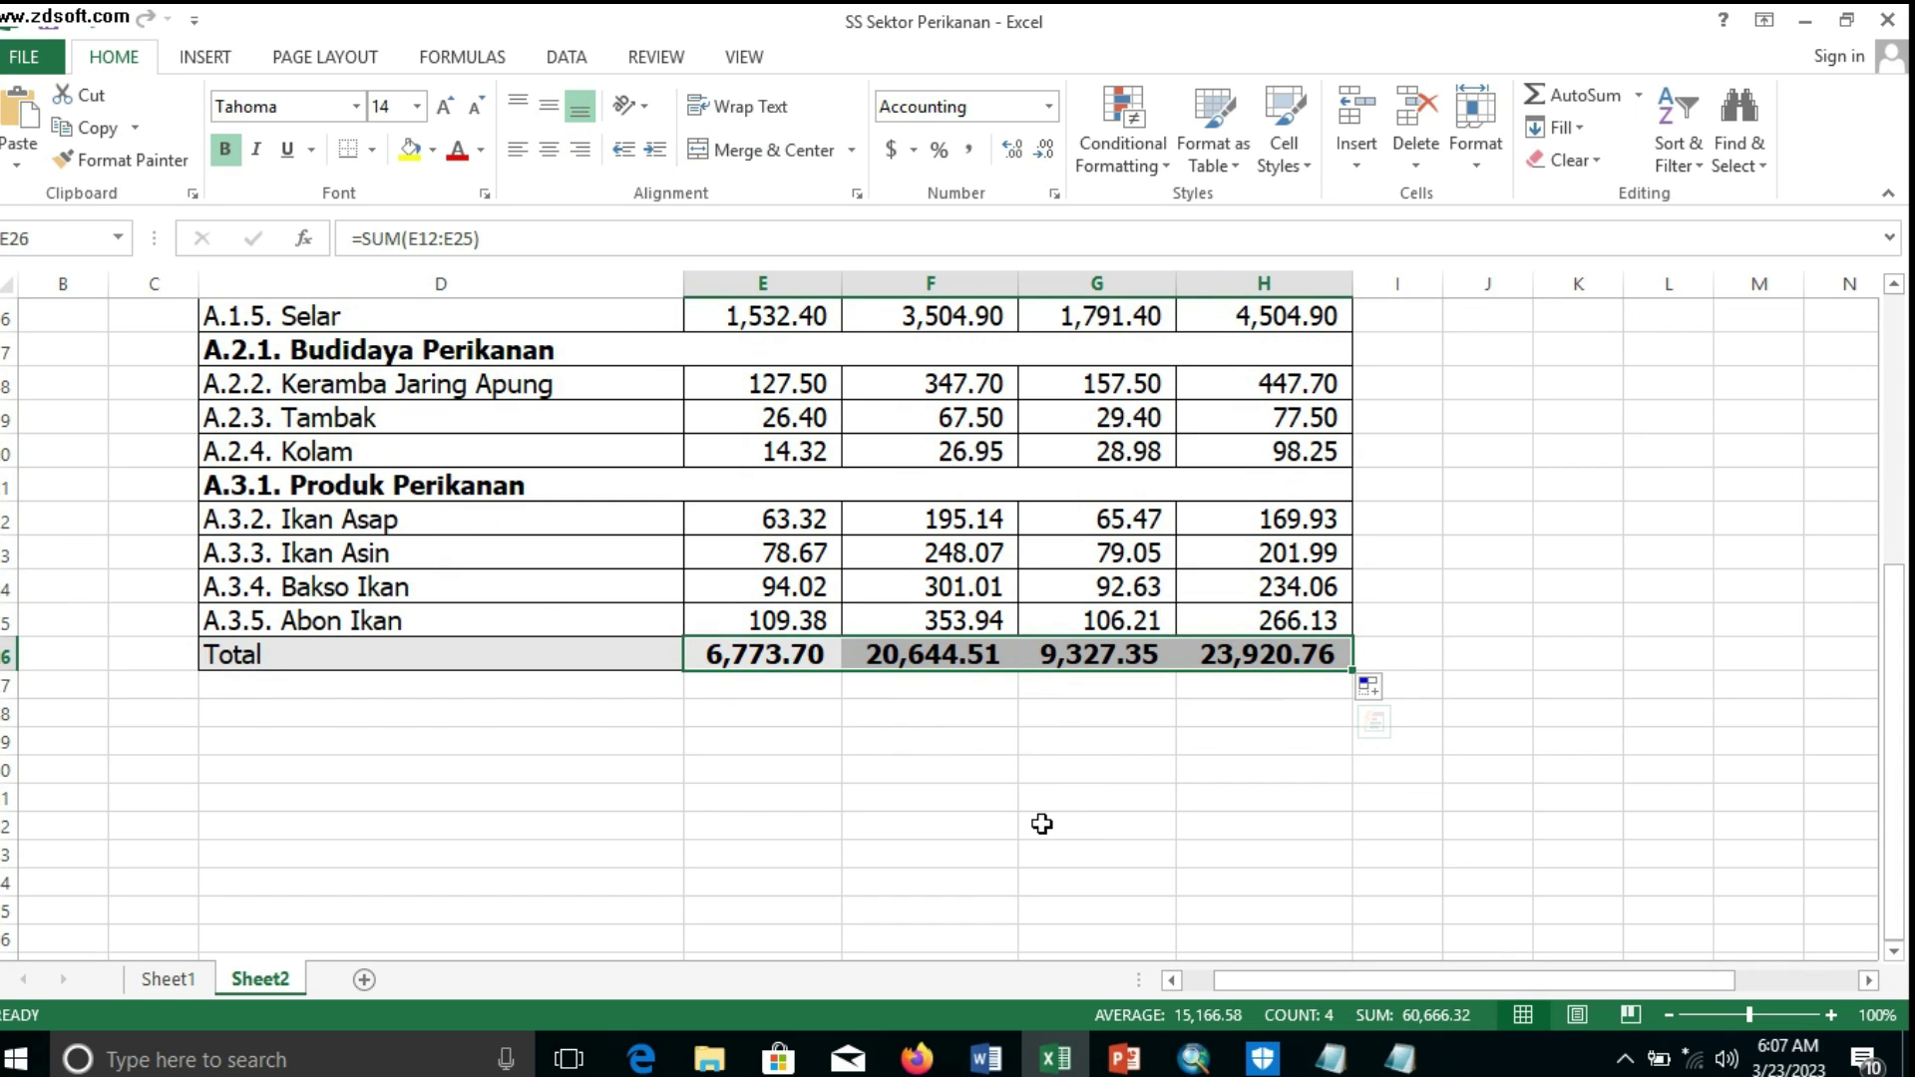
Examine the Nij, Mij and Cij formula diagram and the rij, rin, rn, Nij, Mij, Cij and Dij column headings
{"action": "scroll", "coordinate": [1042, 823], "scroll_direction": "up", "scroll_amount": 2}
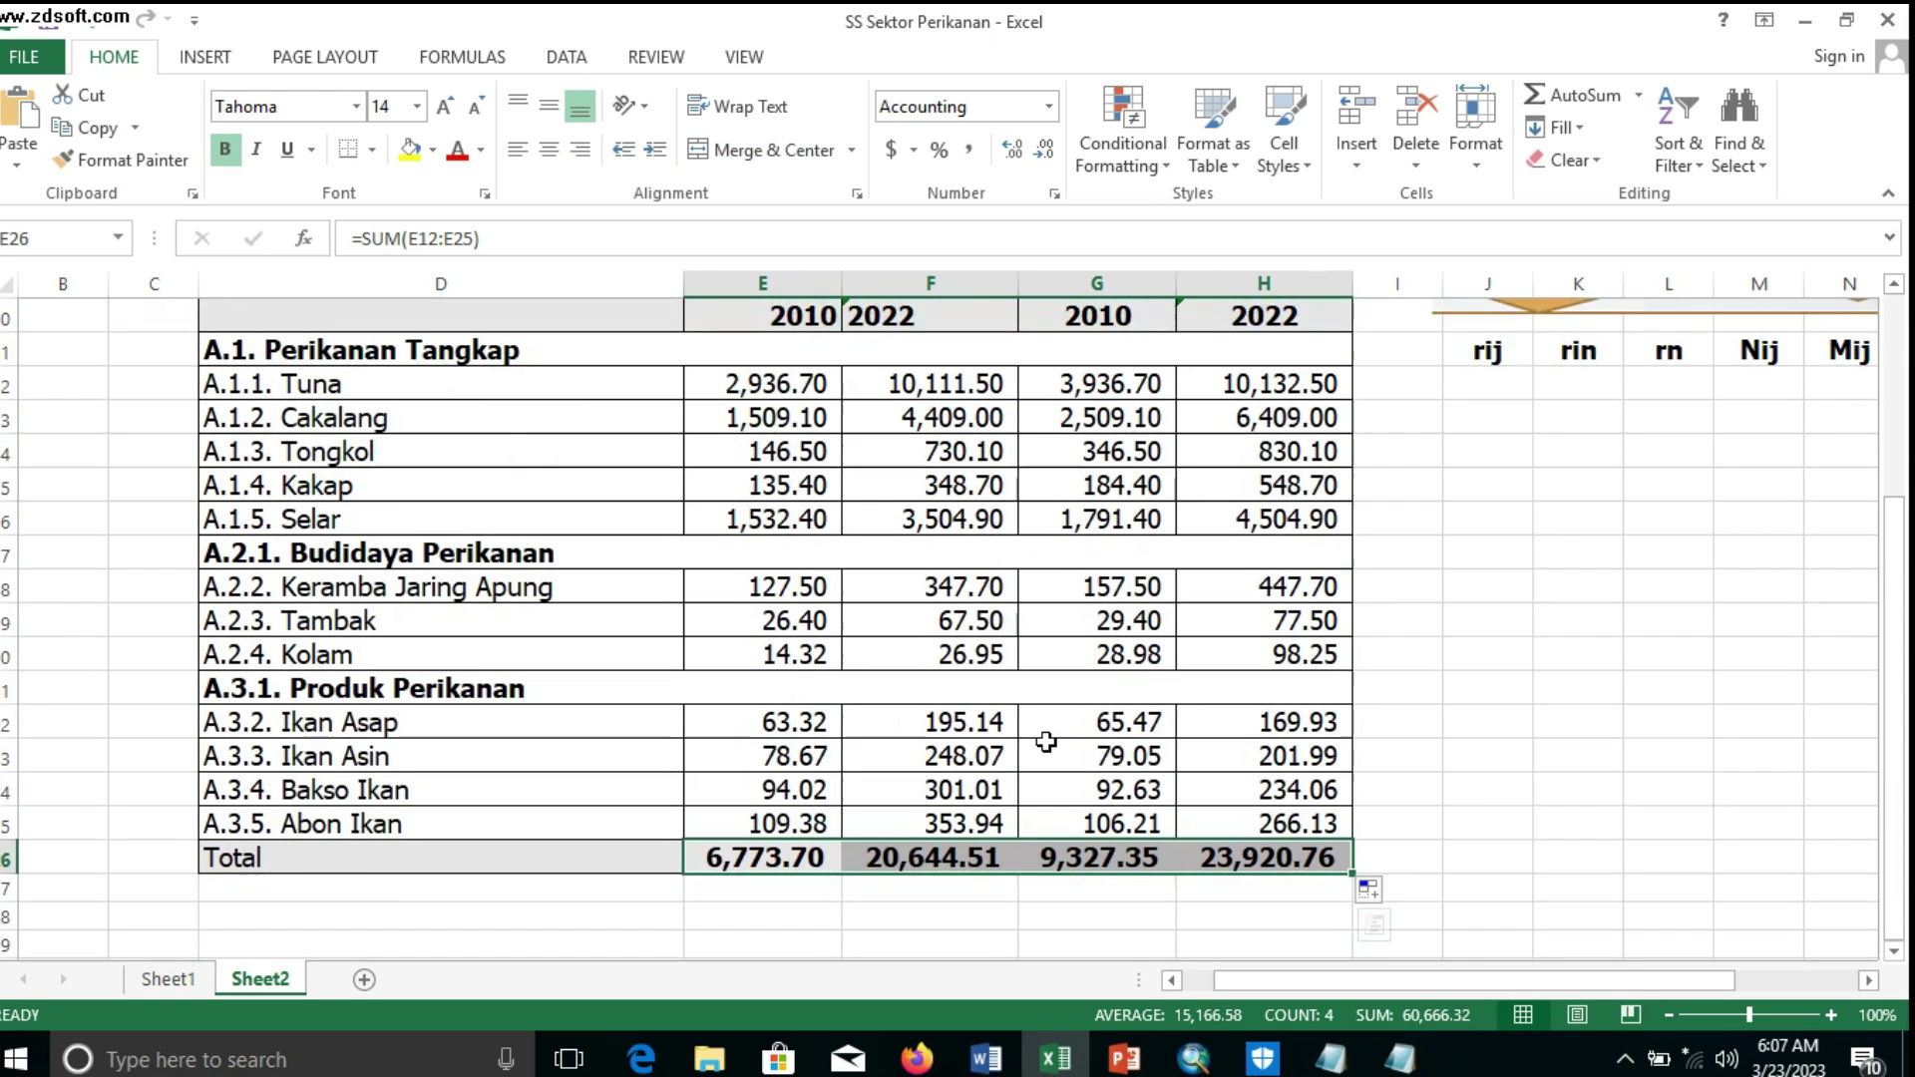
{"action": "scroll", "coordinate": [1045, 741], "scroll_direction": "up", "scroll_amount": 2}
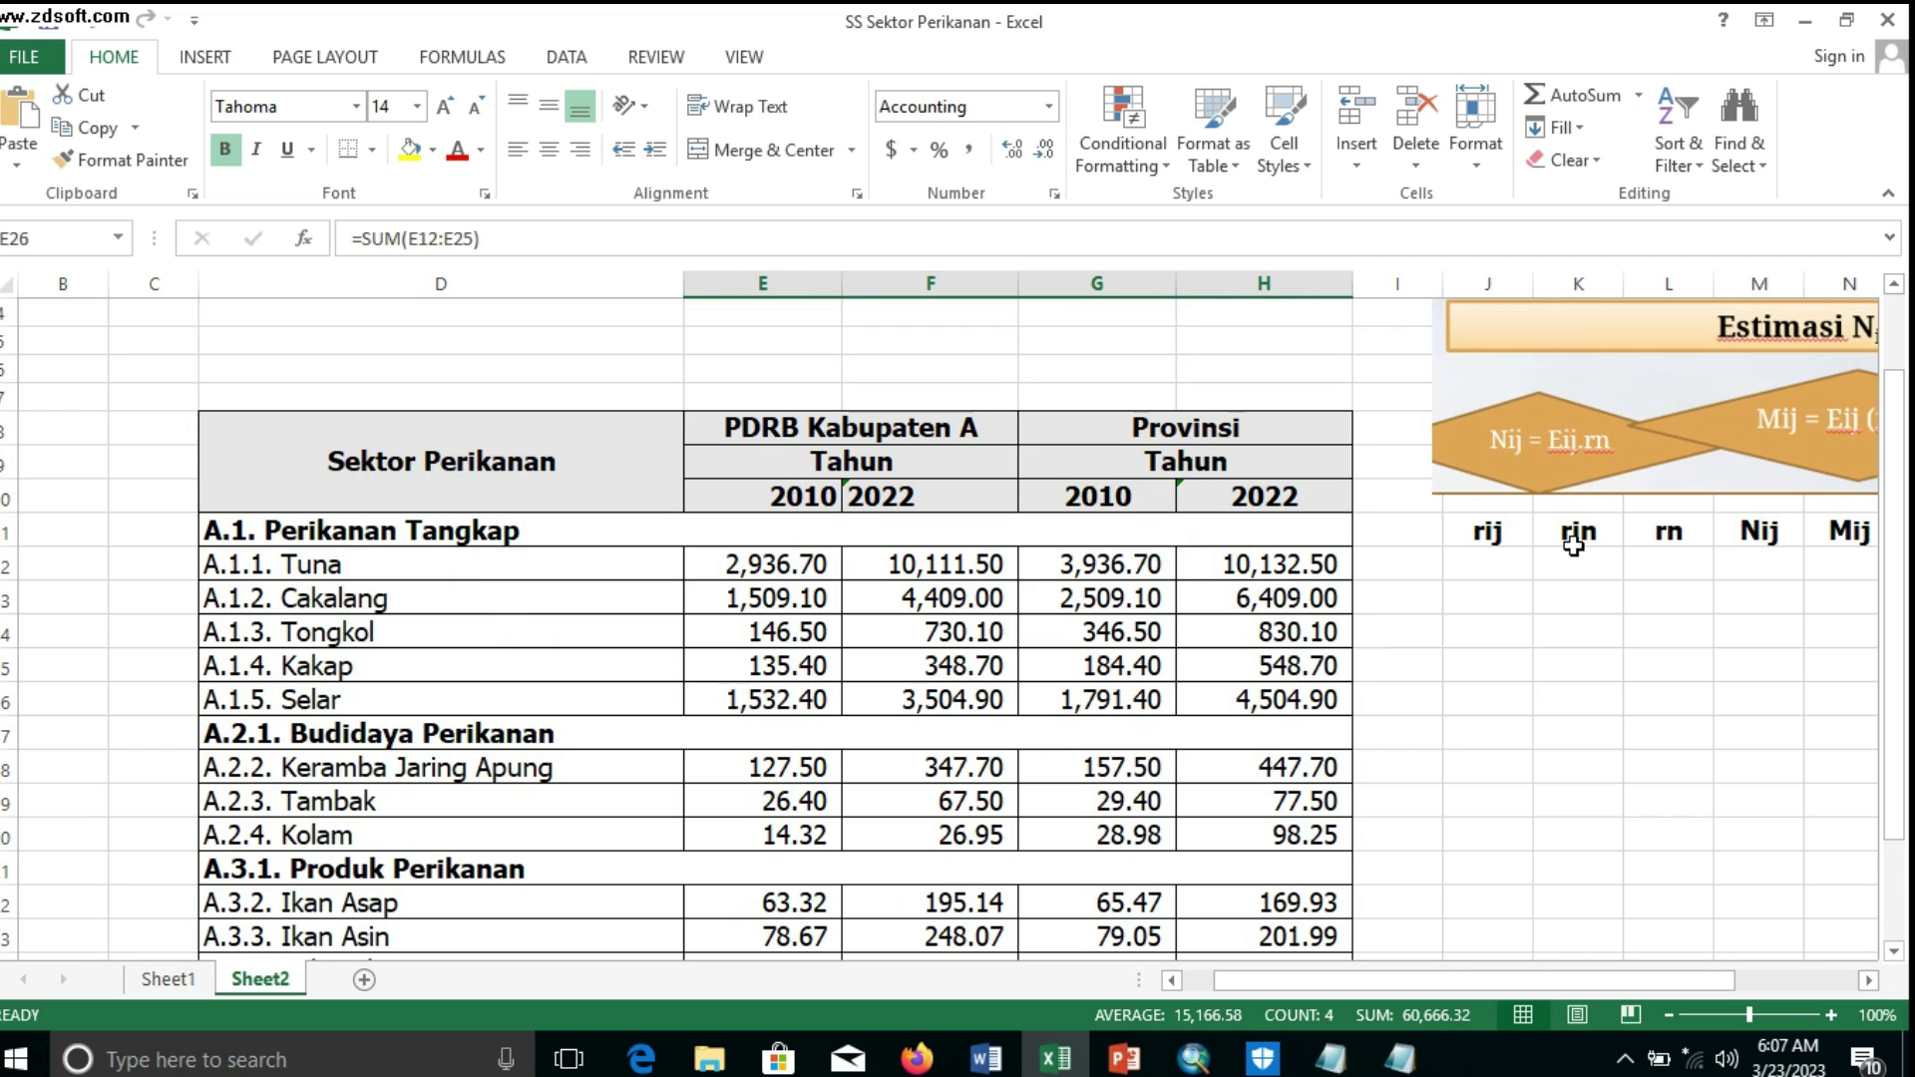
{"action": "left_click_drag", "start_coordinate": [1397, 980], "coordinate": [1520, 982]}
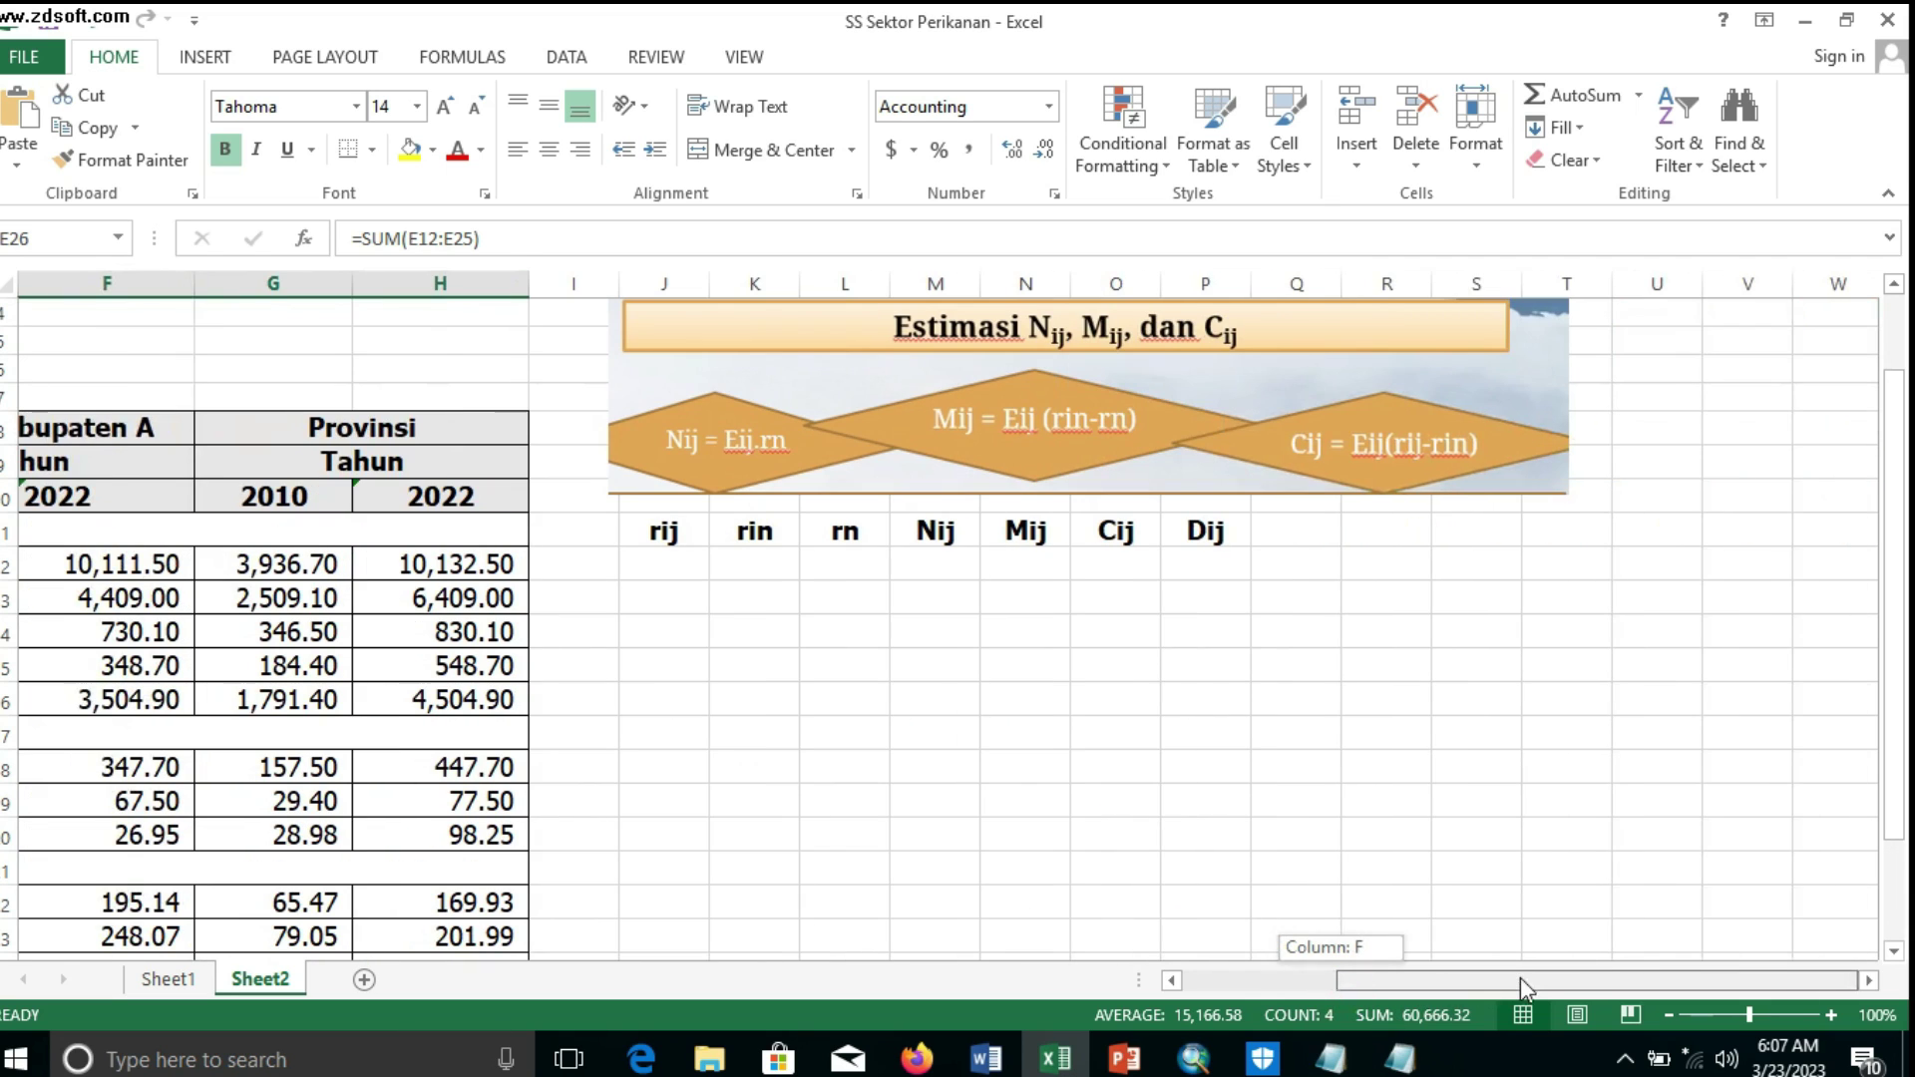
{"action": "left_click", "coordinate": [813, 569]}
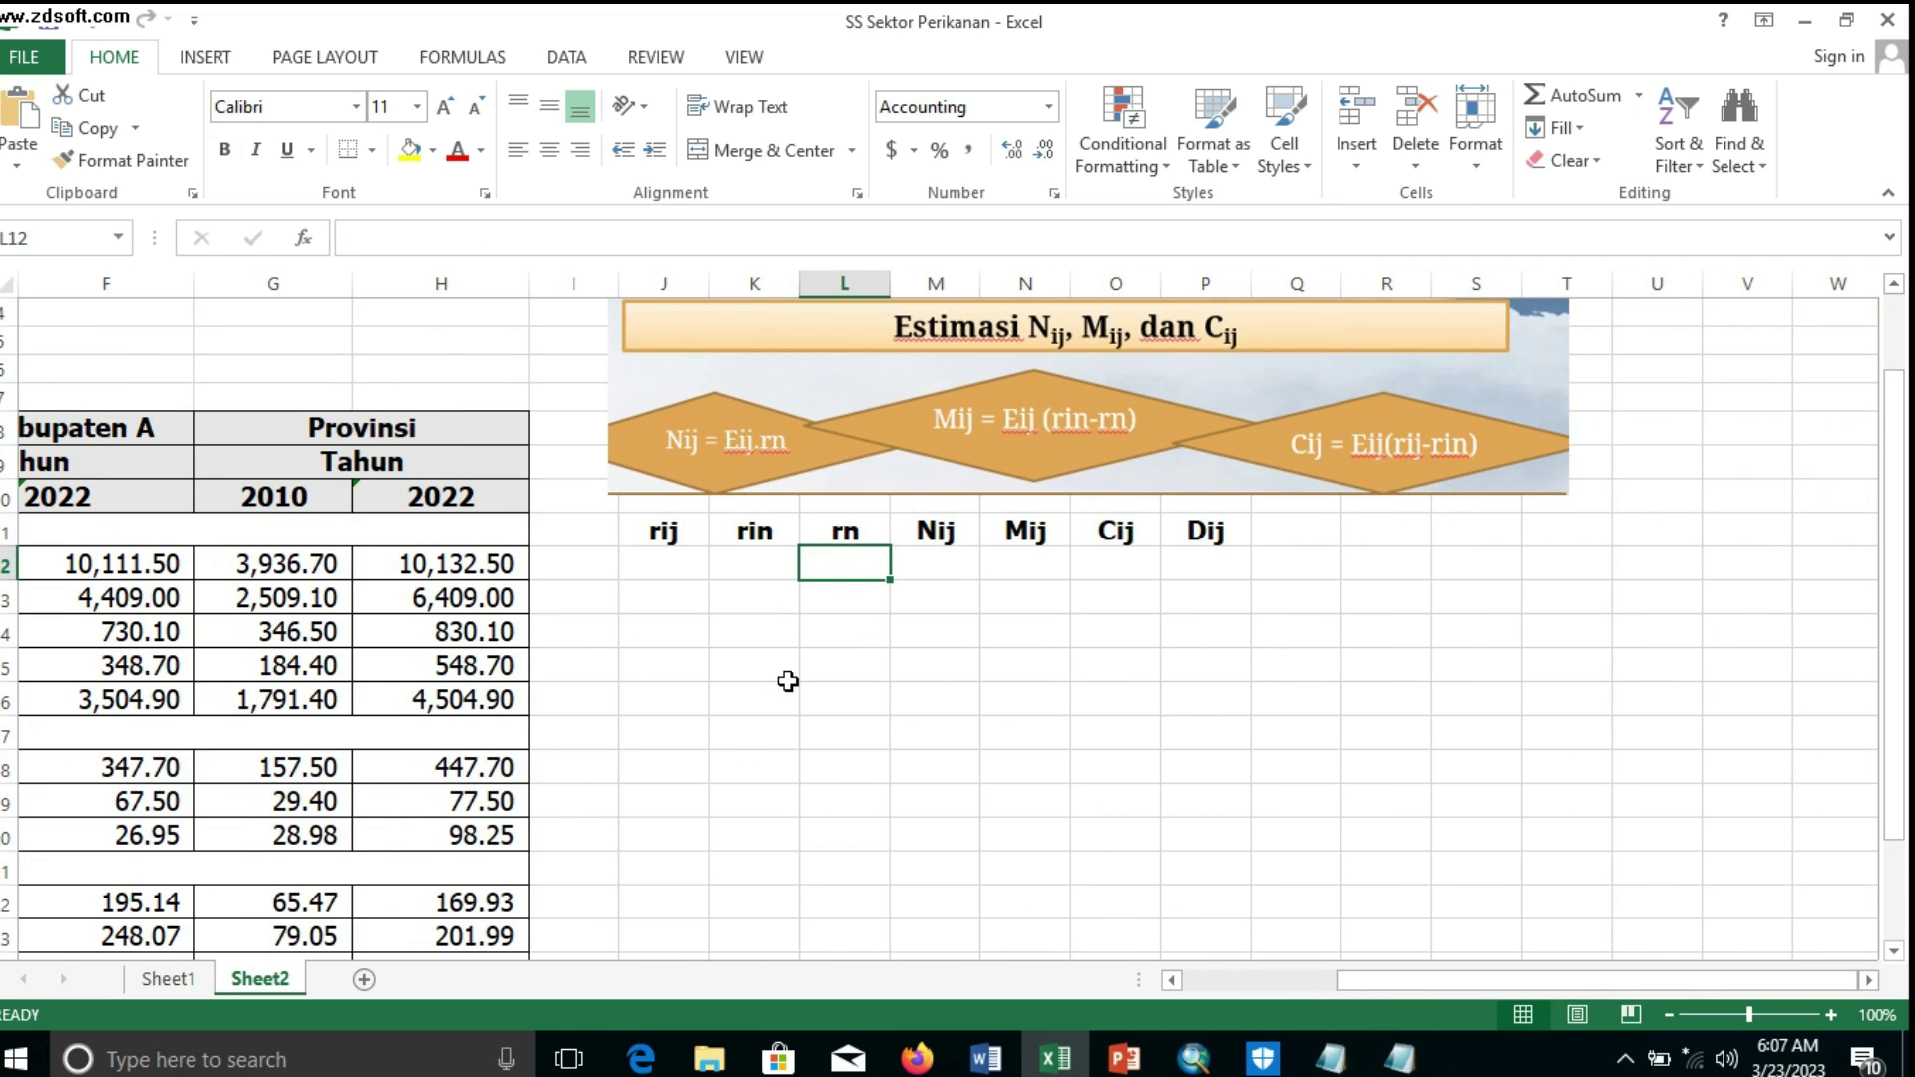
{"action": "left_click", "coordinate": [915, 526]}
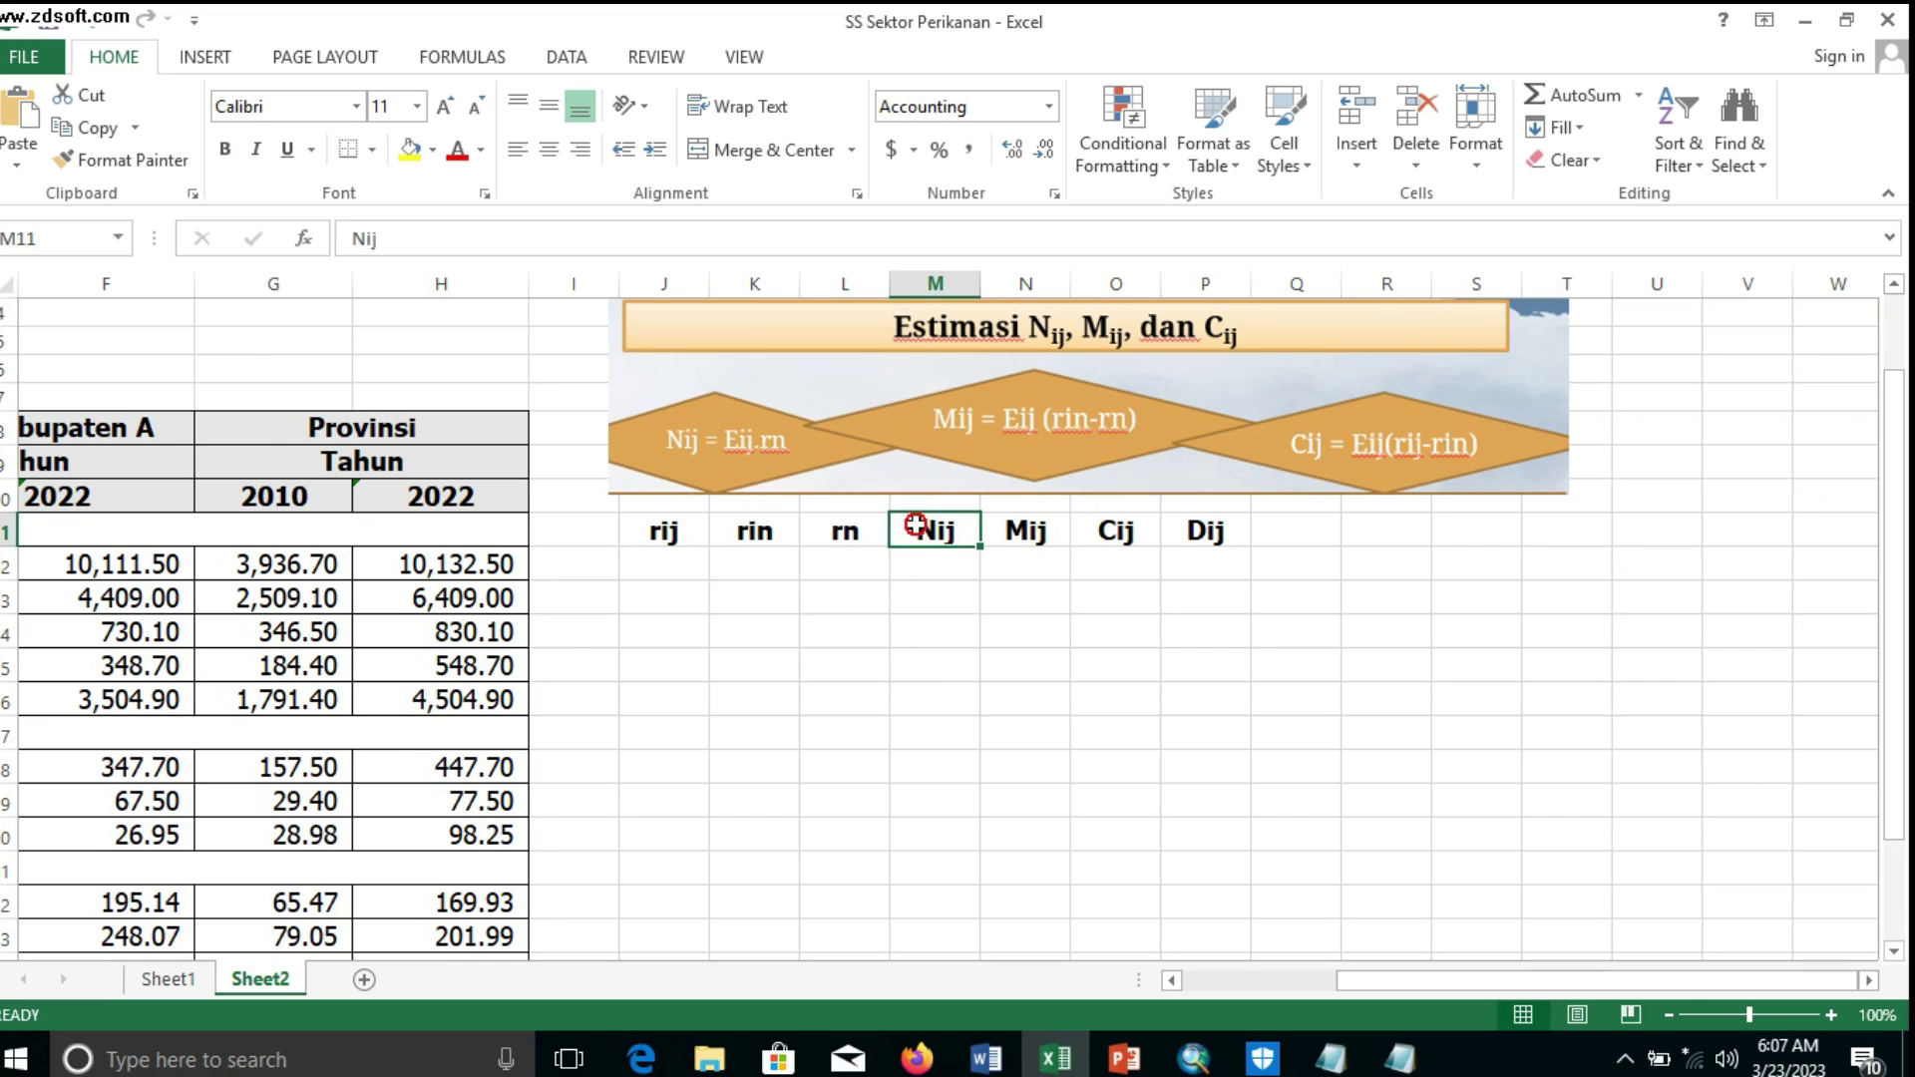
{"action": "left_click", "coordinate": [1010, 536]}
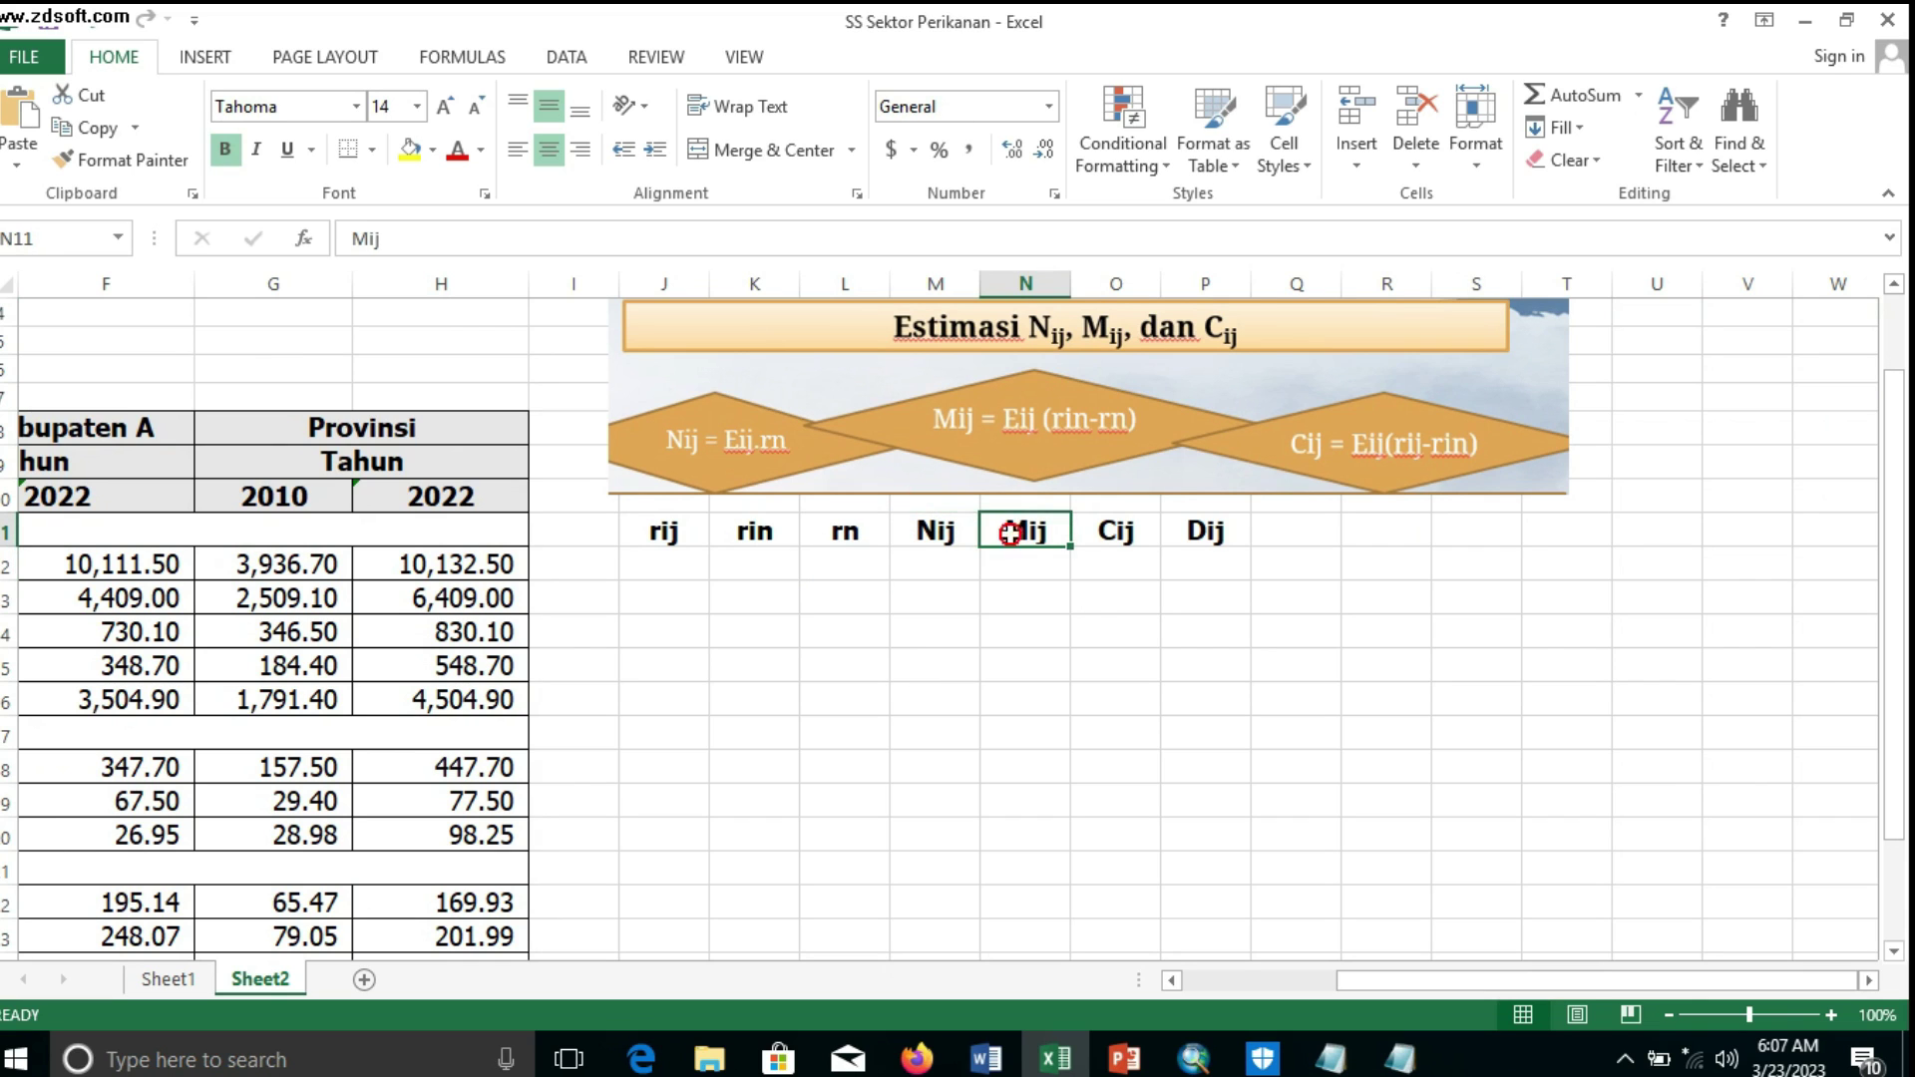
{"action": "left_click", "coordinate": [1119, 532]}
{"action": "left_click", "coordinate": [1220, 536]}
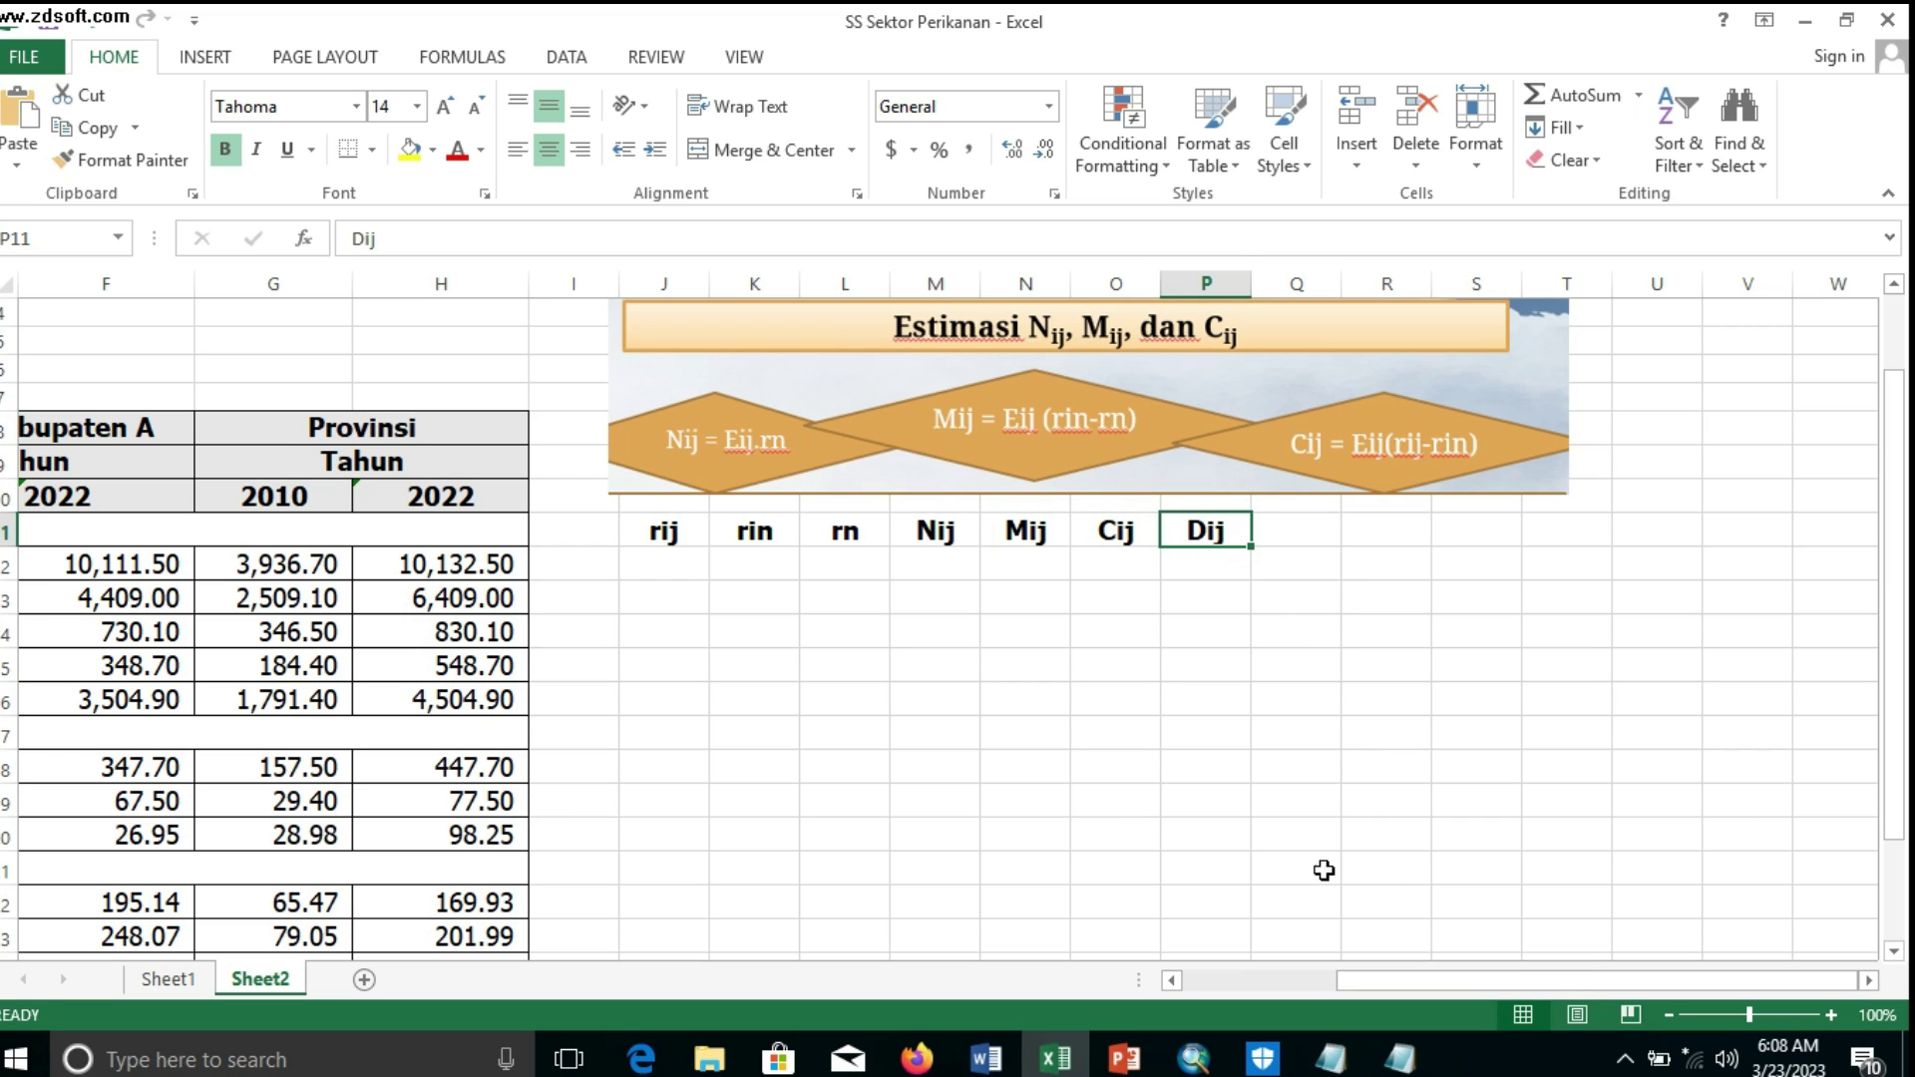
{"action": "left_click_drag", "start_coordinate": [1476, 985], "coordinate": [1466, 987]}
{"action": "left_click", "coordinate": [664, 533]}
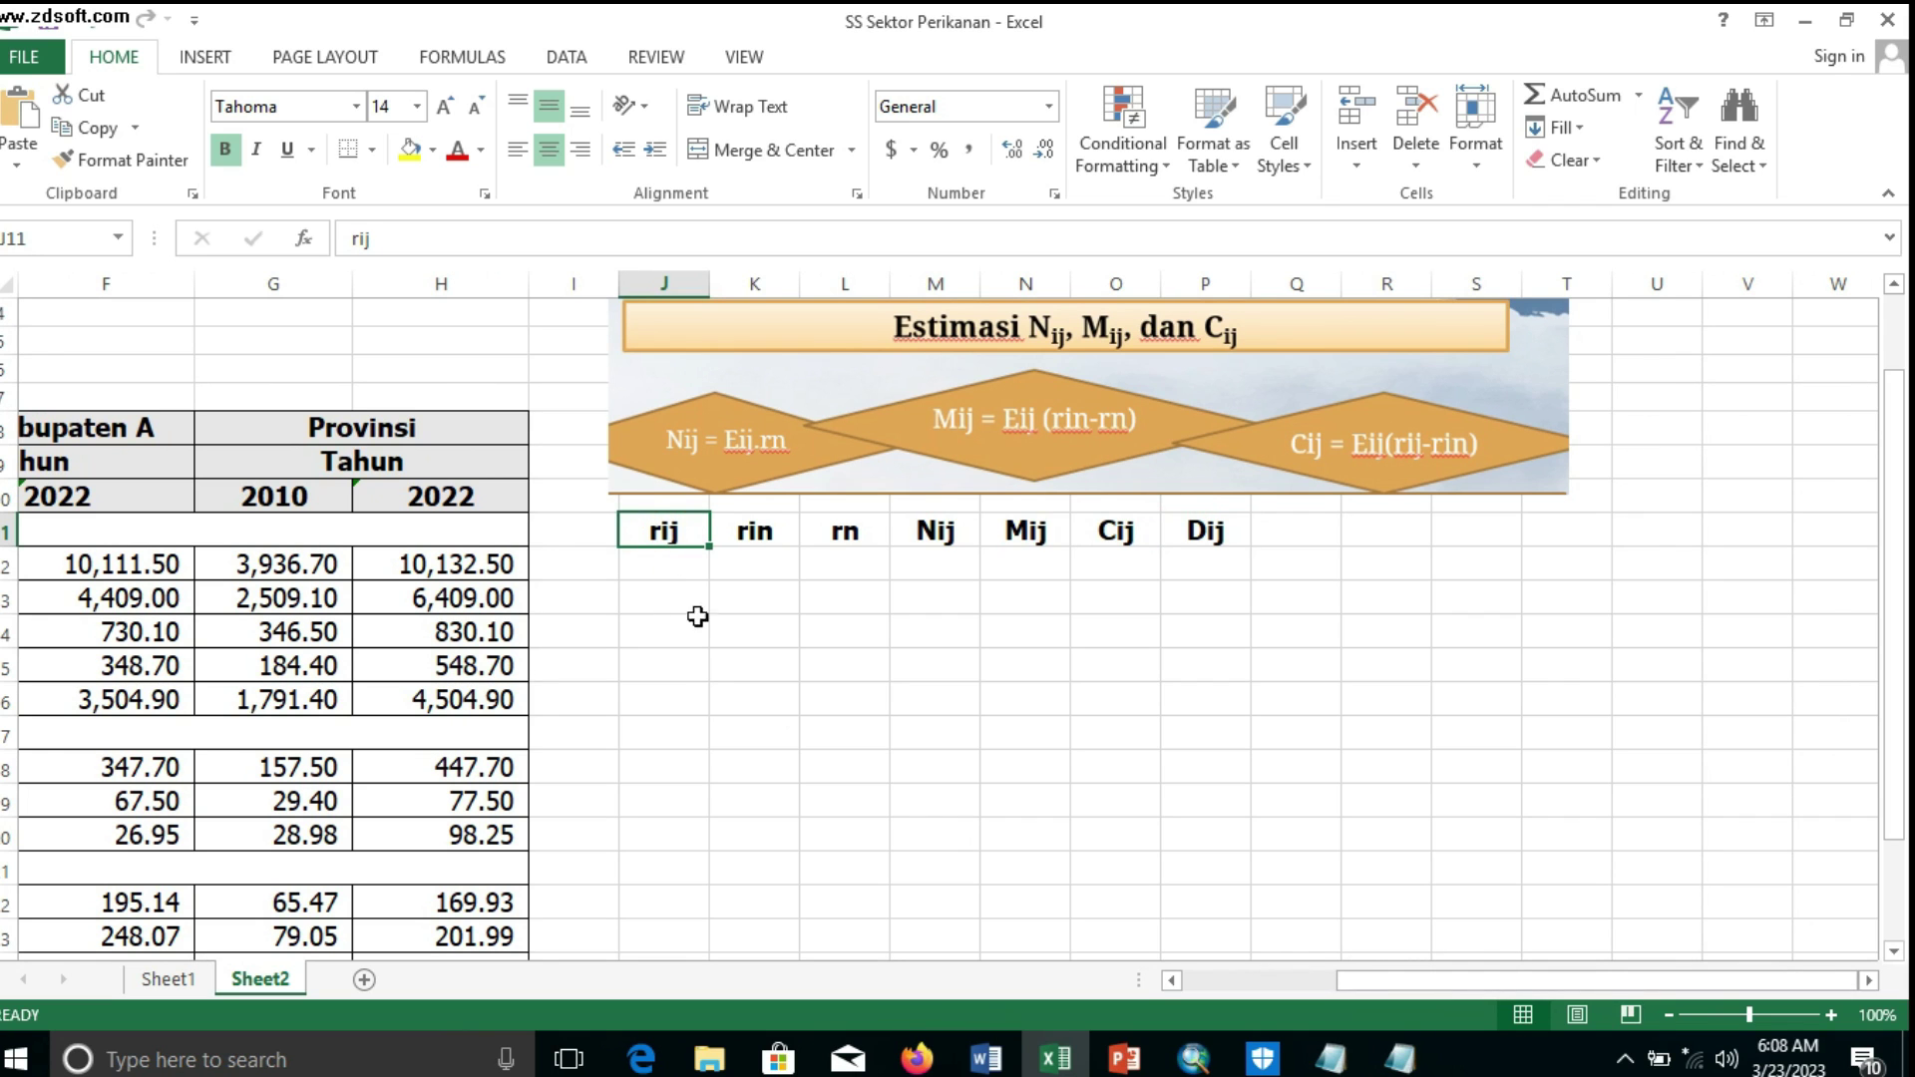
{"action": "left_click_drag", "start_coordinate": [1457, 985], "coordinate": [1421, 985]}
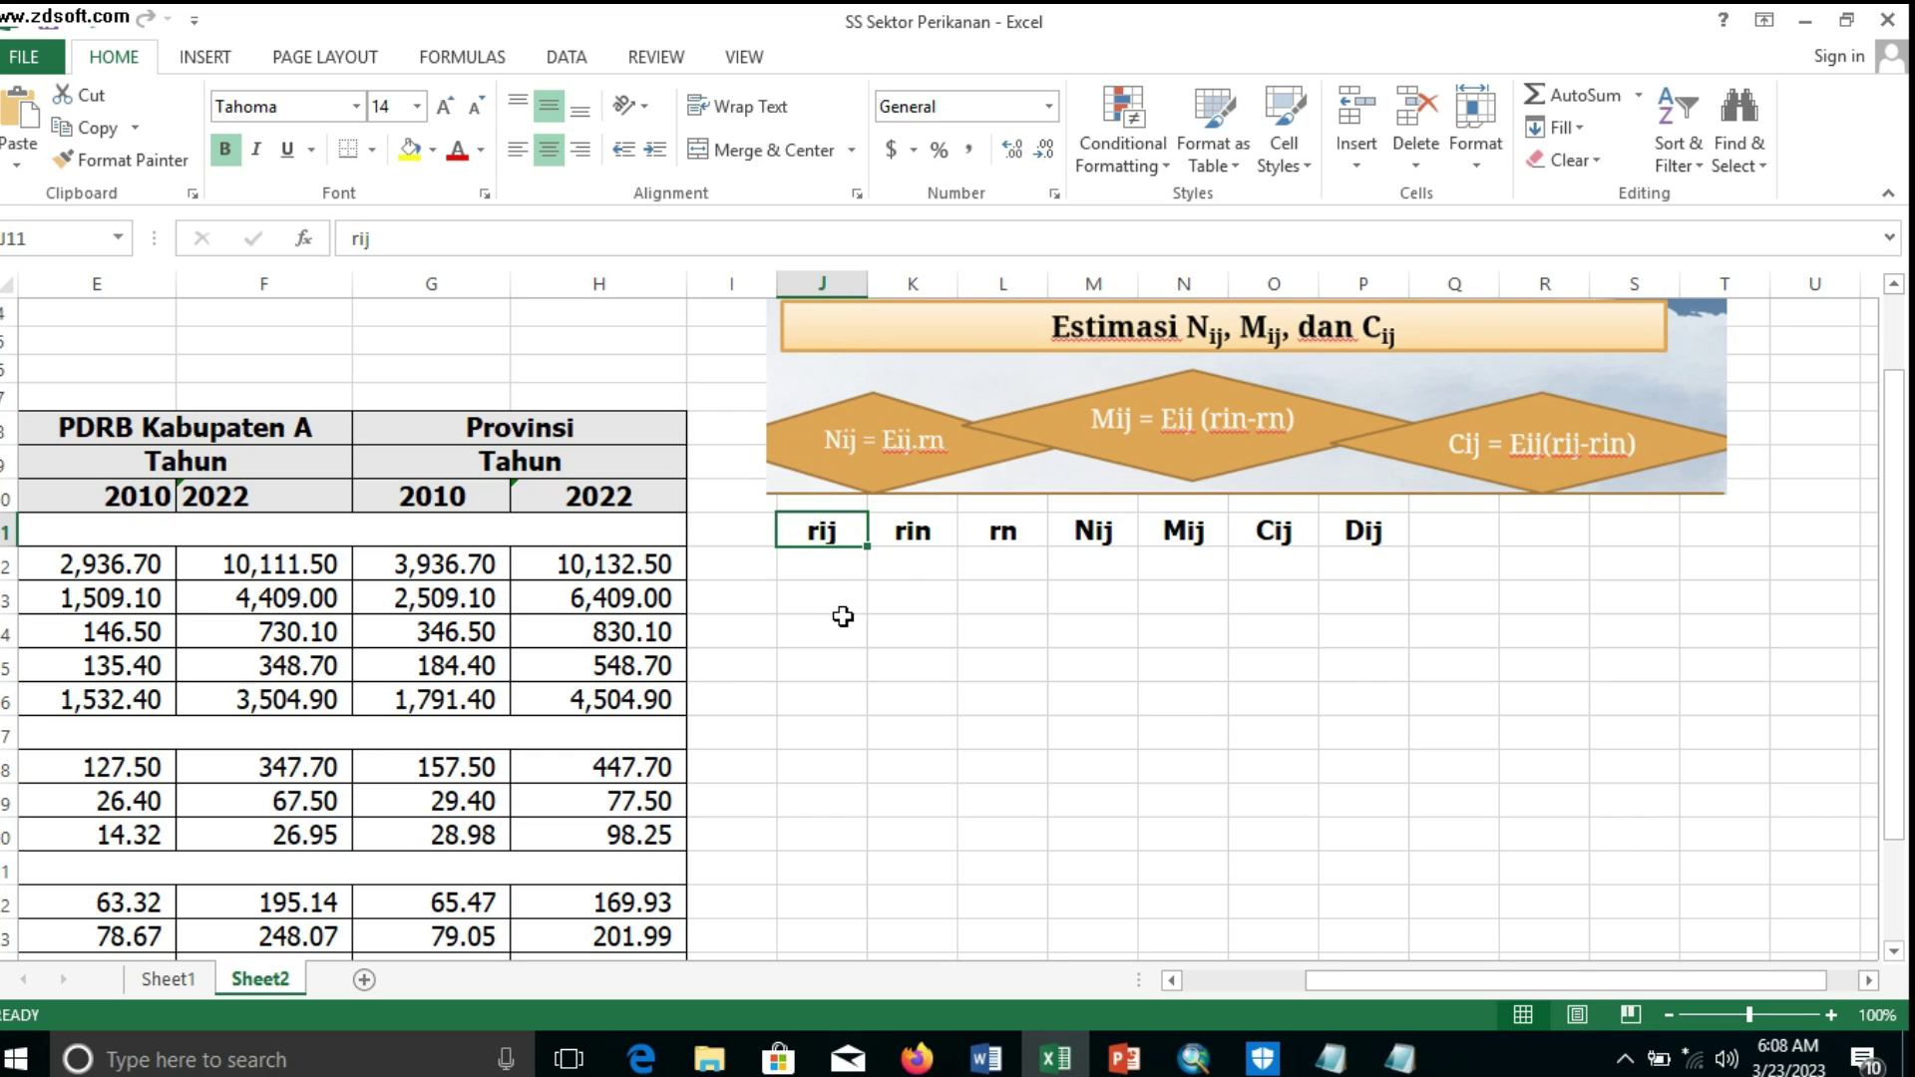
{"action": "left_click", "coordinate": [924, 537]}
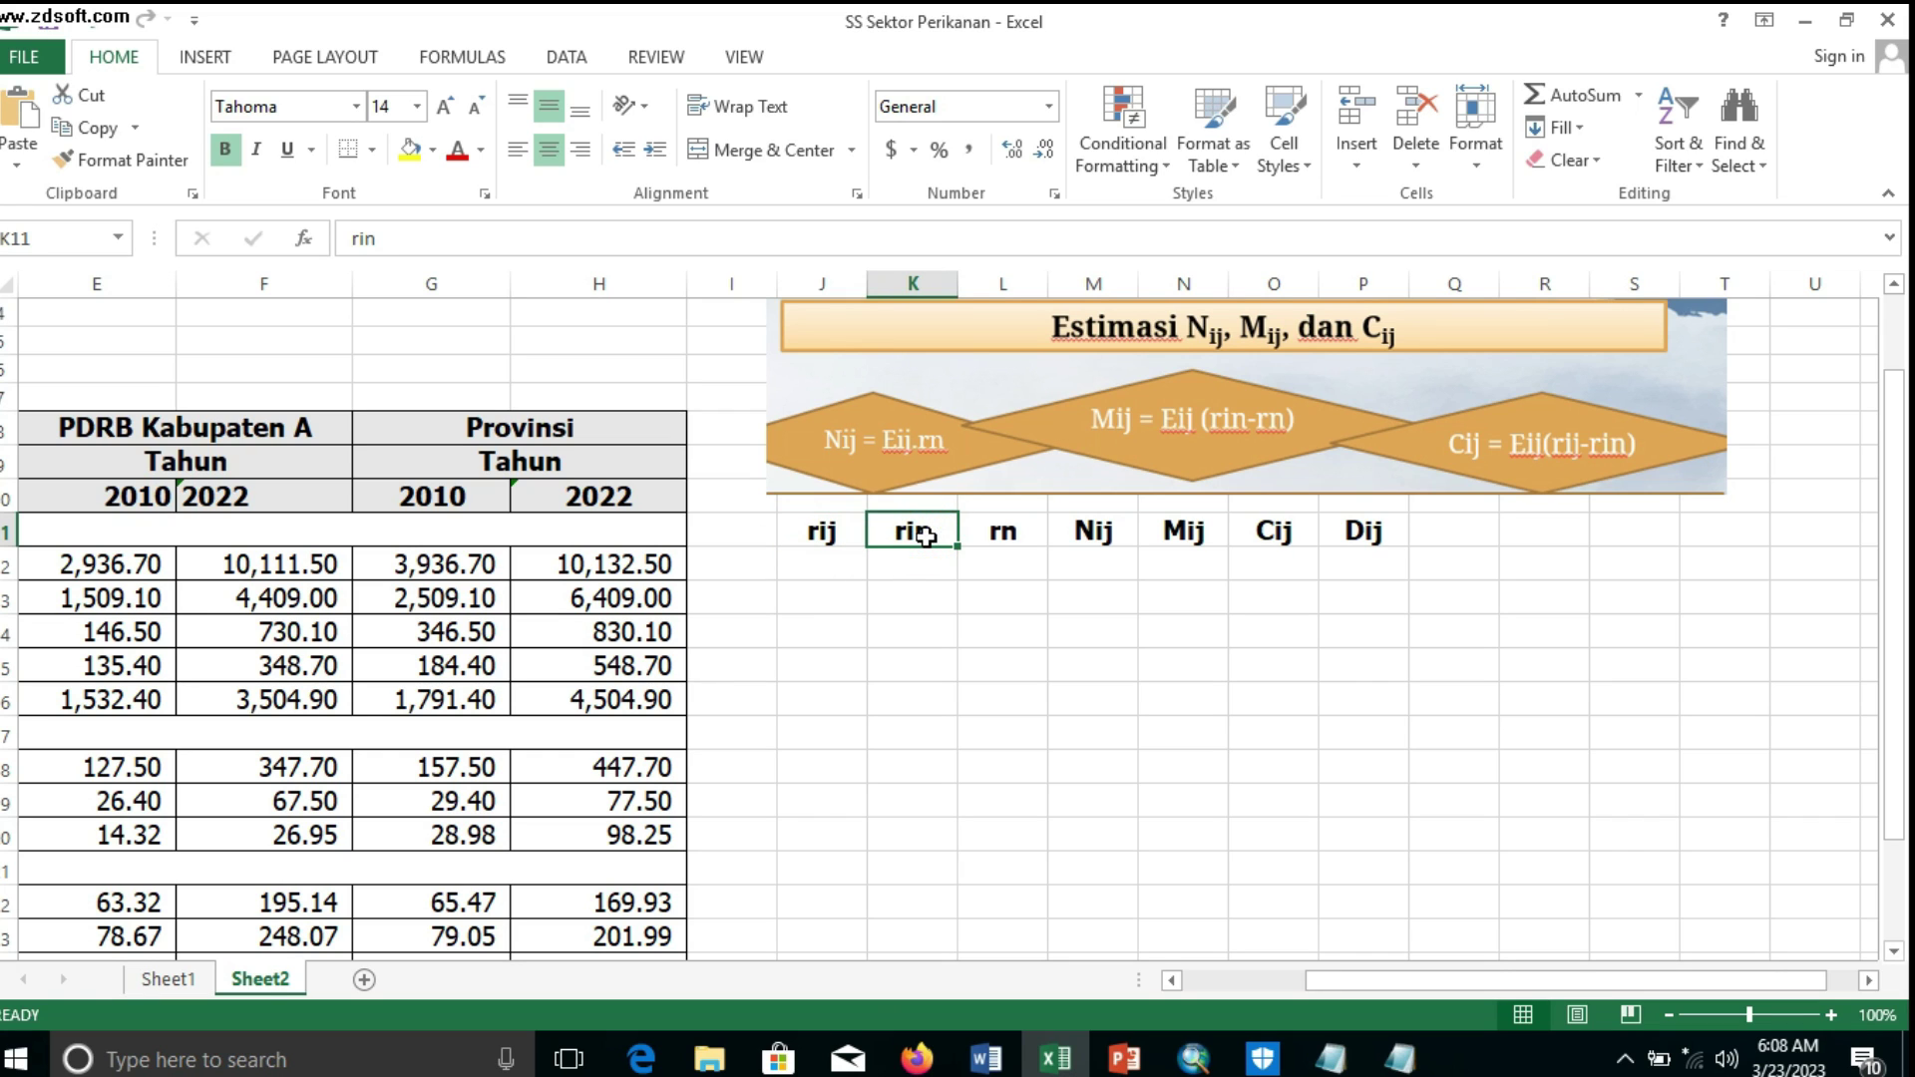
{"action": "left_click", "coordinate": [1025, 537]}
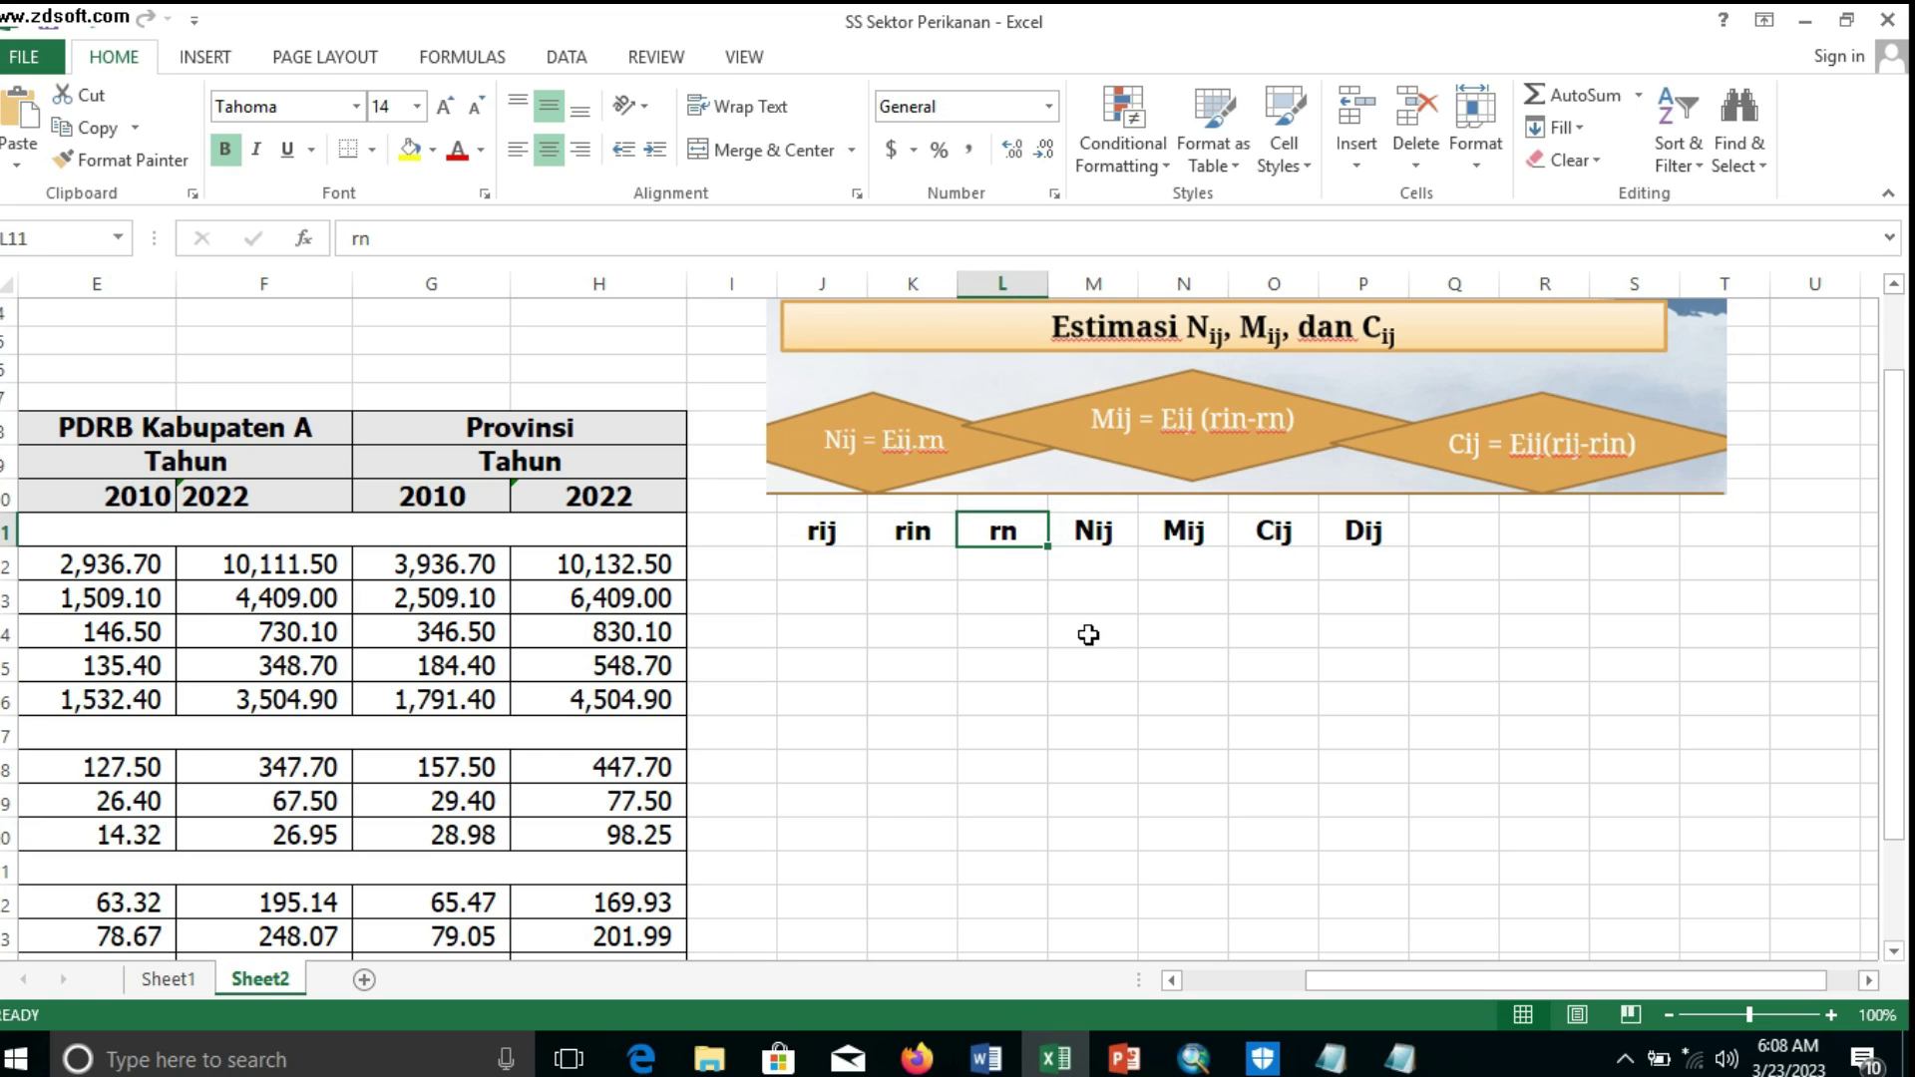
Calculate rij for Tuna in J12 with the formula =(F12-E12)/F12
{"action": "left_click", "coordinate": [815, 571]}
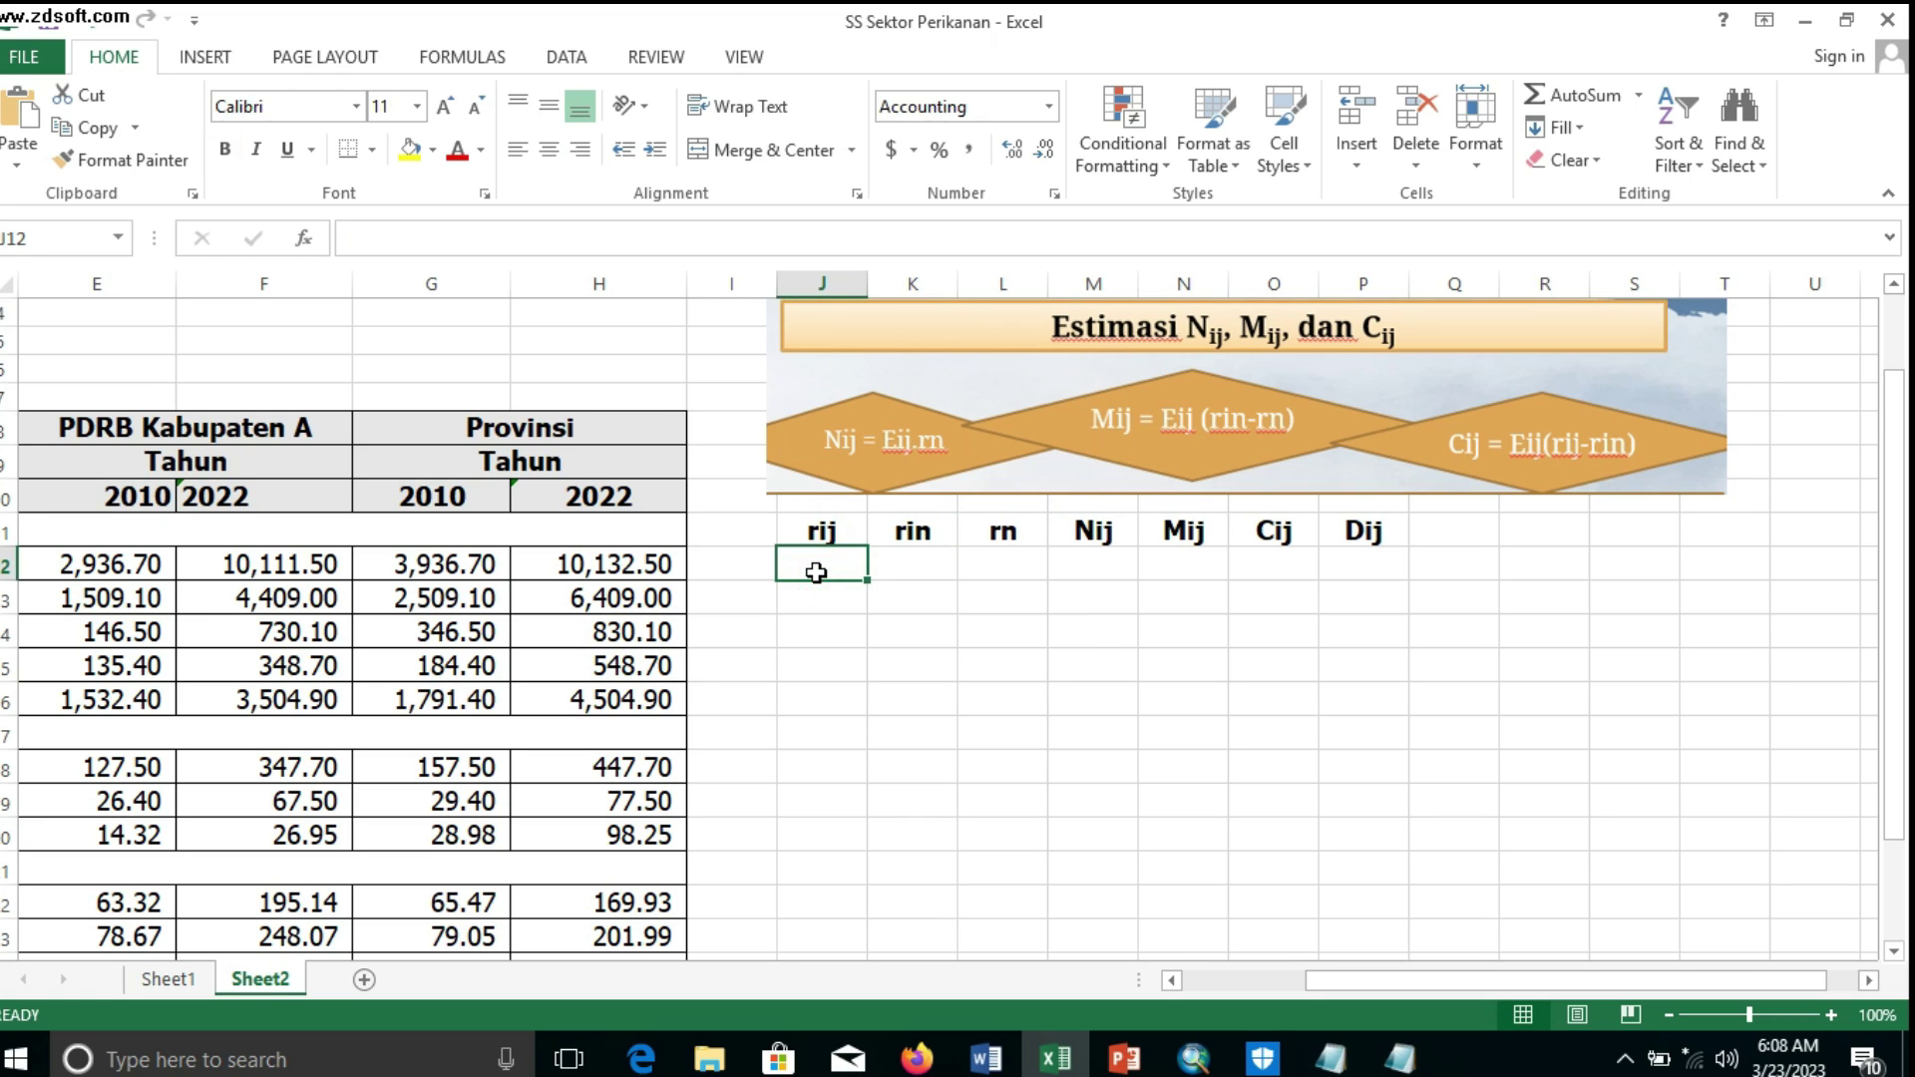
{"action": "left_click_drag", "start_coordinate": [1582, 979], "coordinate": [1547, 982]}
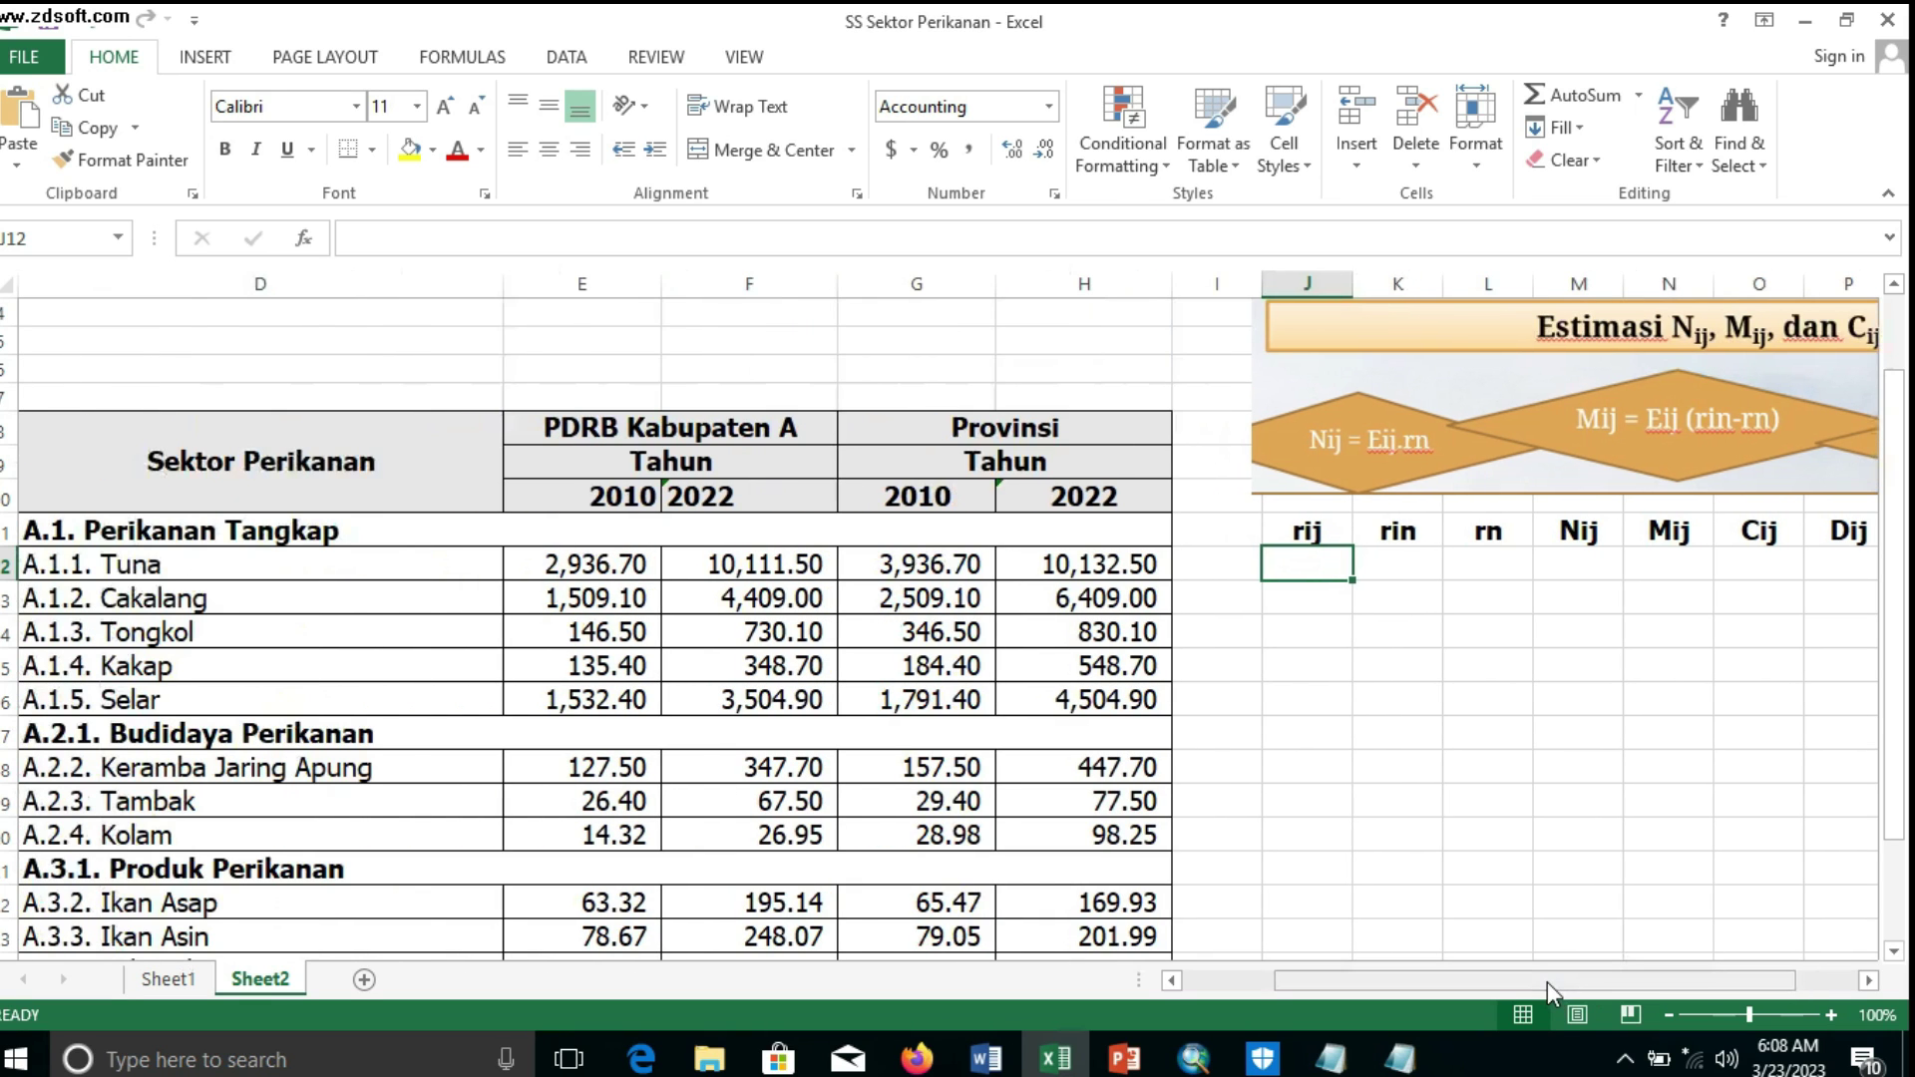
{"action": "type", "text": "="}
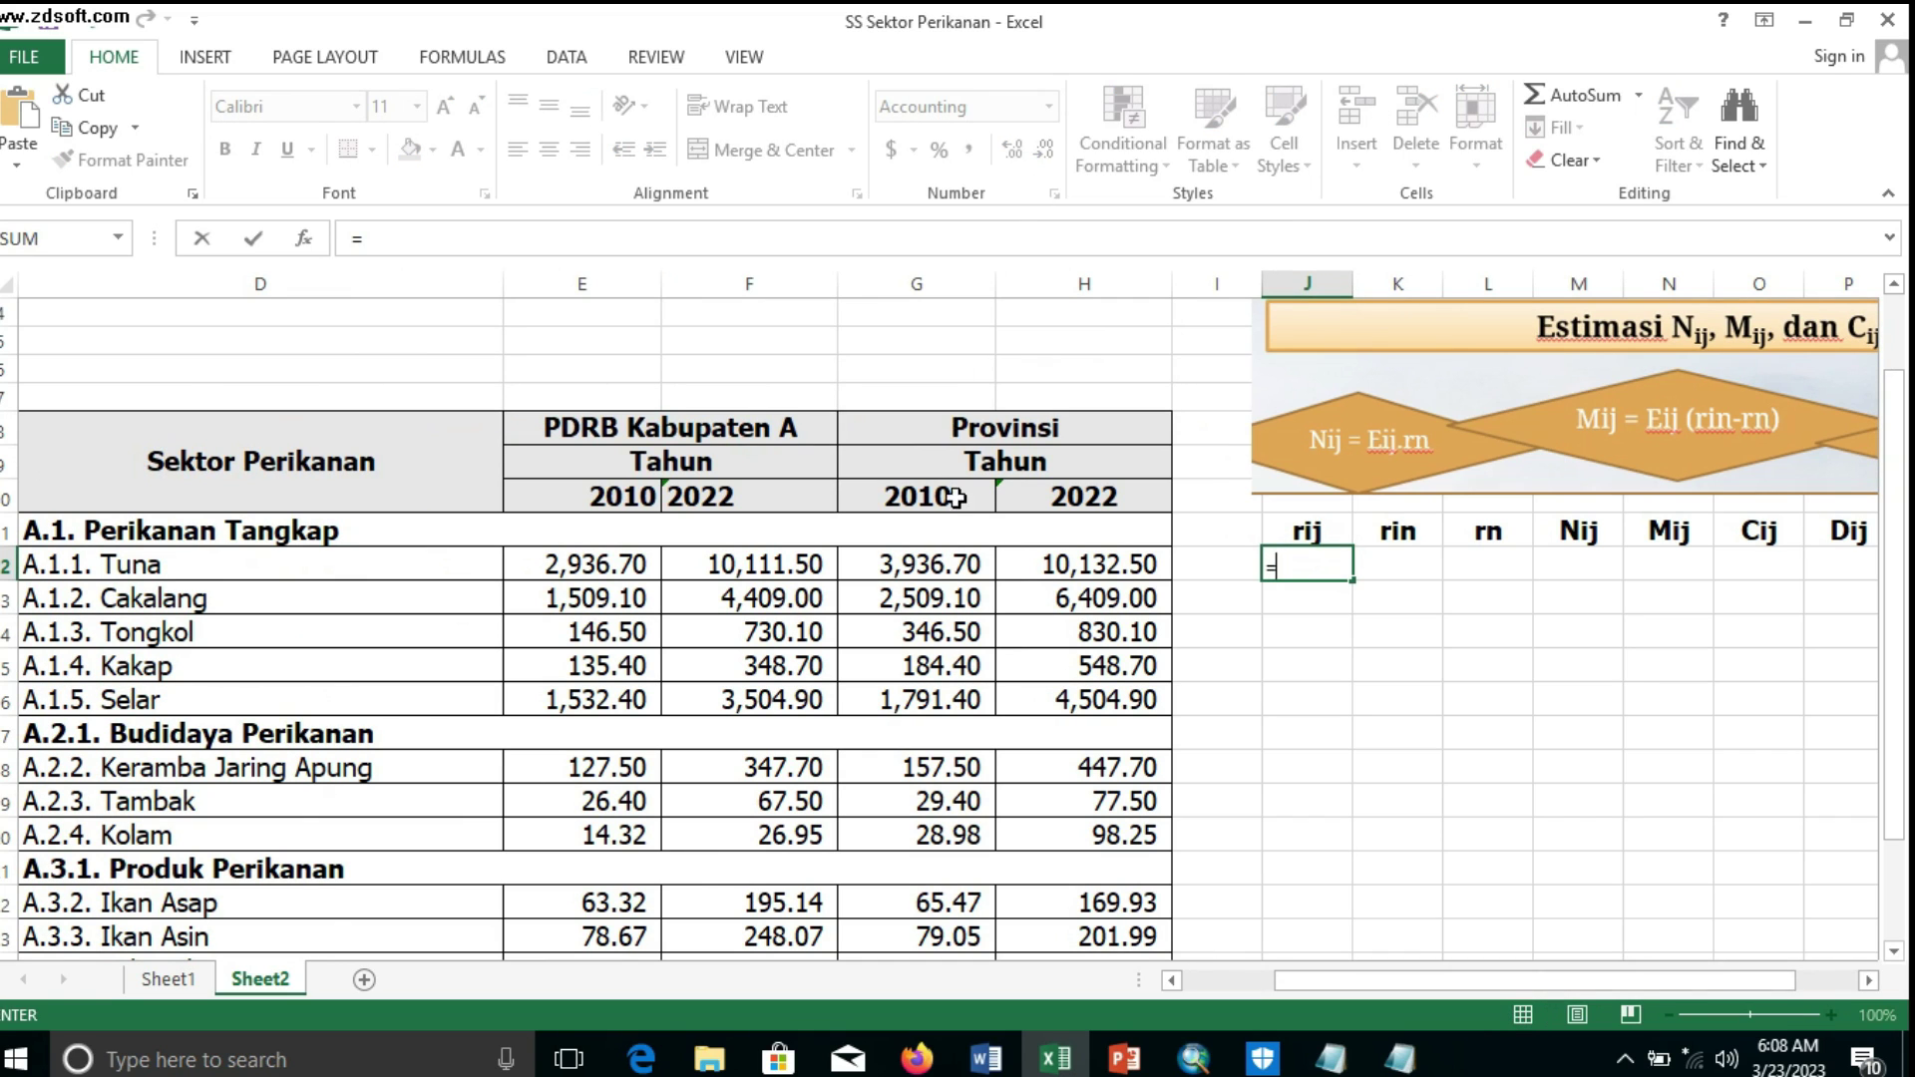
{"action": "left_click", "coordinate": [801, 569]}
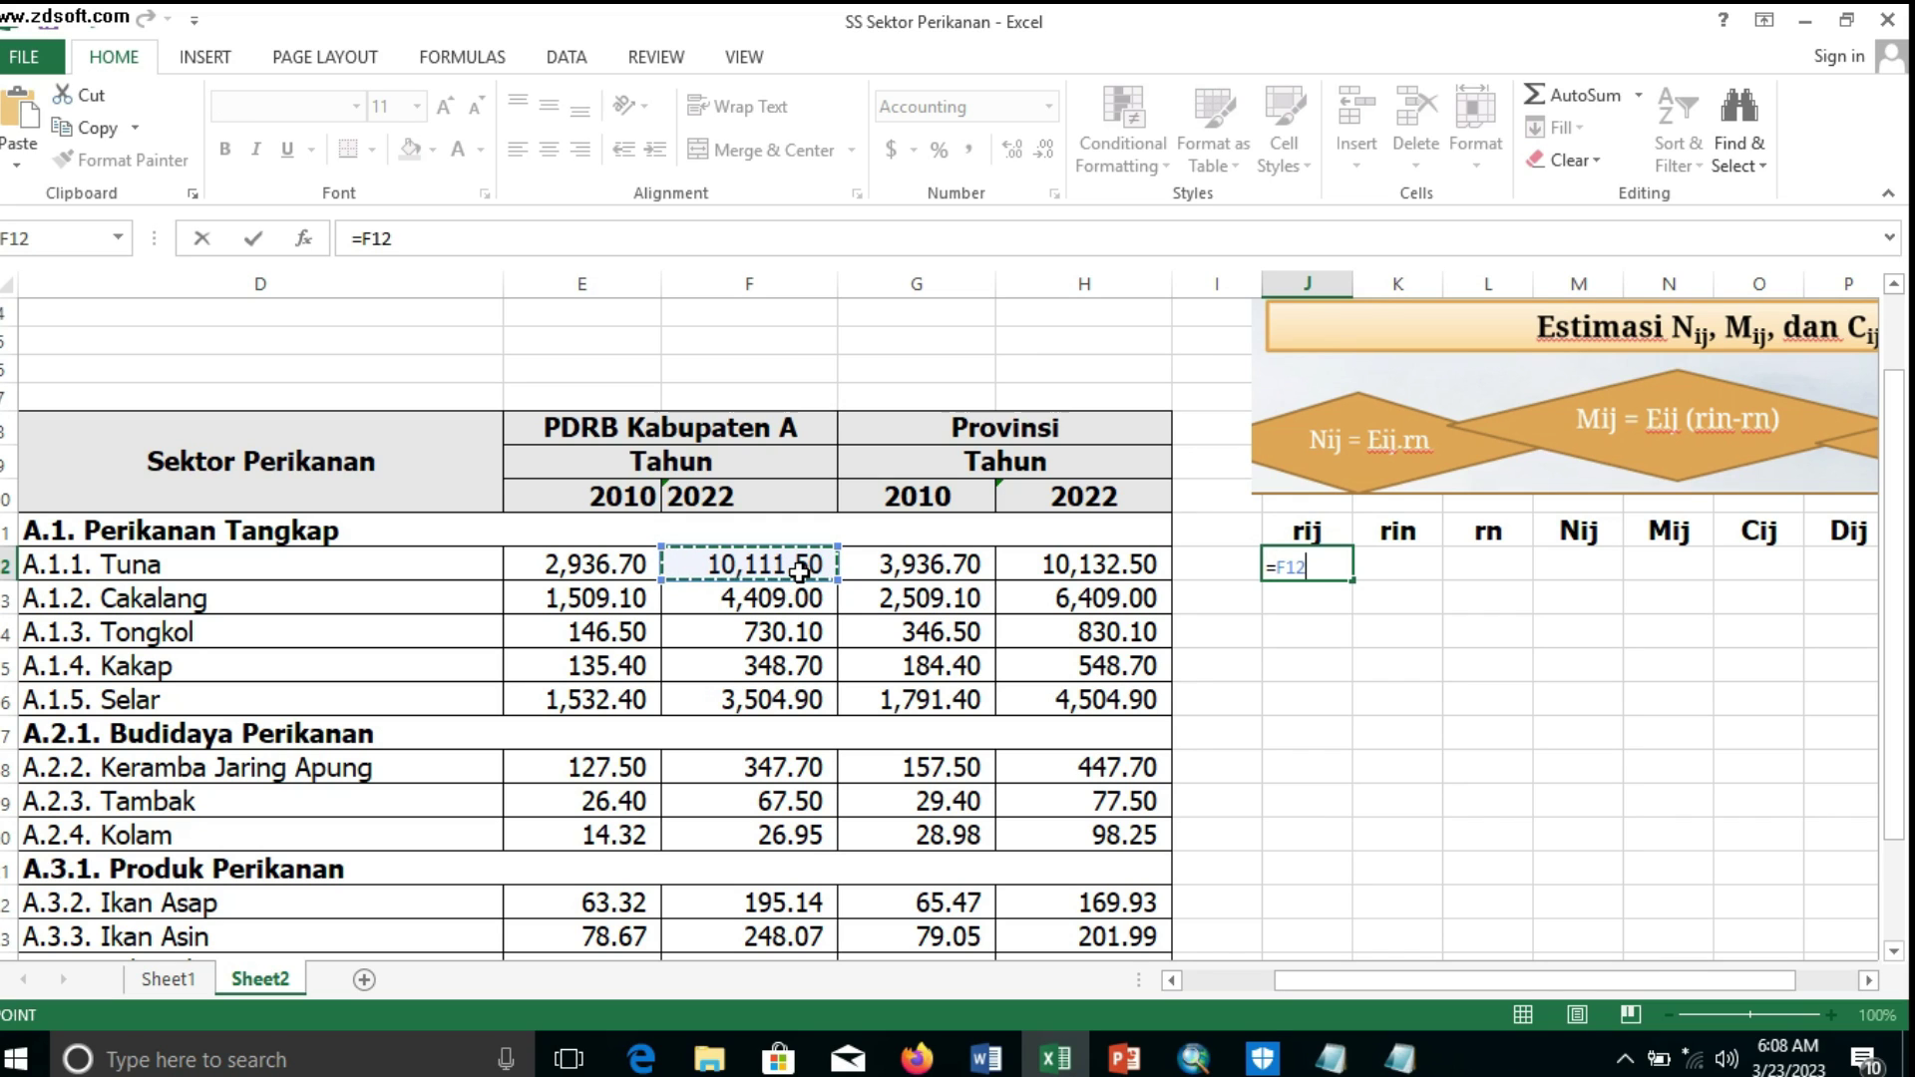
{"action": "type", "text": "-"}
{"action": "left_click", "coordinate": [609, 576]}
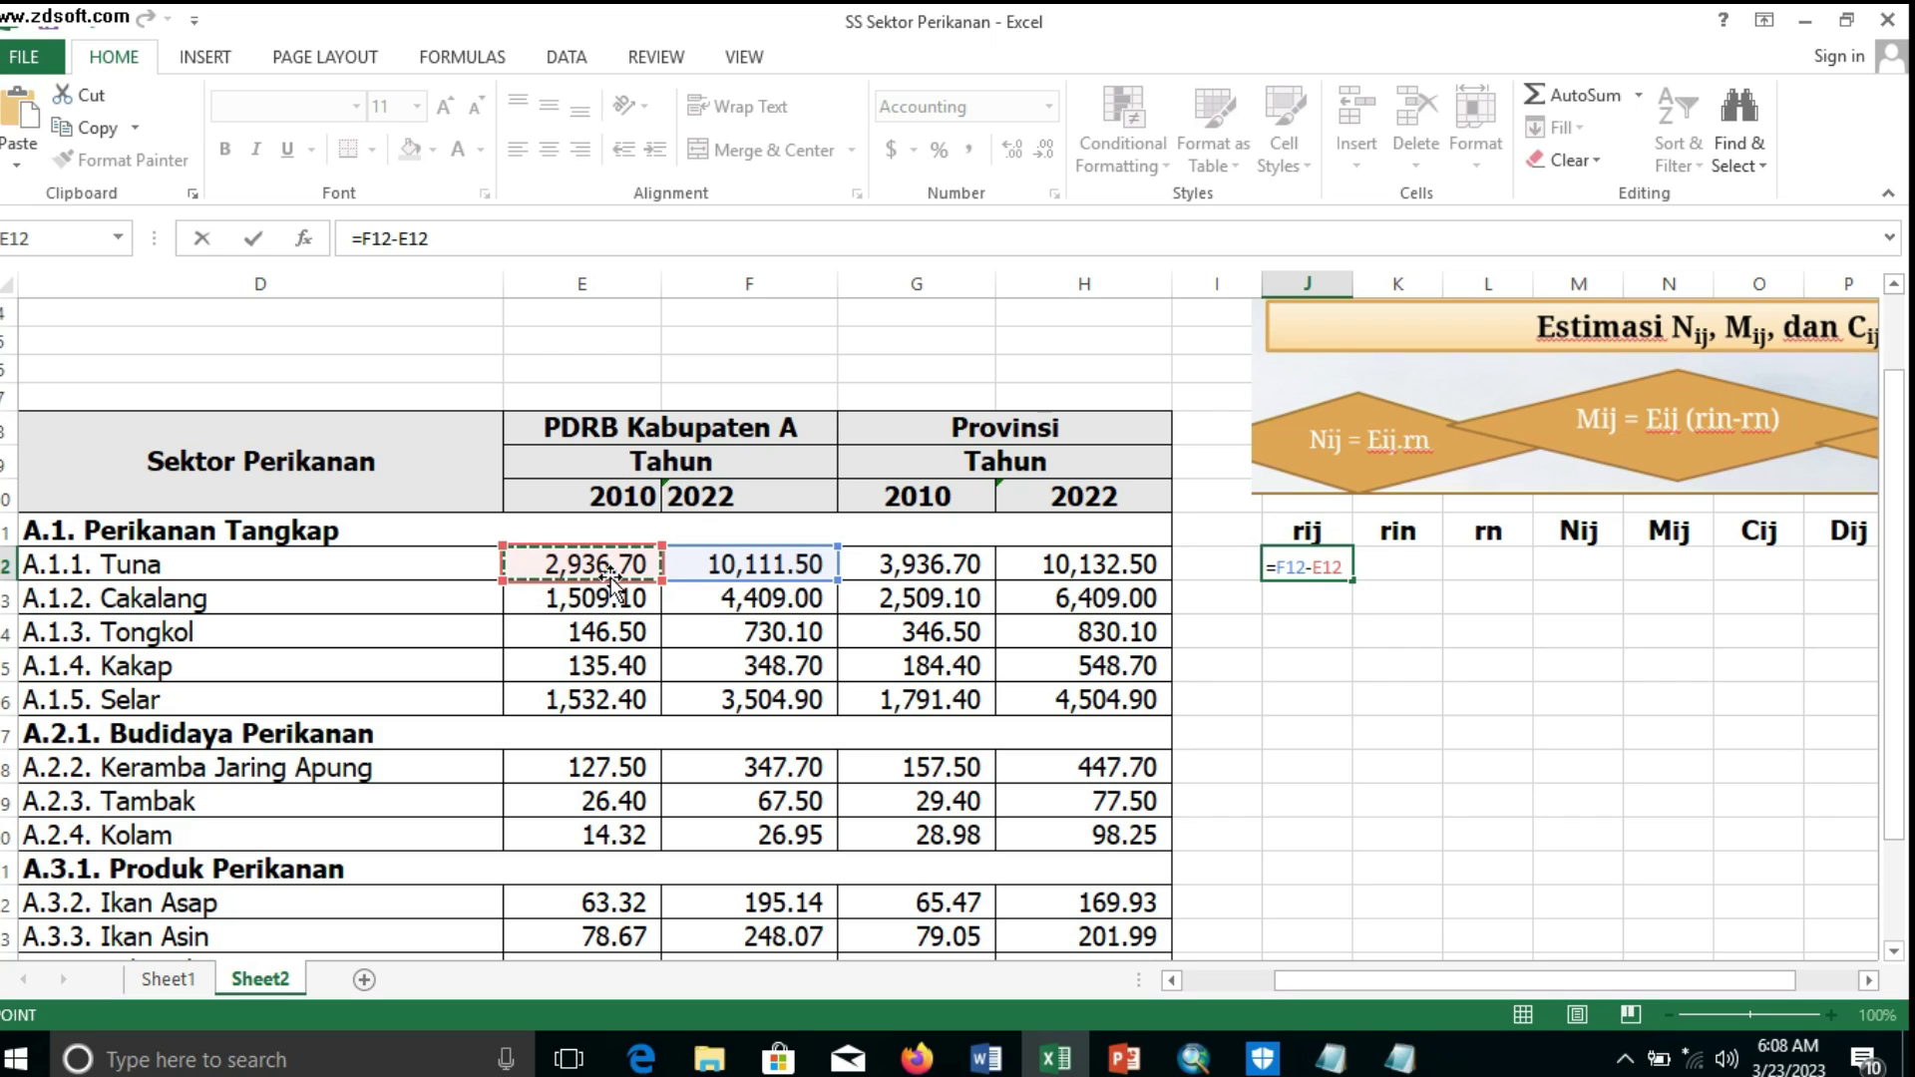
{"action": "type", "text": ")/"}
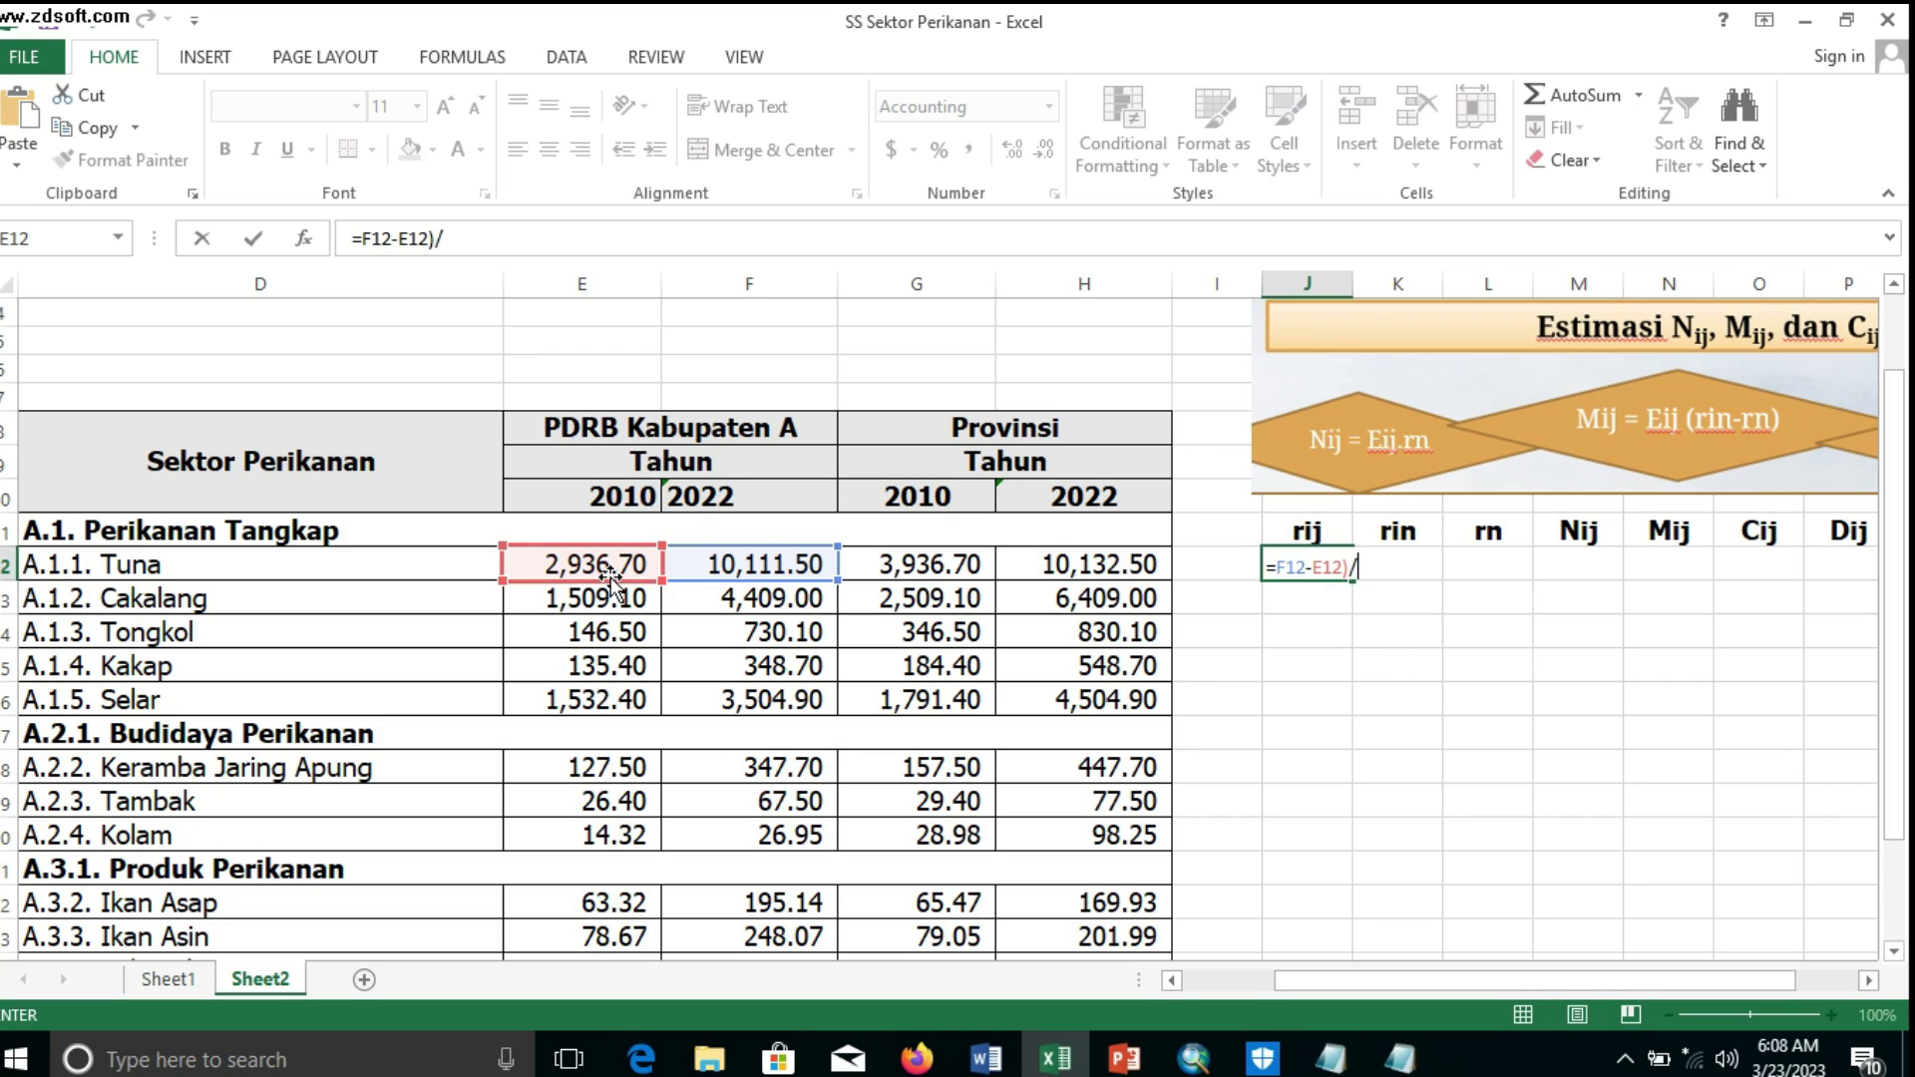
{"action": "left_click", "coordinate": [746, 570]}
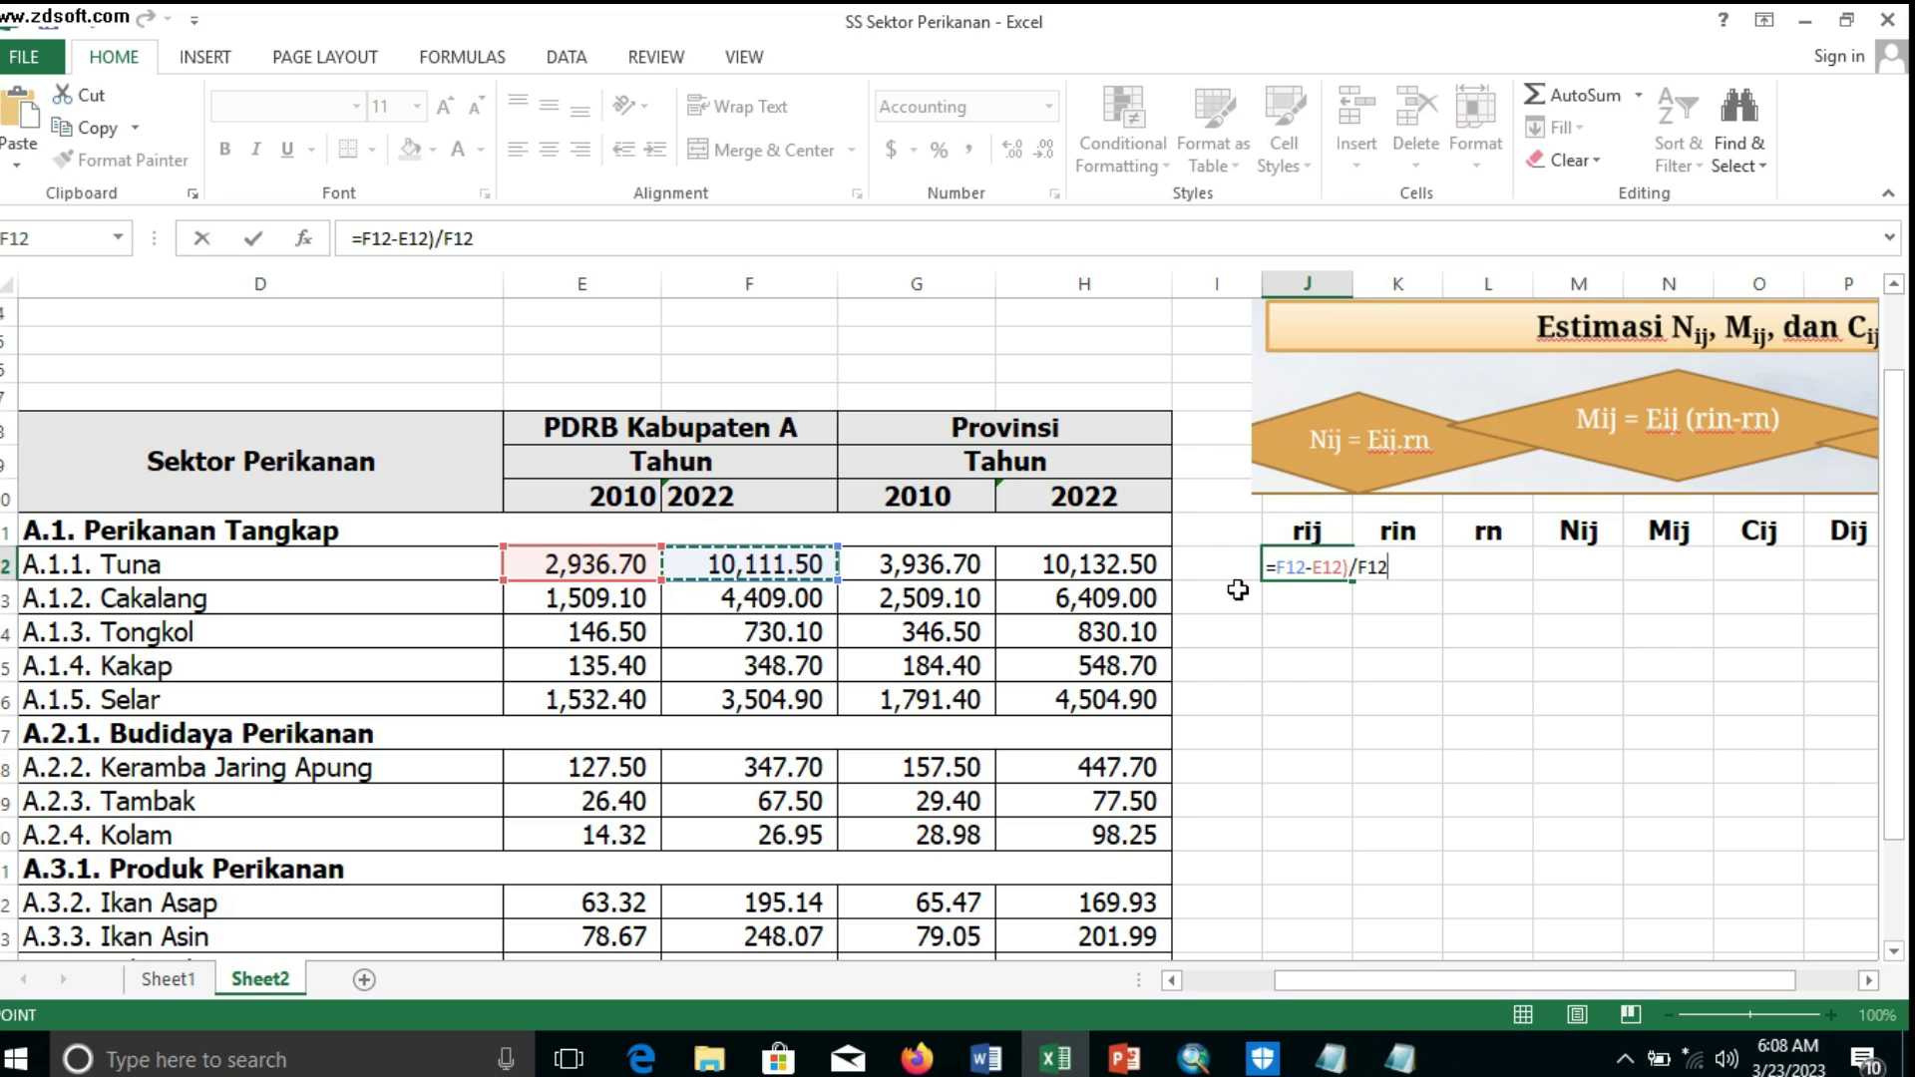
{"action": "left_click", "coordinate": [1280, 566]}
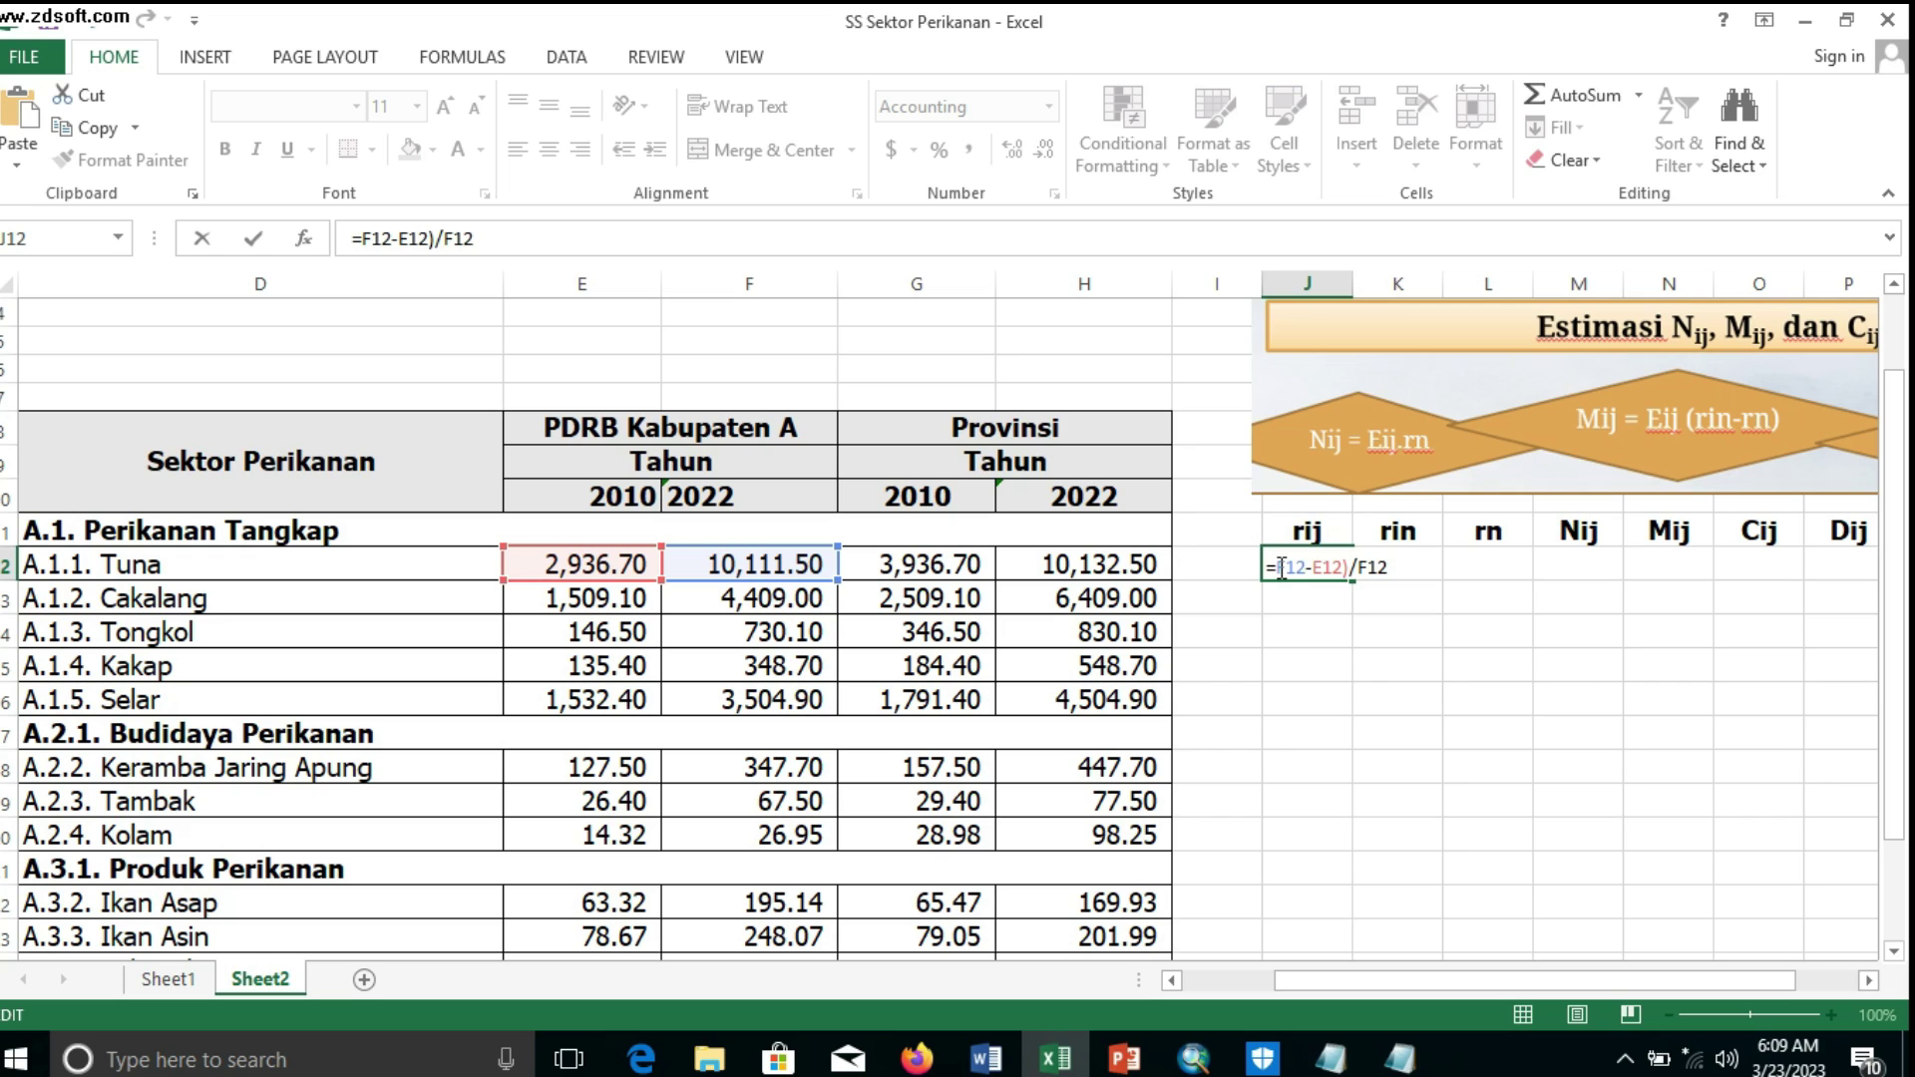
{"action": "type", "text": "("}
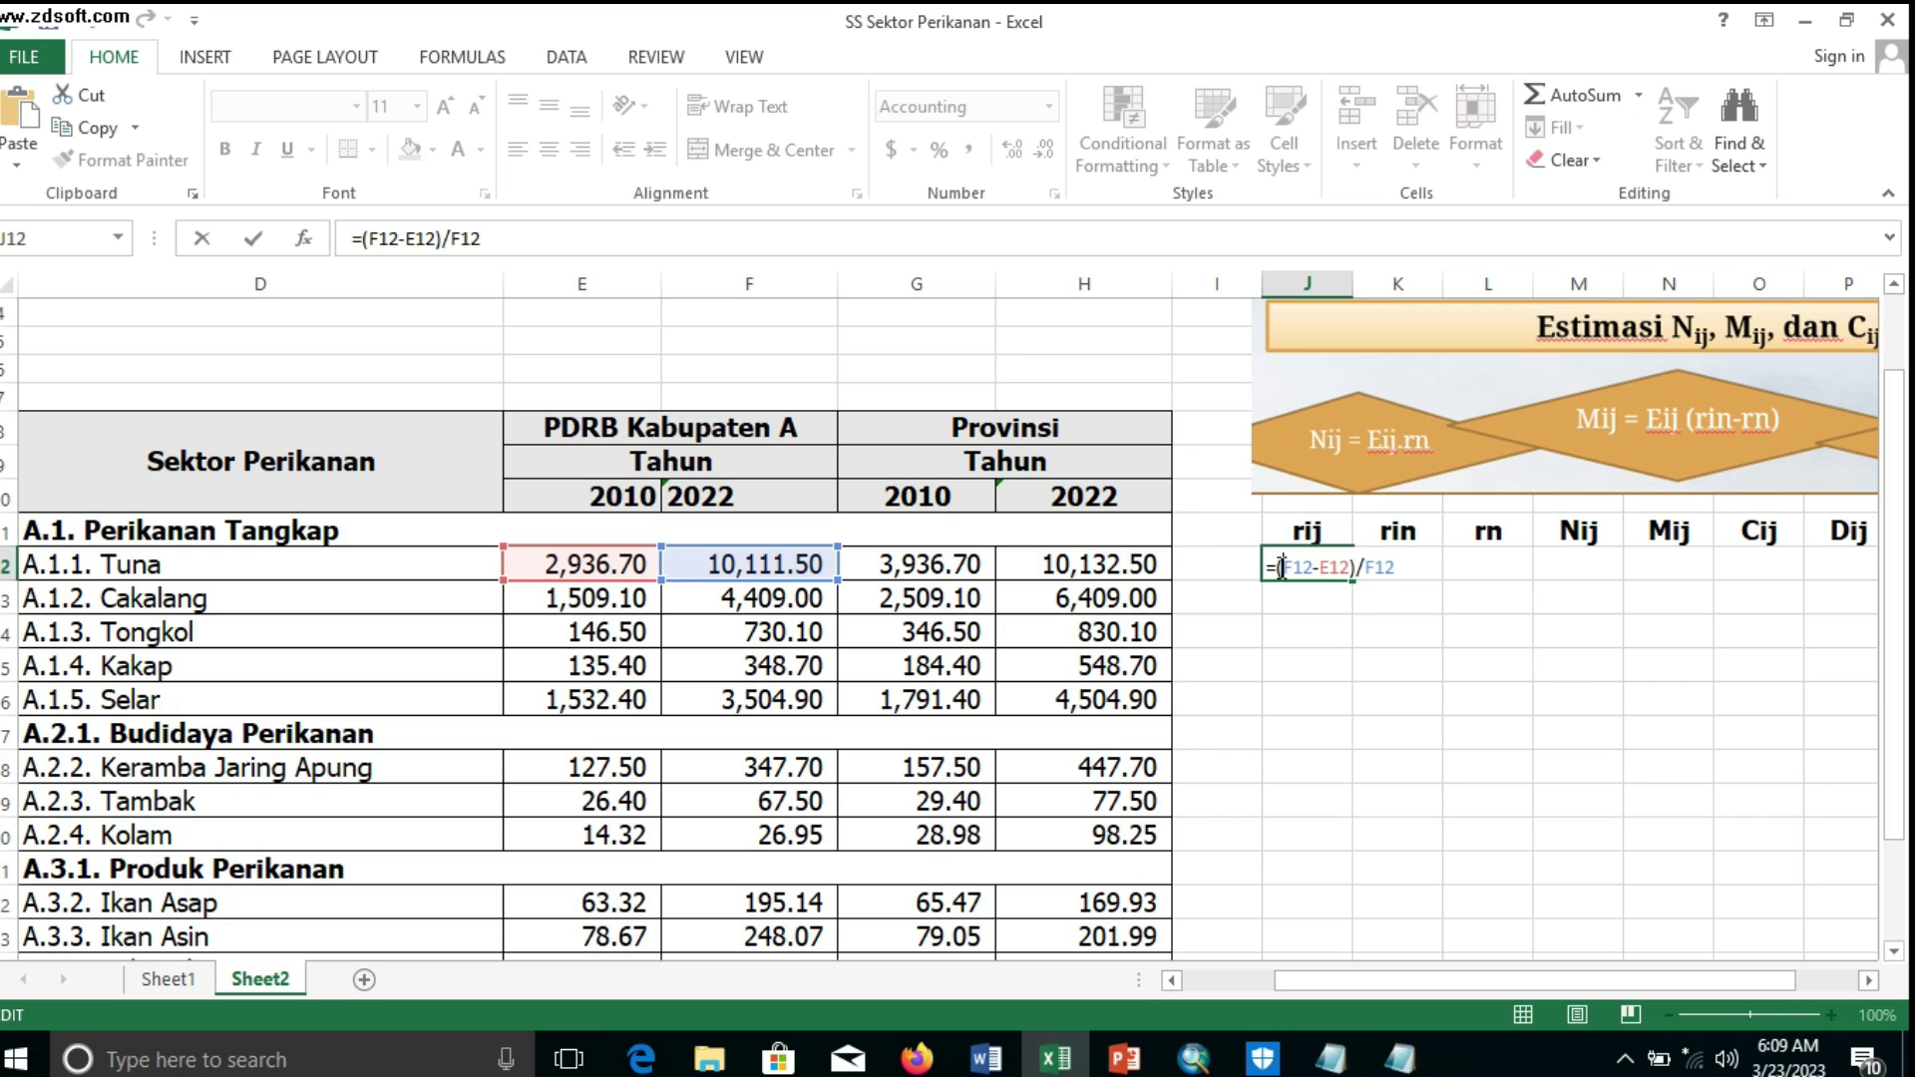
{"action": "key", "text": "Return"}
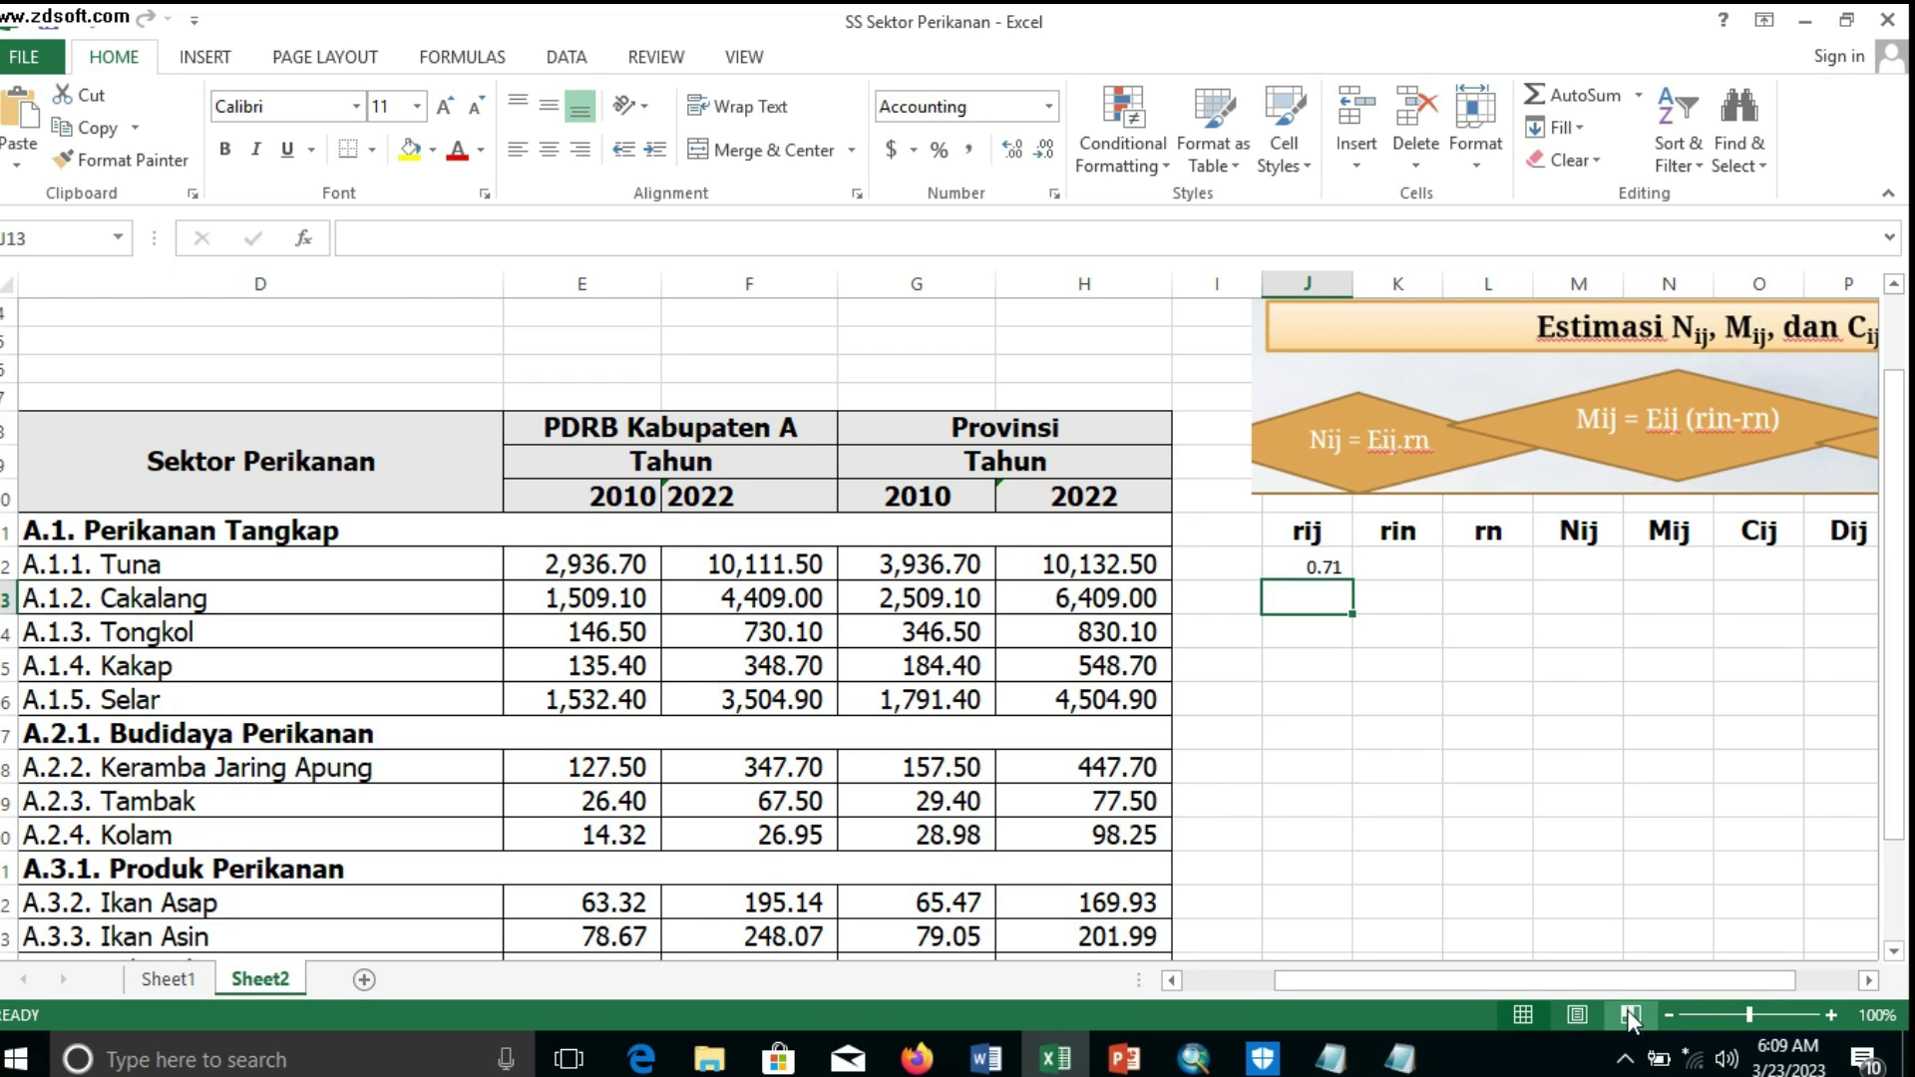
Calculate rin for Tuna in K12 from the Provinsi values with the formula =(H12-G12)/H12
{"action": "left_click_drag", "start_coordinate": [1594, 981], "coordinate": [1595, 982]}
{"action": "left_click", "coordinate": [1419, 560]}
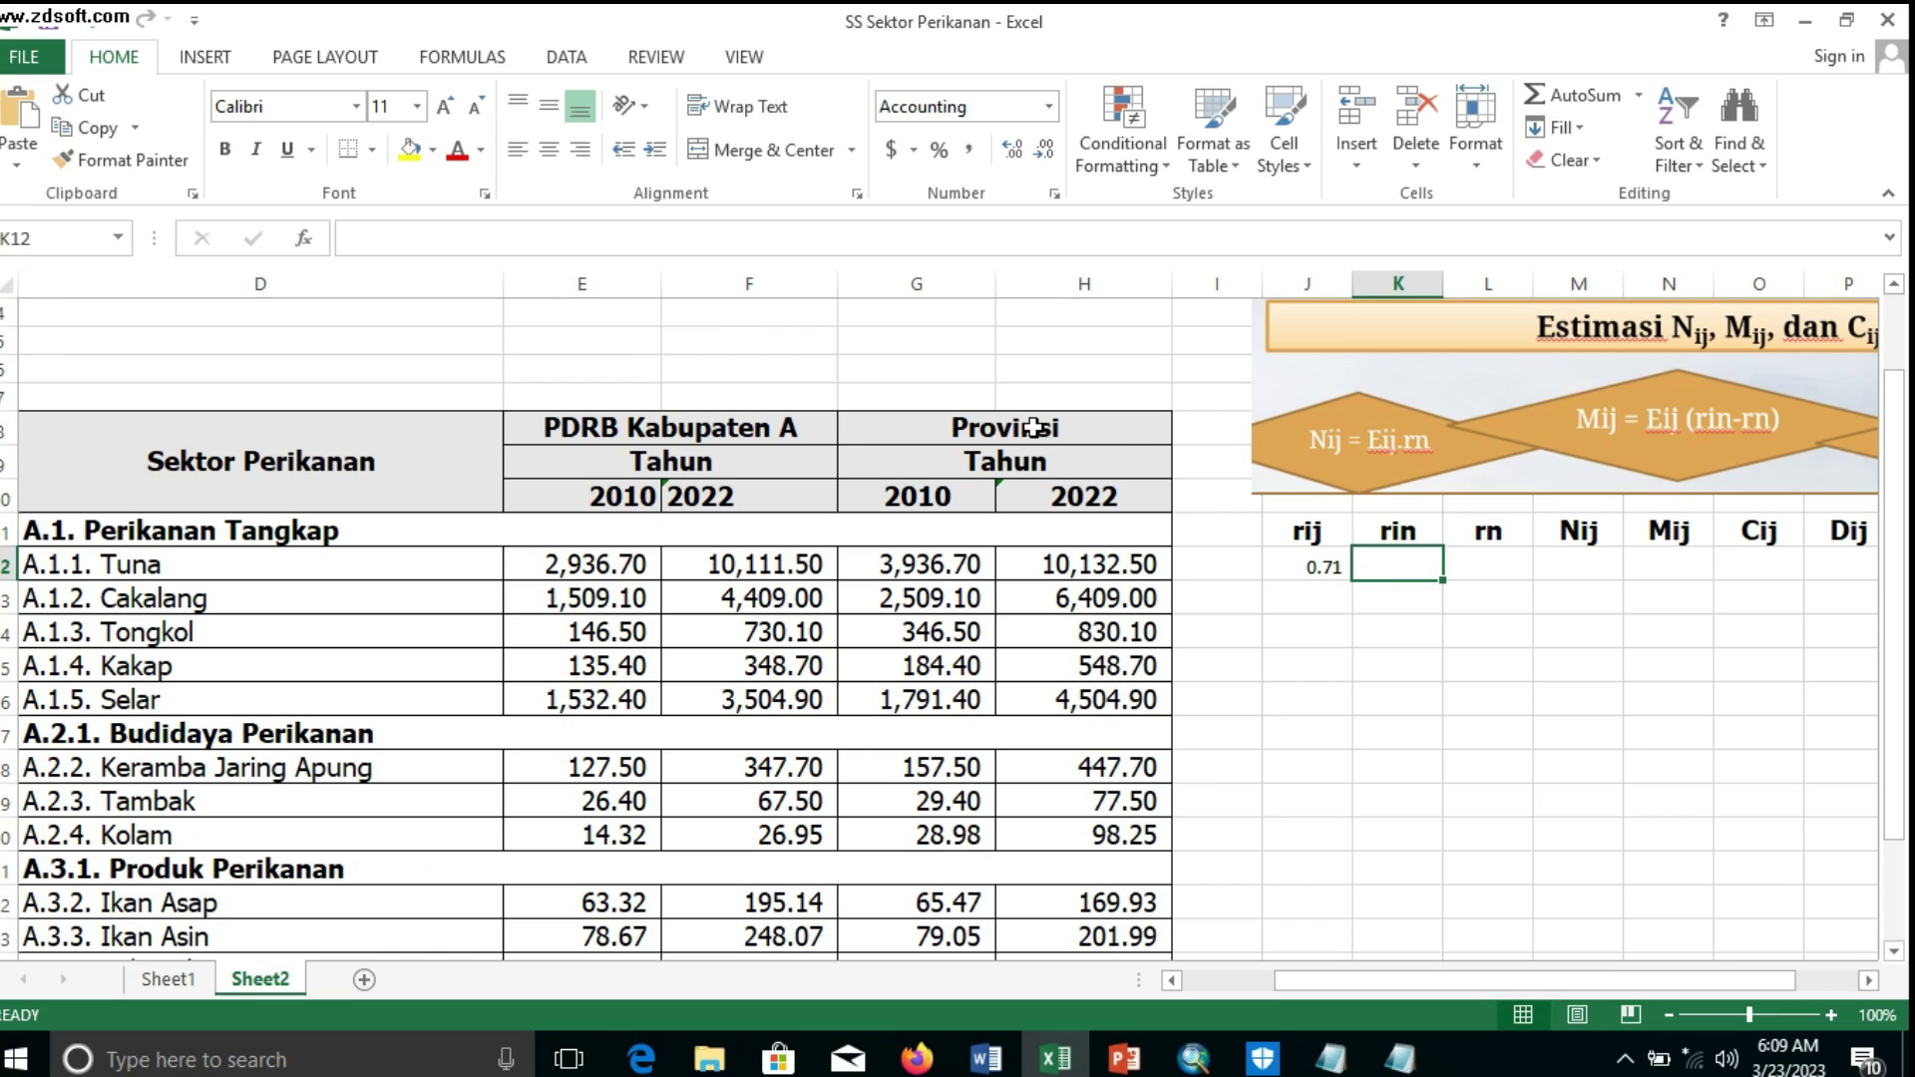
{"action": "type", "text": "="}
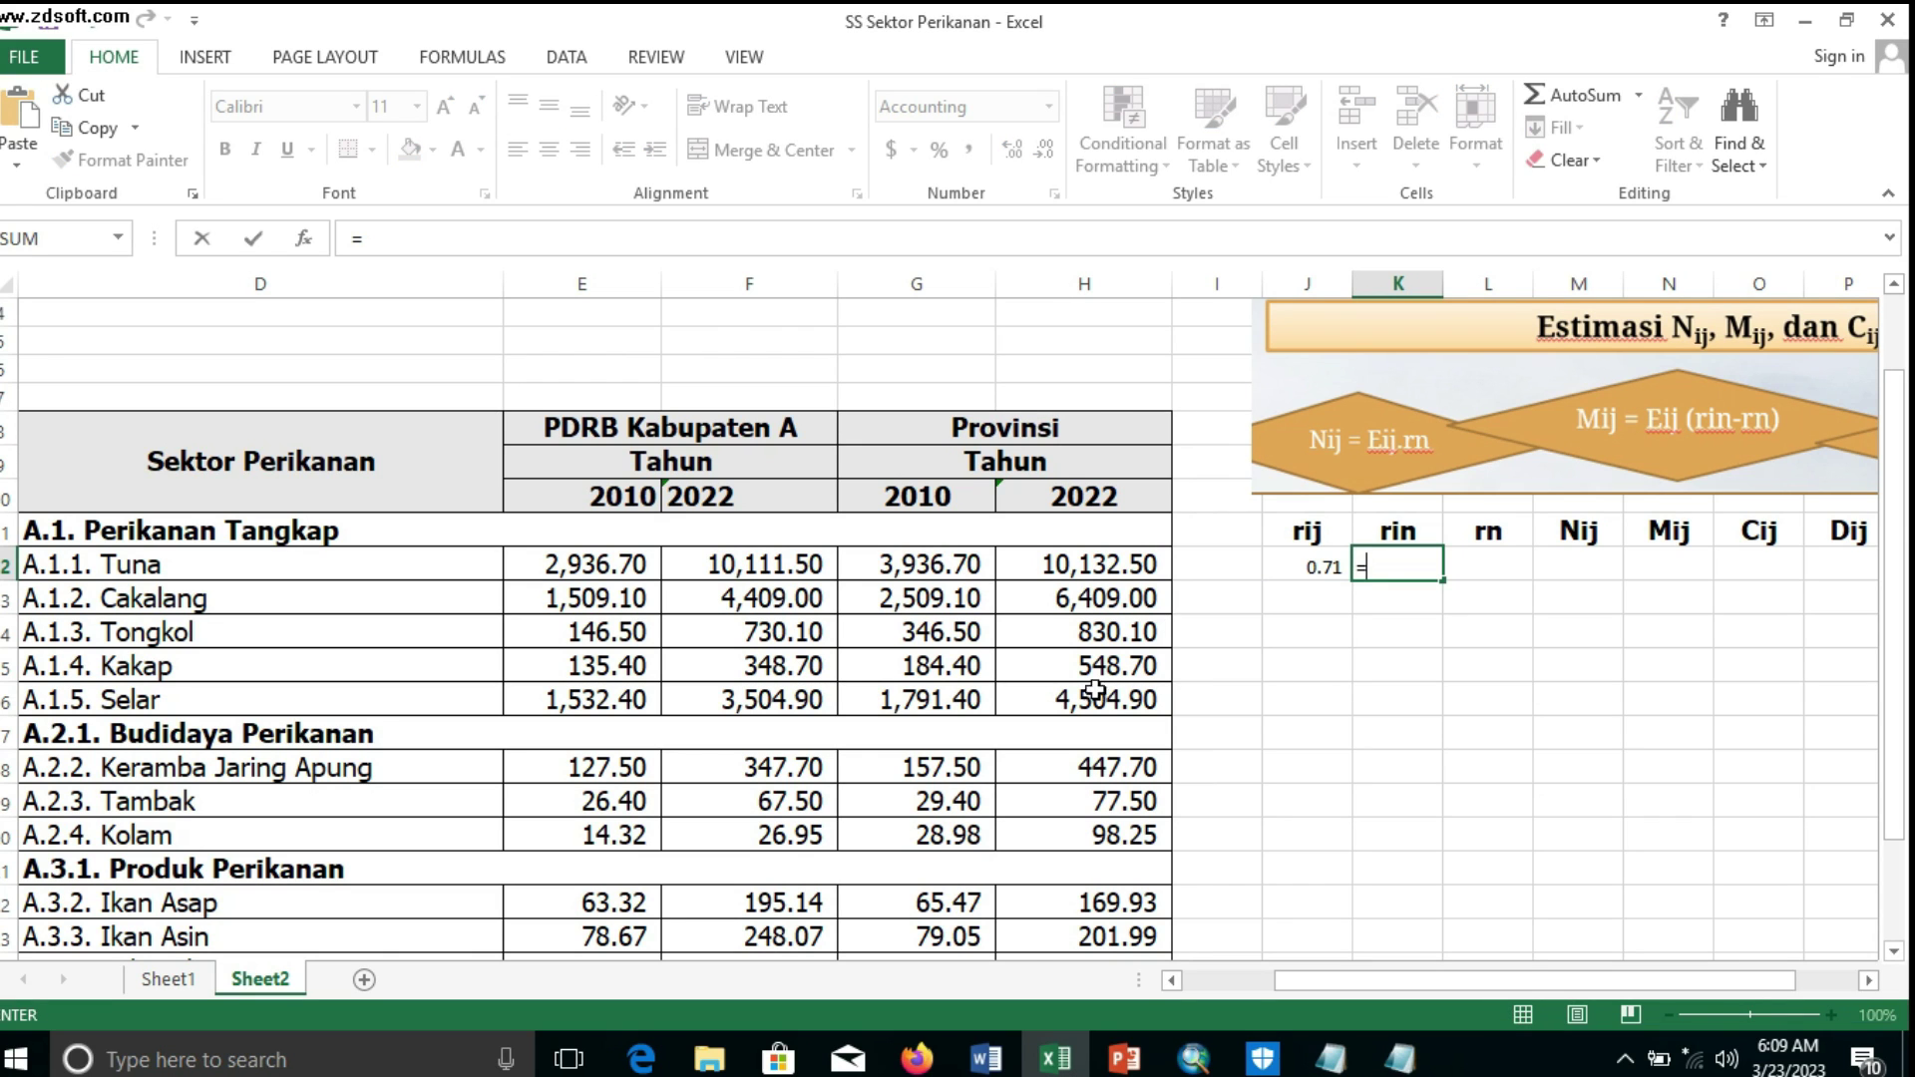
{"action": "left_click", "coordinate": [1086, 569]}
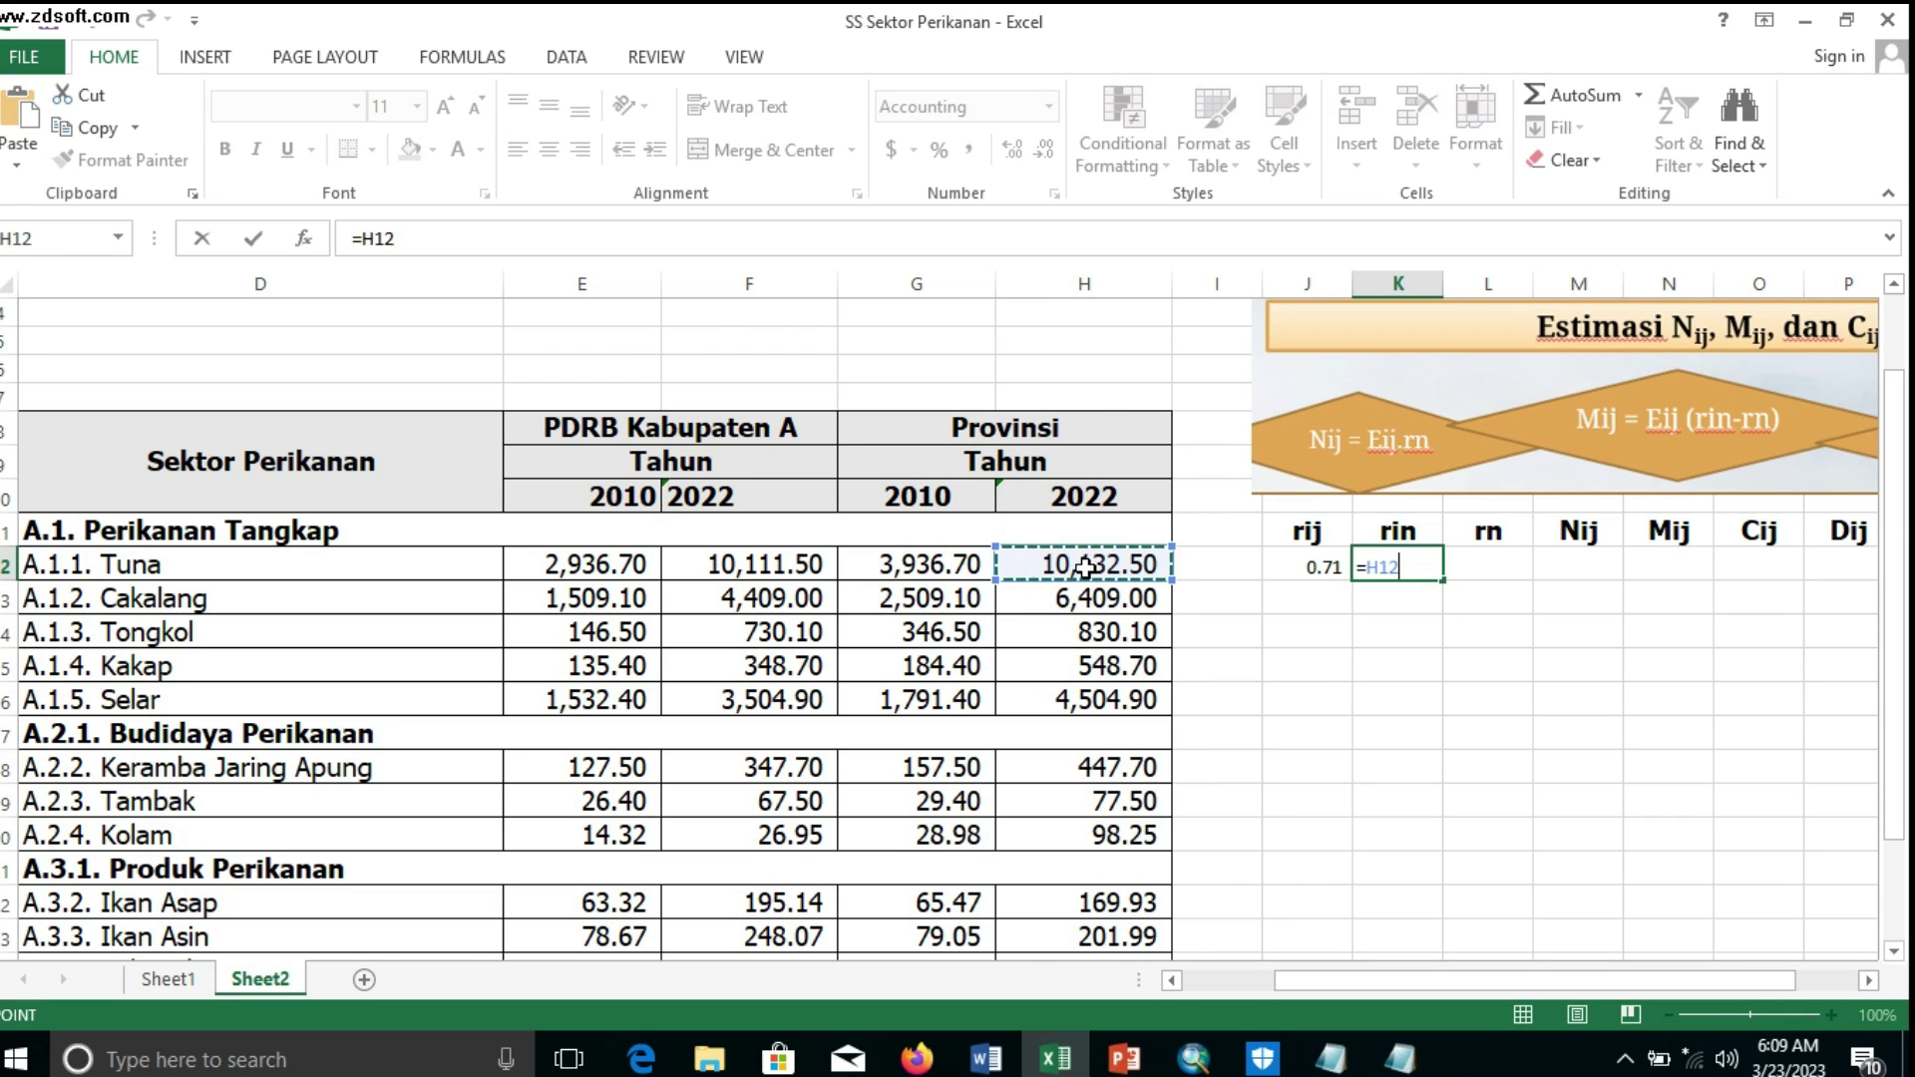
{"action": "type", "text": "-"}
{"action": "left_click", "coordinate": [938, 568]}
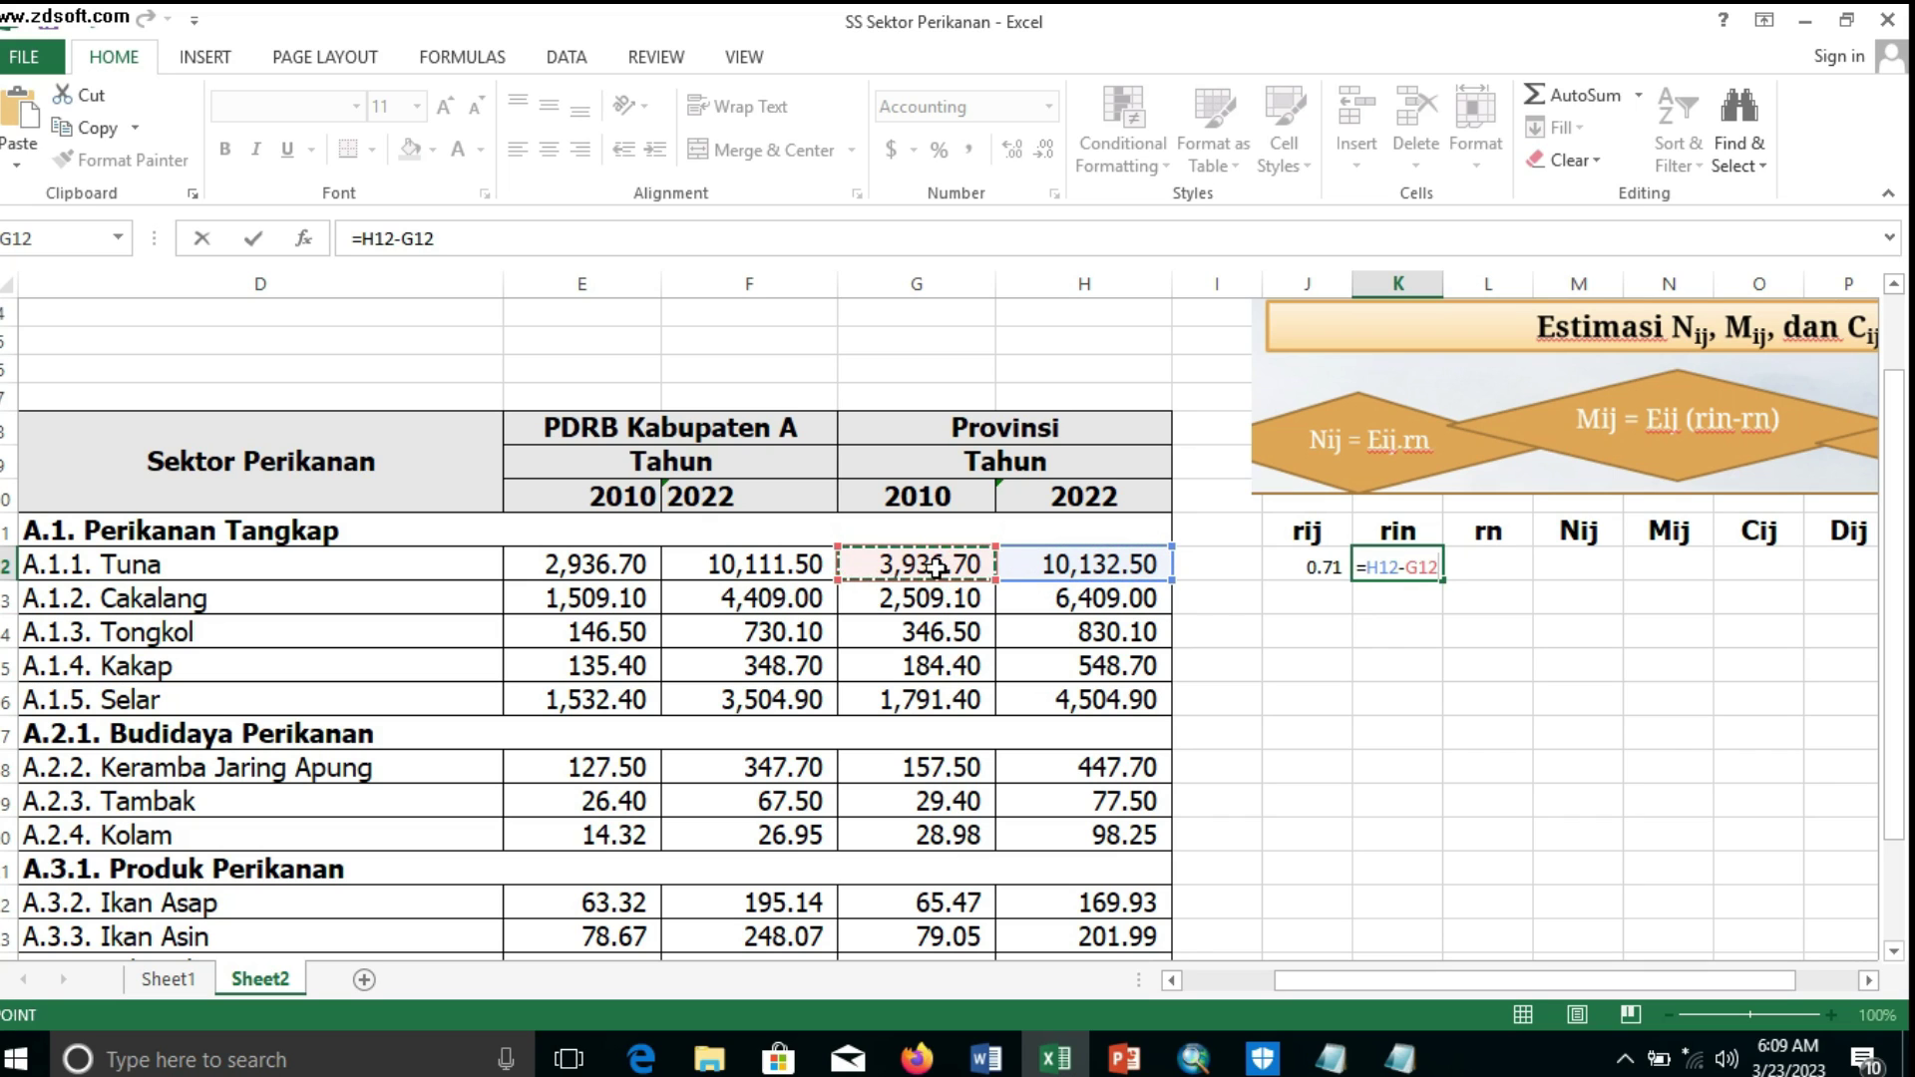
{"action": "type", "text": ")/"}
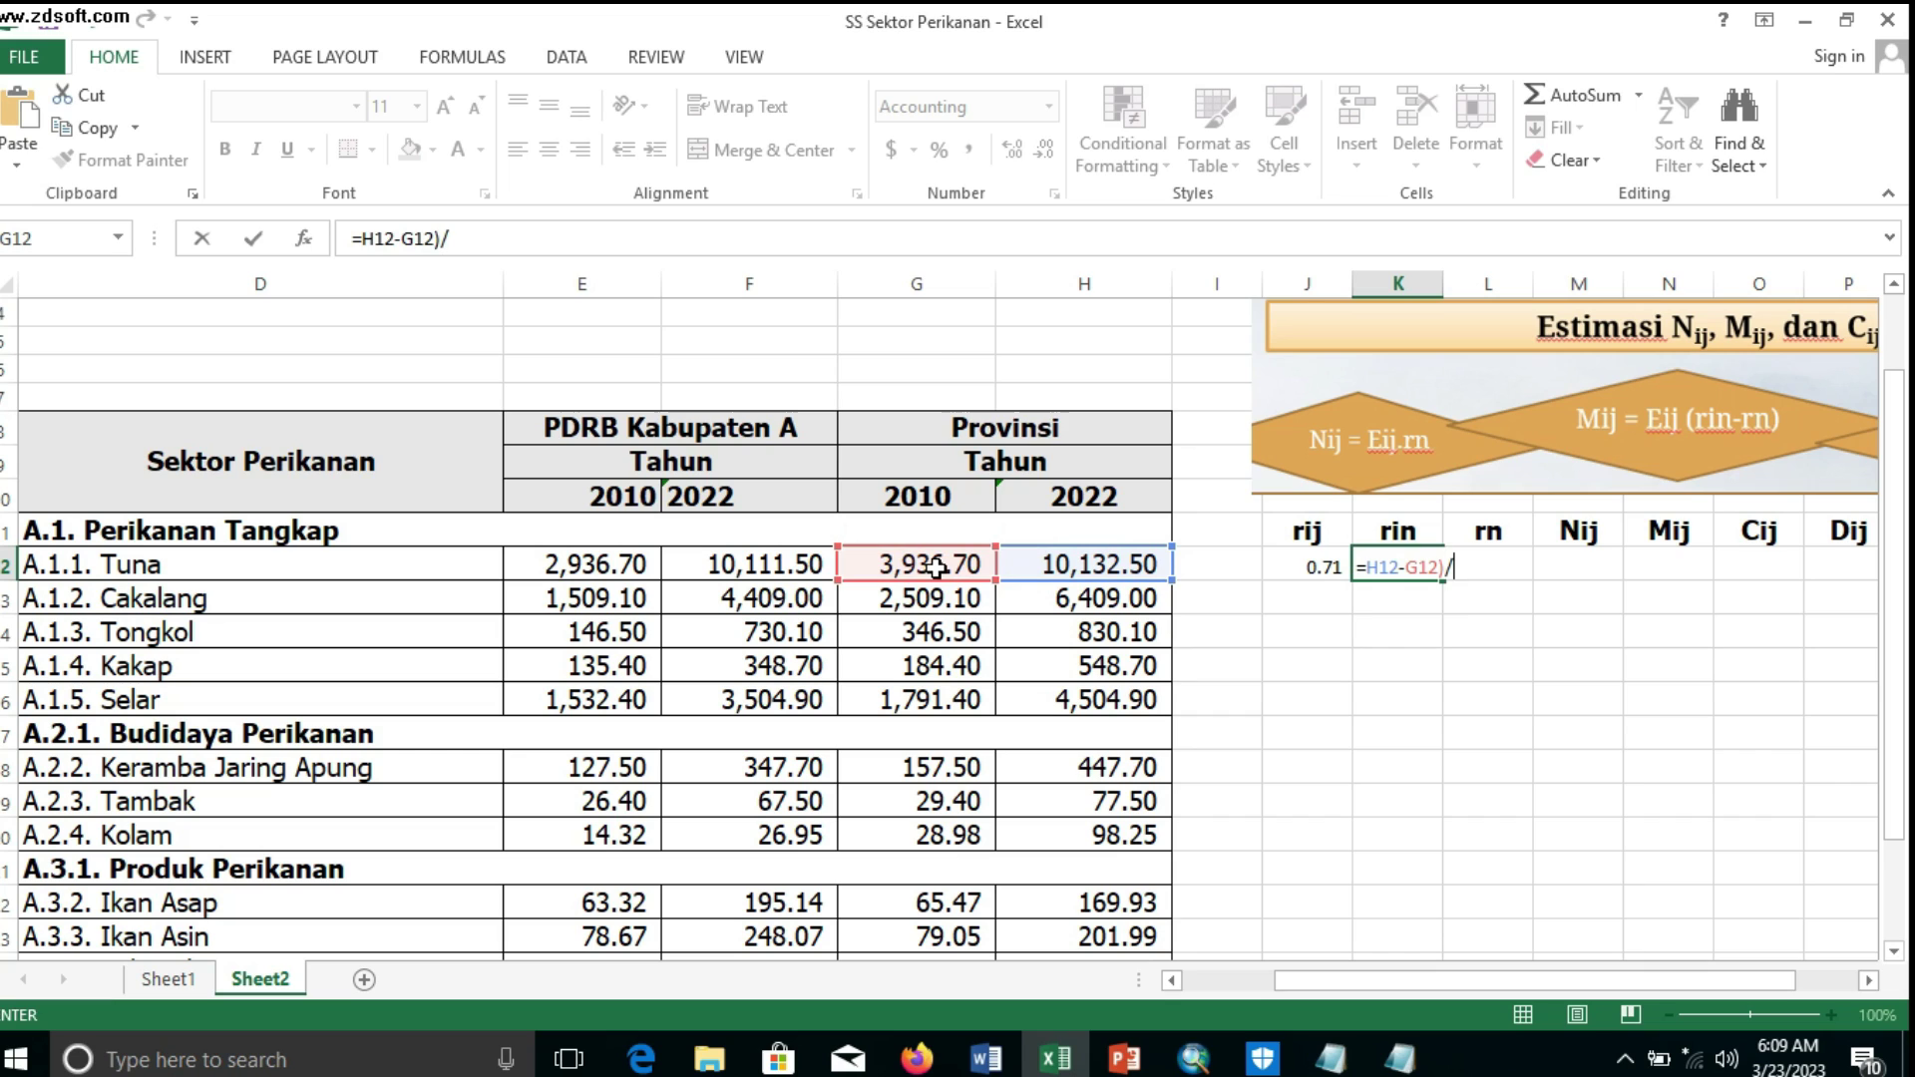
{"action": "left_click", "coordinate": [1371, 569]}
{"action": "type", "text": "("}
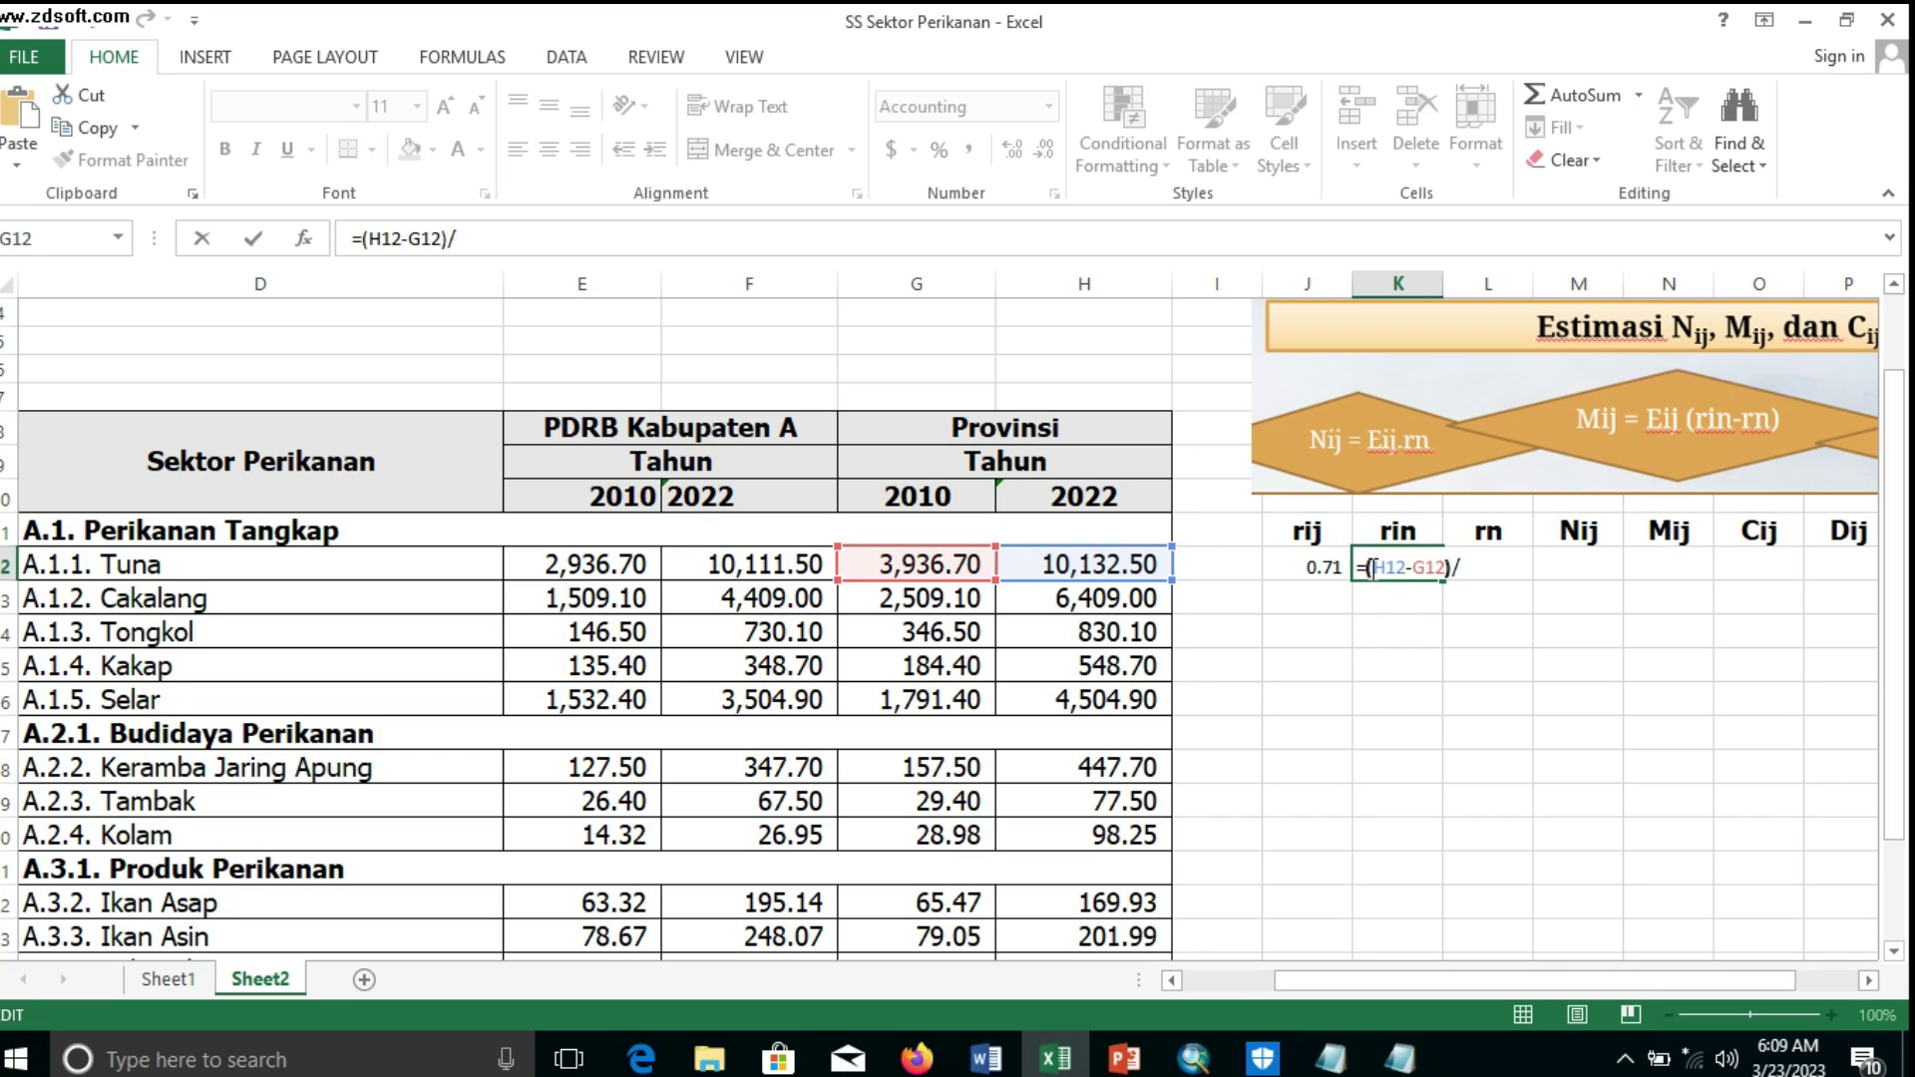
{"action": "left_click", "coordinate": [1505, 566]}
{"action": "left_click", "coordinate": [1088, 565]}
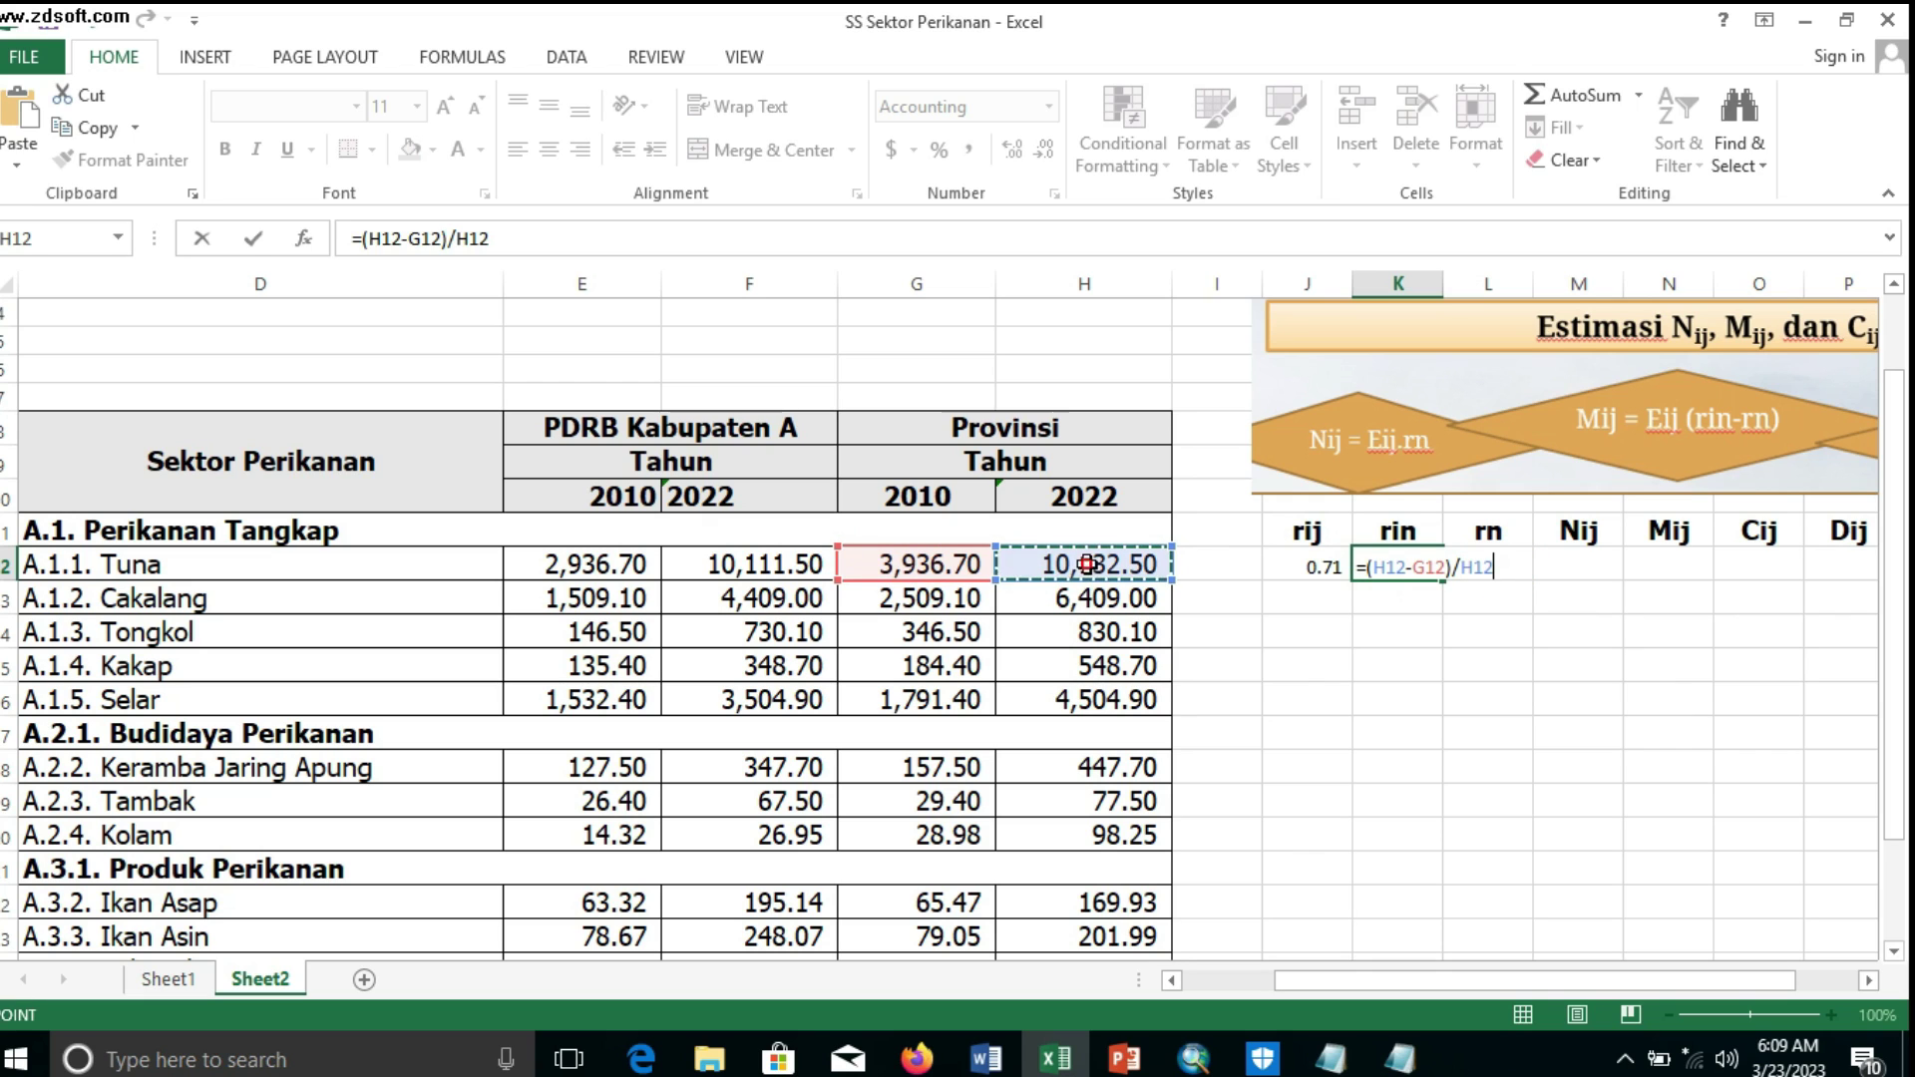
{"action": "key", "text": "Return"}
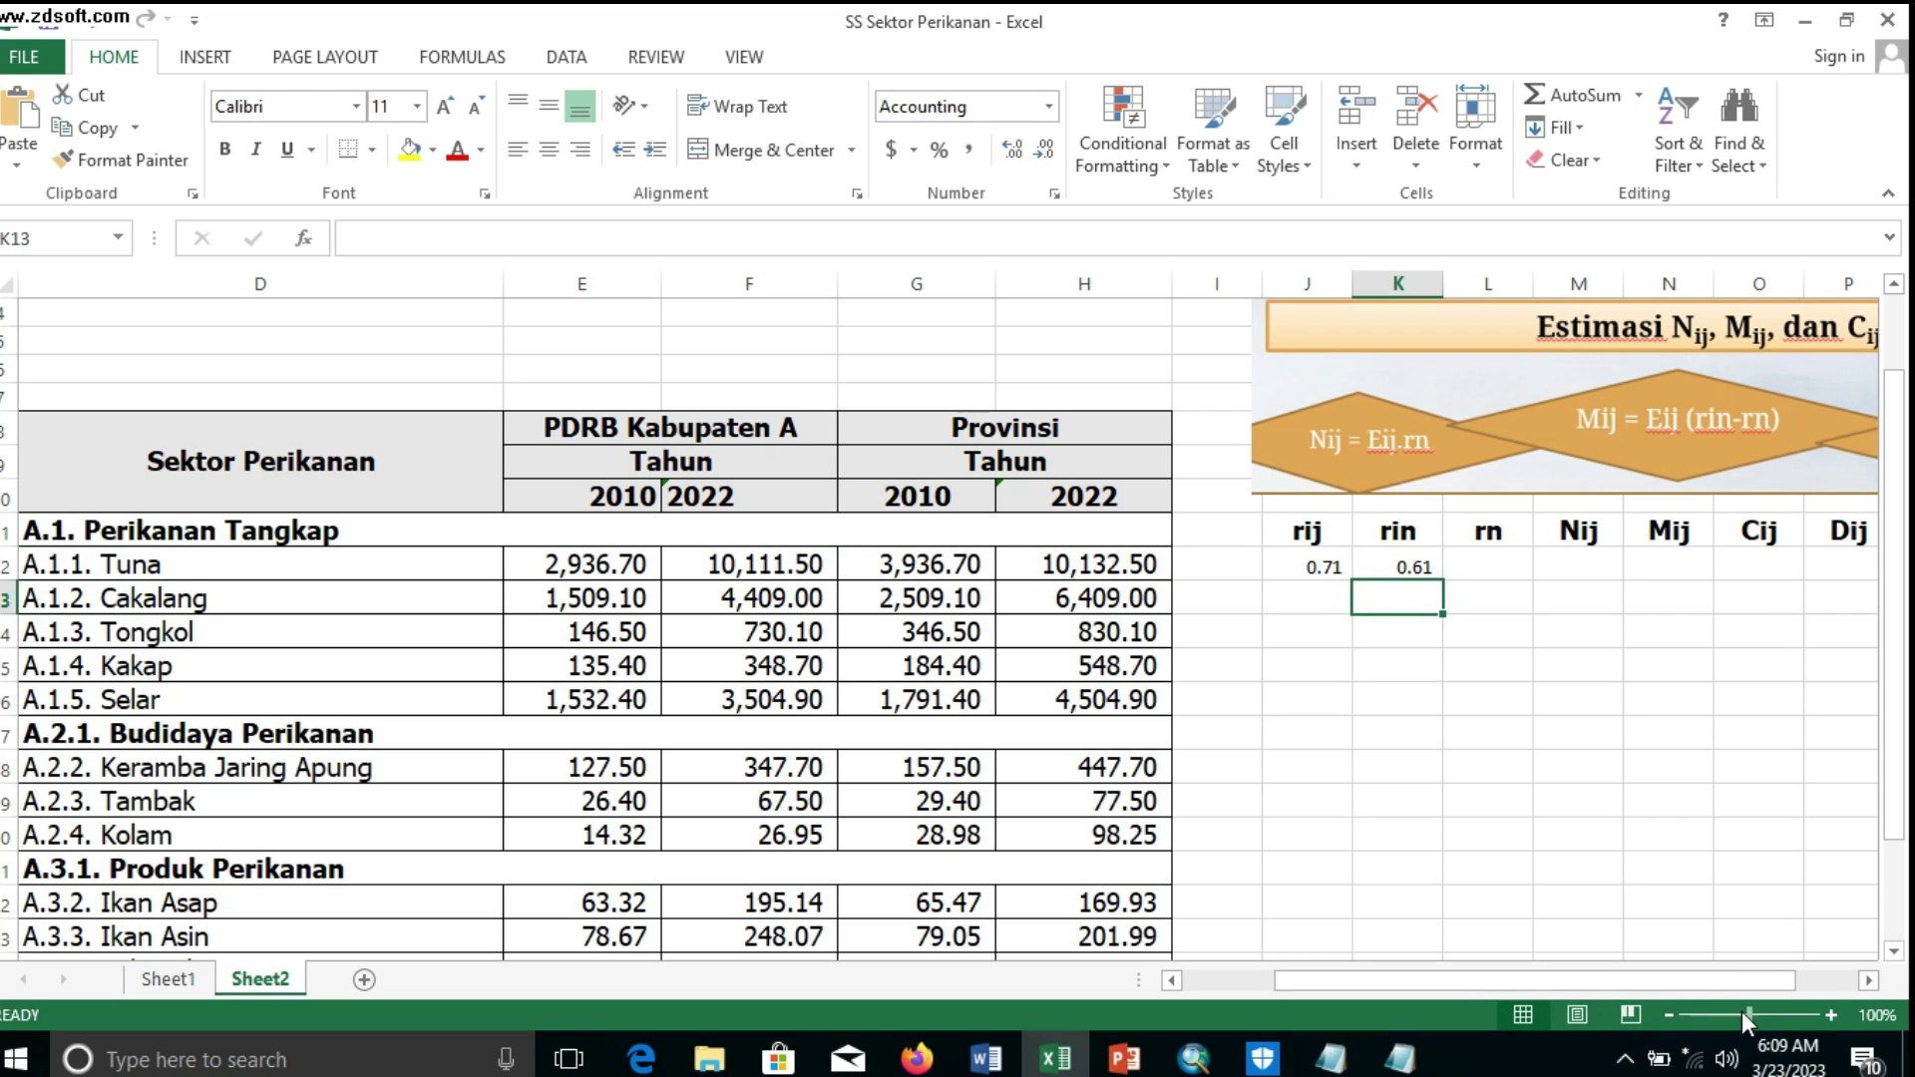
Calculate rn in L12 from the Provinsi totals of 2010 and 2022 with the formula =(H26-G26)/H26
{"action": "left_click", "coordinate": [1868, 980]}
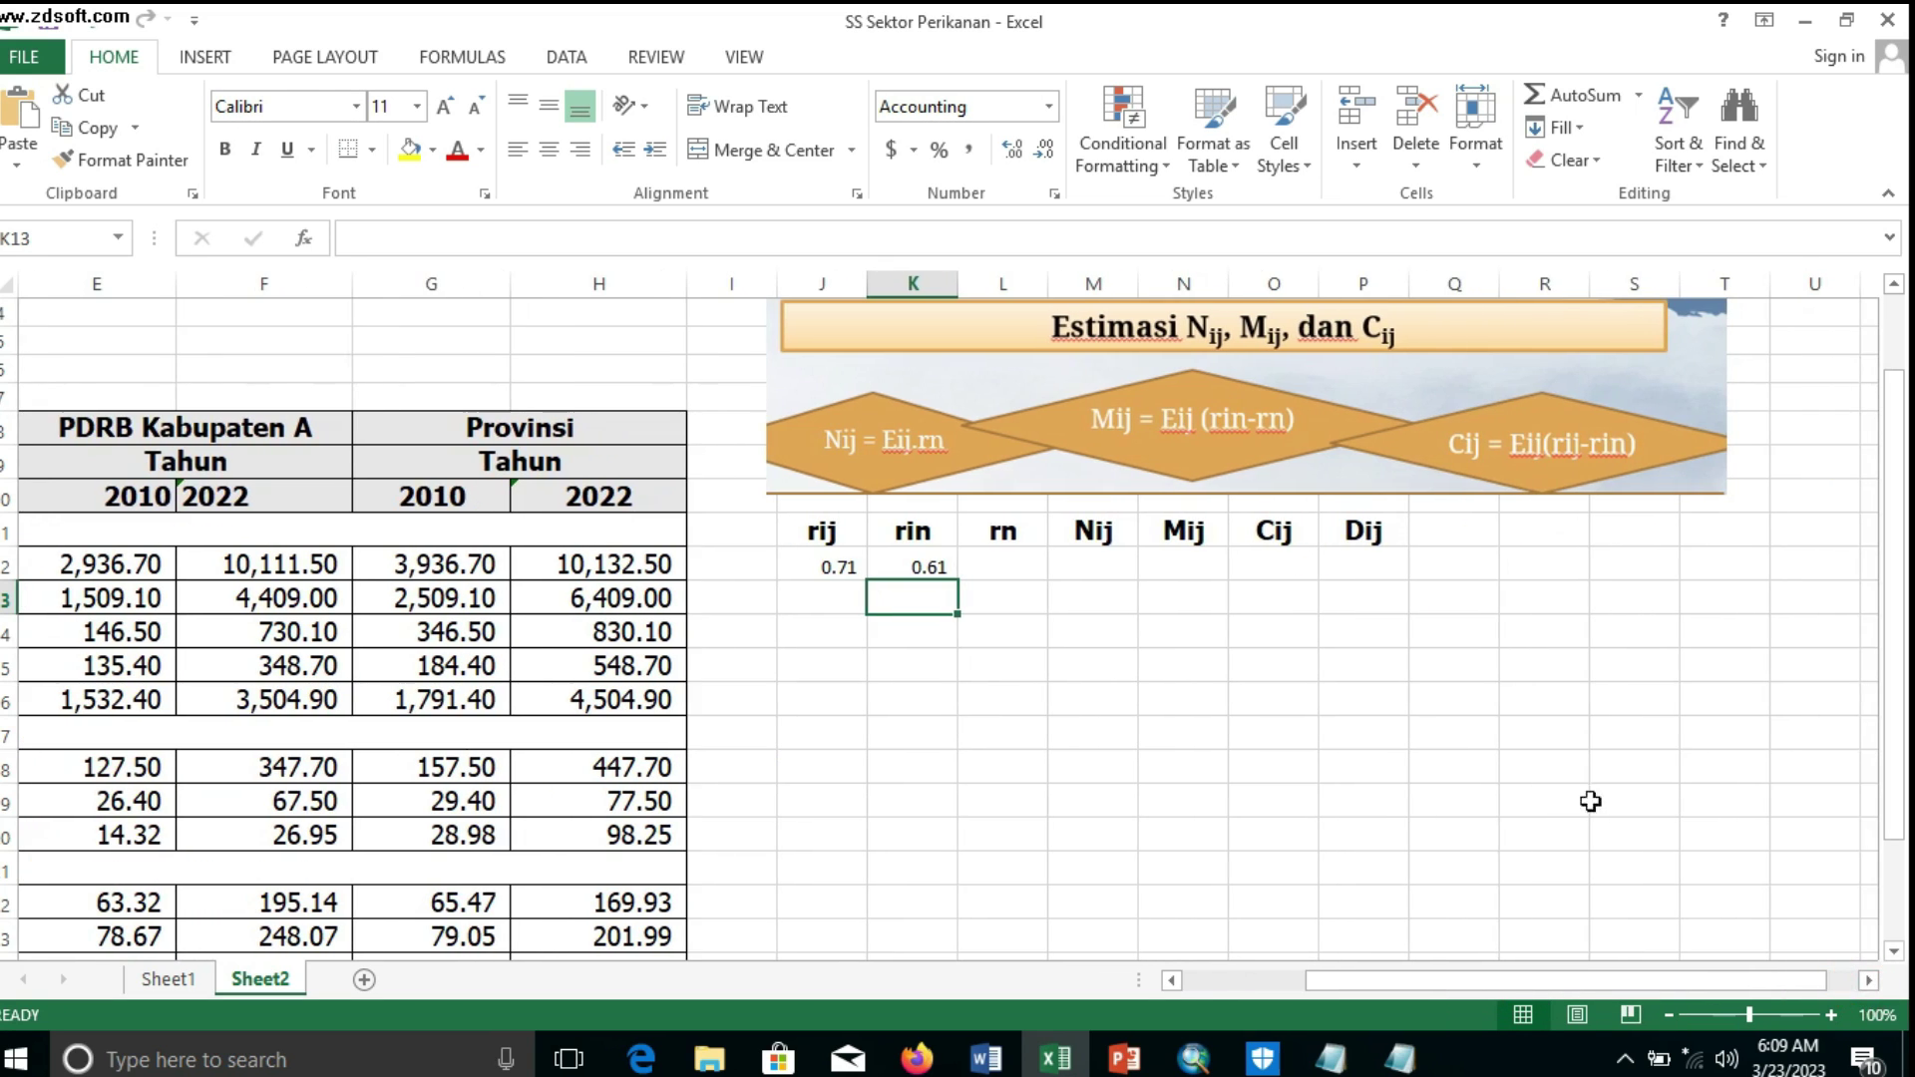
{"action": "scroll", "coordinate": [1316, 685], "scroll_direction": "down", "scroll_amount": 1}
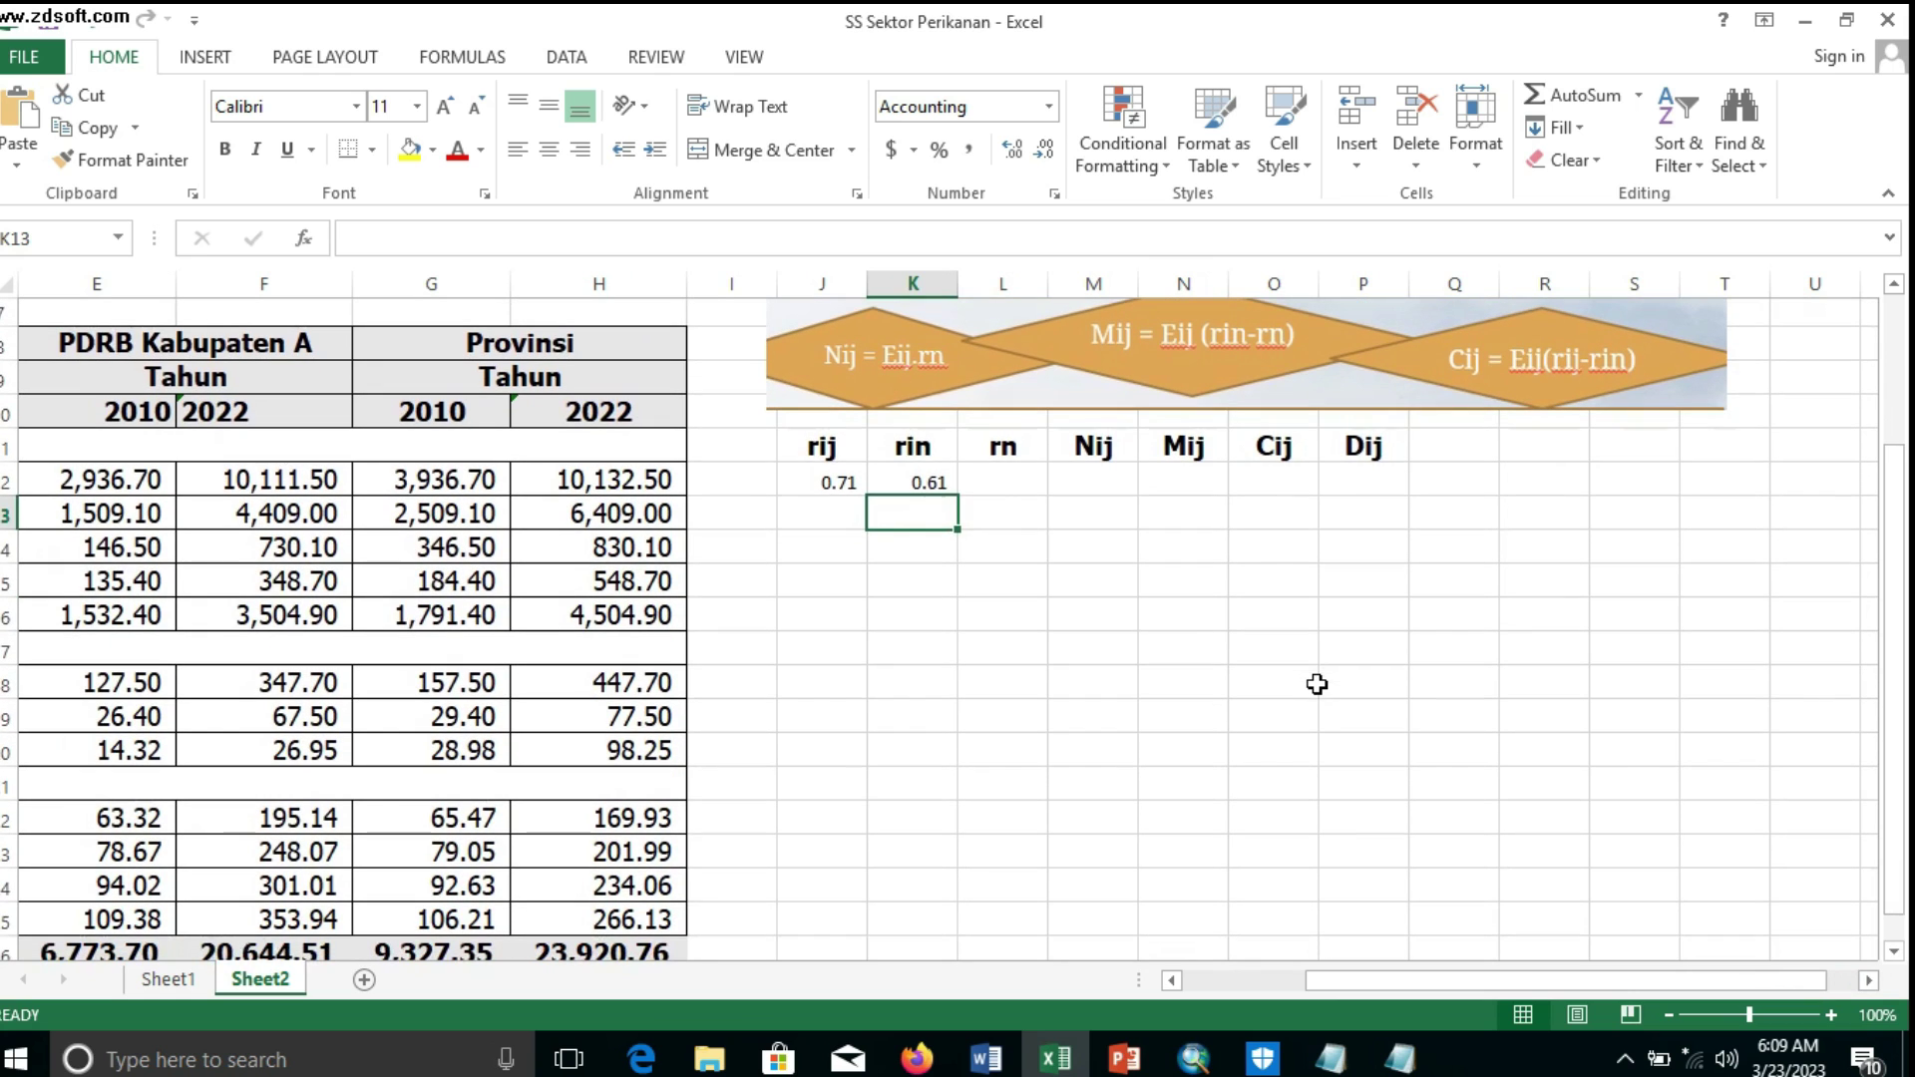
{"action": "left_click", "coordinate": [1003, 484]}
{"action": "scroll", "coordinate": [689, 758], "scroll_direction": "down", "scroll_amount": 1}
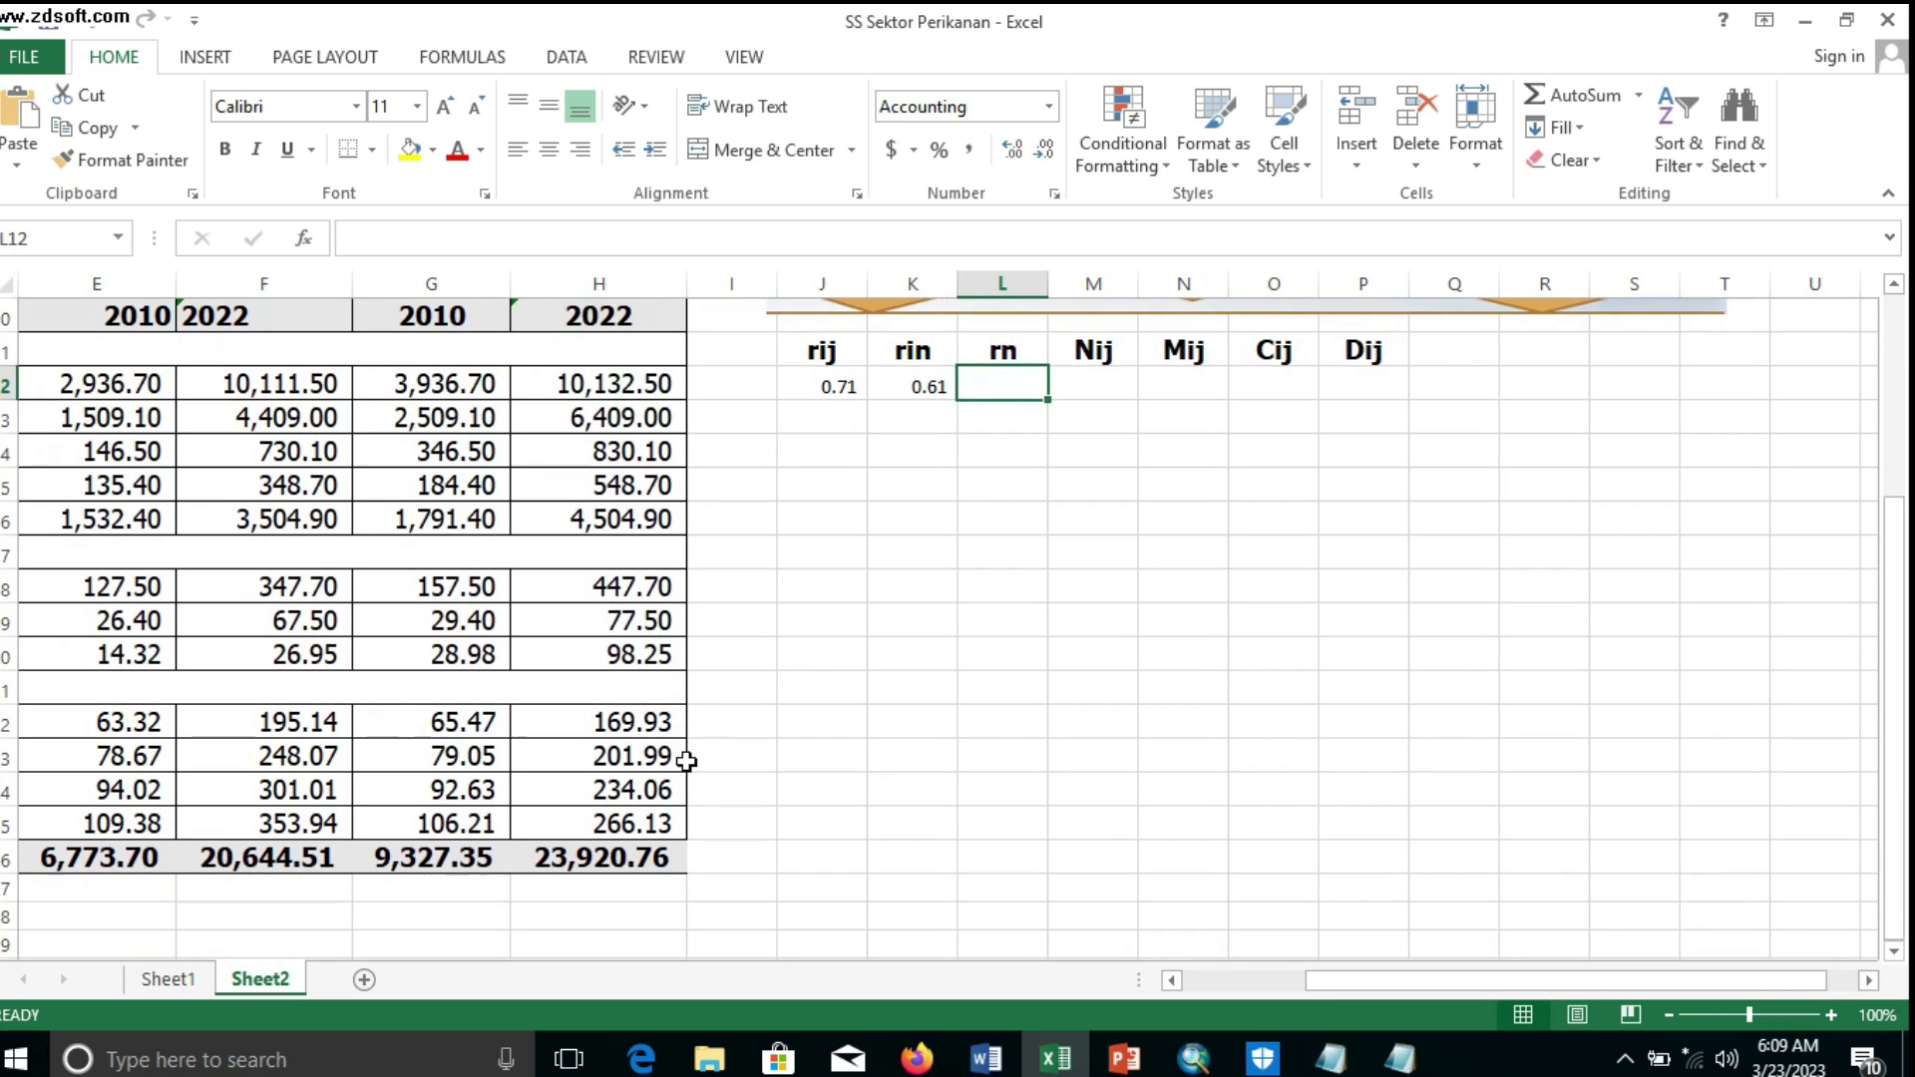
{"action": "left_click", "coordinate": [430, 858]}
{"action": "left_click", "coordinate": [598, 858]}
{"action": "scroll", "coordinate": [897, 736], "scroll_direction": "up", "scroll_amount": 2}
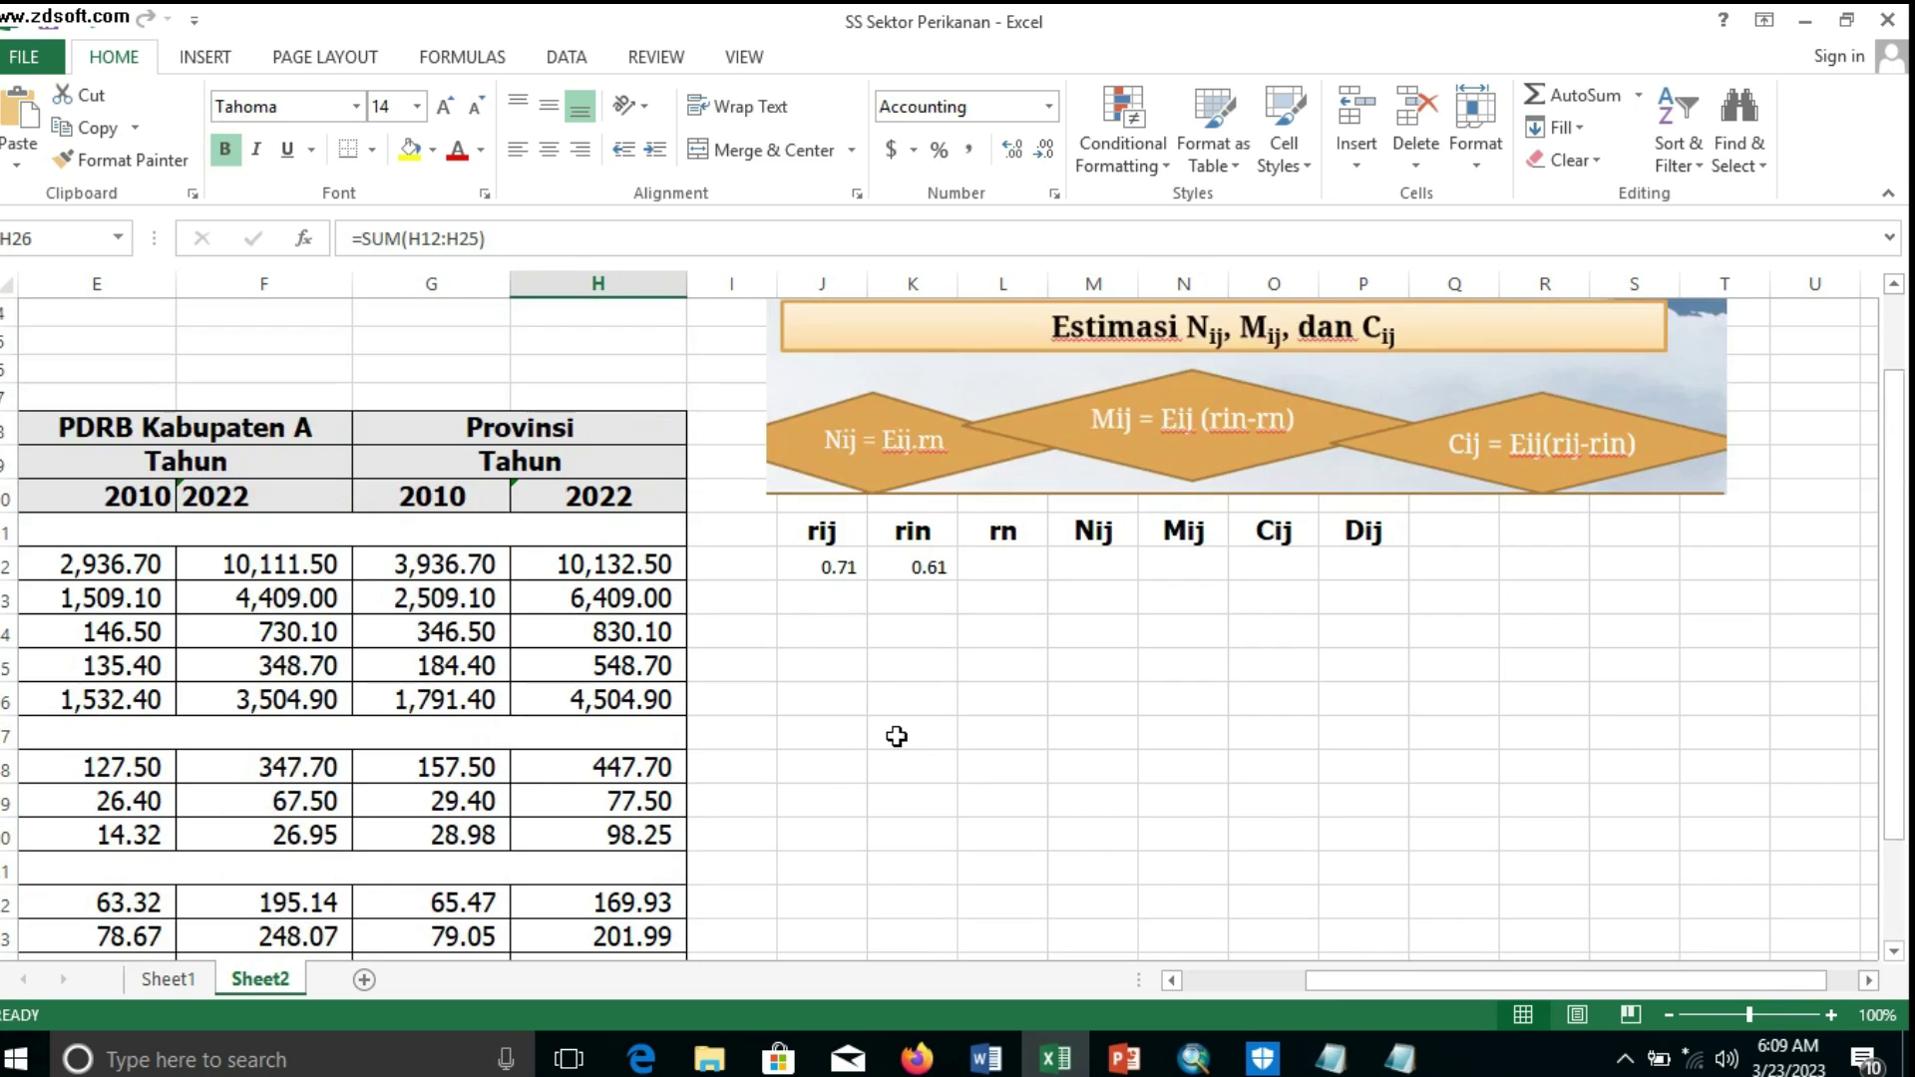
{"action": "left_click", "coordinate": [1002, 566]}
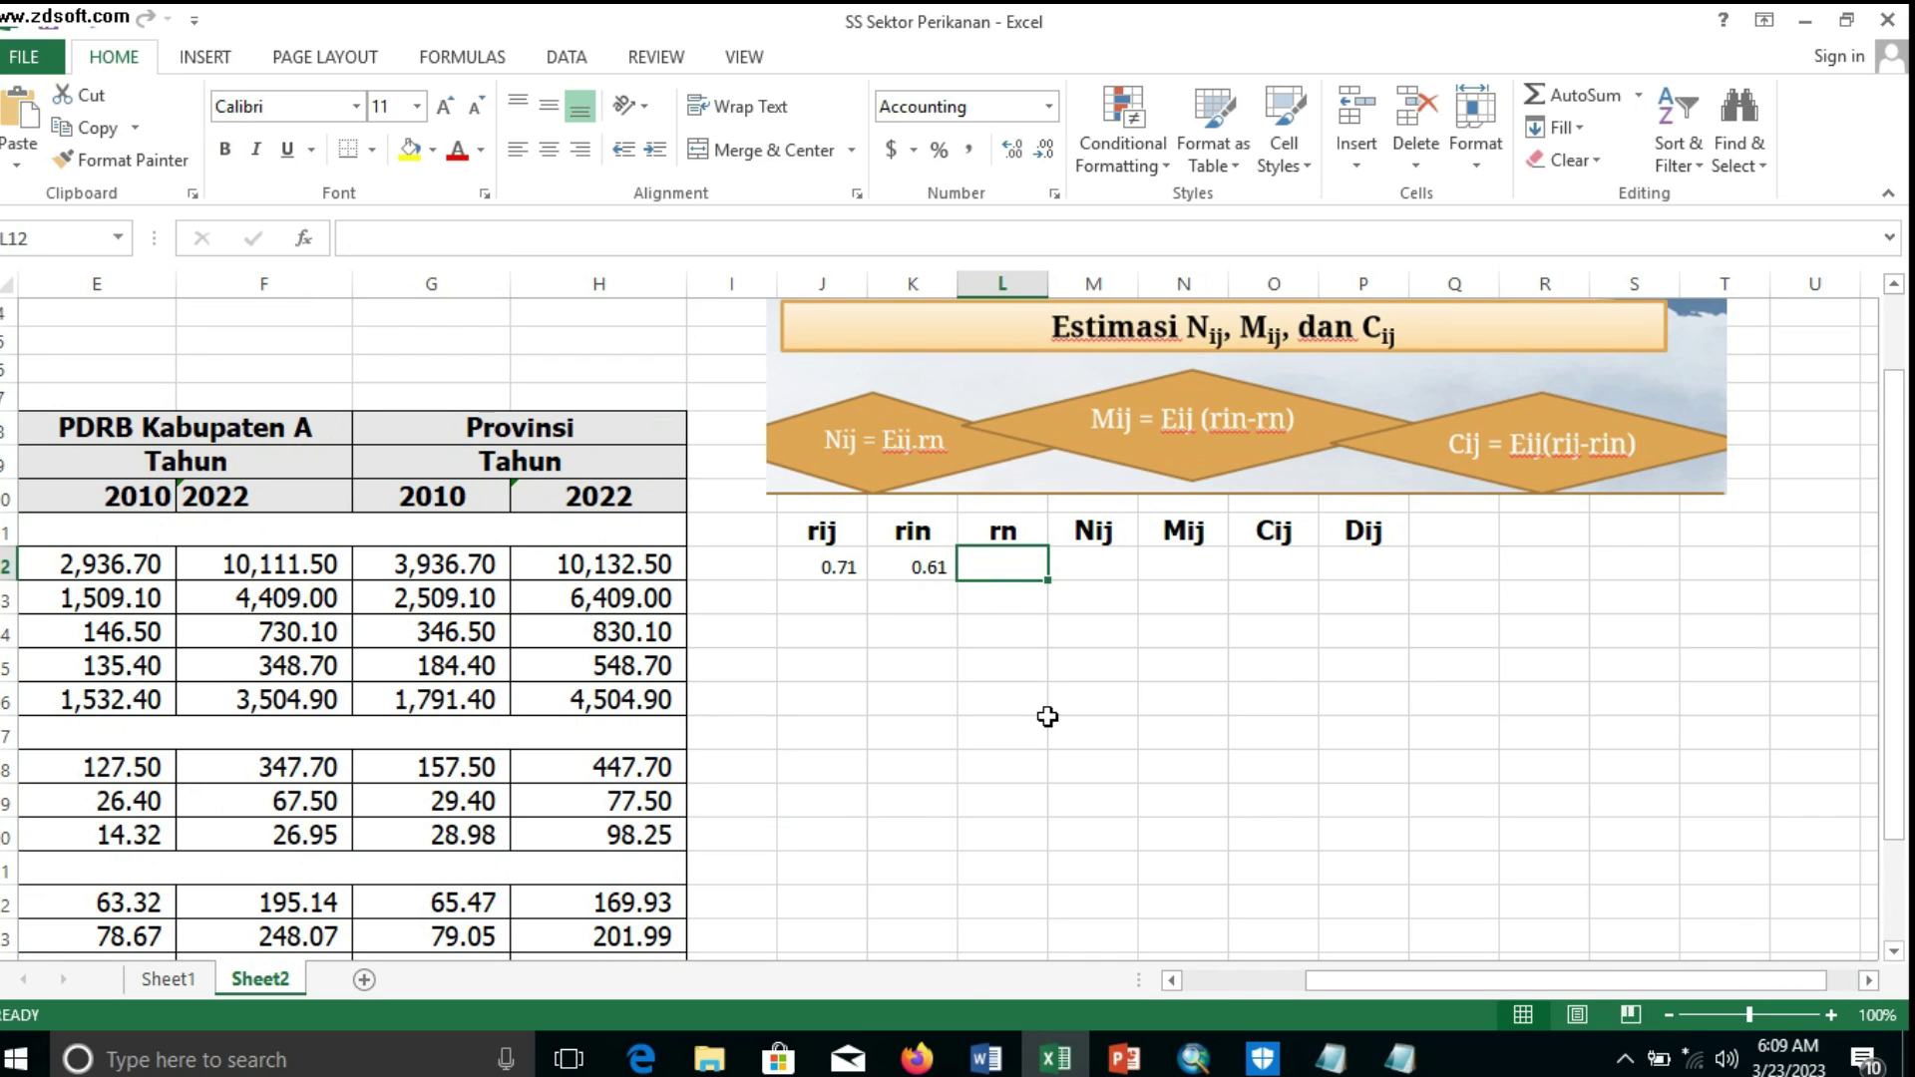
{"action": "type", "text": "="}
{"action": "scroll", "coordinate": [1047, 716], "scroll_direction": "down", "scroll_amount": 2}
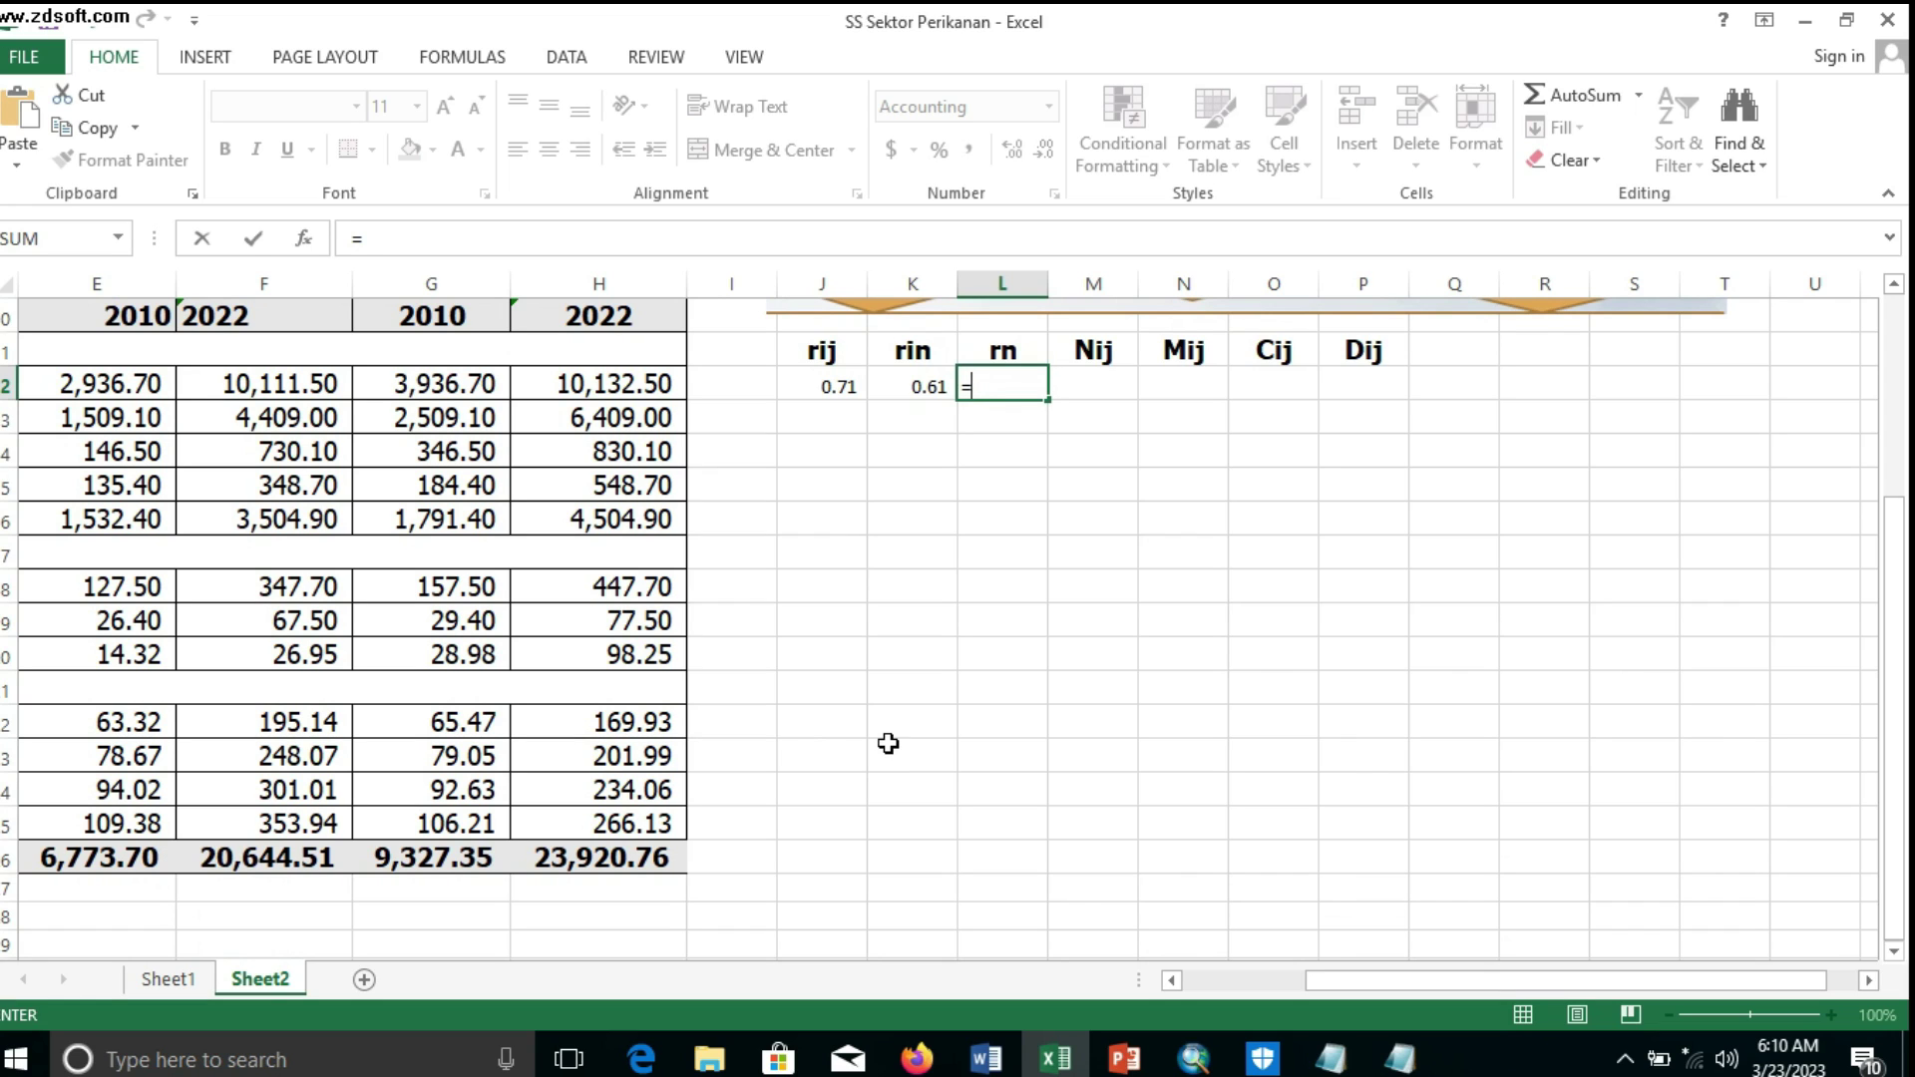
{"action": "left_click", "coordinate": [612, 864]}
{"action": "type", "text": "-"}
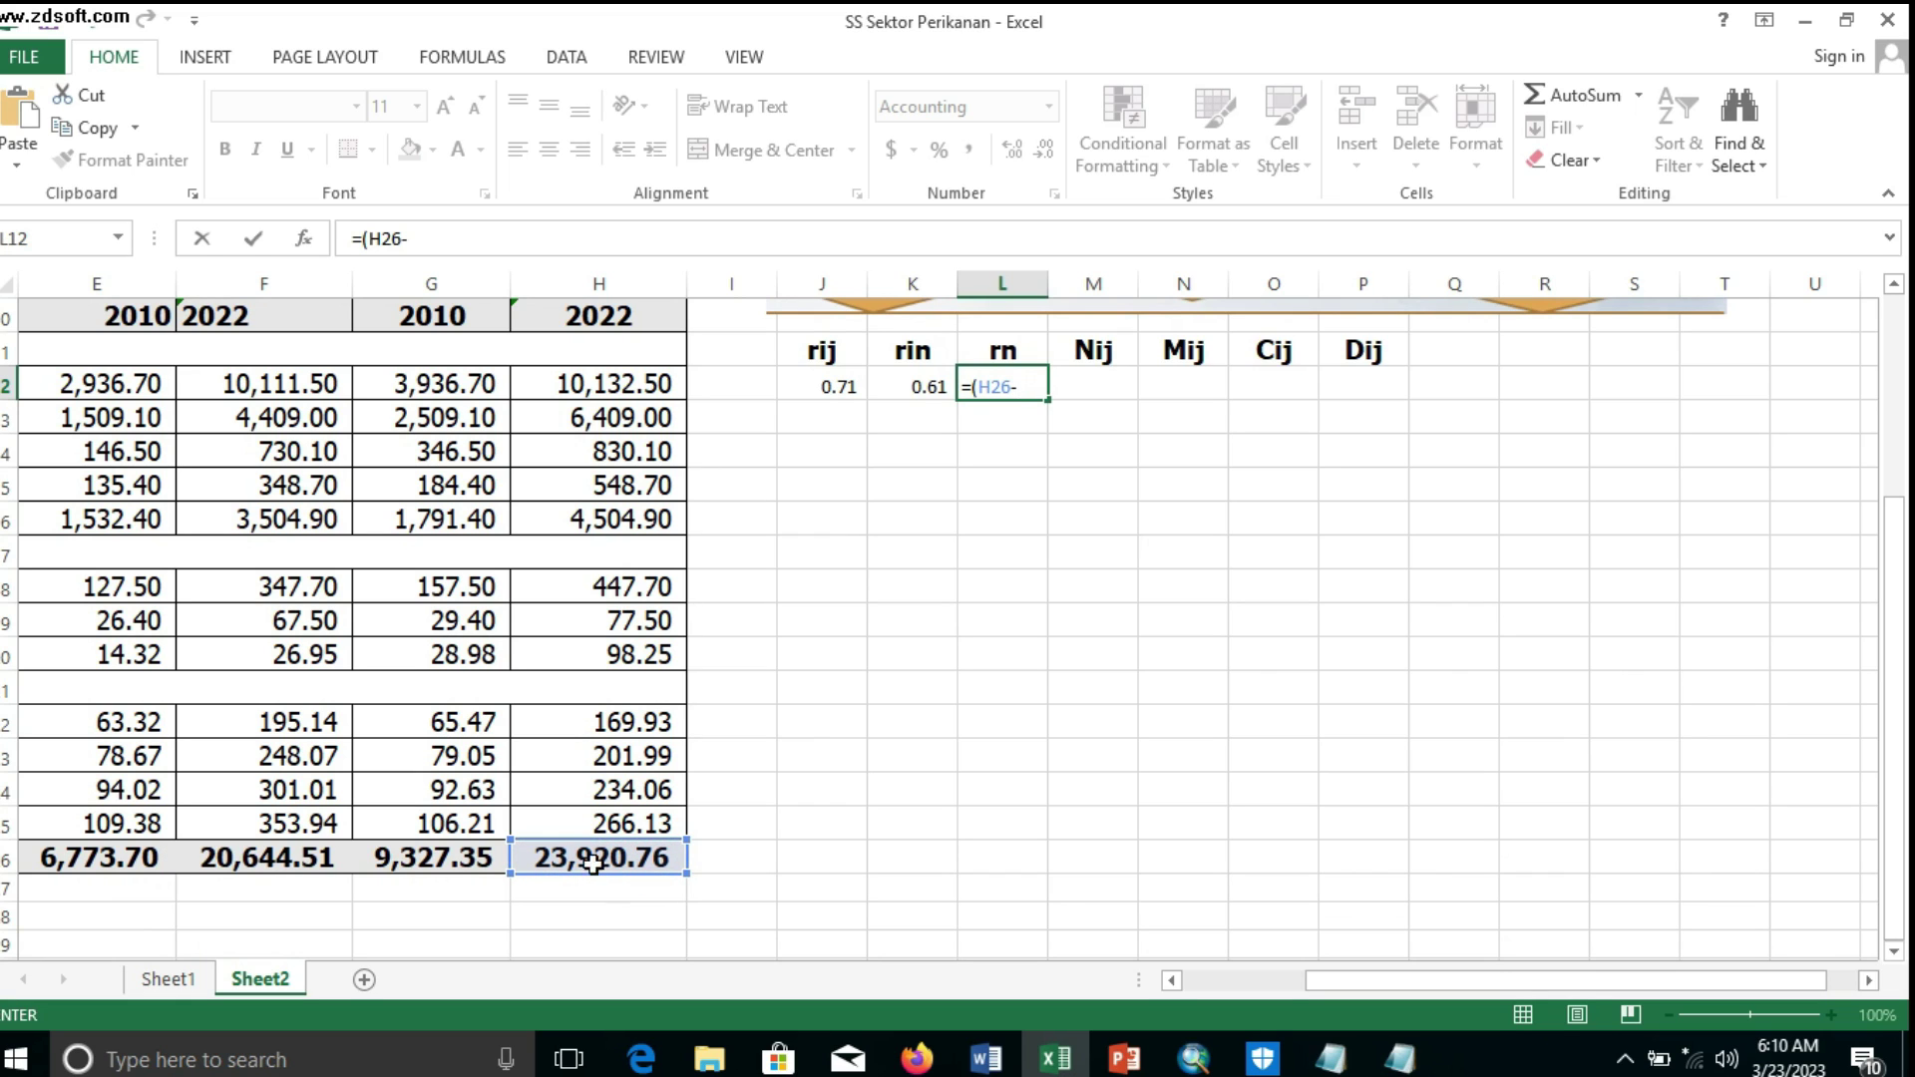
{"action": "left_click", "coordinate": [399, 861]}
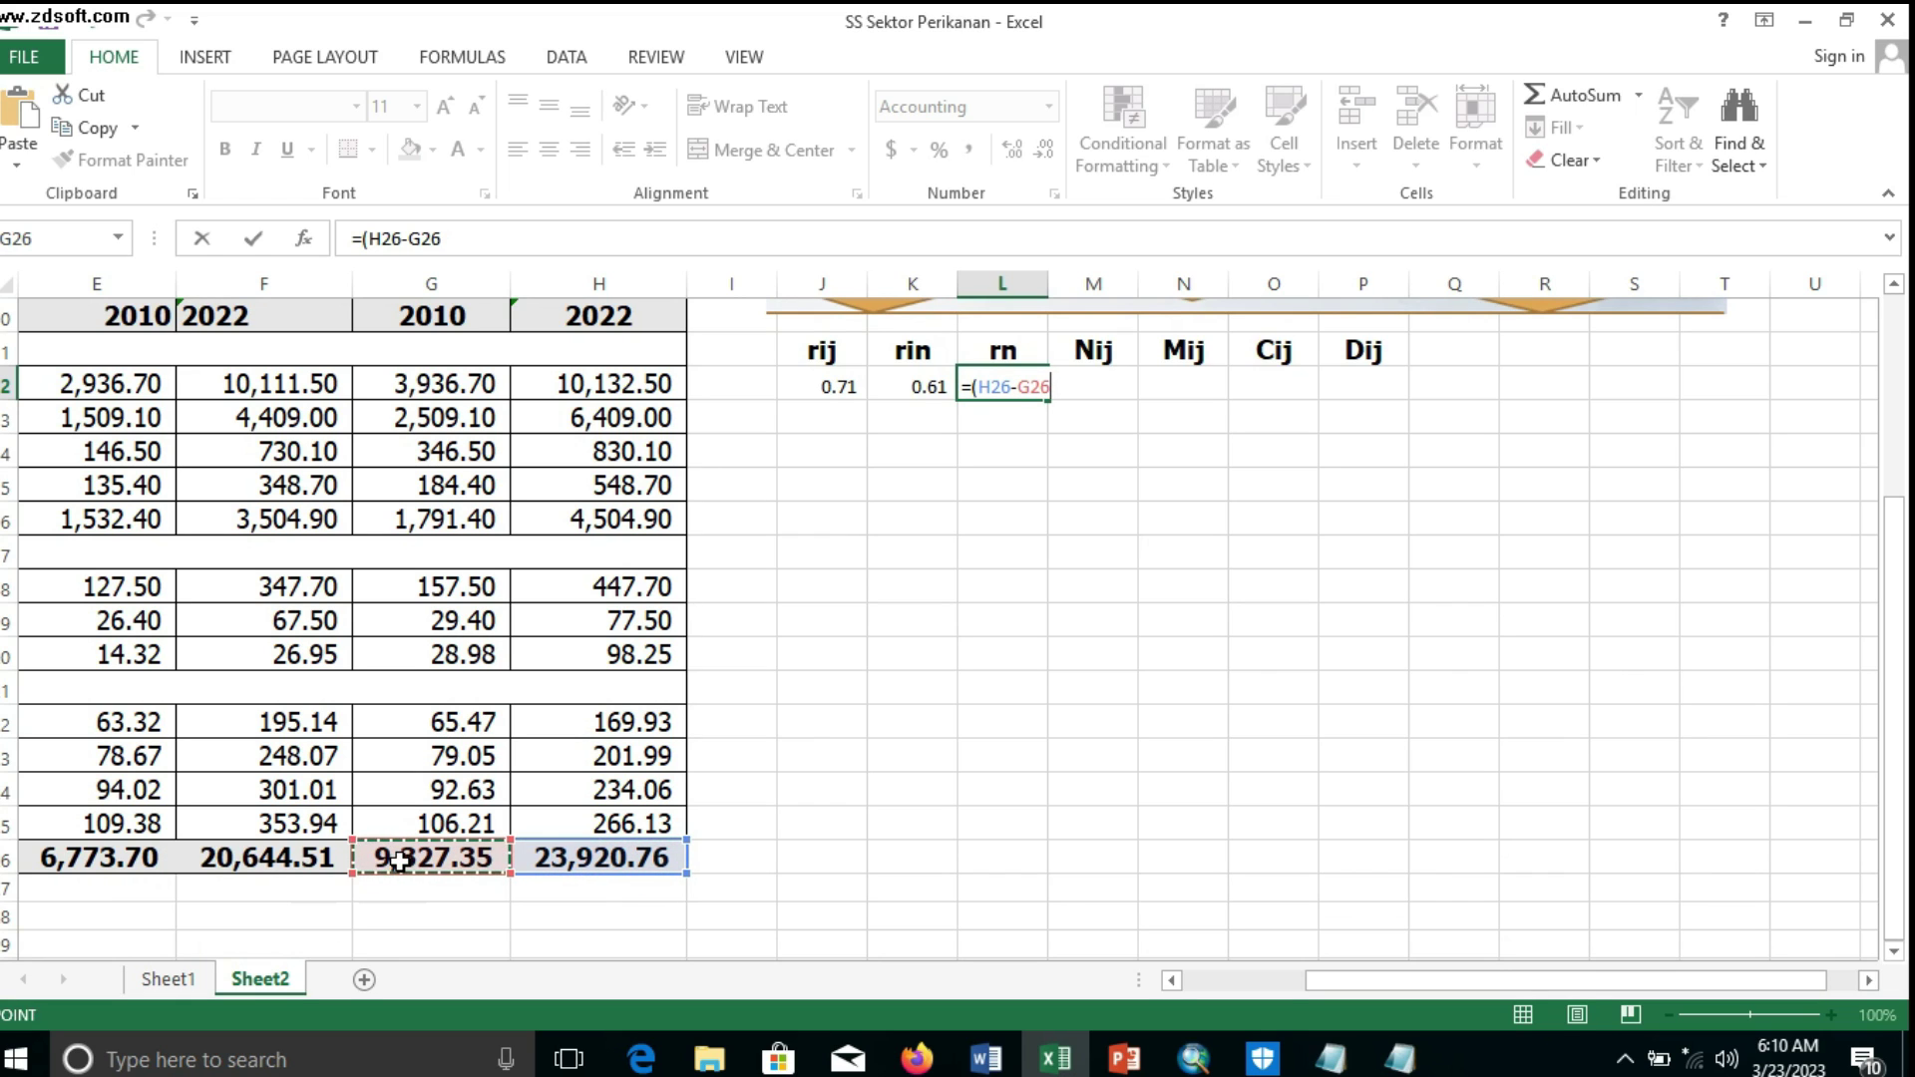
{"action": "type", "text": ")/"}
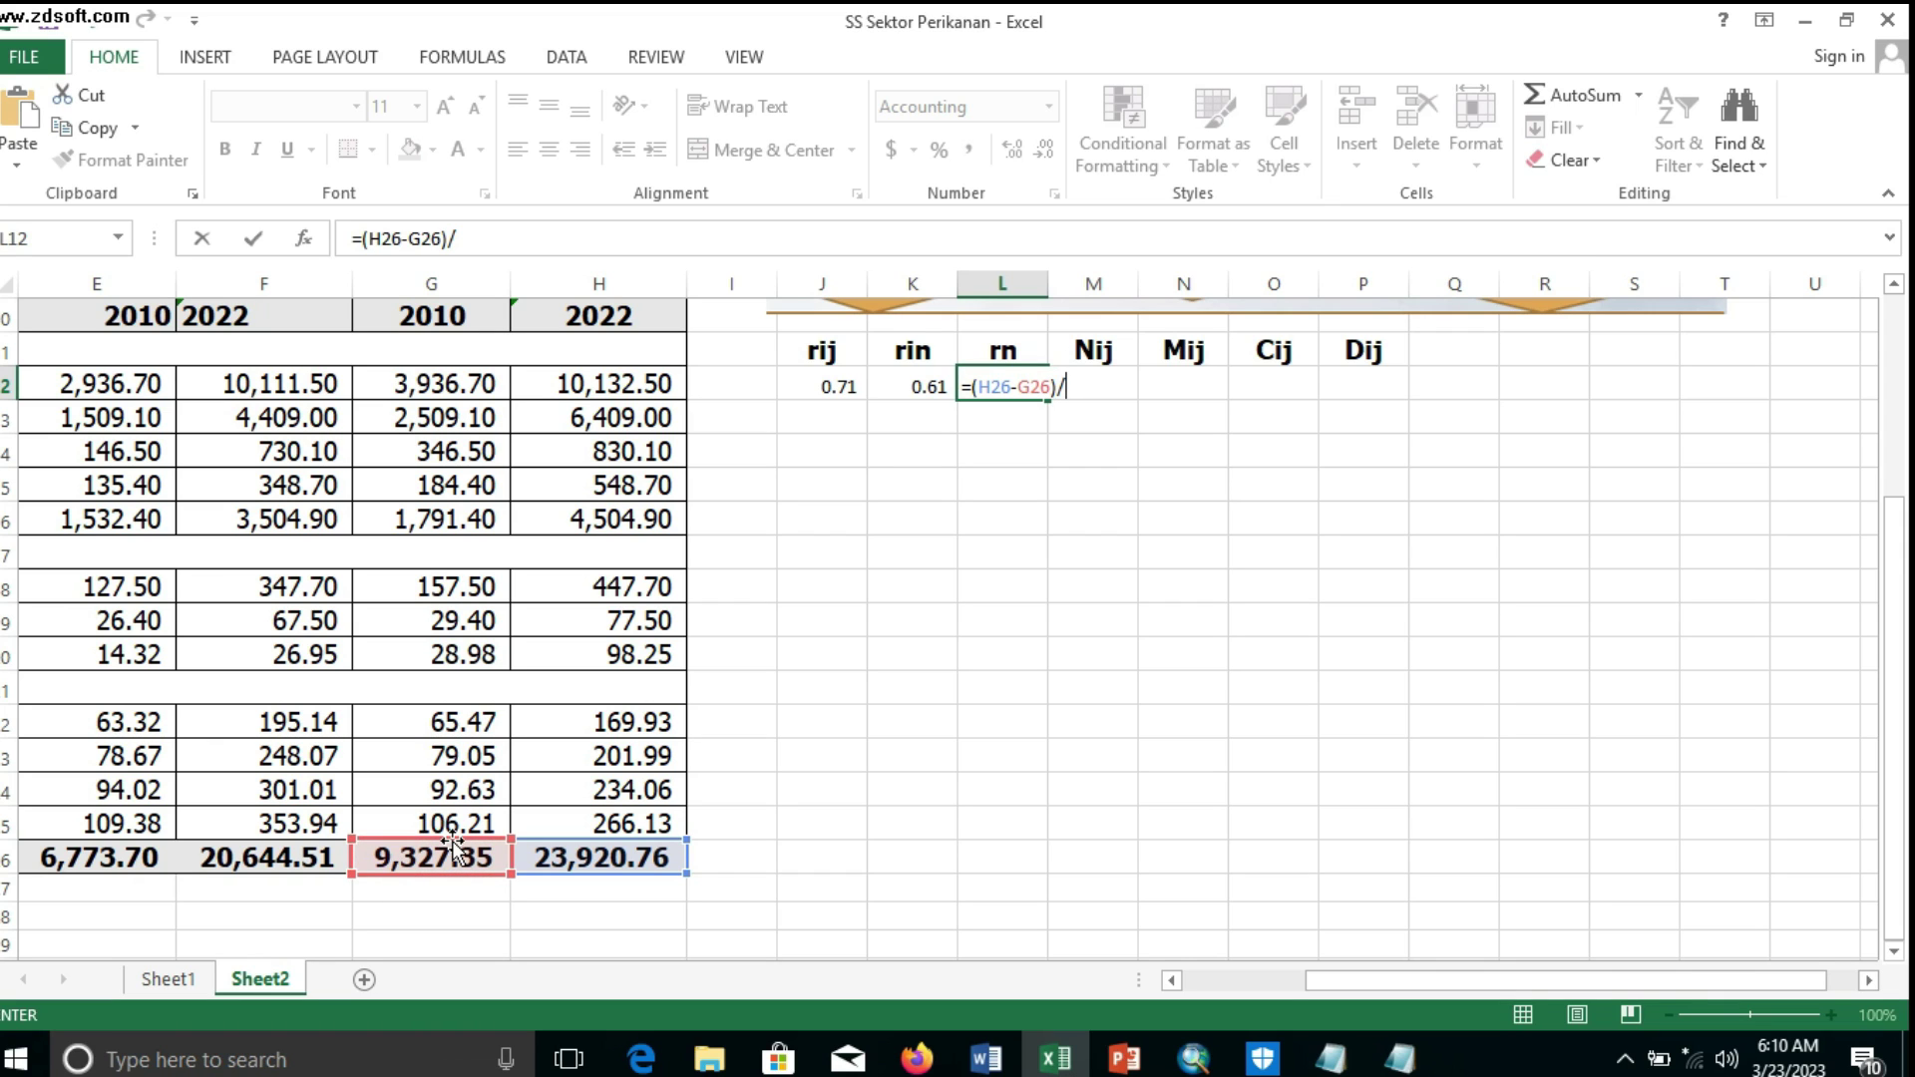
{"action": "left_click", "coordinate": [565, 858]}
{"action": "key", "text": "Return"}
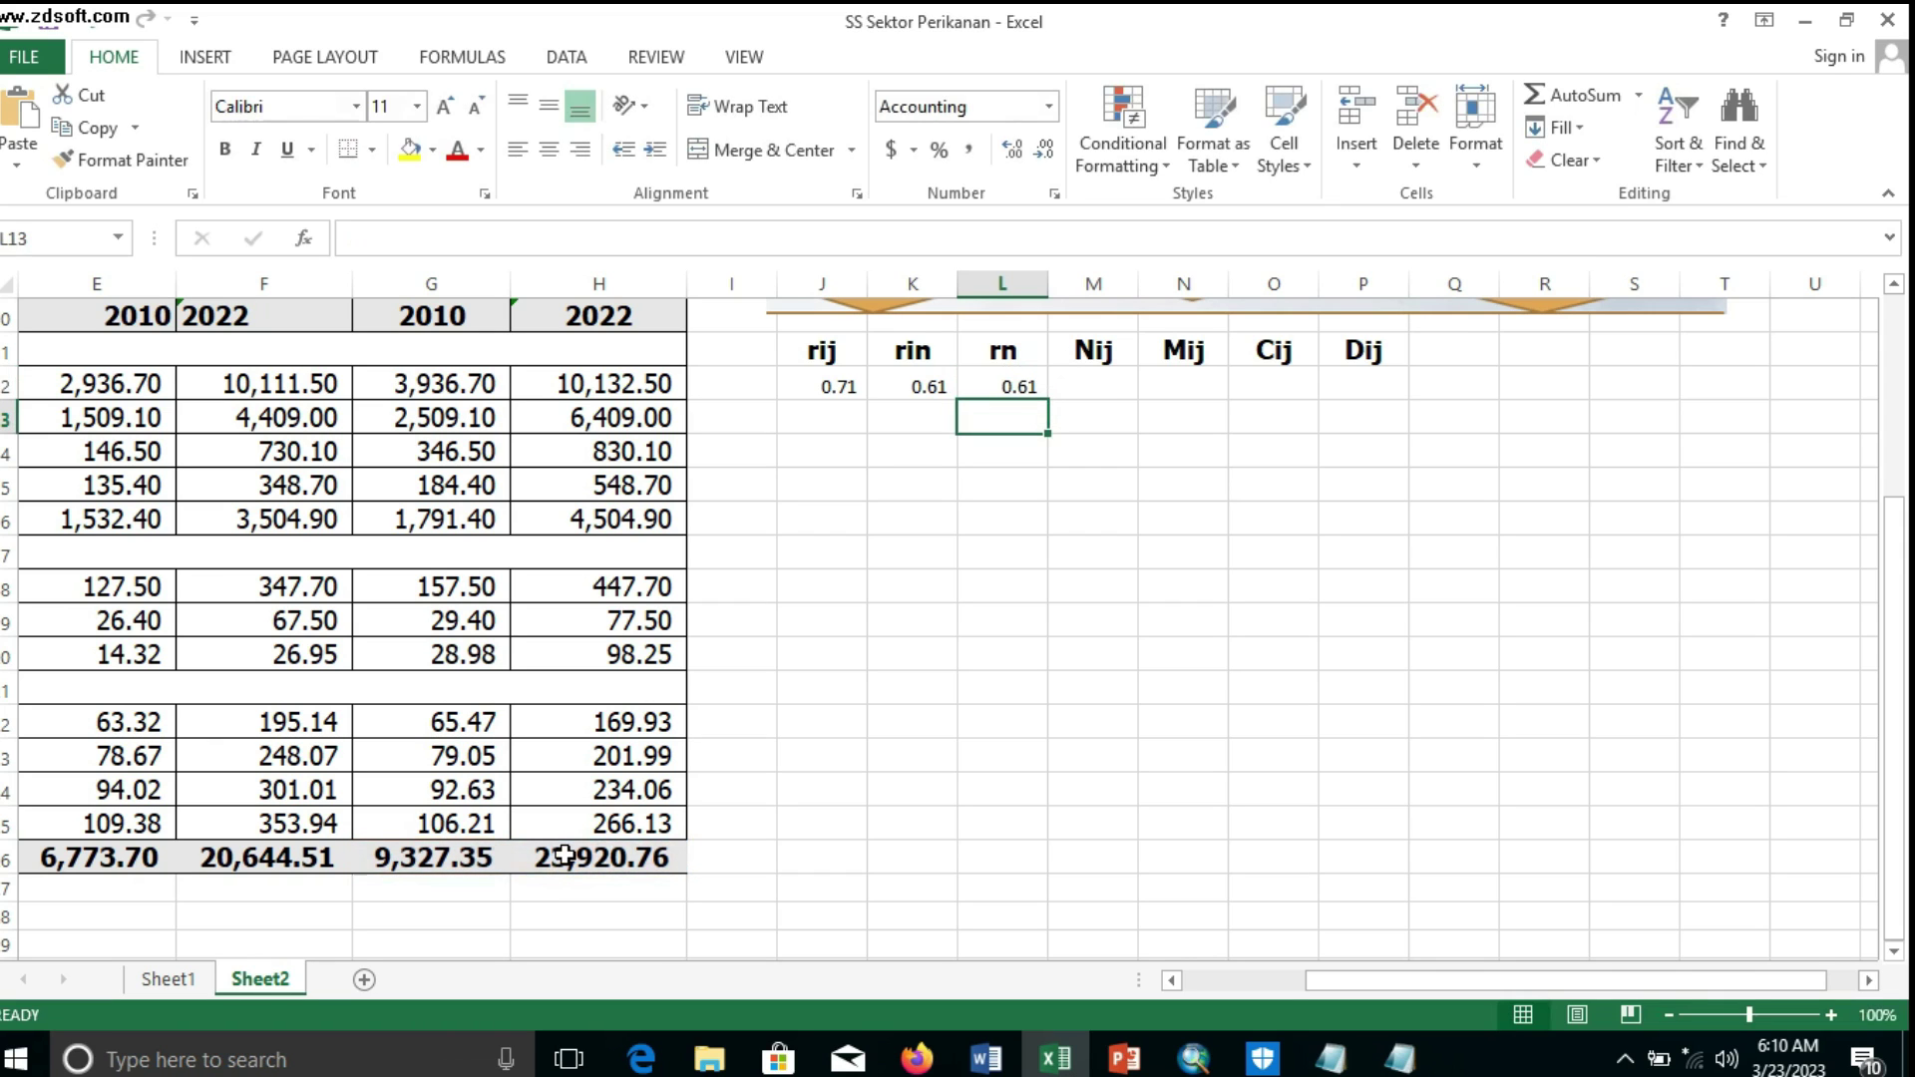
Calculate Nij for Tuna in M12 by multiplying rn by the 2010 Kabupaten A value, =L12*E12
{"action": "left_click", "coordinate": [994, 378]}
{"action": "left_click", "coordinate": [1121, 381]}
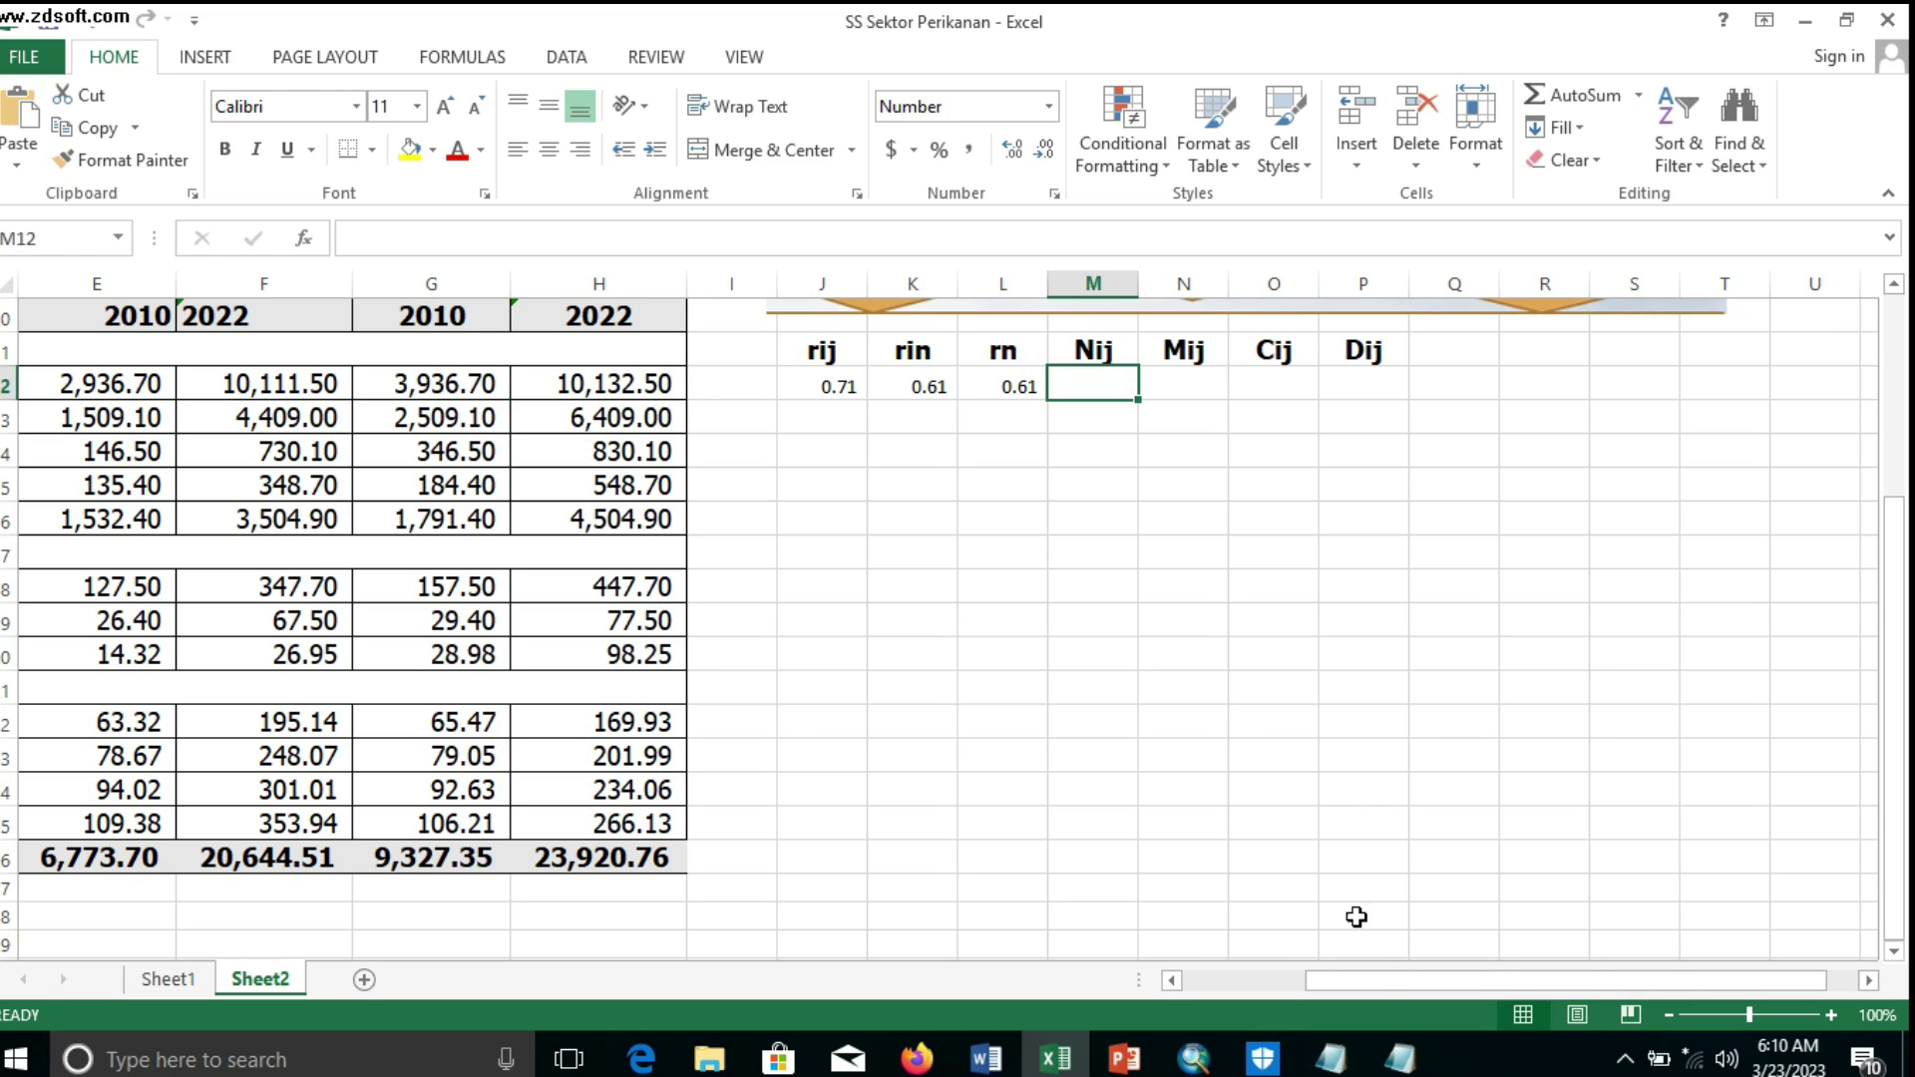
{"action": "left_click_drag", "start_coordinate": [1367, 978], "coordinate": [1410, 981]}
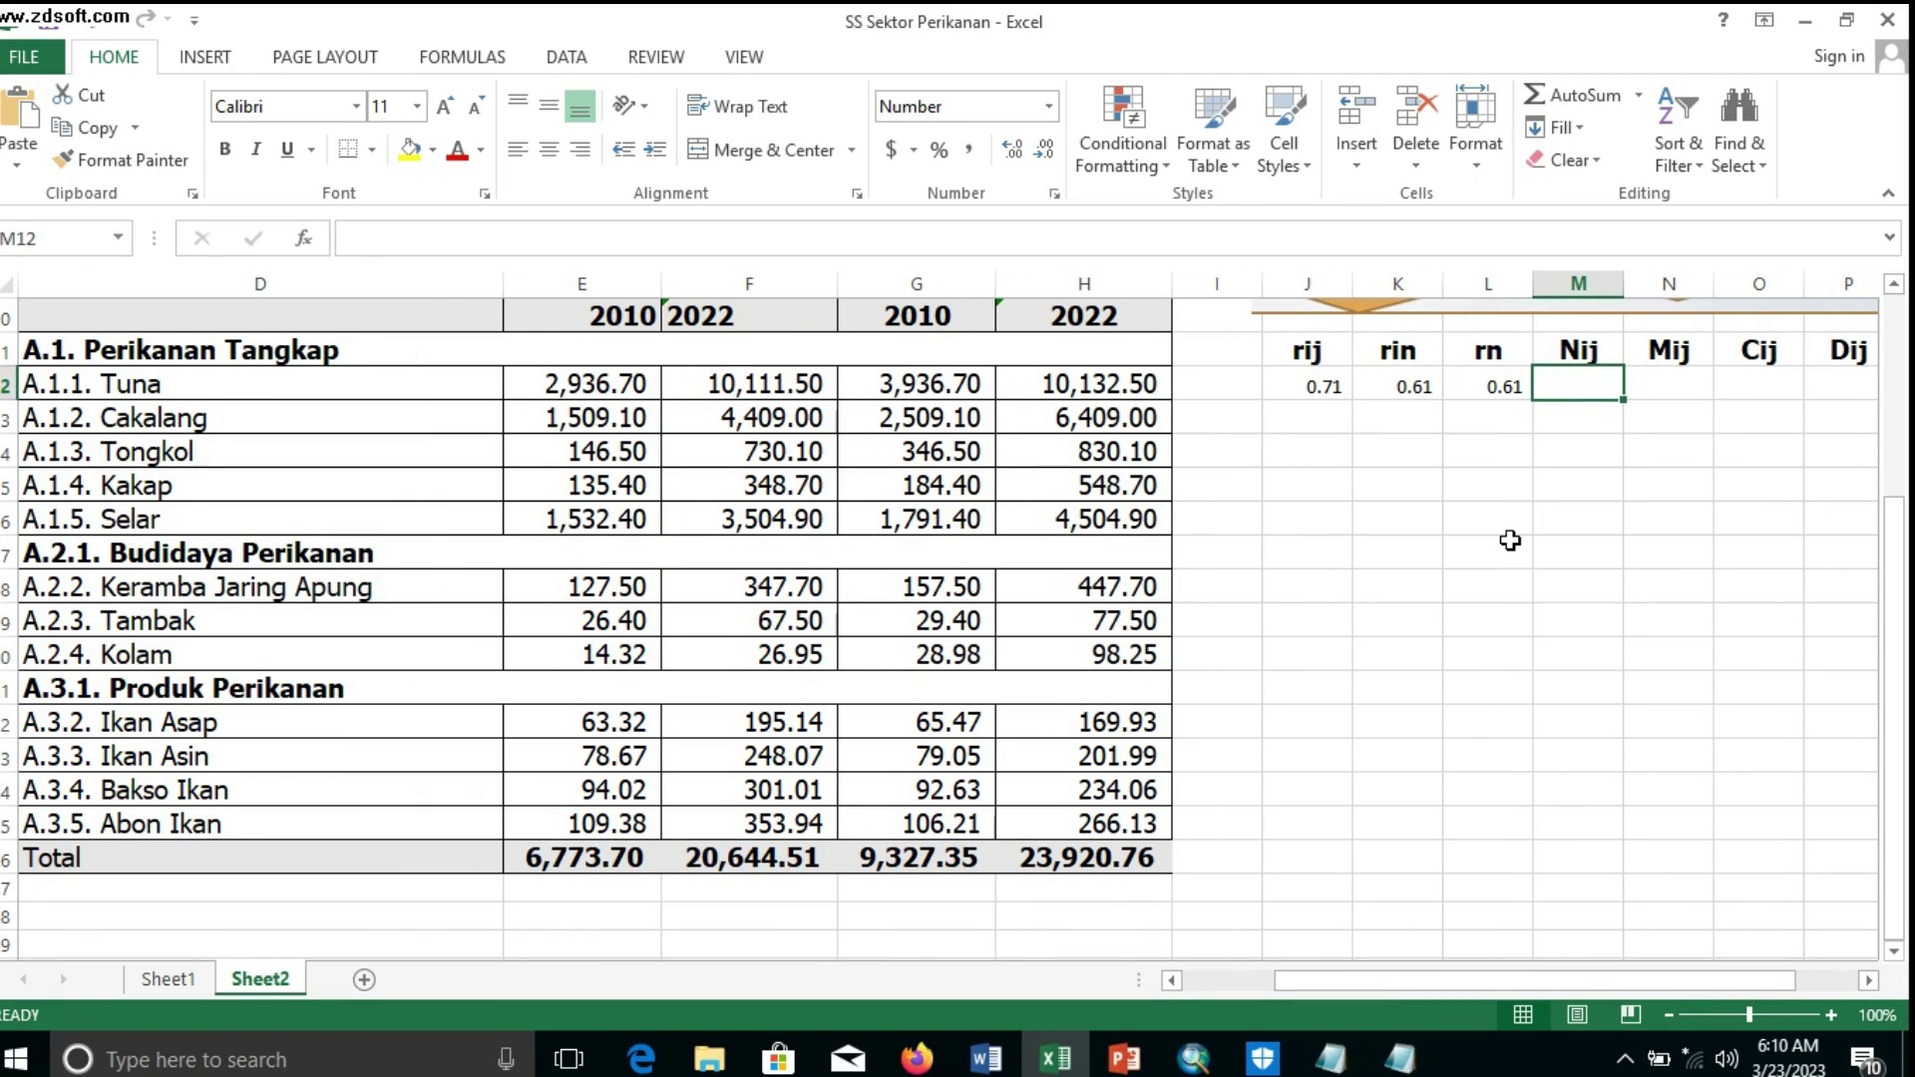
{"action": "type", "text": "="}
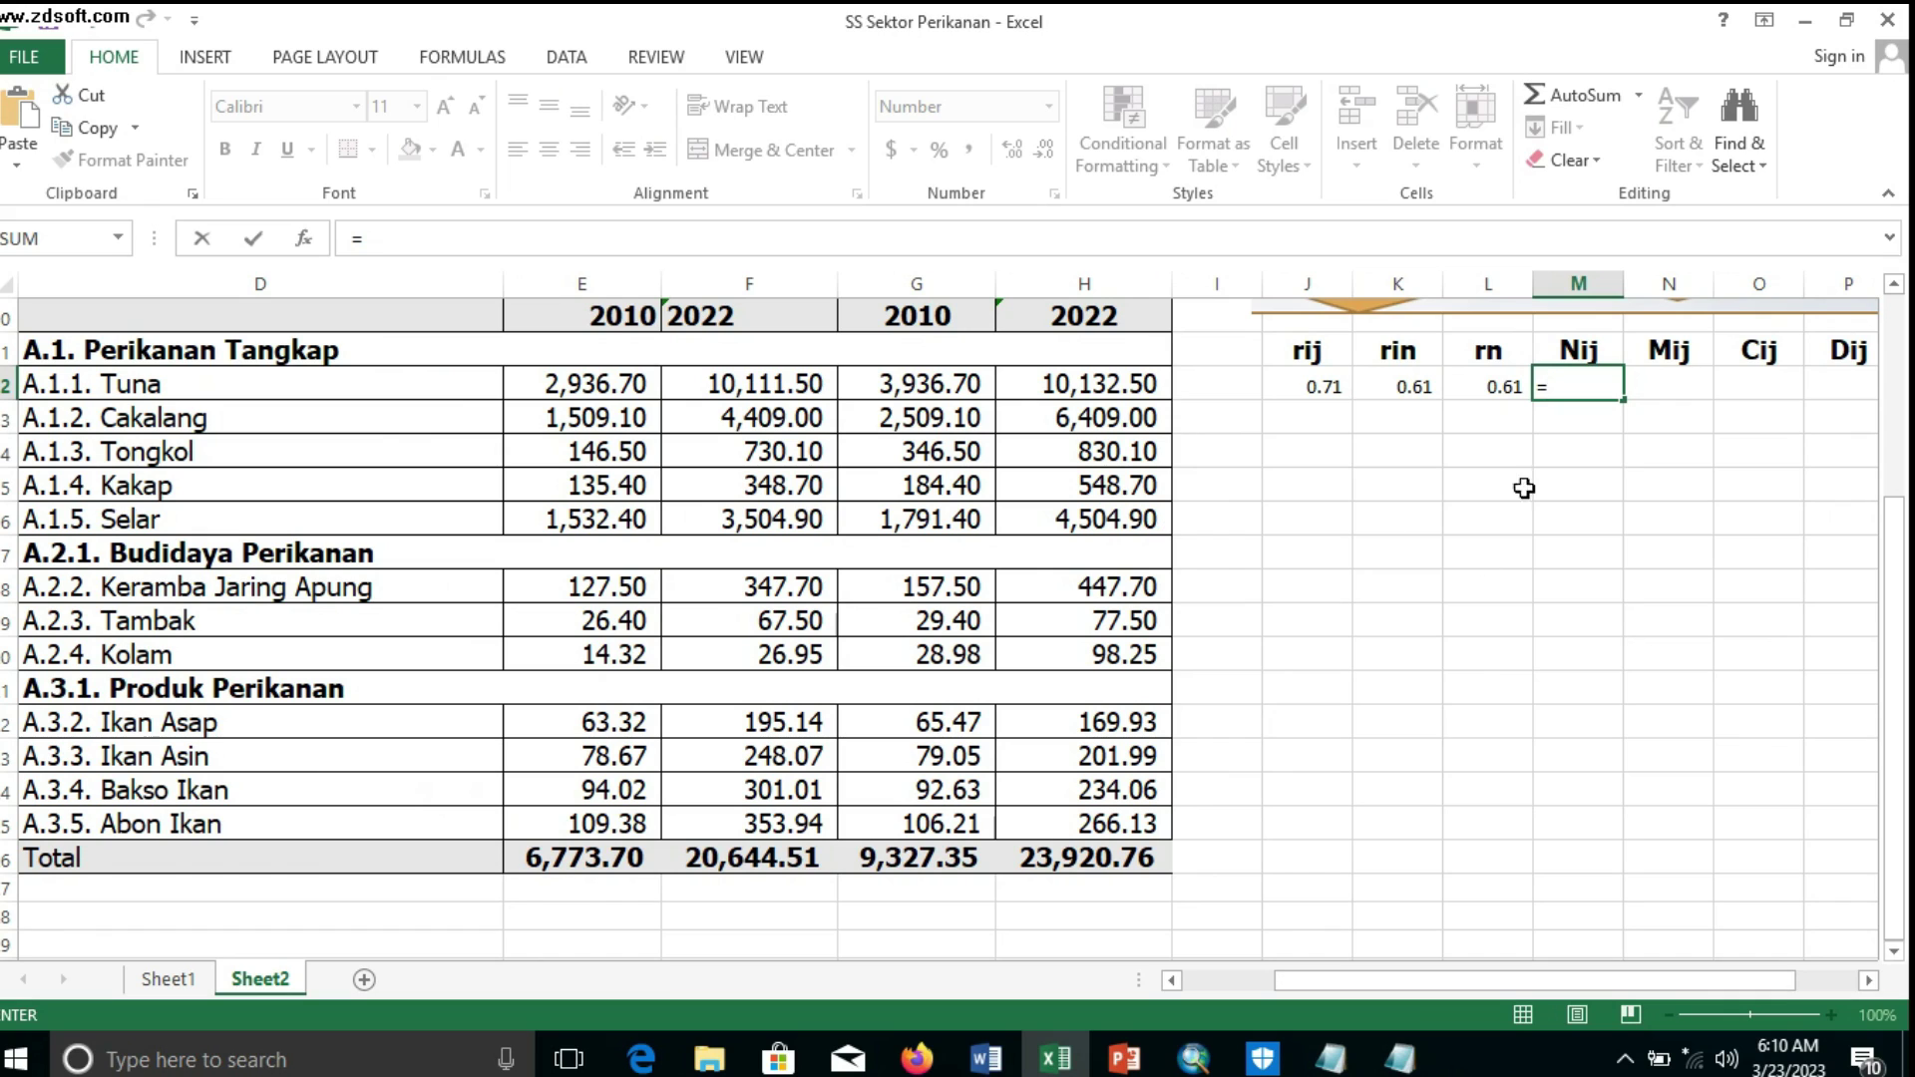
{"action": "left_click", "coordinate": [1494, 394]}
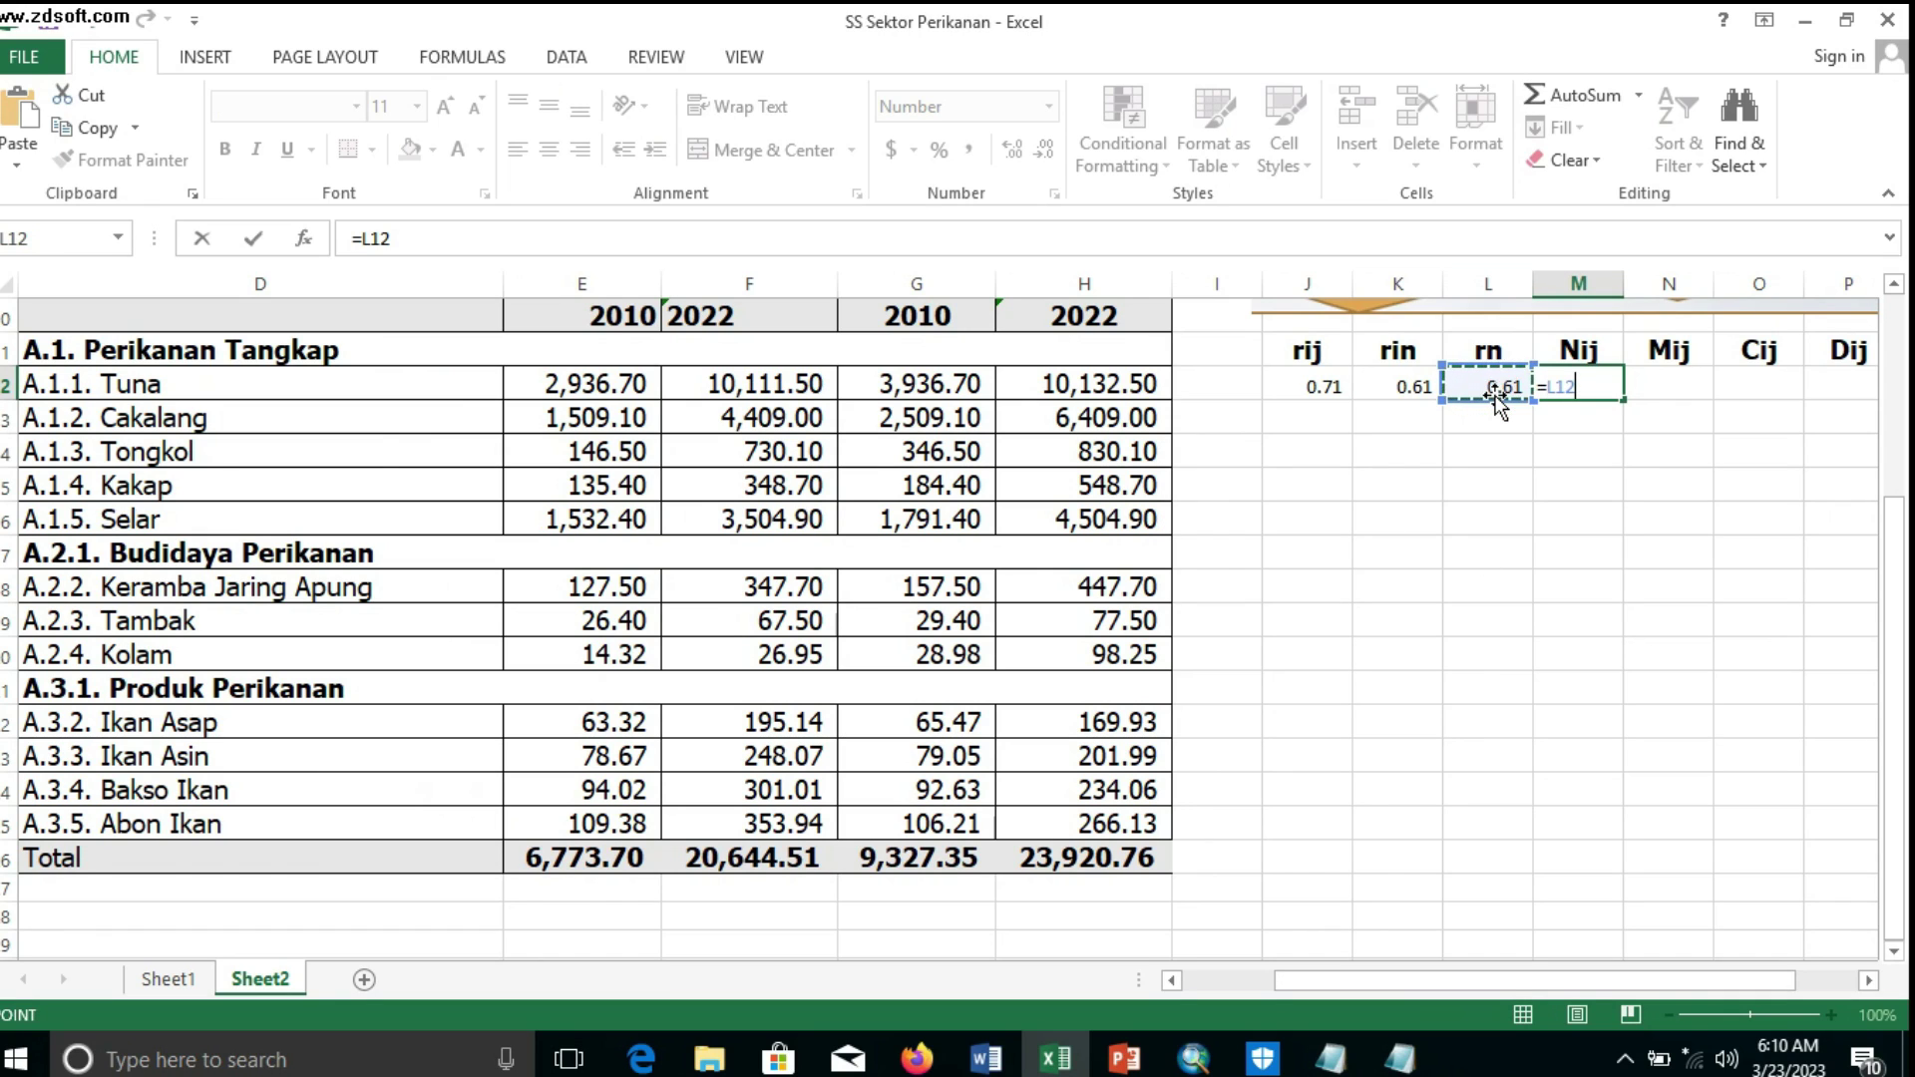
{"action": "type", "text": "*"}
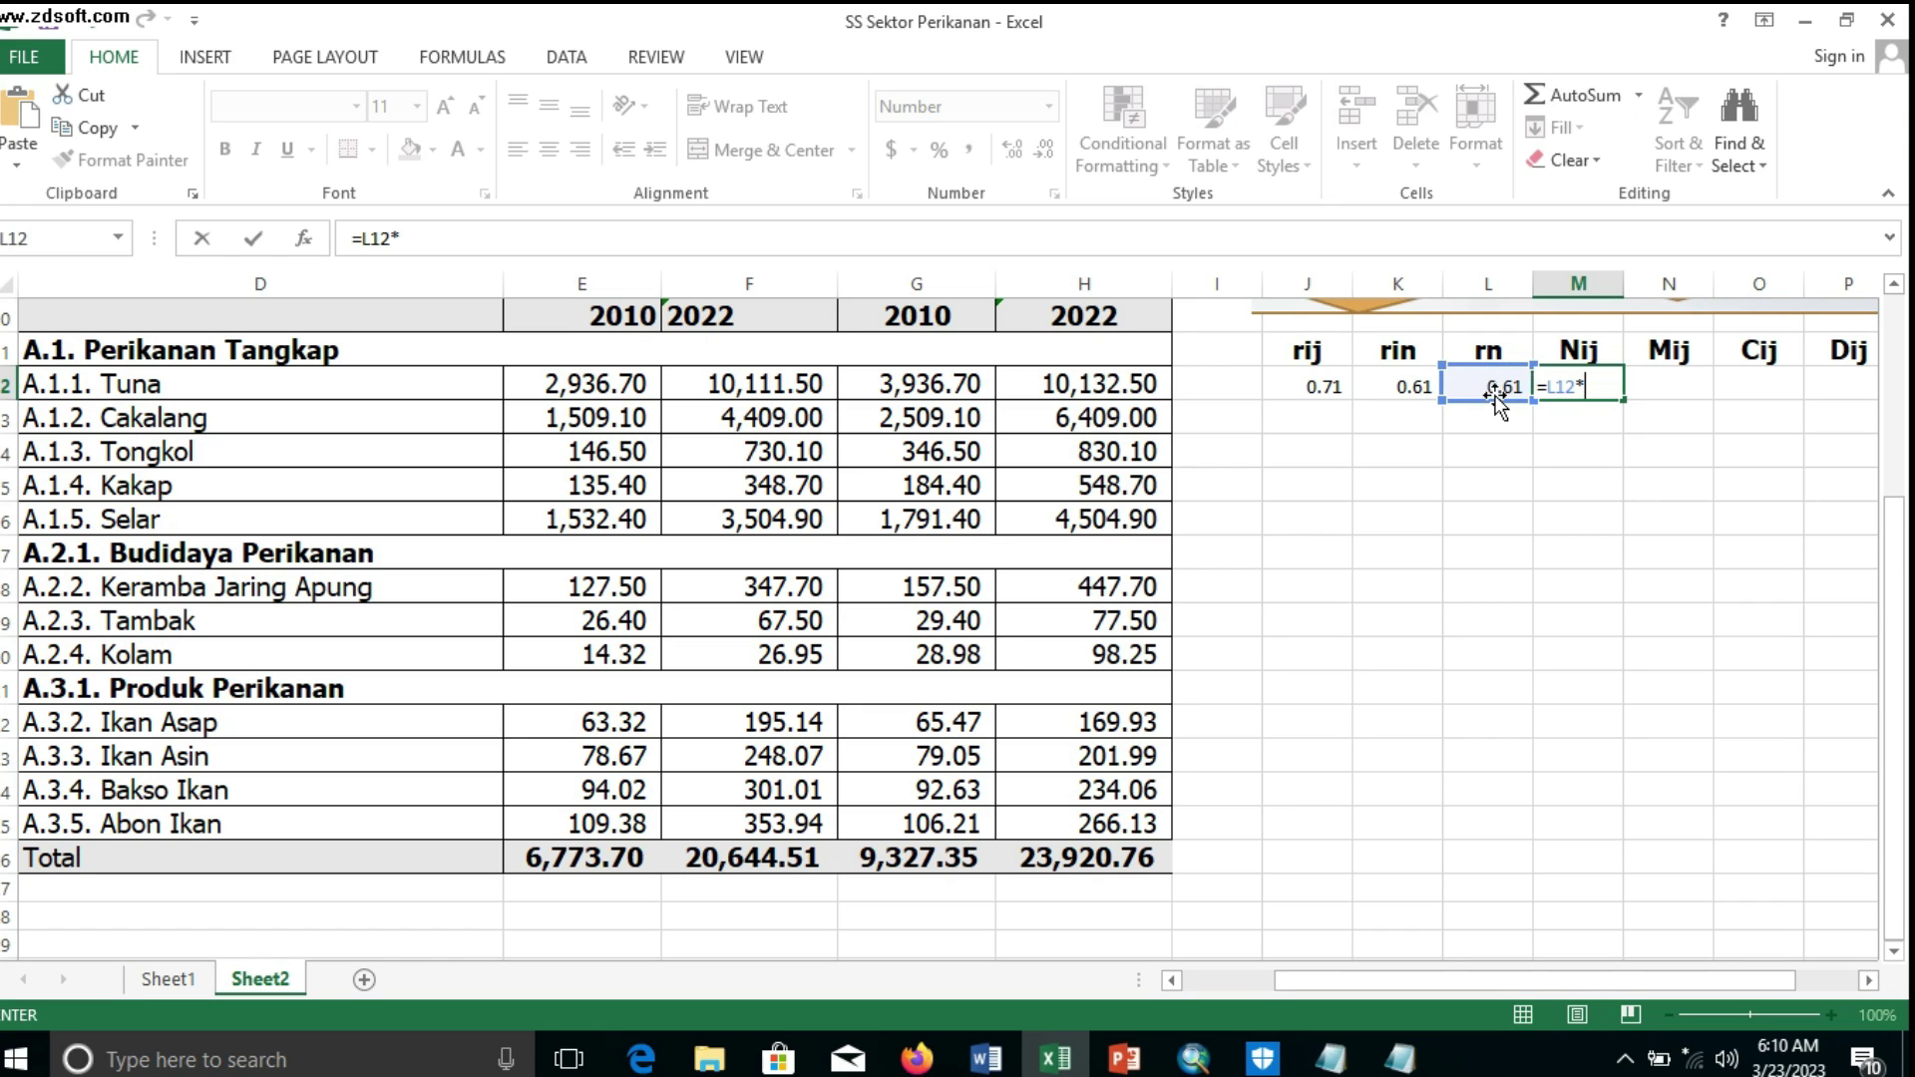
{"action": "left_click", "coordinate": [583, 384]}
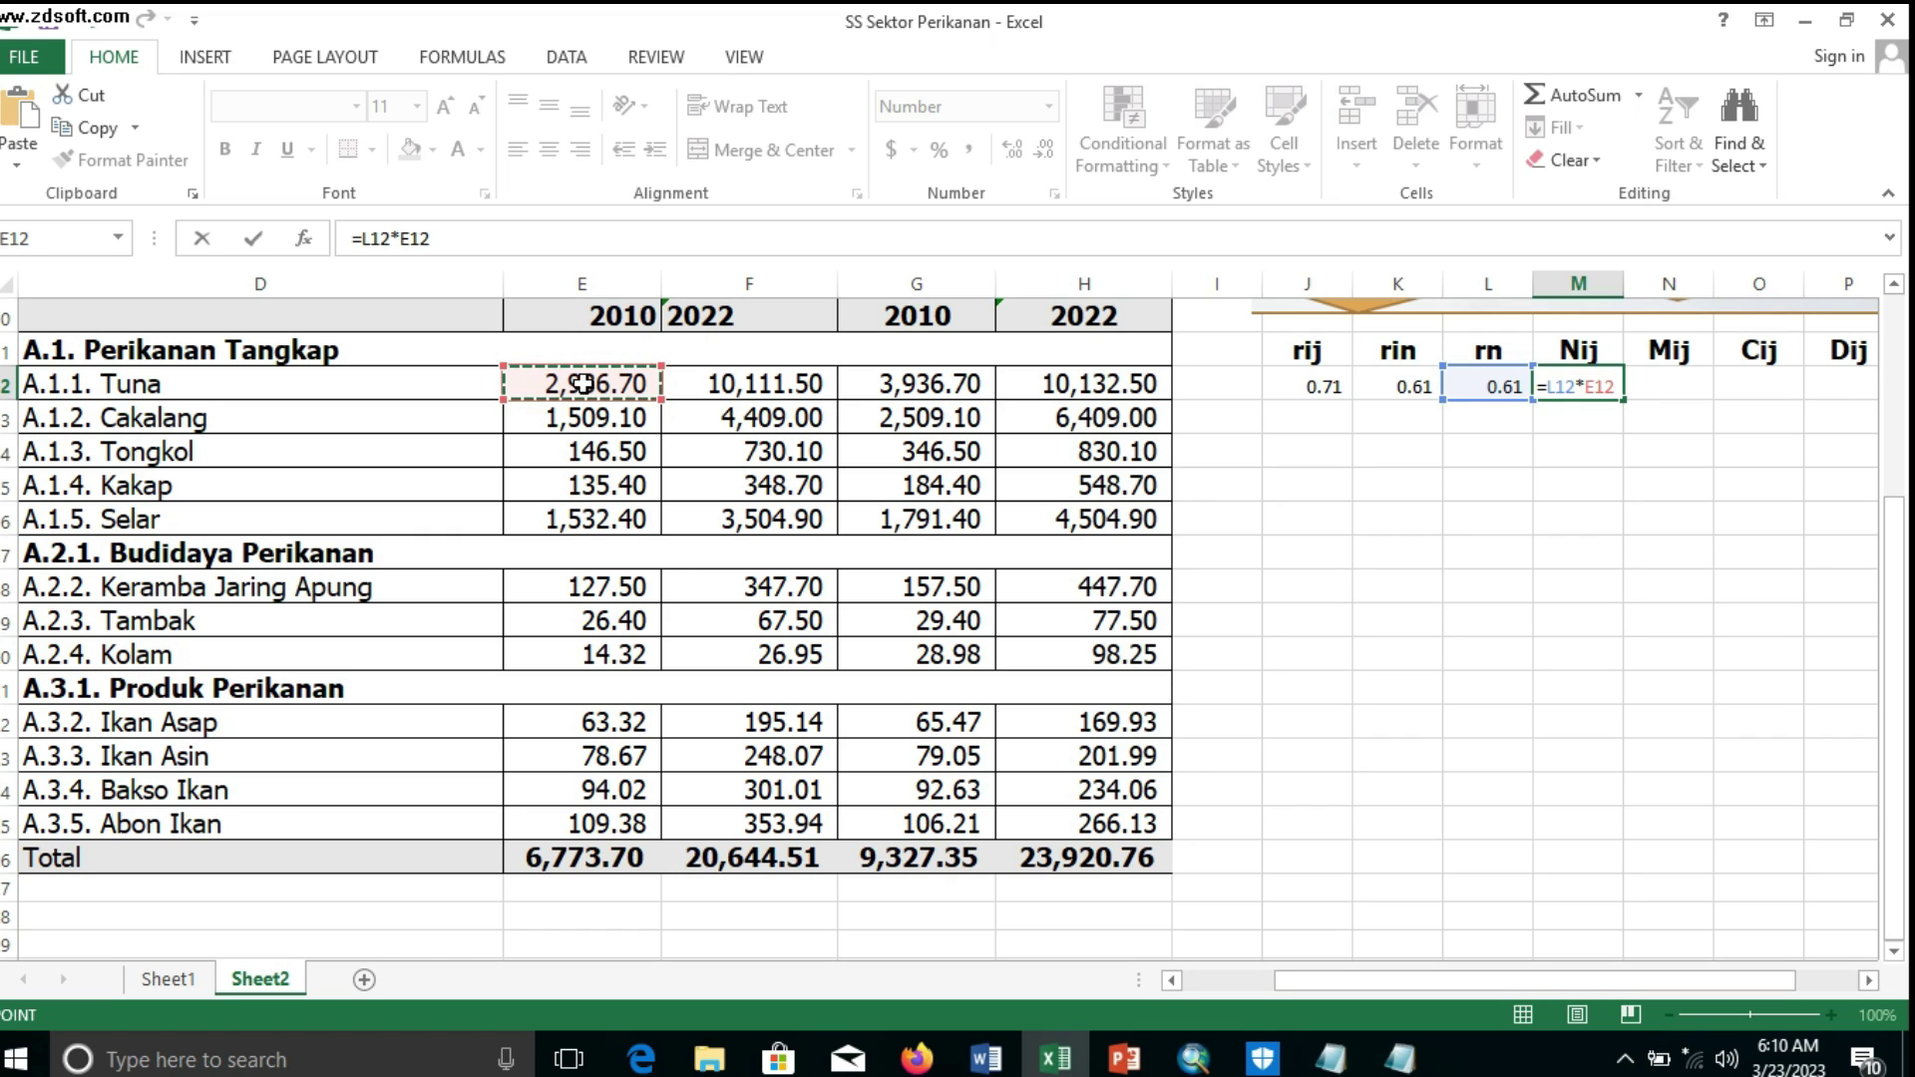
{"action": "key", "text": "Return"}
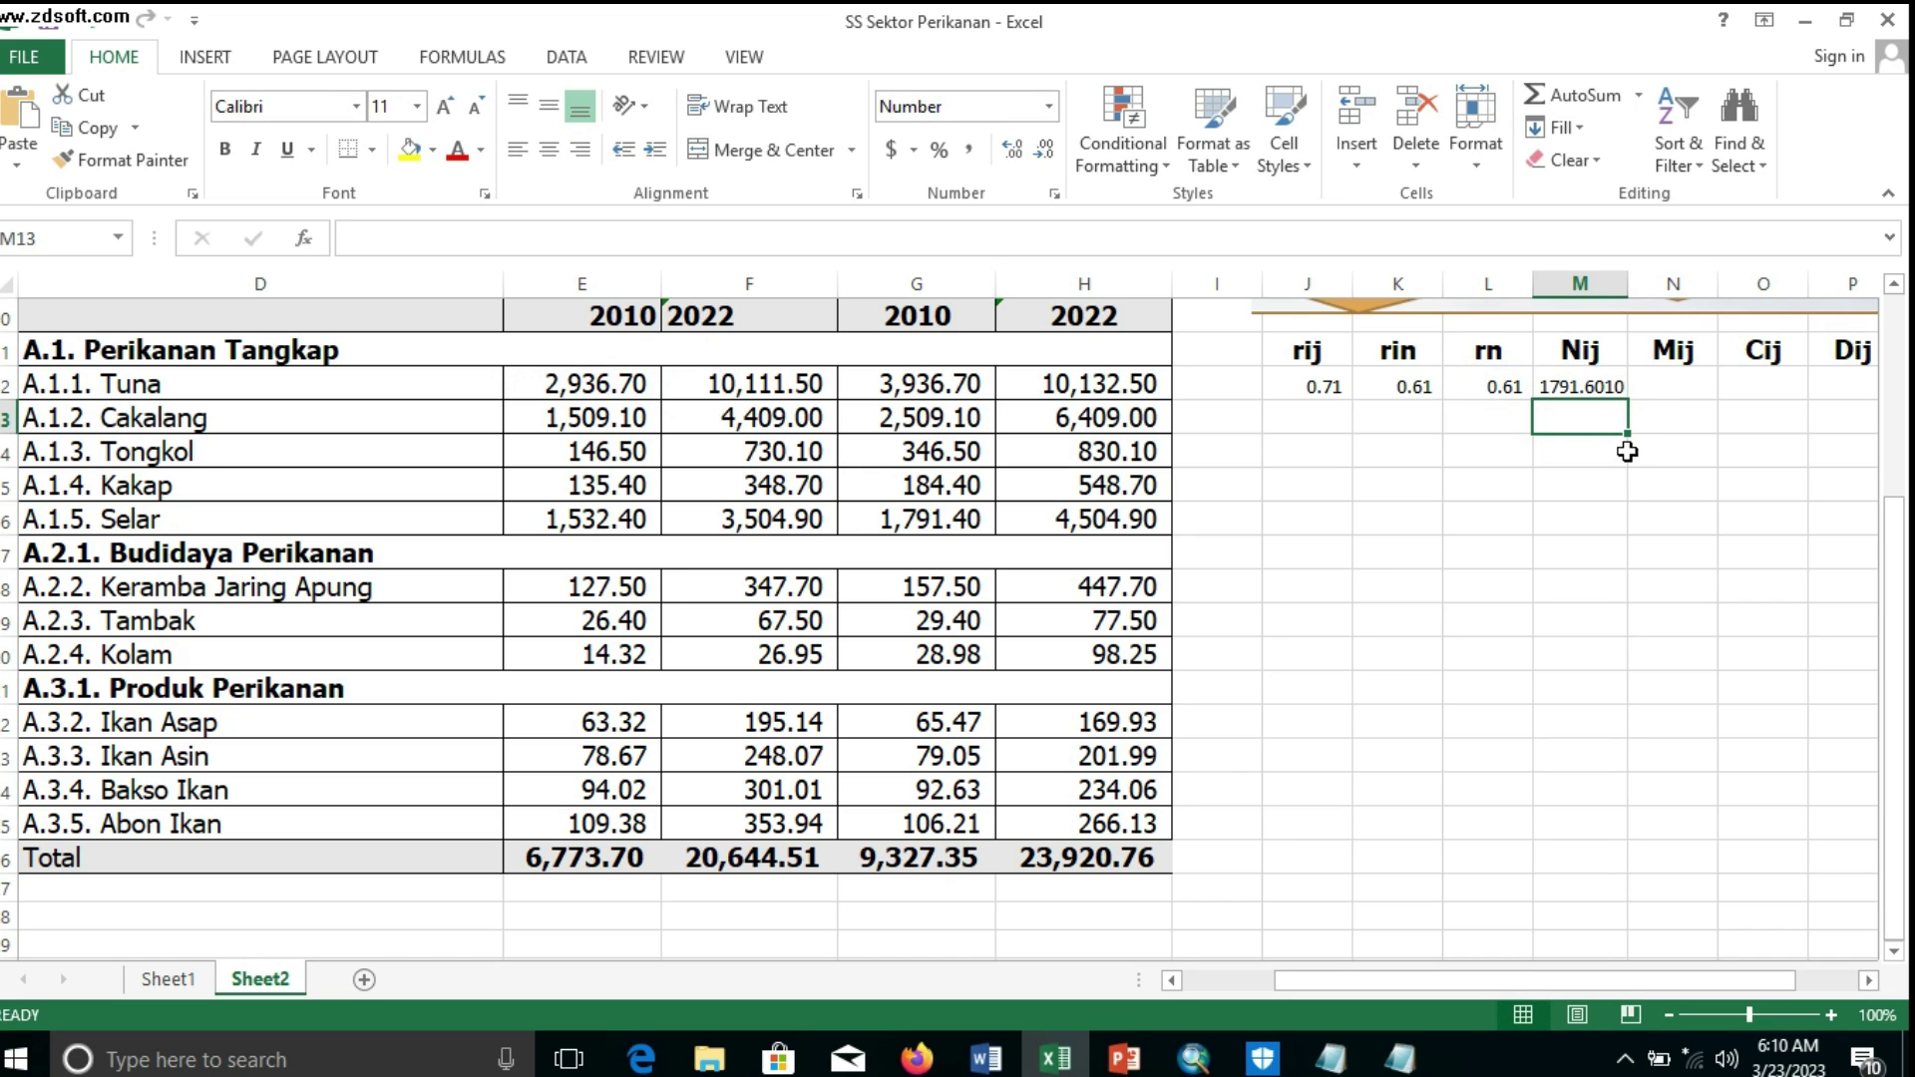
Check which cells the Nij formula for Tuna in M12 refers to
{"action": "double_click", "coordinate": [1606, 387]}
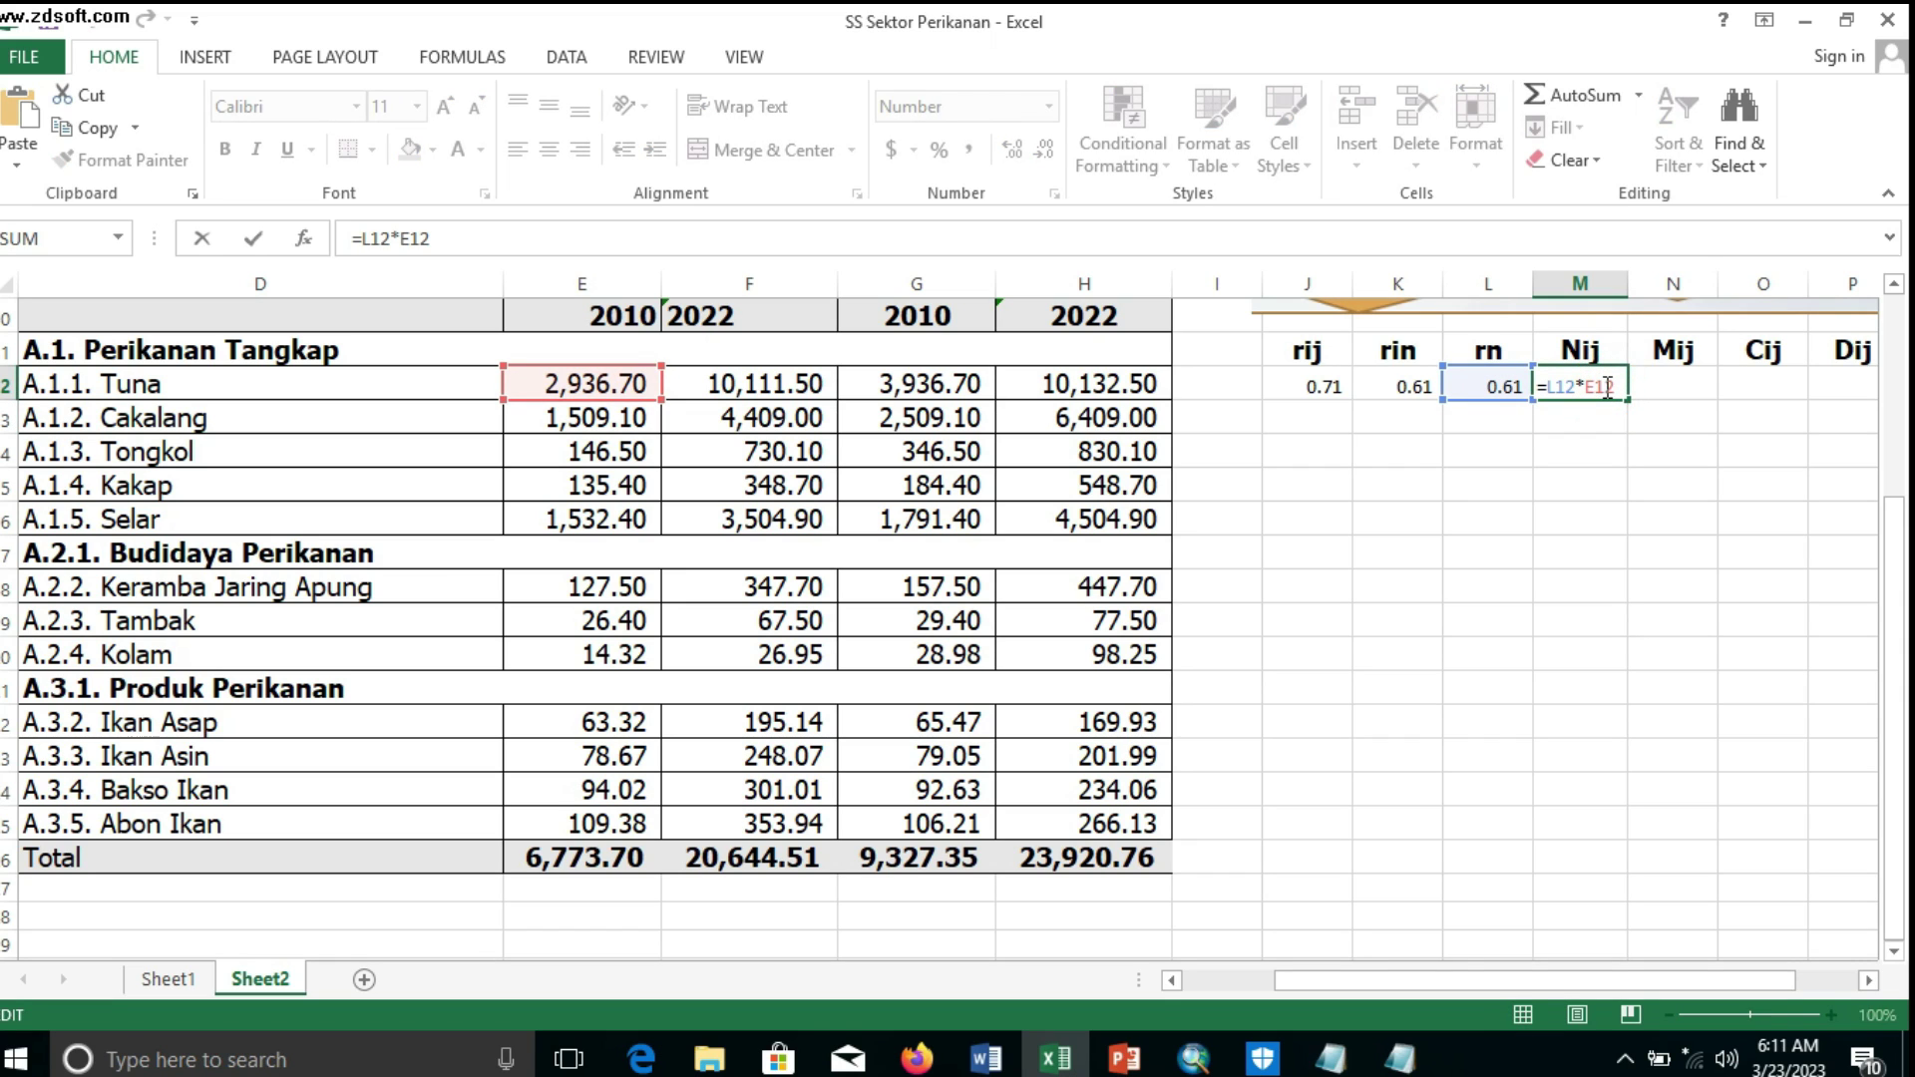
{"action": "key", "text": "Return"}
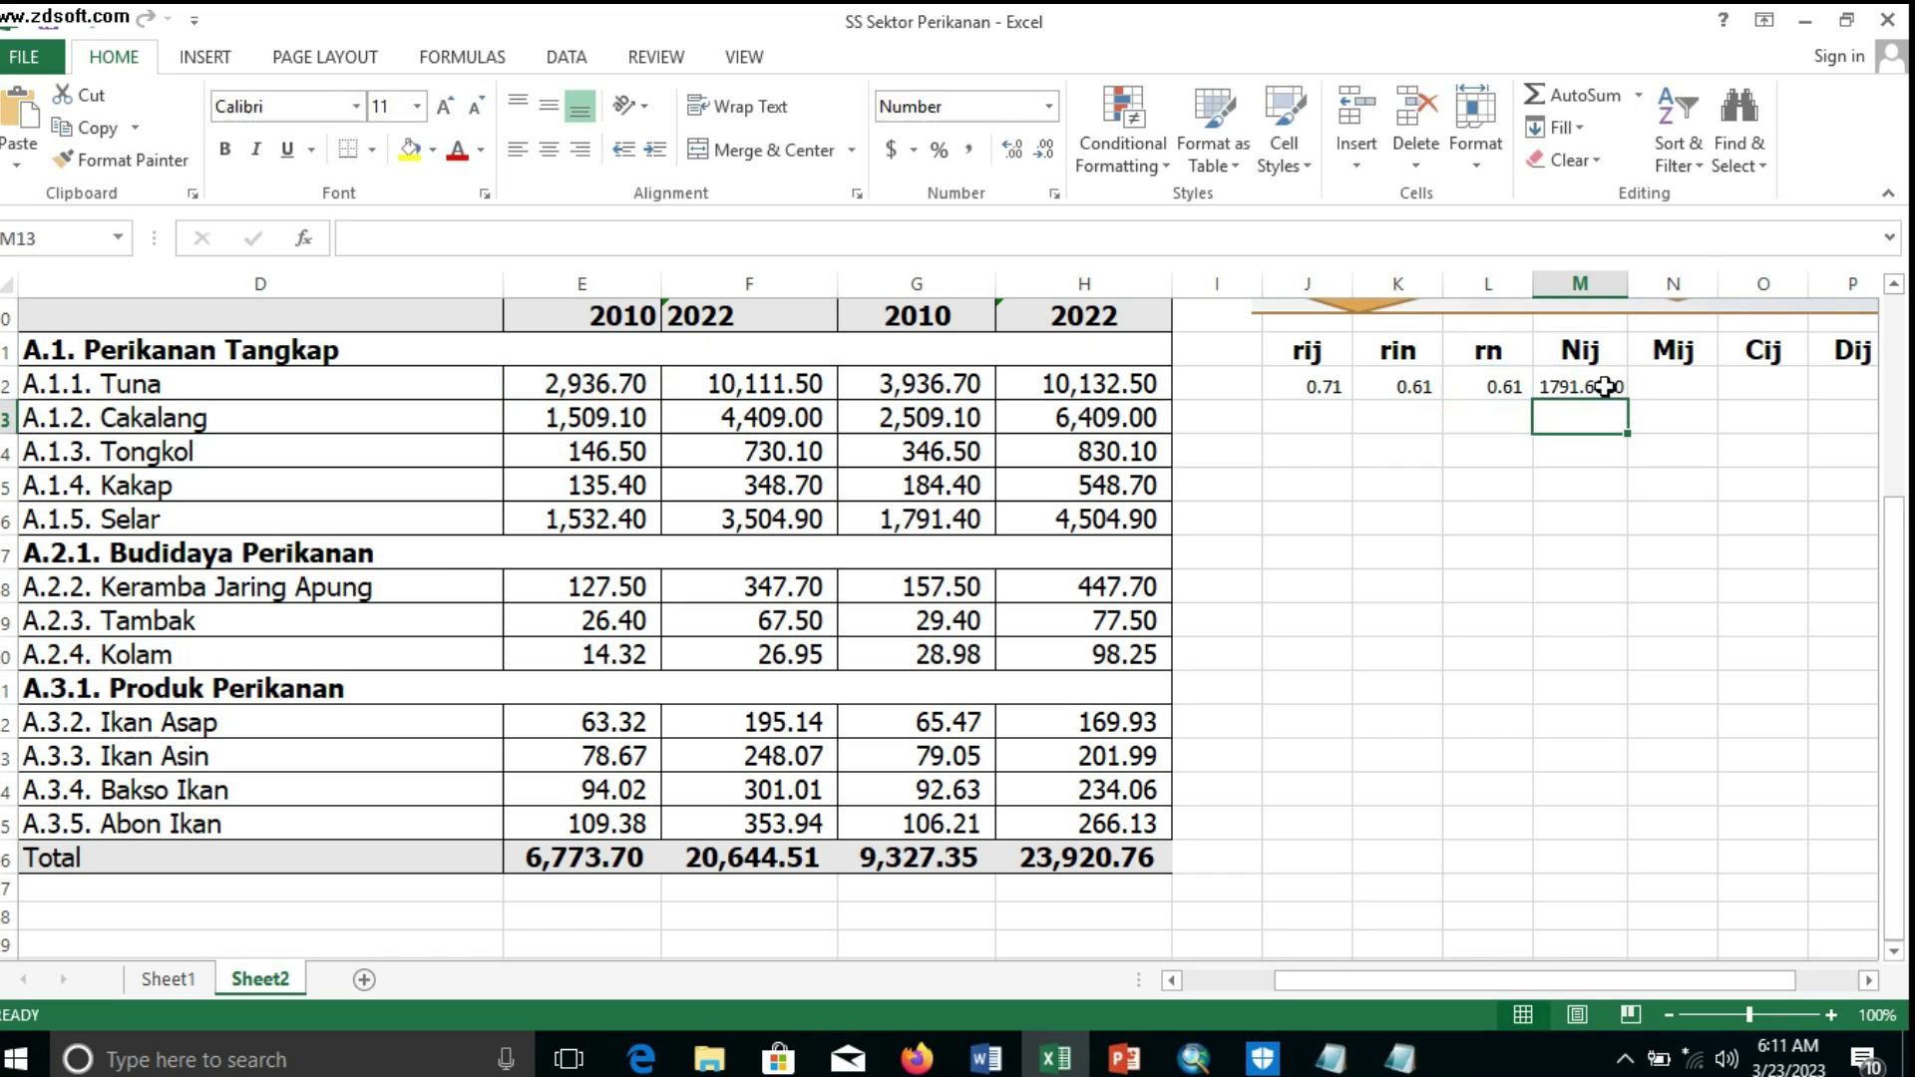
Calculate Mij for Tuna in N12 from the 2010 Kabupaten A value, rin and rn with the formula =E12*(K12-L12)
{"action": "left_click", "coordinate": [1868, 980]}
{"action": "scroll", "coordinate": [1421, 635], "scroll_direction": "up", "scroll_amount": 1}
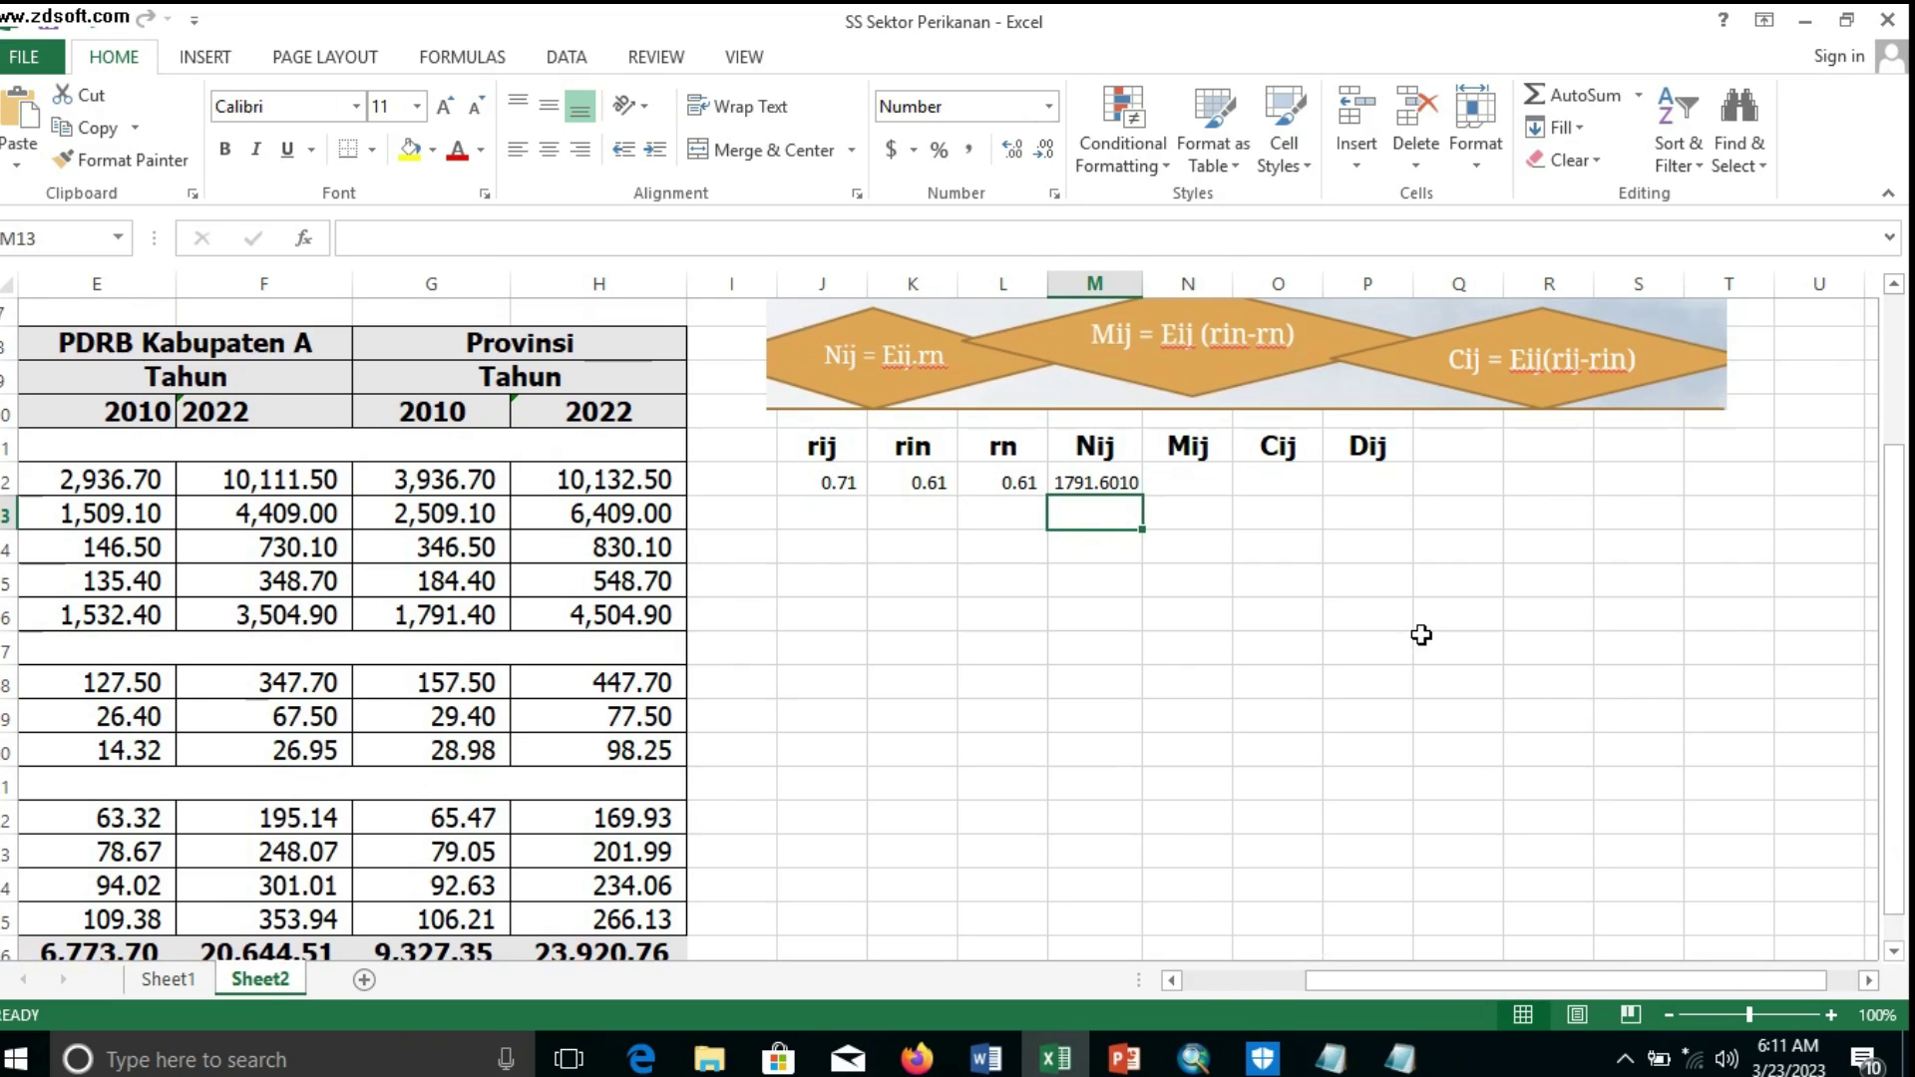
{"action": "left_click", "coordinate": [1180, 481]}
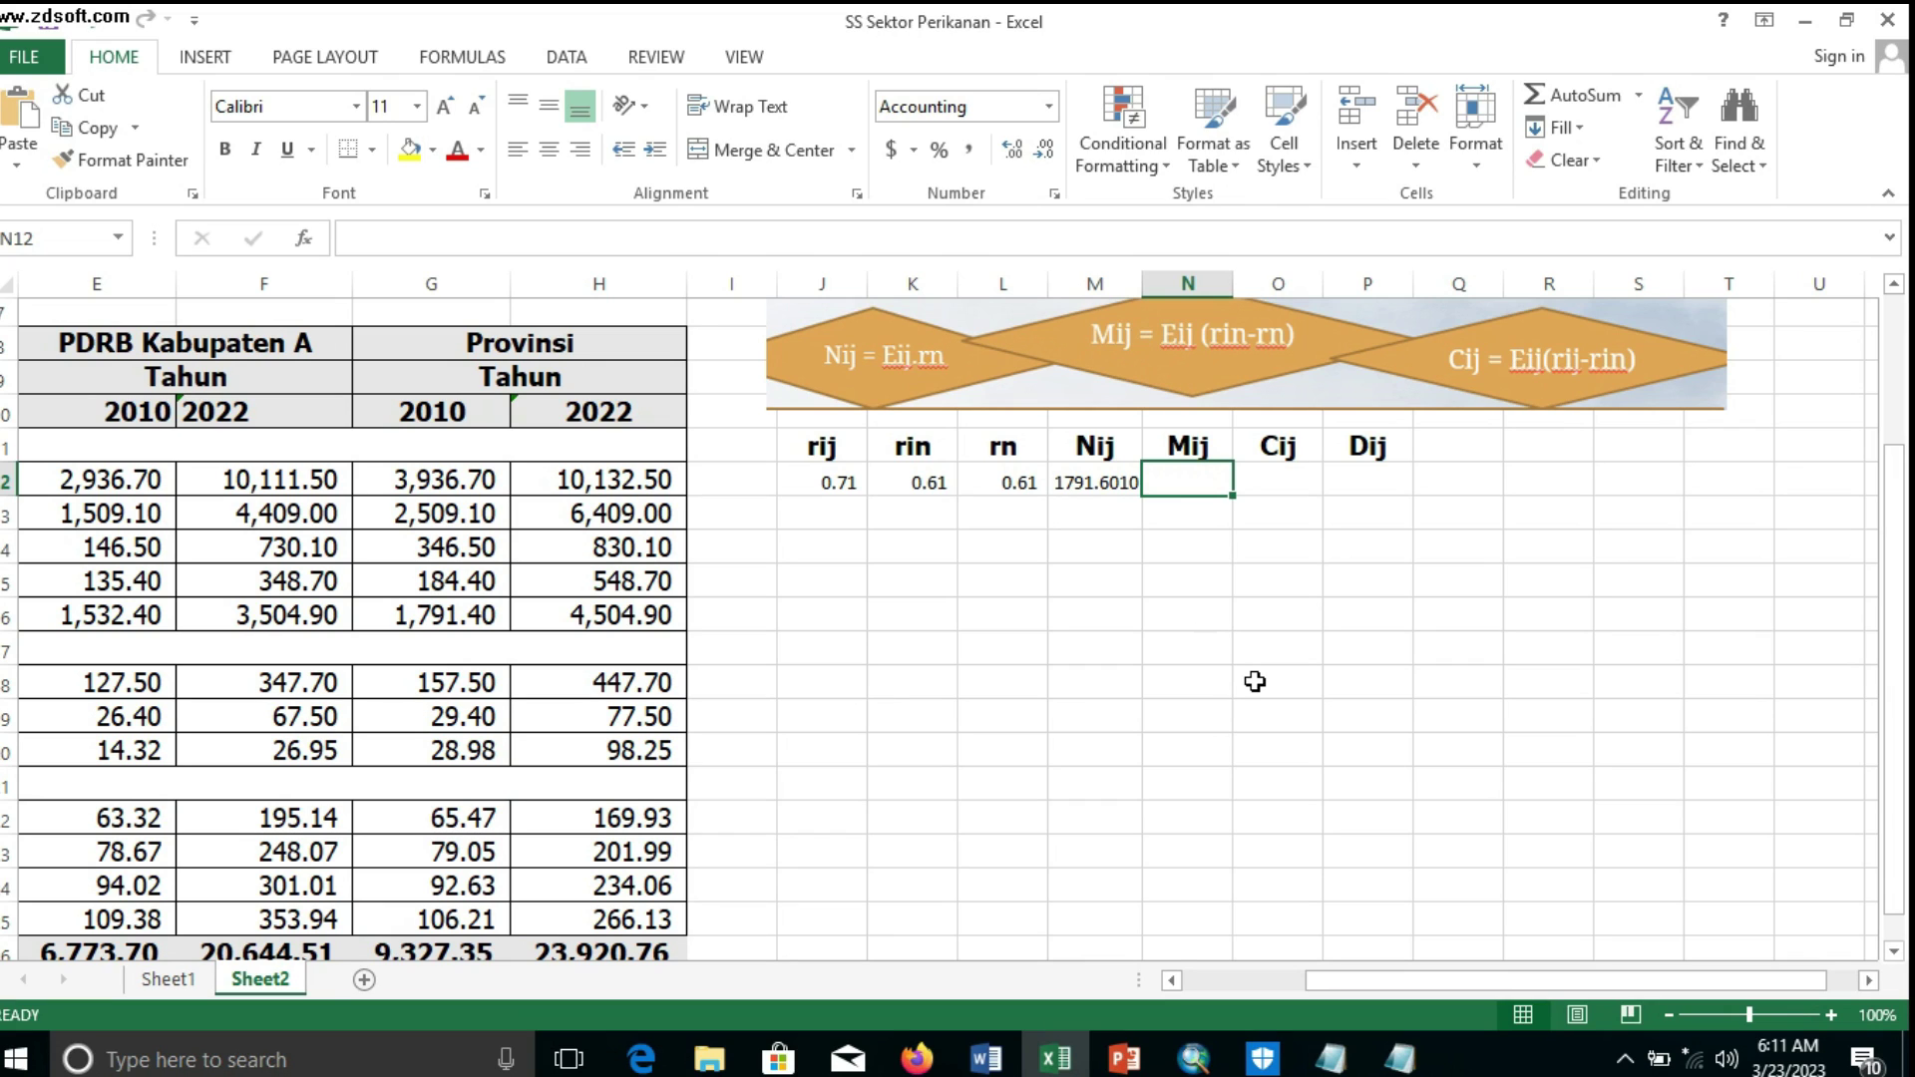
{"action": "type", "text": "="}
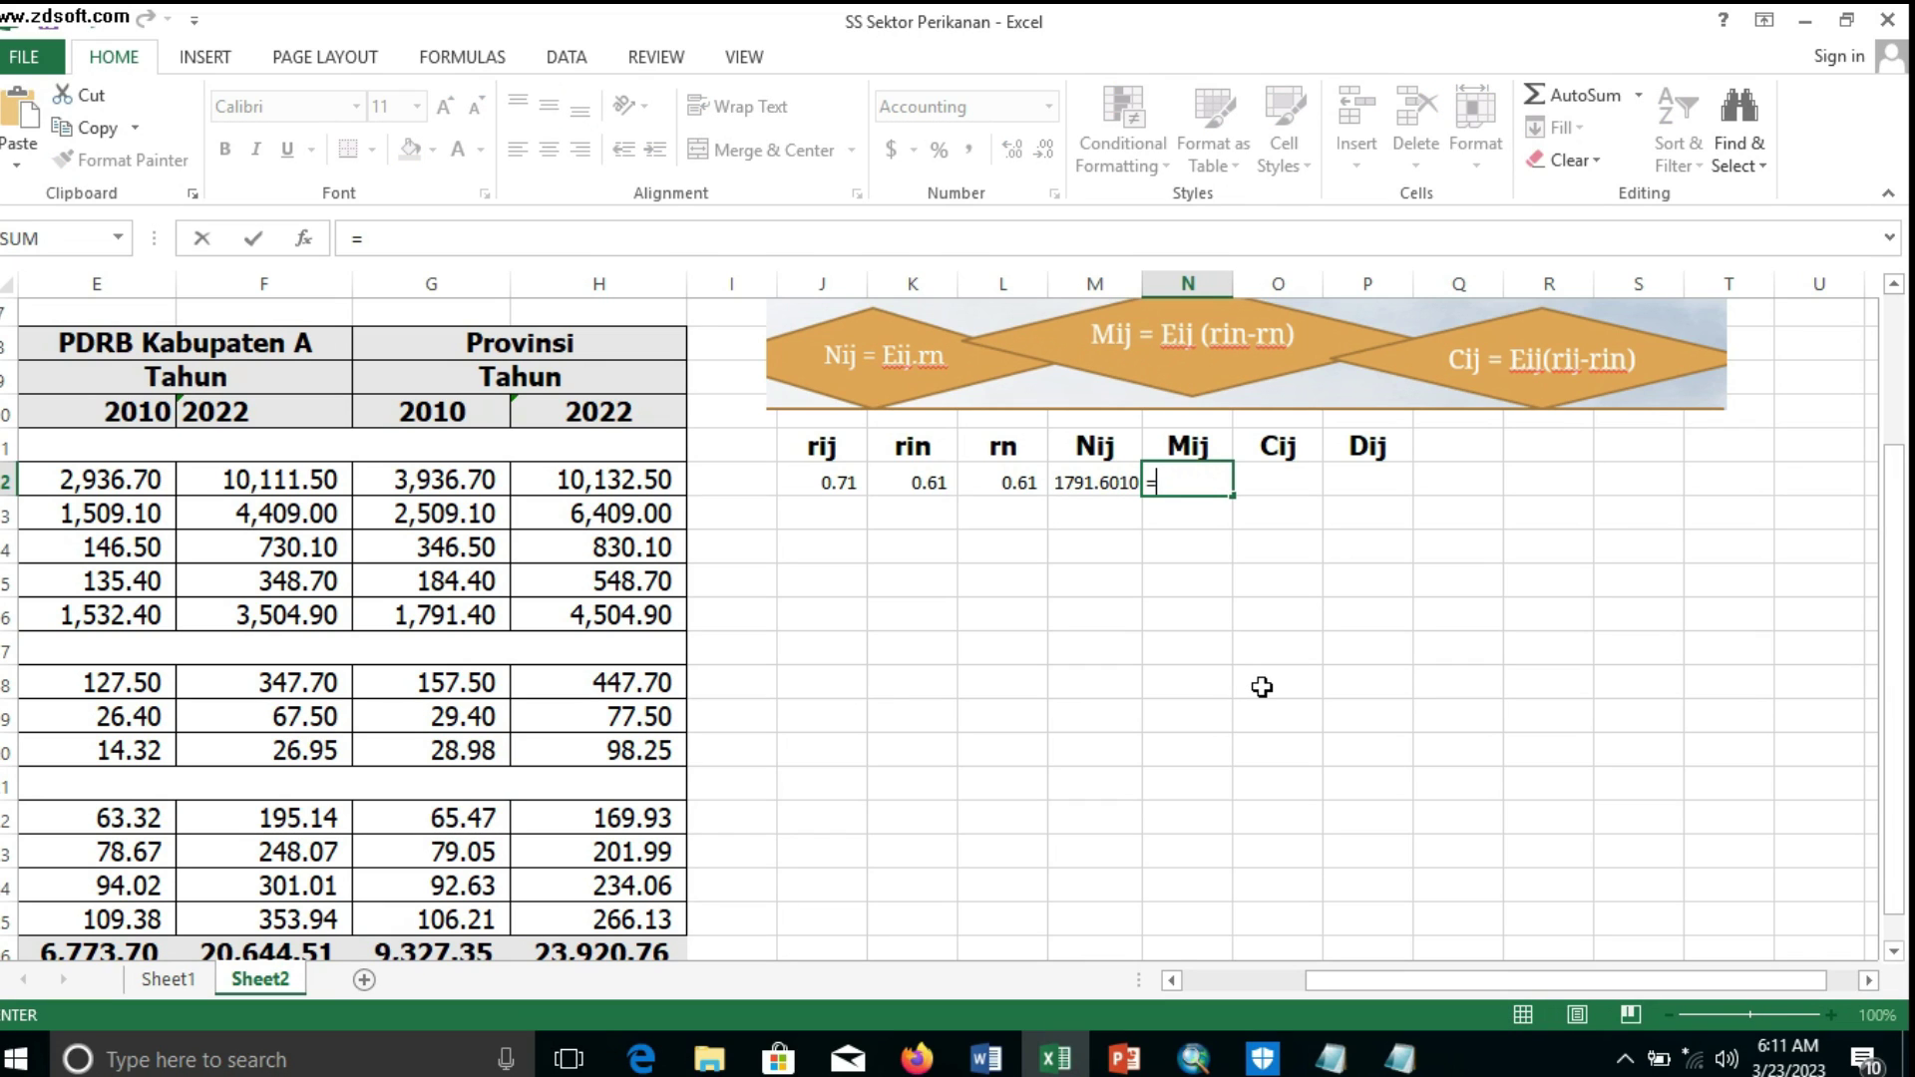
{"action": "left_click_drag", "start_coordinate": [1335, 977], "coordinate": [1304, 979]}
{"action": "left_click", "coordinate": [530, 485]}
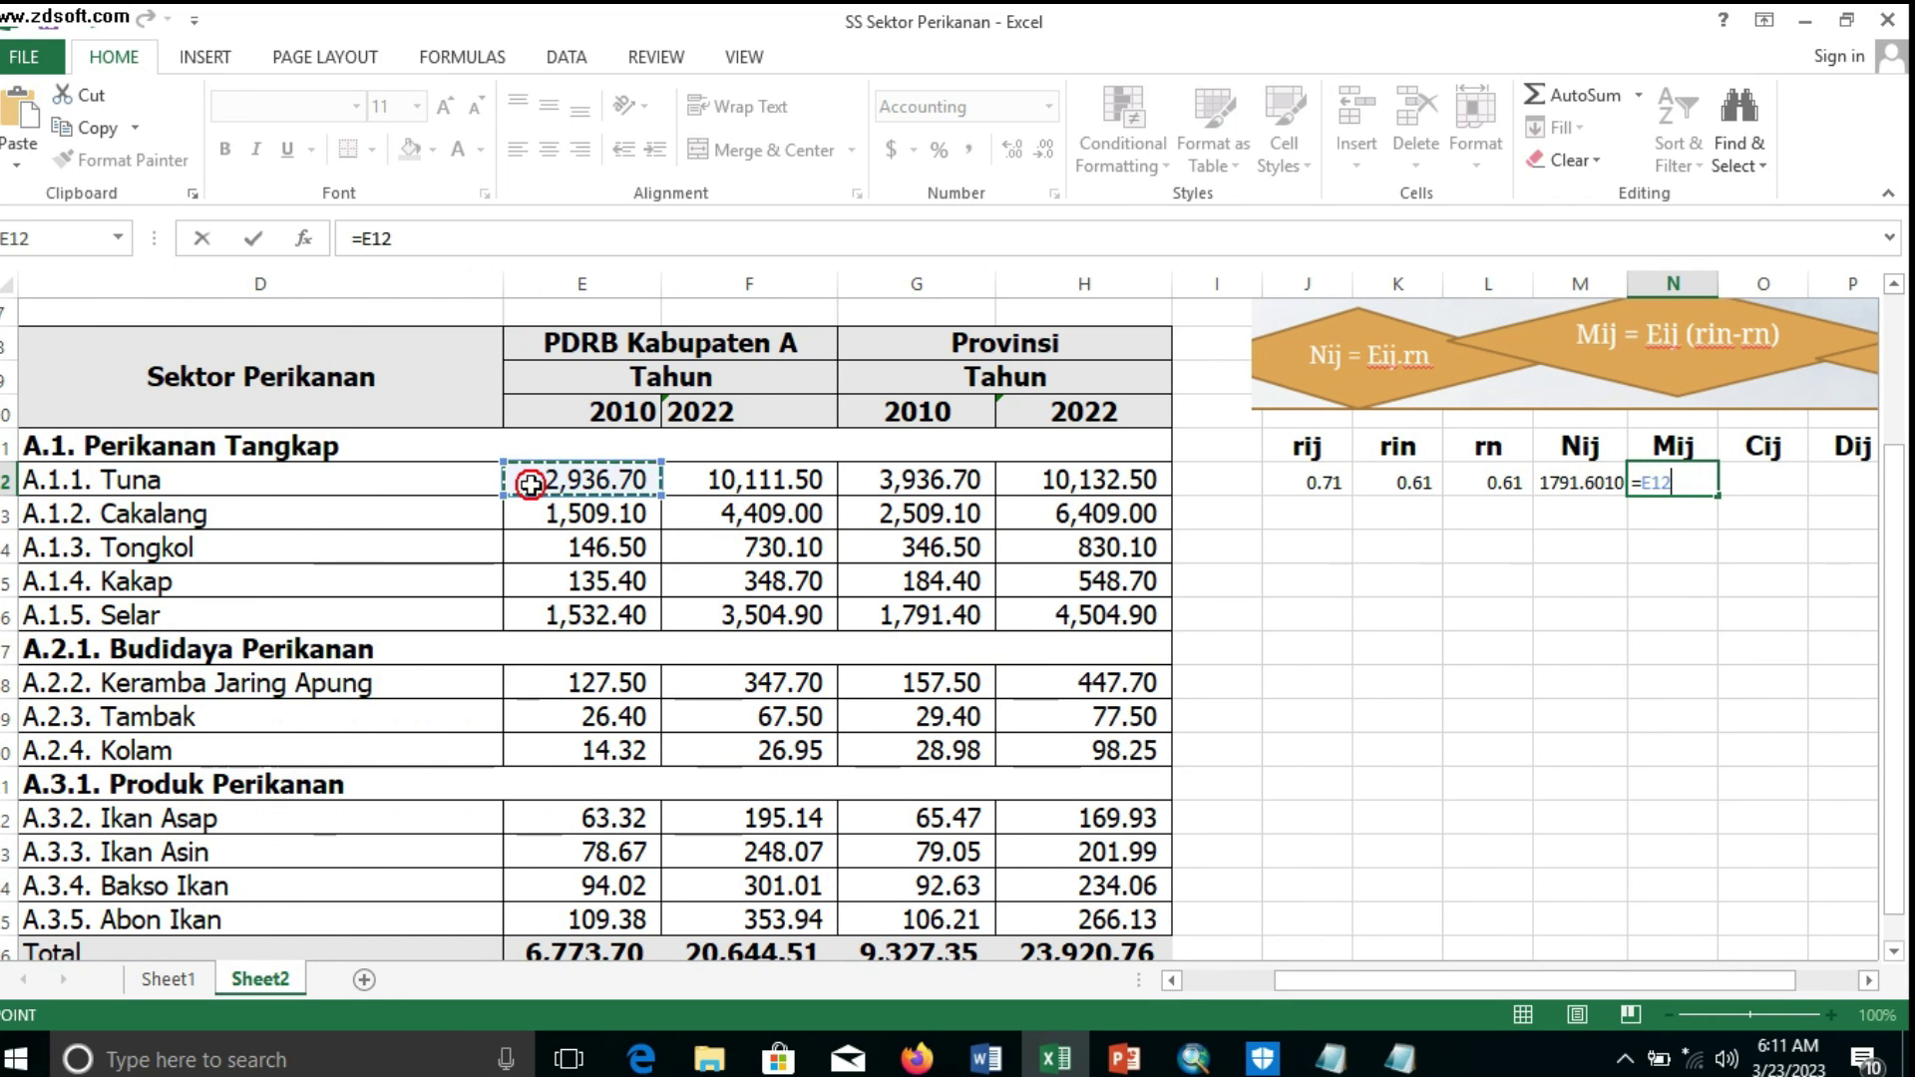
{"action": "left_click_drag", "start_coordinate": [1442, 983], "coordinate": [1530, 977]}
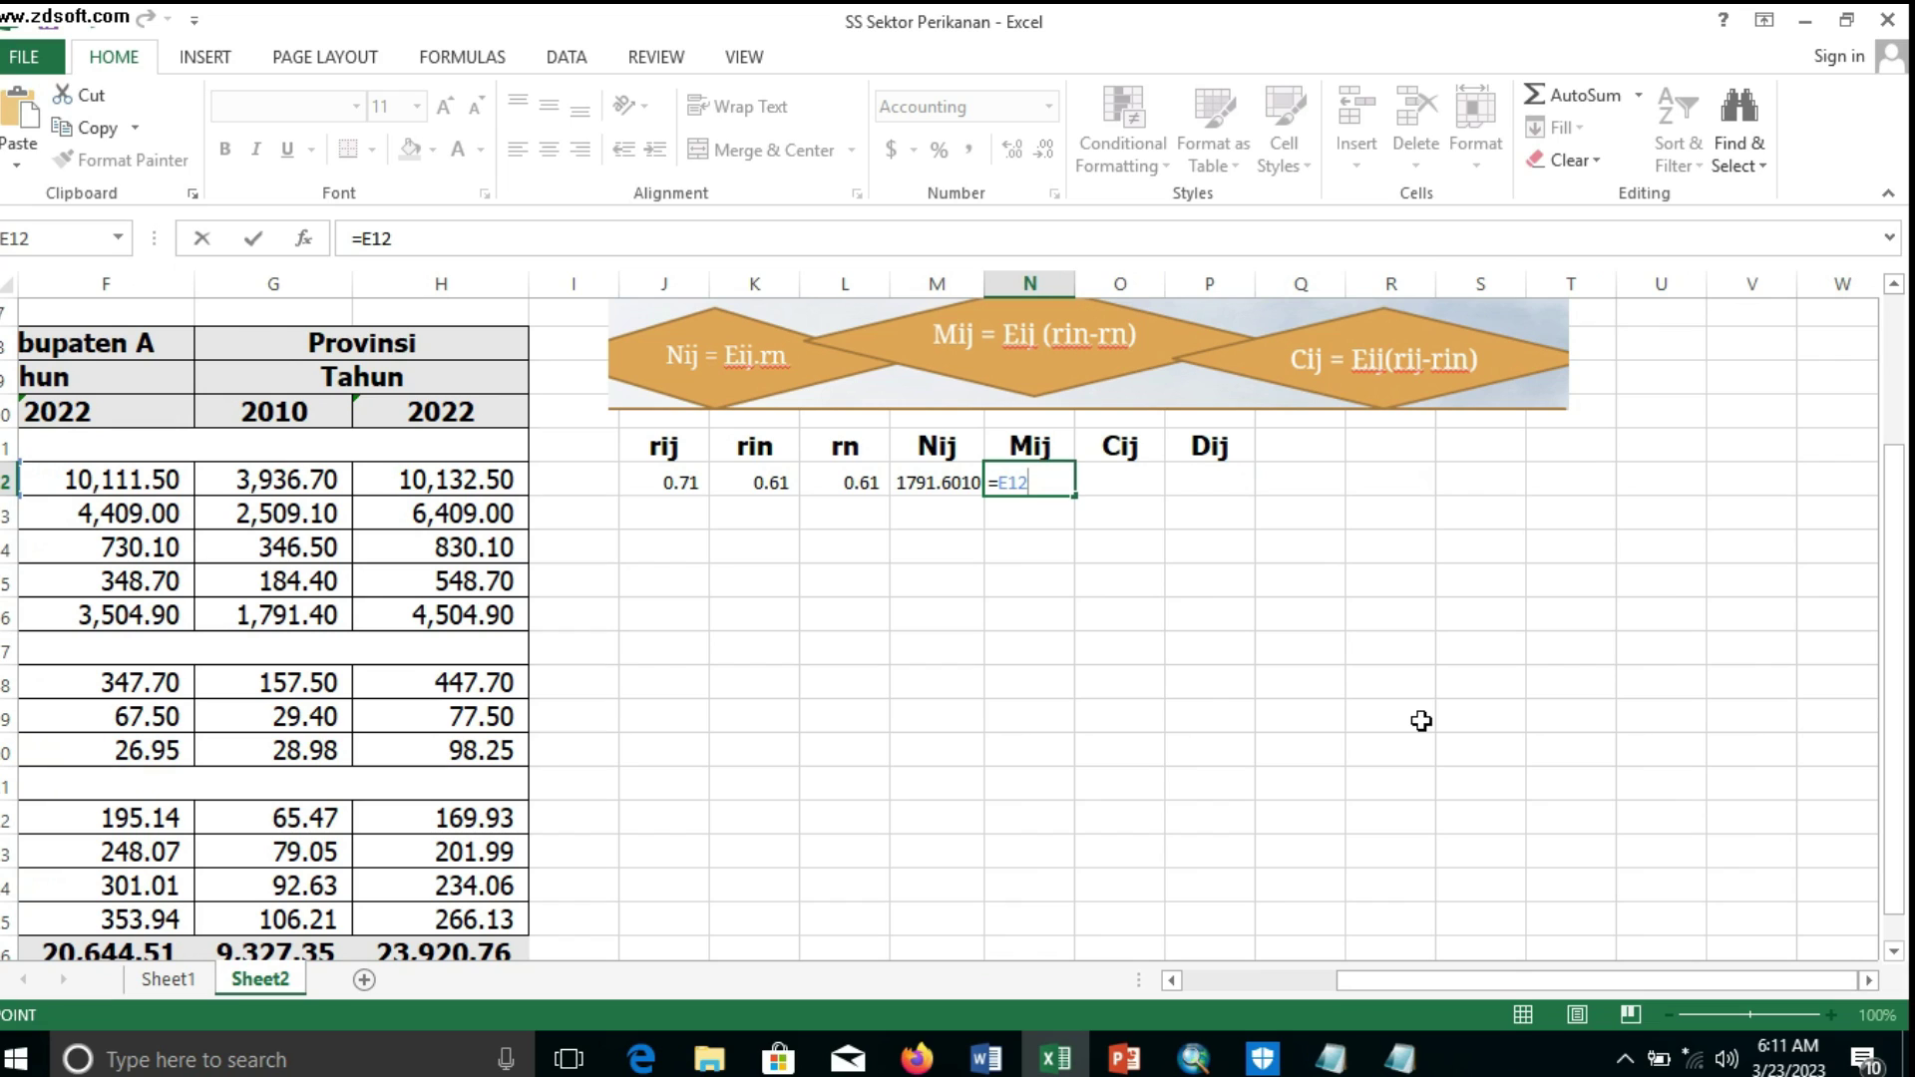
{"action": "type", "text": "*"}
{"action": "left_click", "coordinate": [772, 482]}
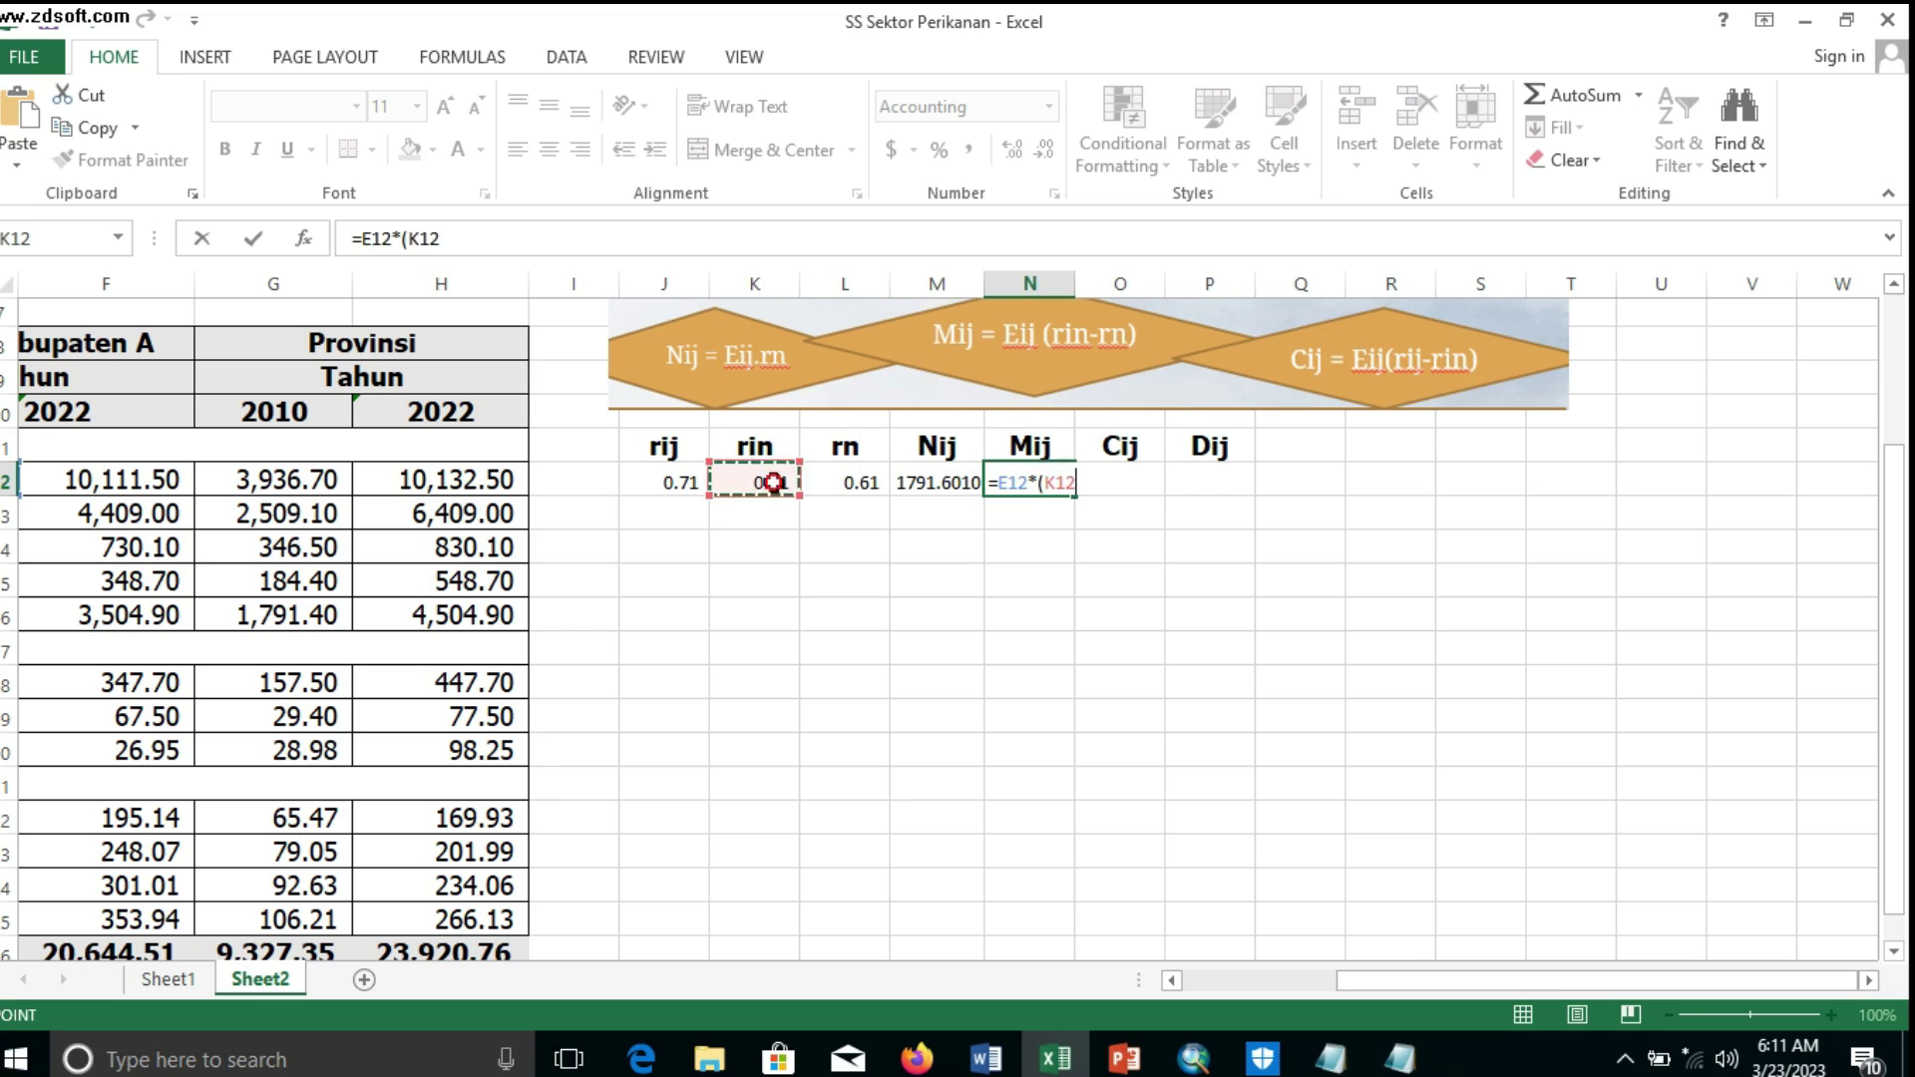
{"action": "type", "text": "-"}
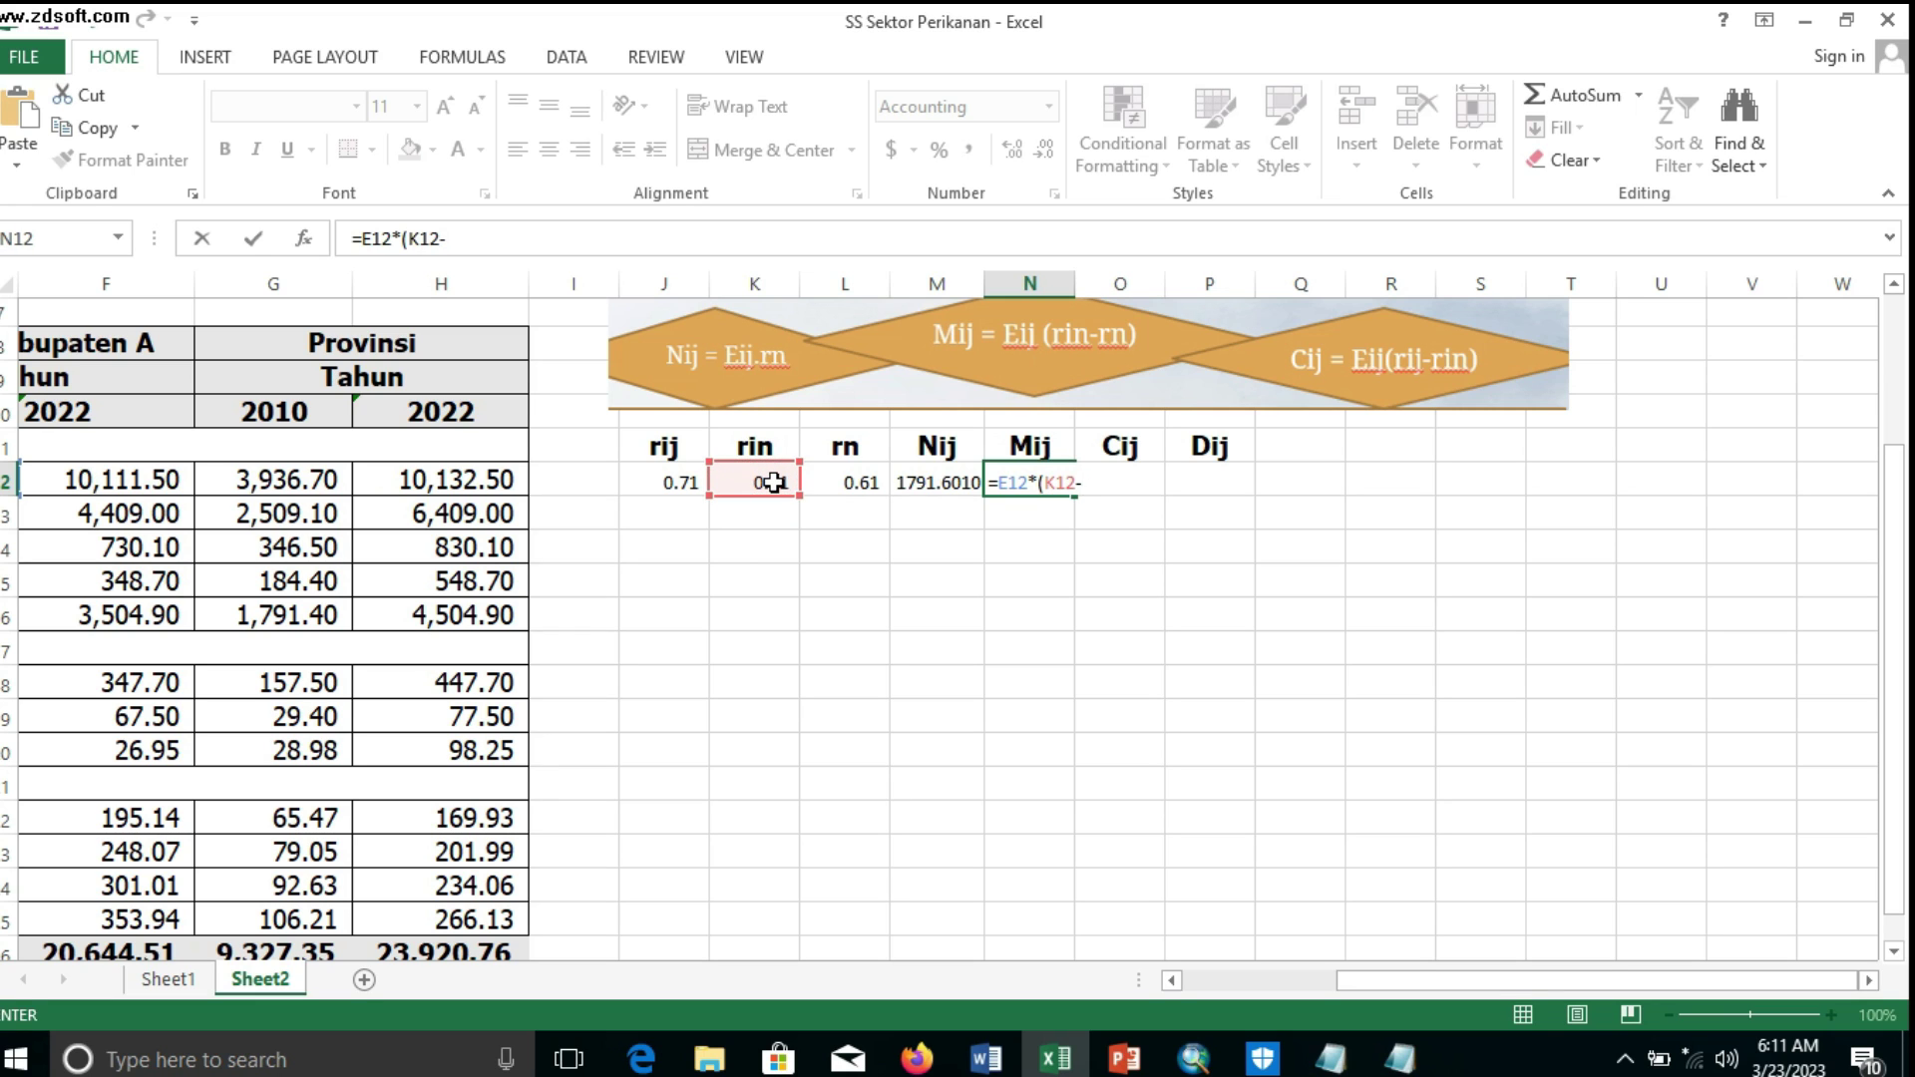
{"action": "left_click", "coordinate": [831, 480]}
{"action": "type", "text": ")"}
{"action": "key", "text": "Return"}
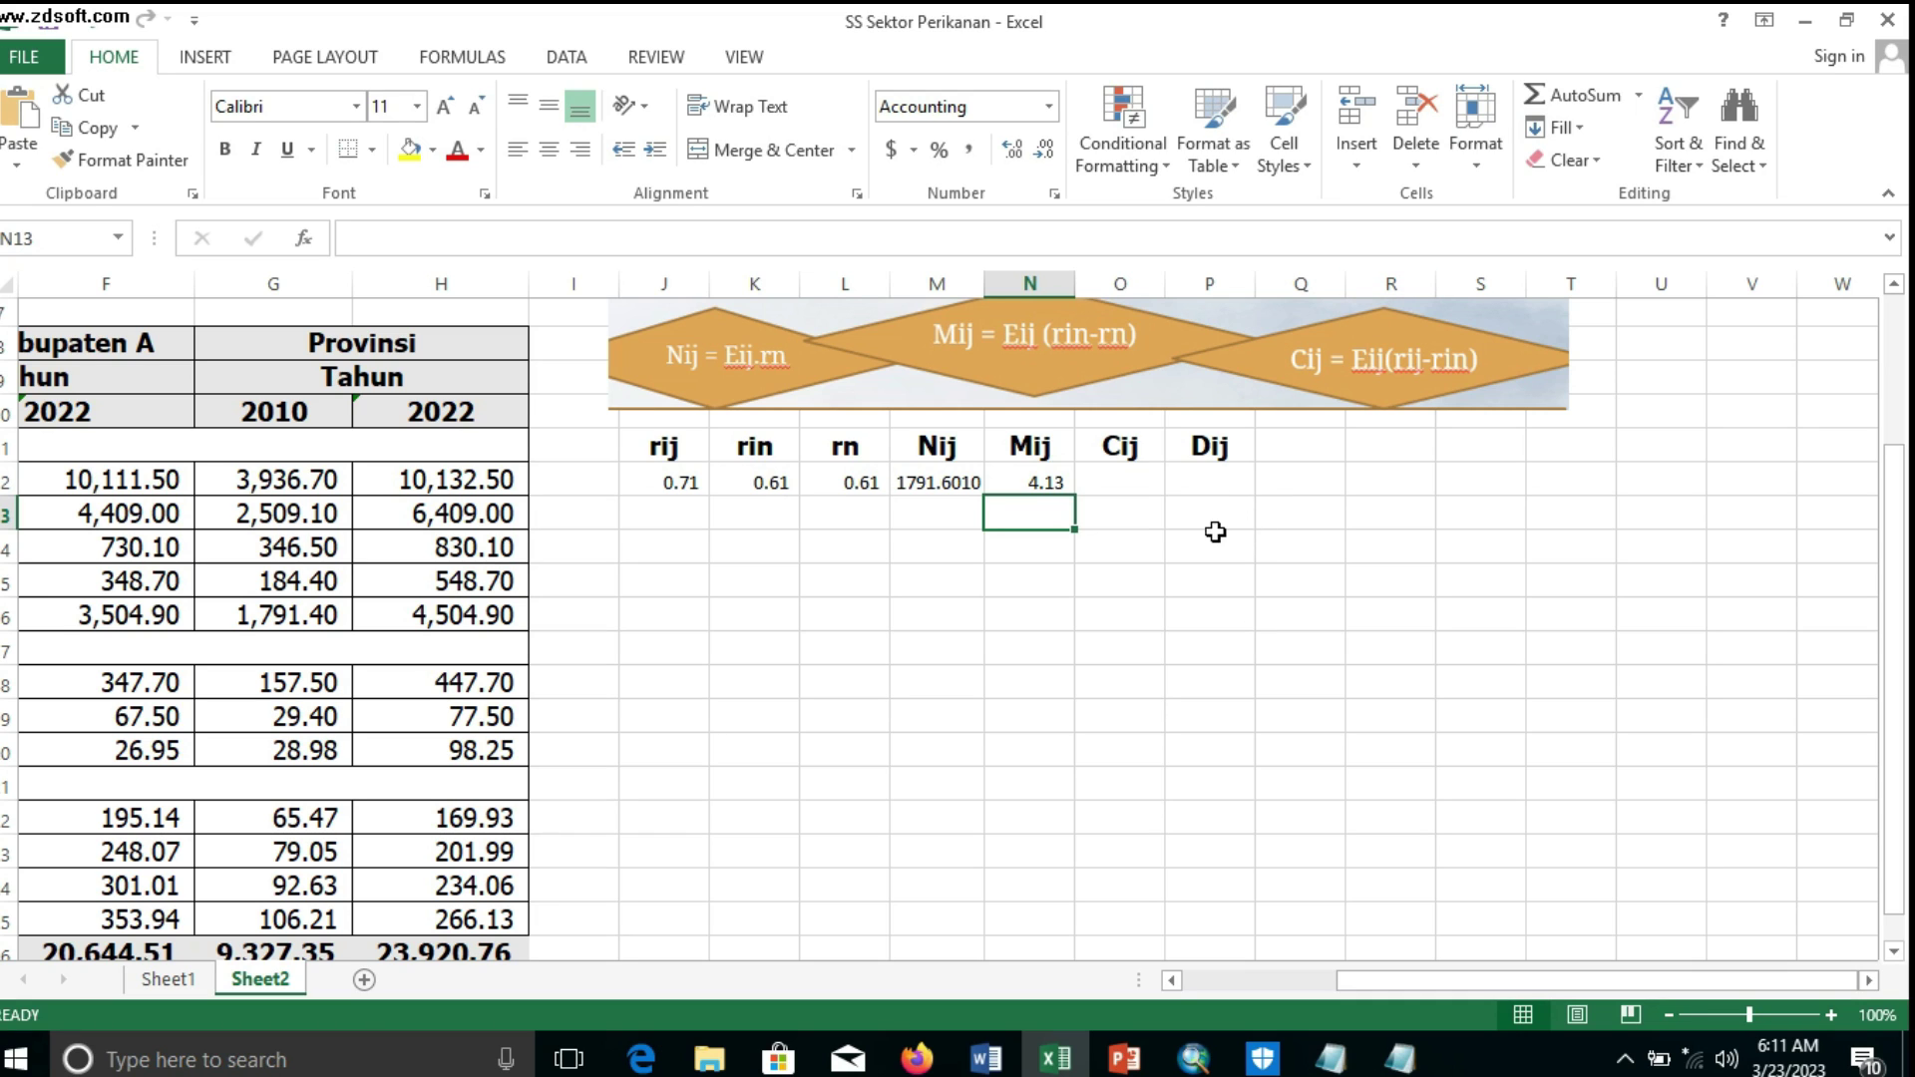
Enter the Cij calculation for Tuna in P12 with the formula =E12*(J12-K12)
{"action": "left_click", "coordinate": [1211, 479]}
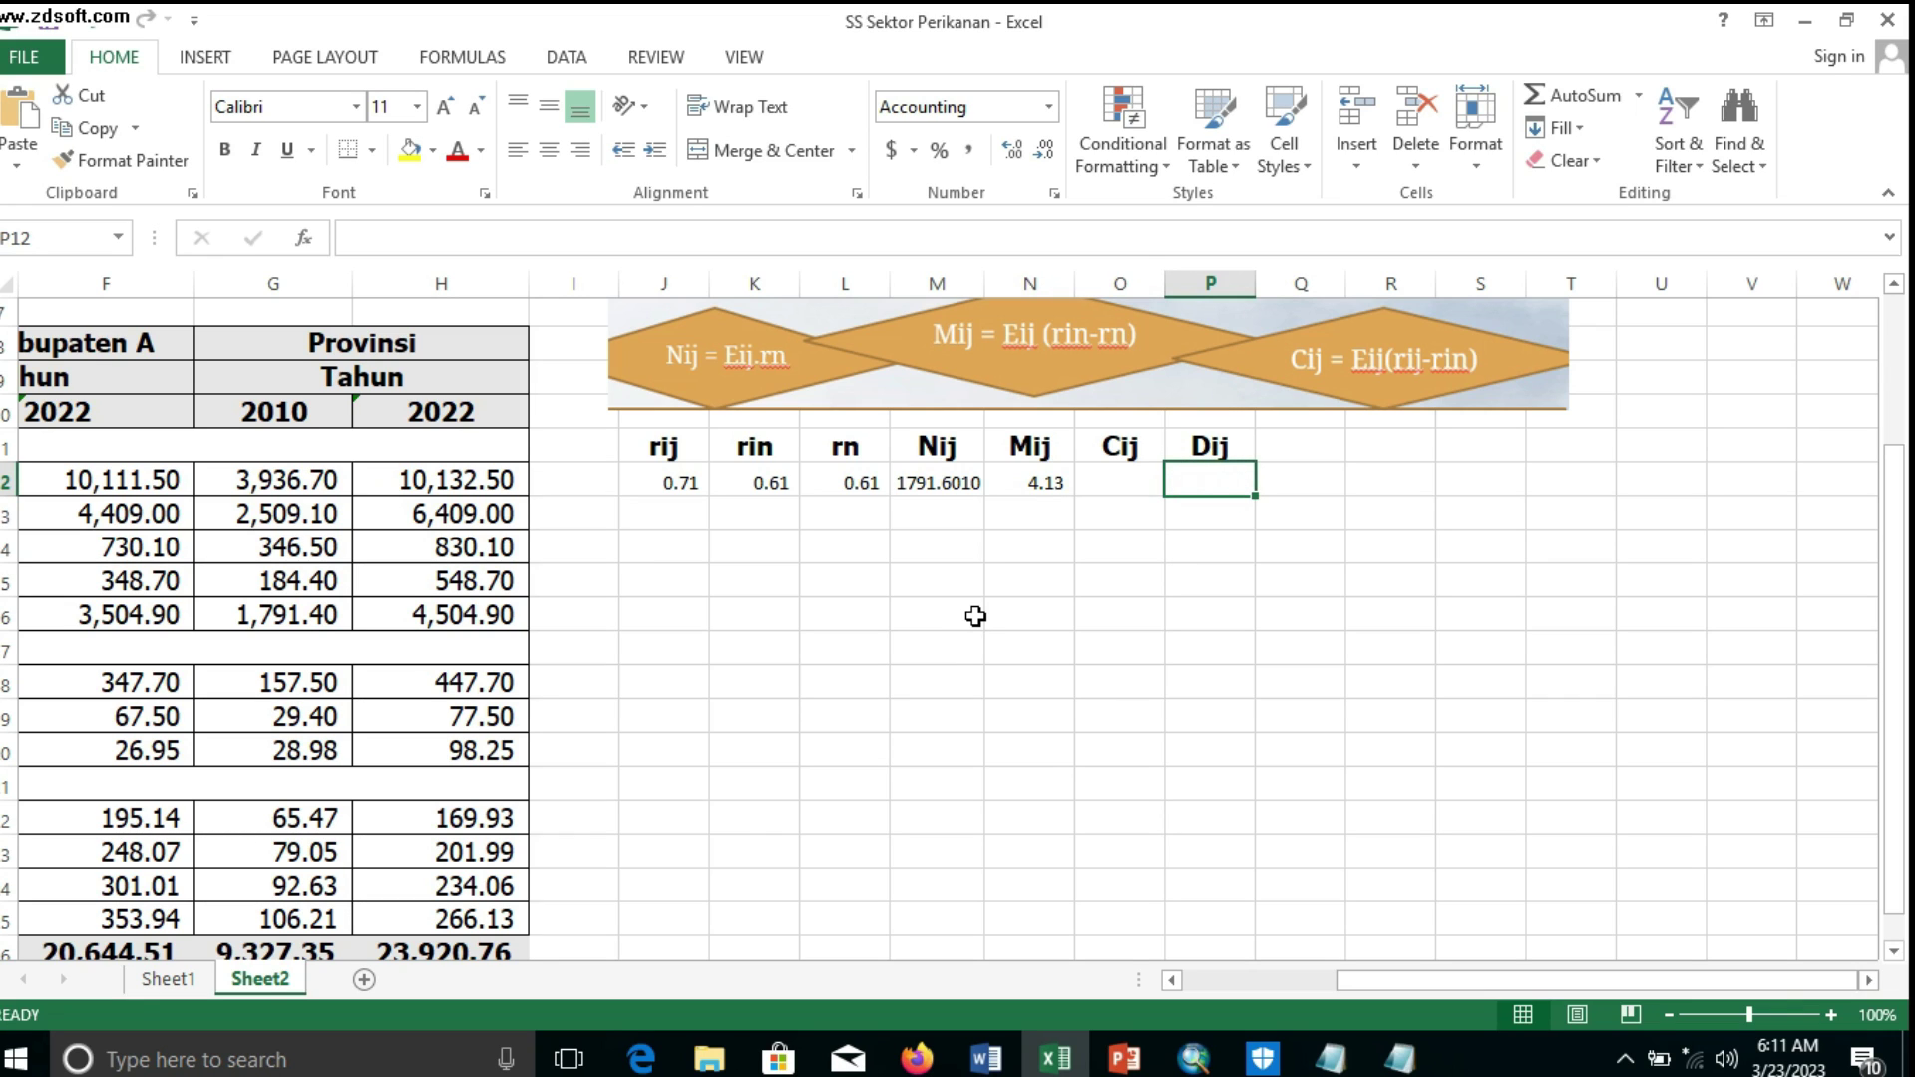
{"action": "type", "text": "="}
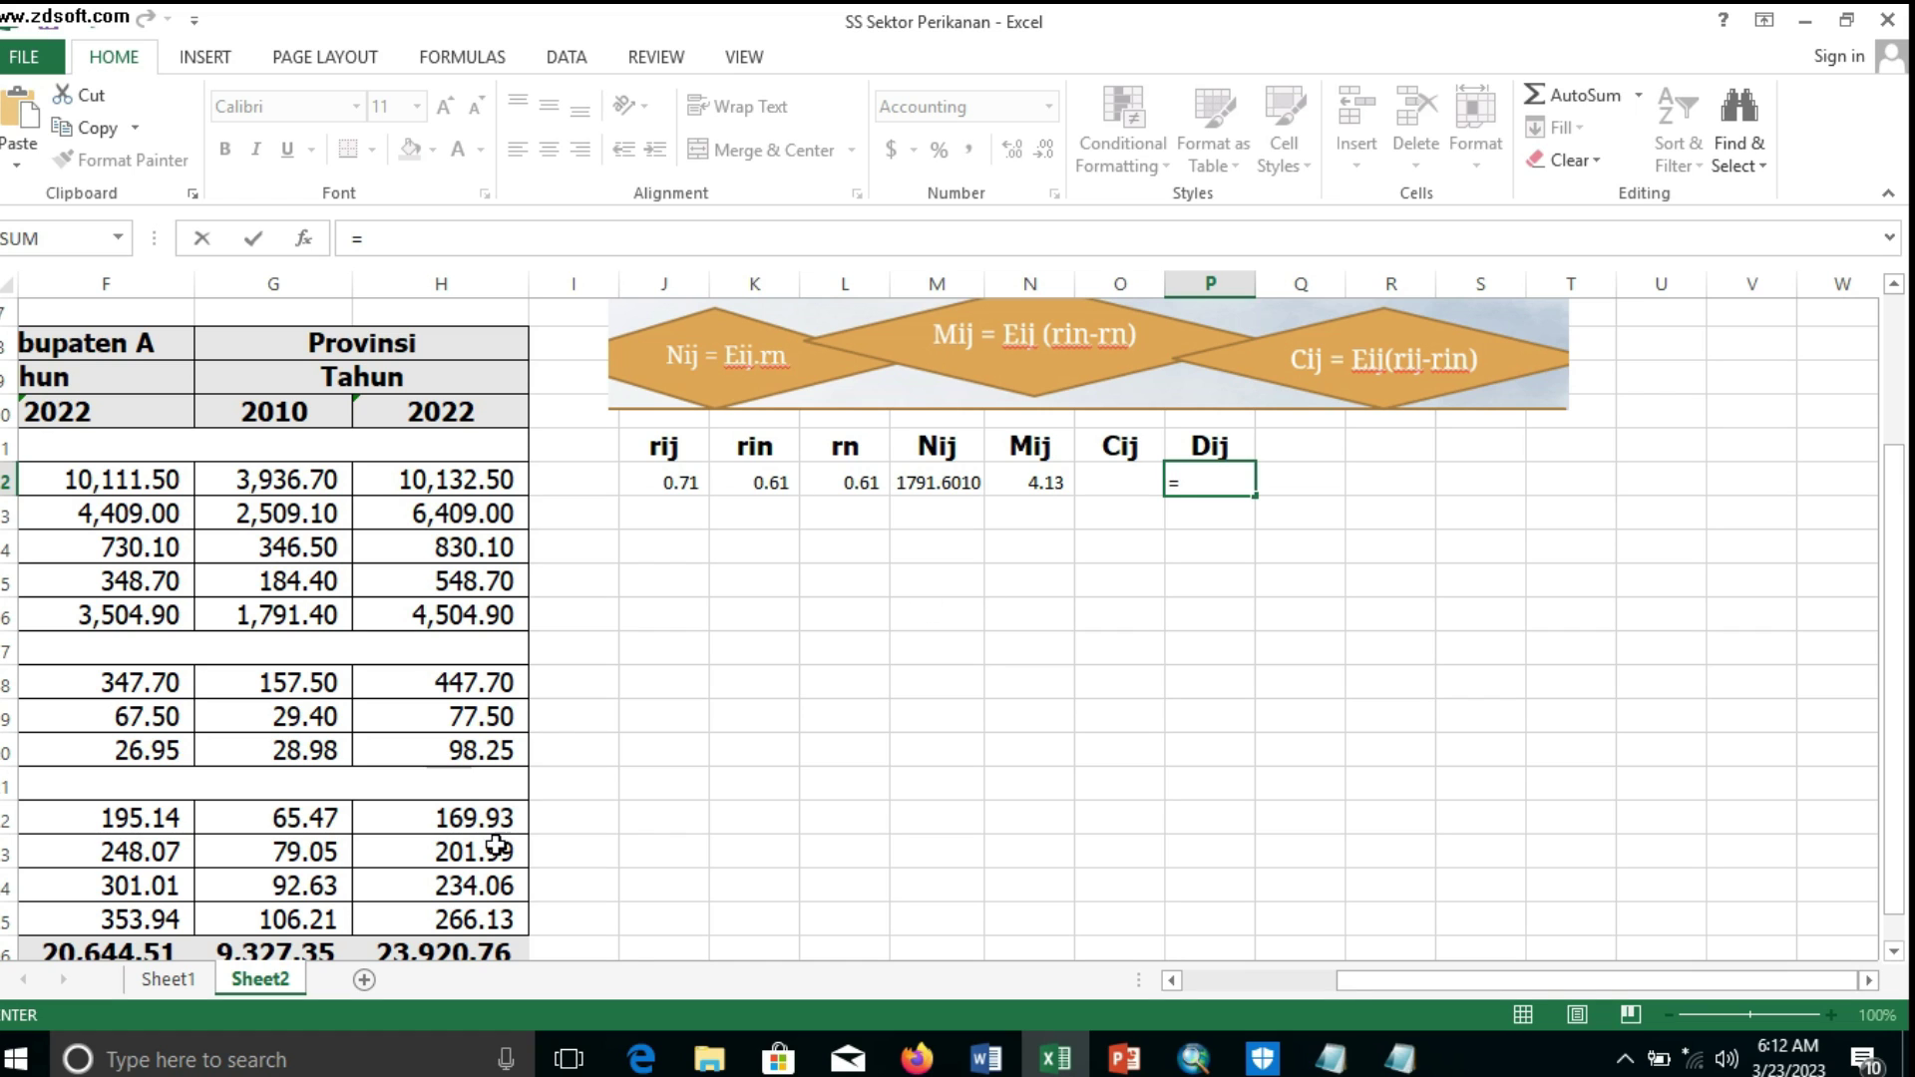
{"action": "left_click_drag", "start_coordinate": [1485, 983], "coordinate": [1367, 977]}
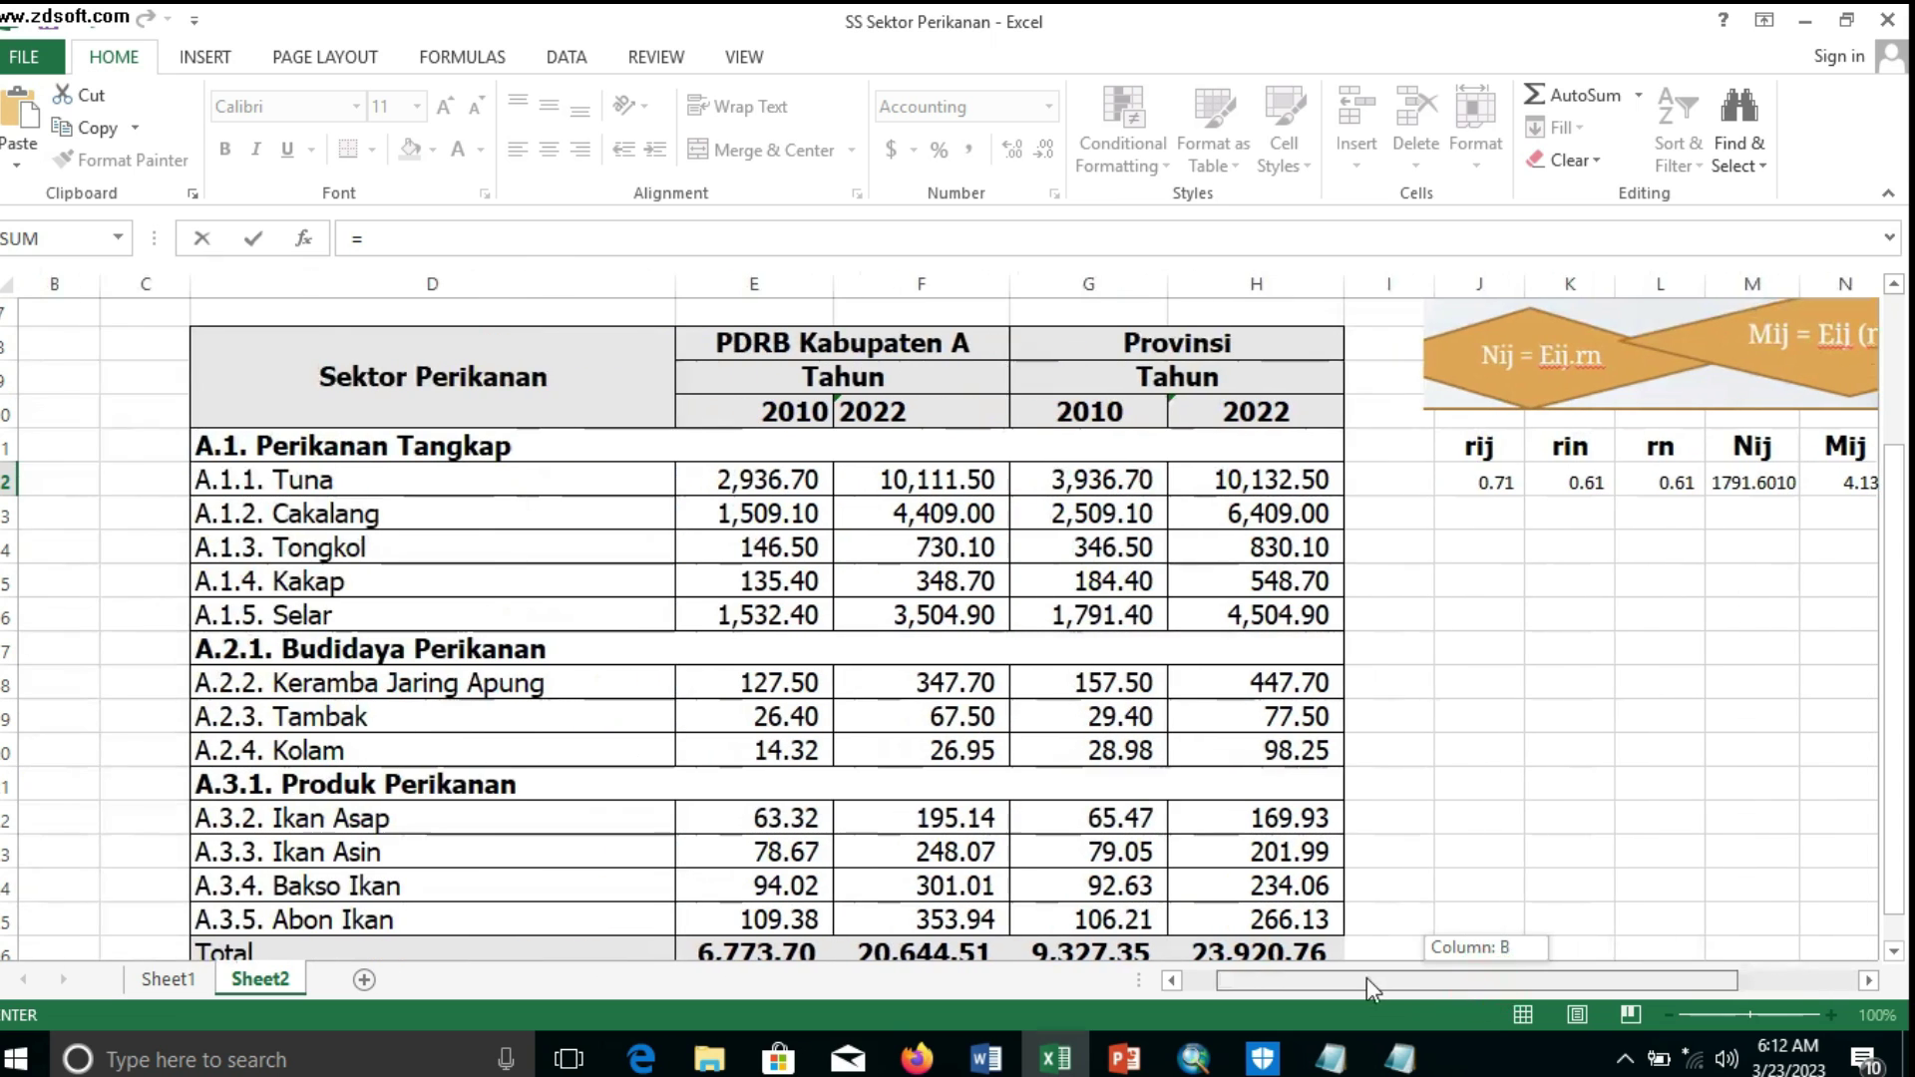
{"action": "left_click", "coordinate": [785, 480]}
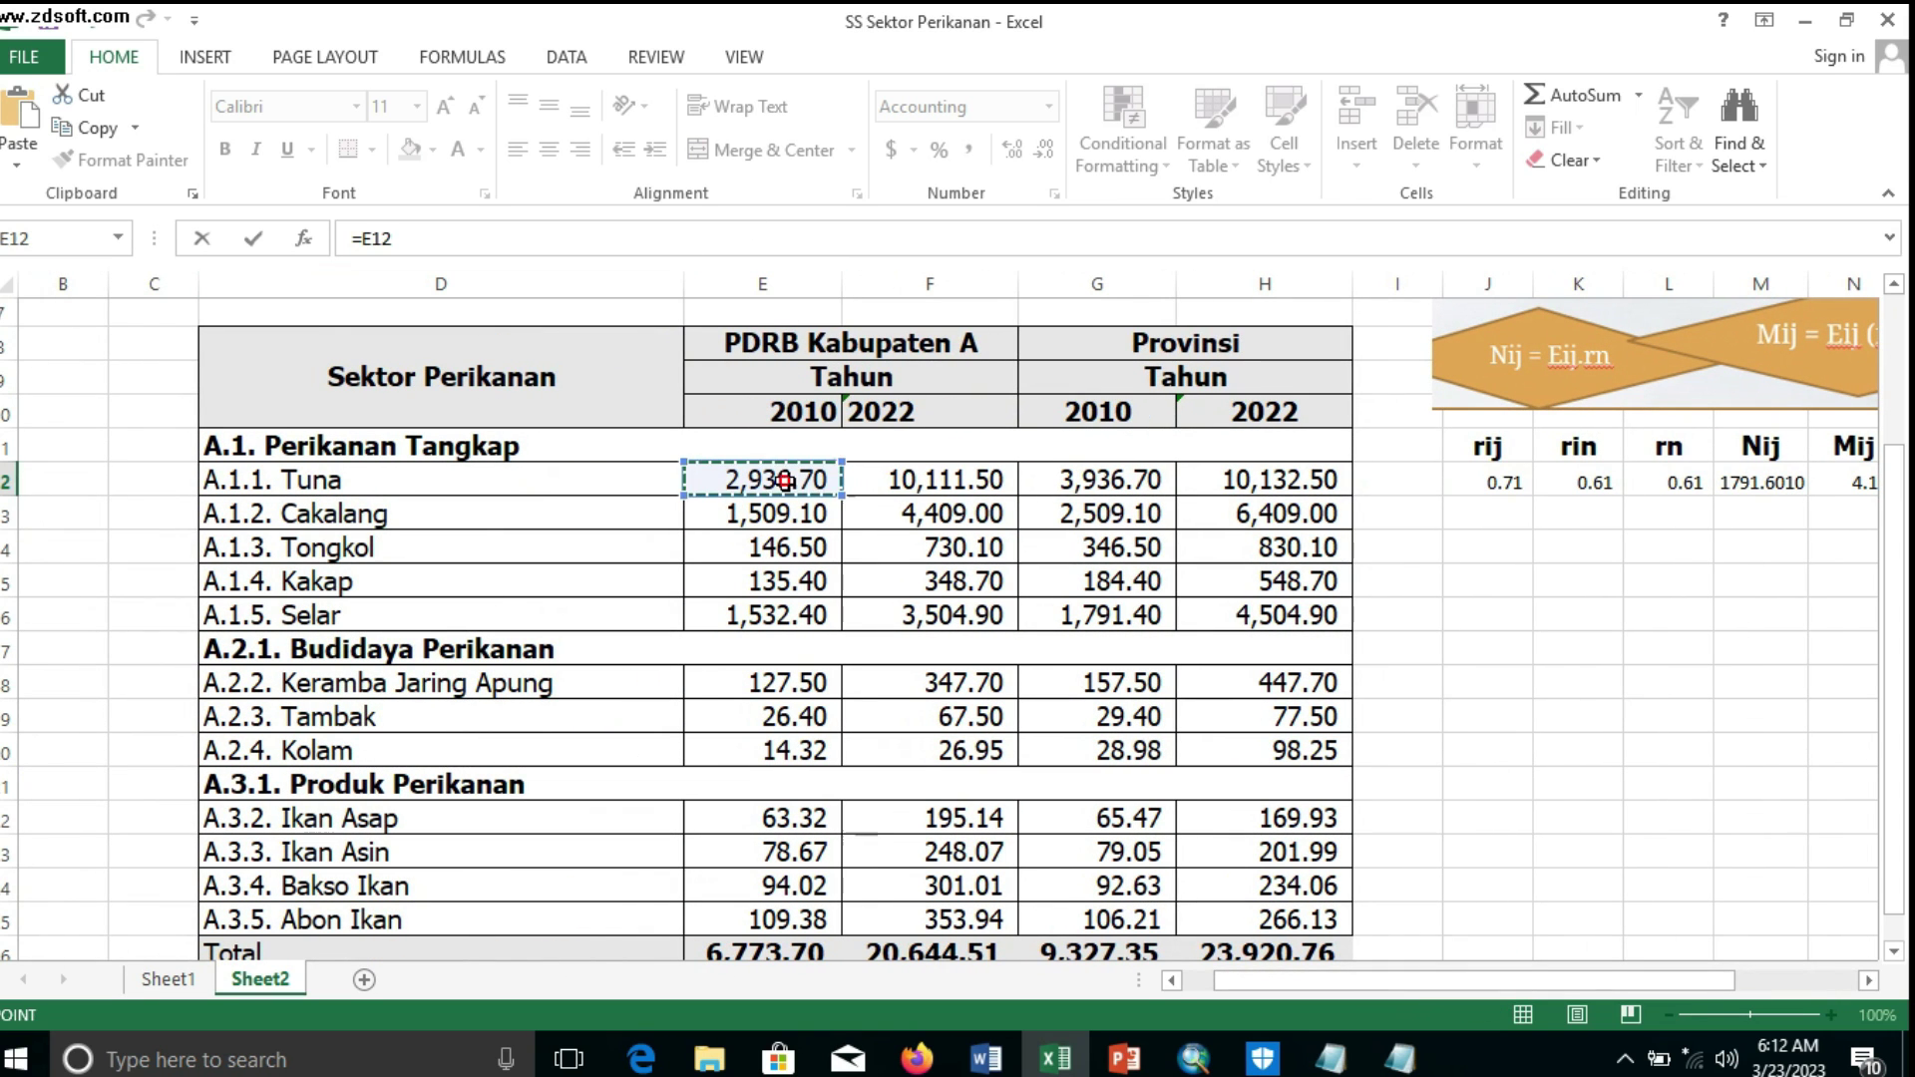
{"action": "left_click_drag", "start_coordinate": [1422, 993], "coordinate": [1592, 988]}
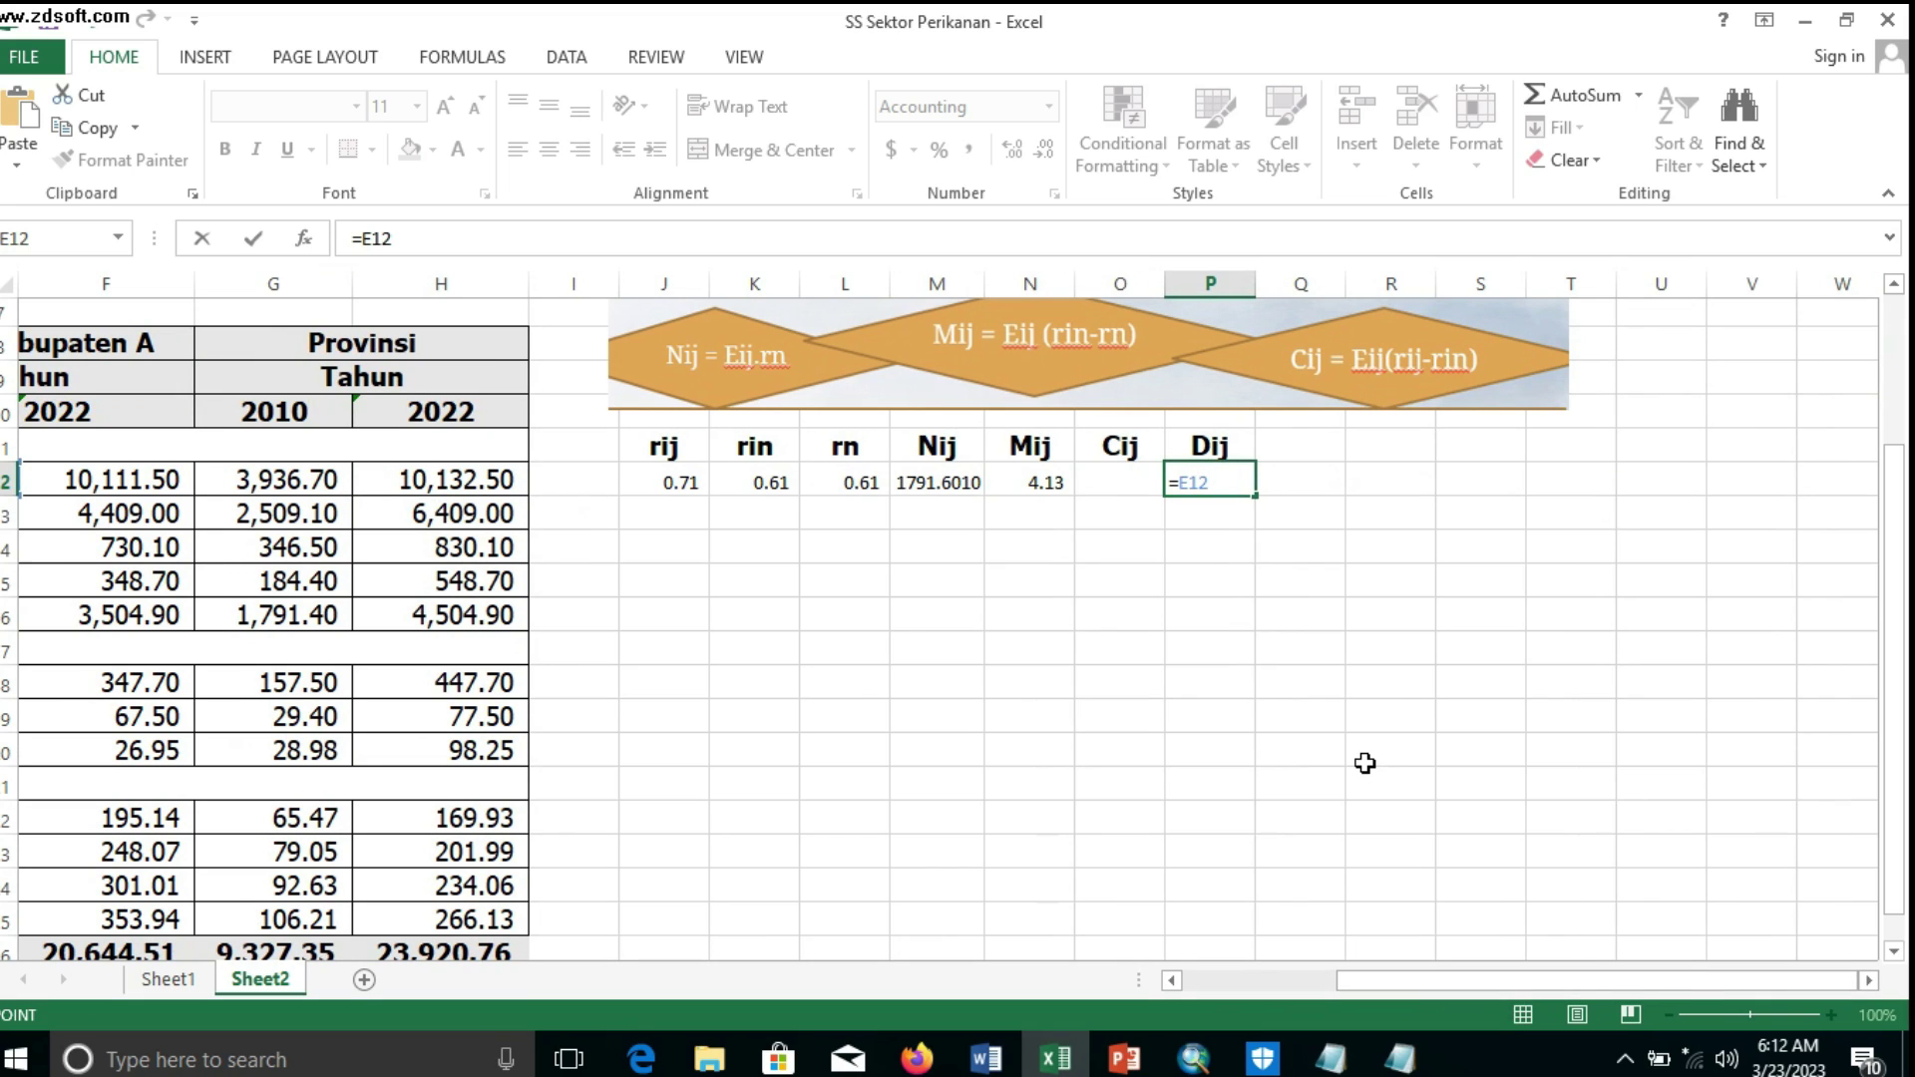
{"action": "type", "text": "*"}
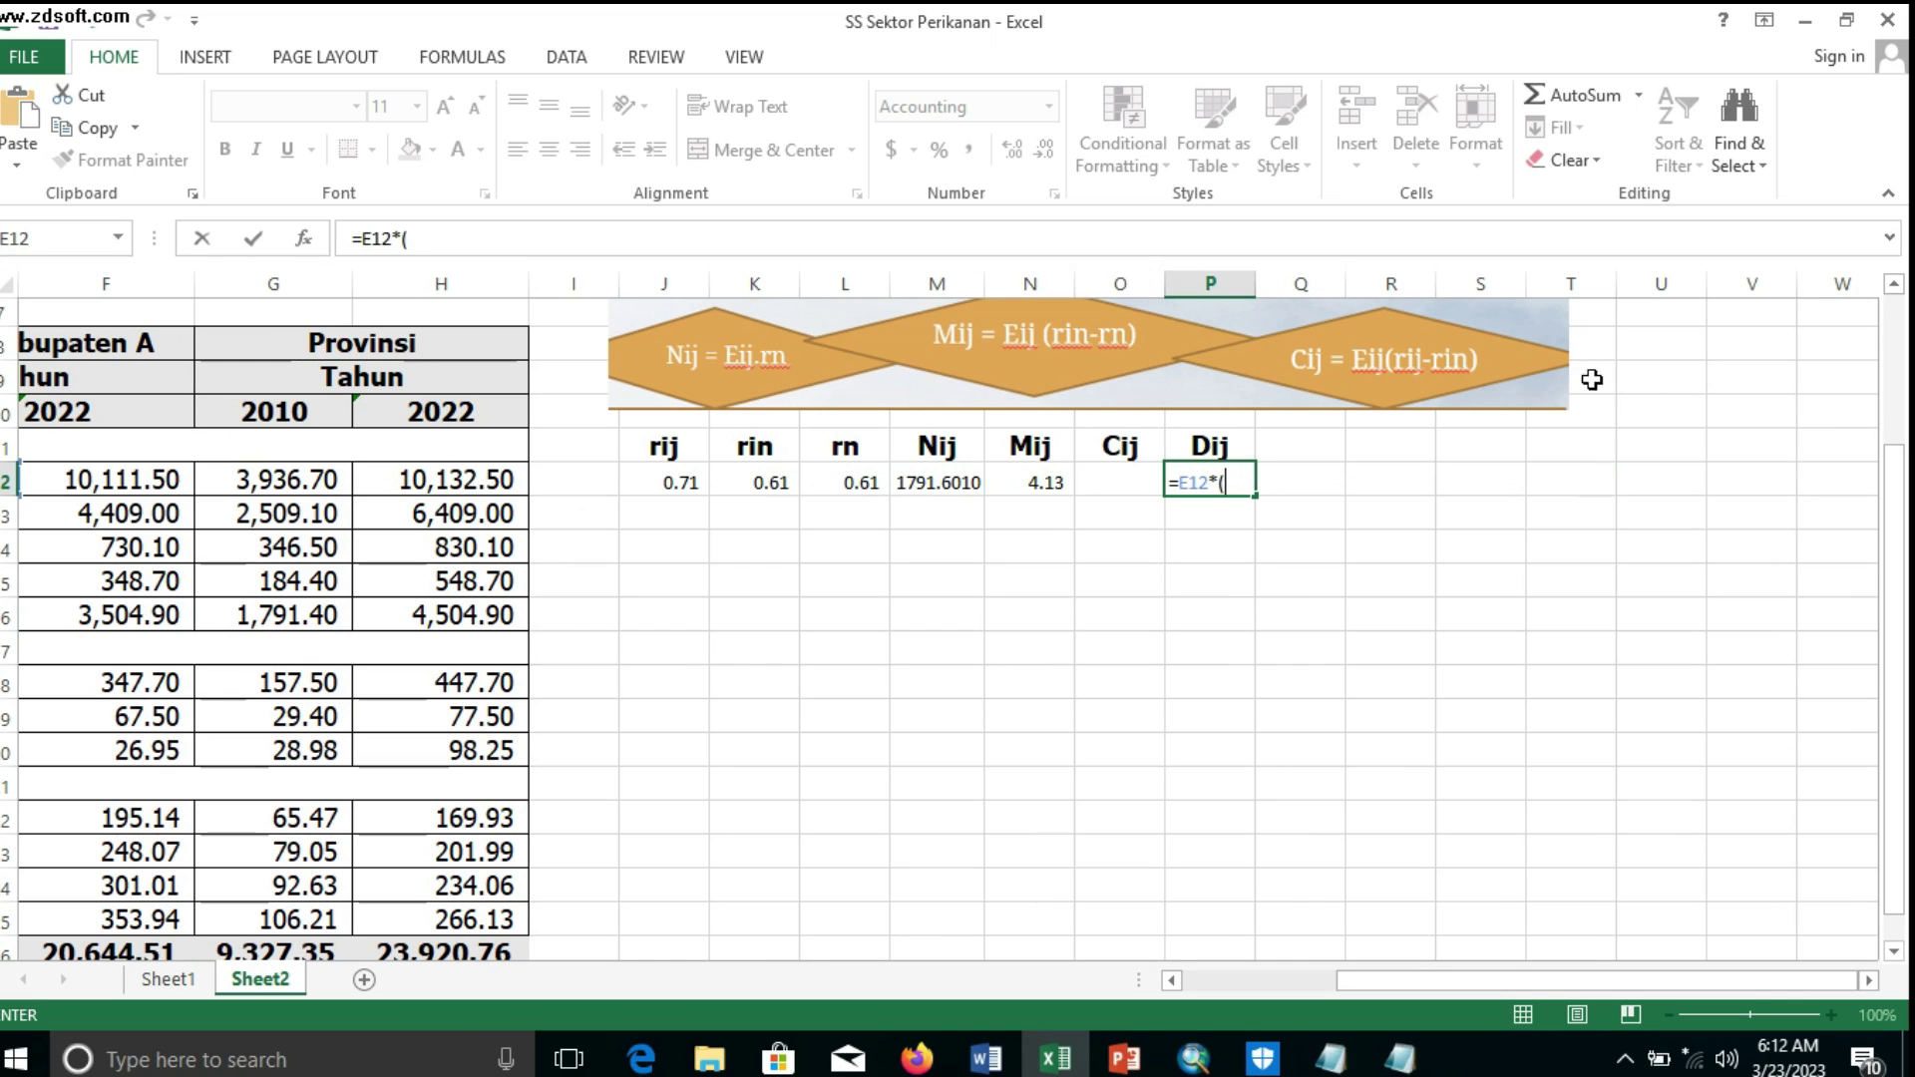
{"action": "left_click", "coordinate": [660, 492]}
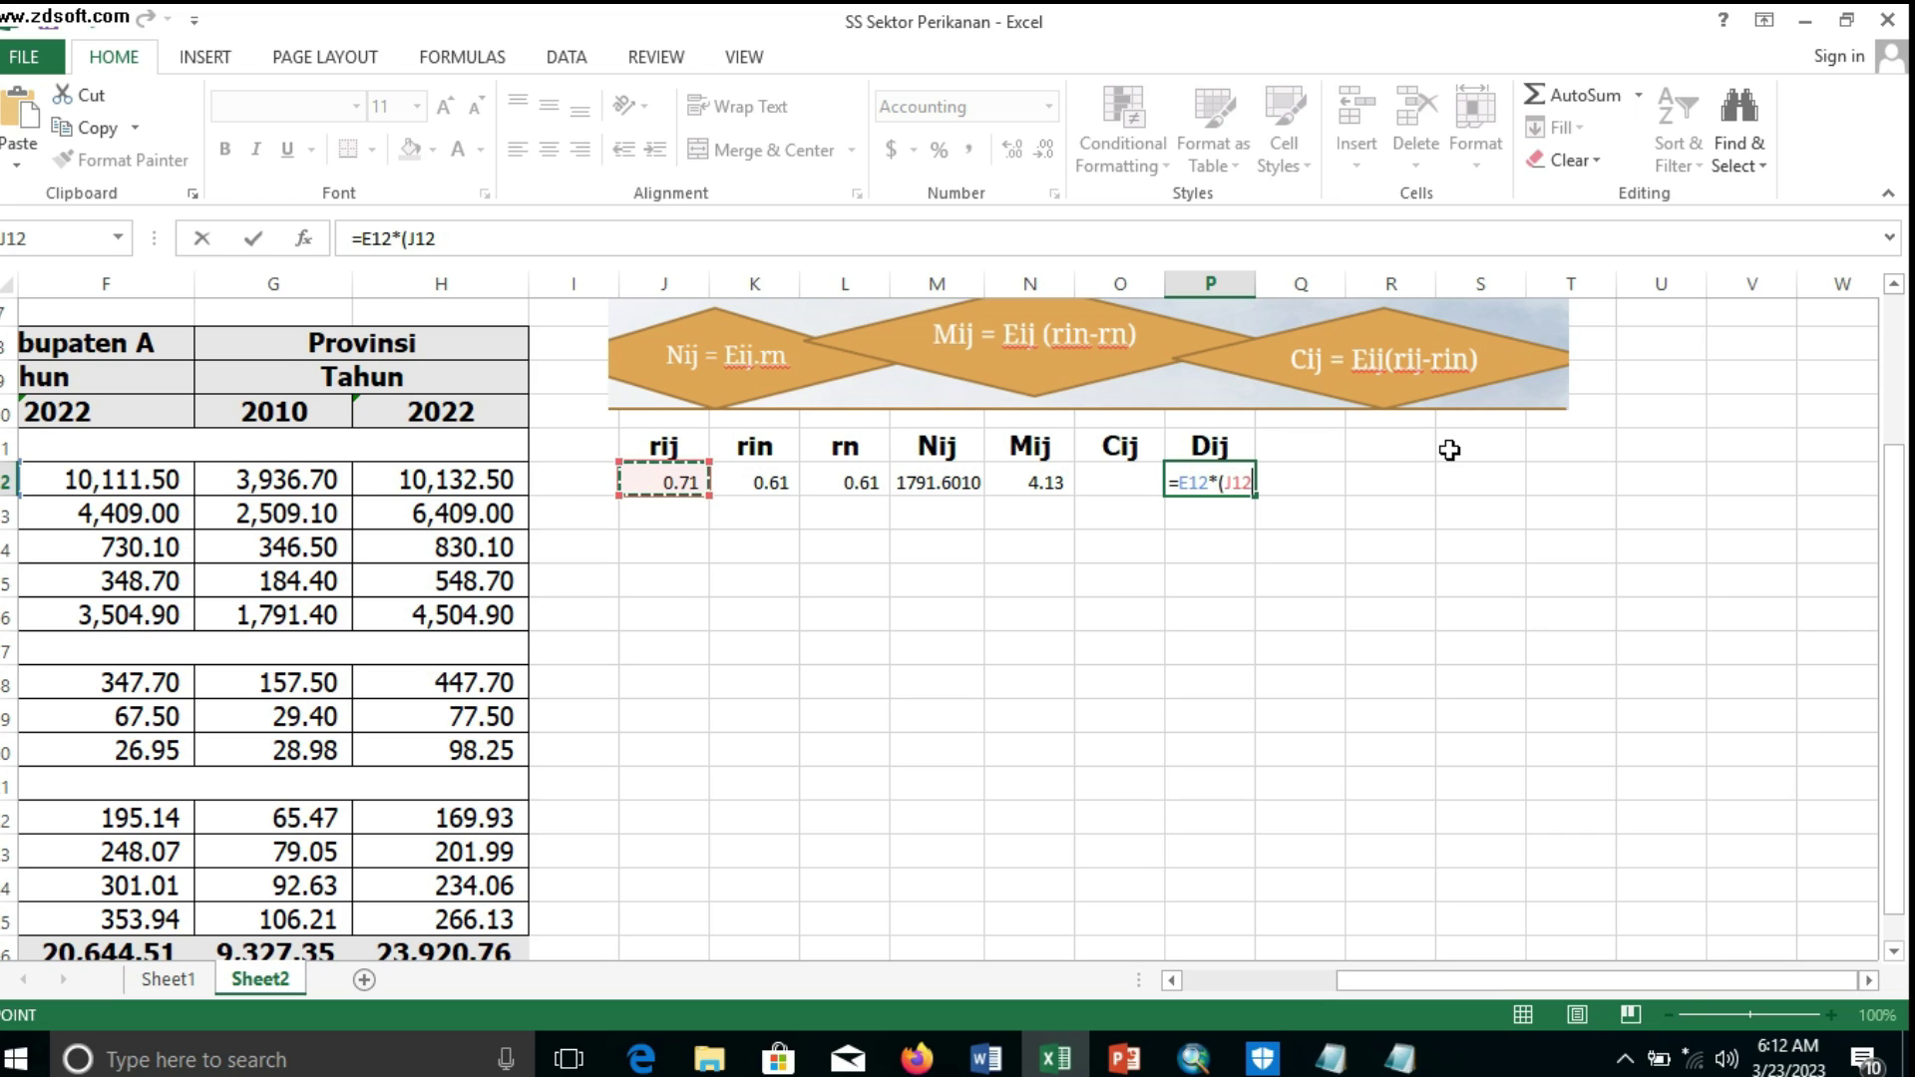
{"action": "type", "text": "-"}
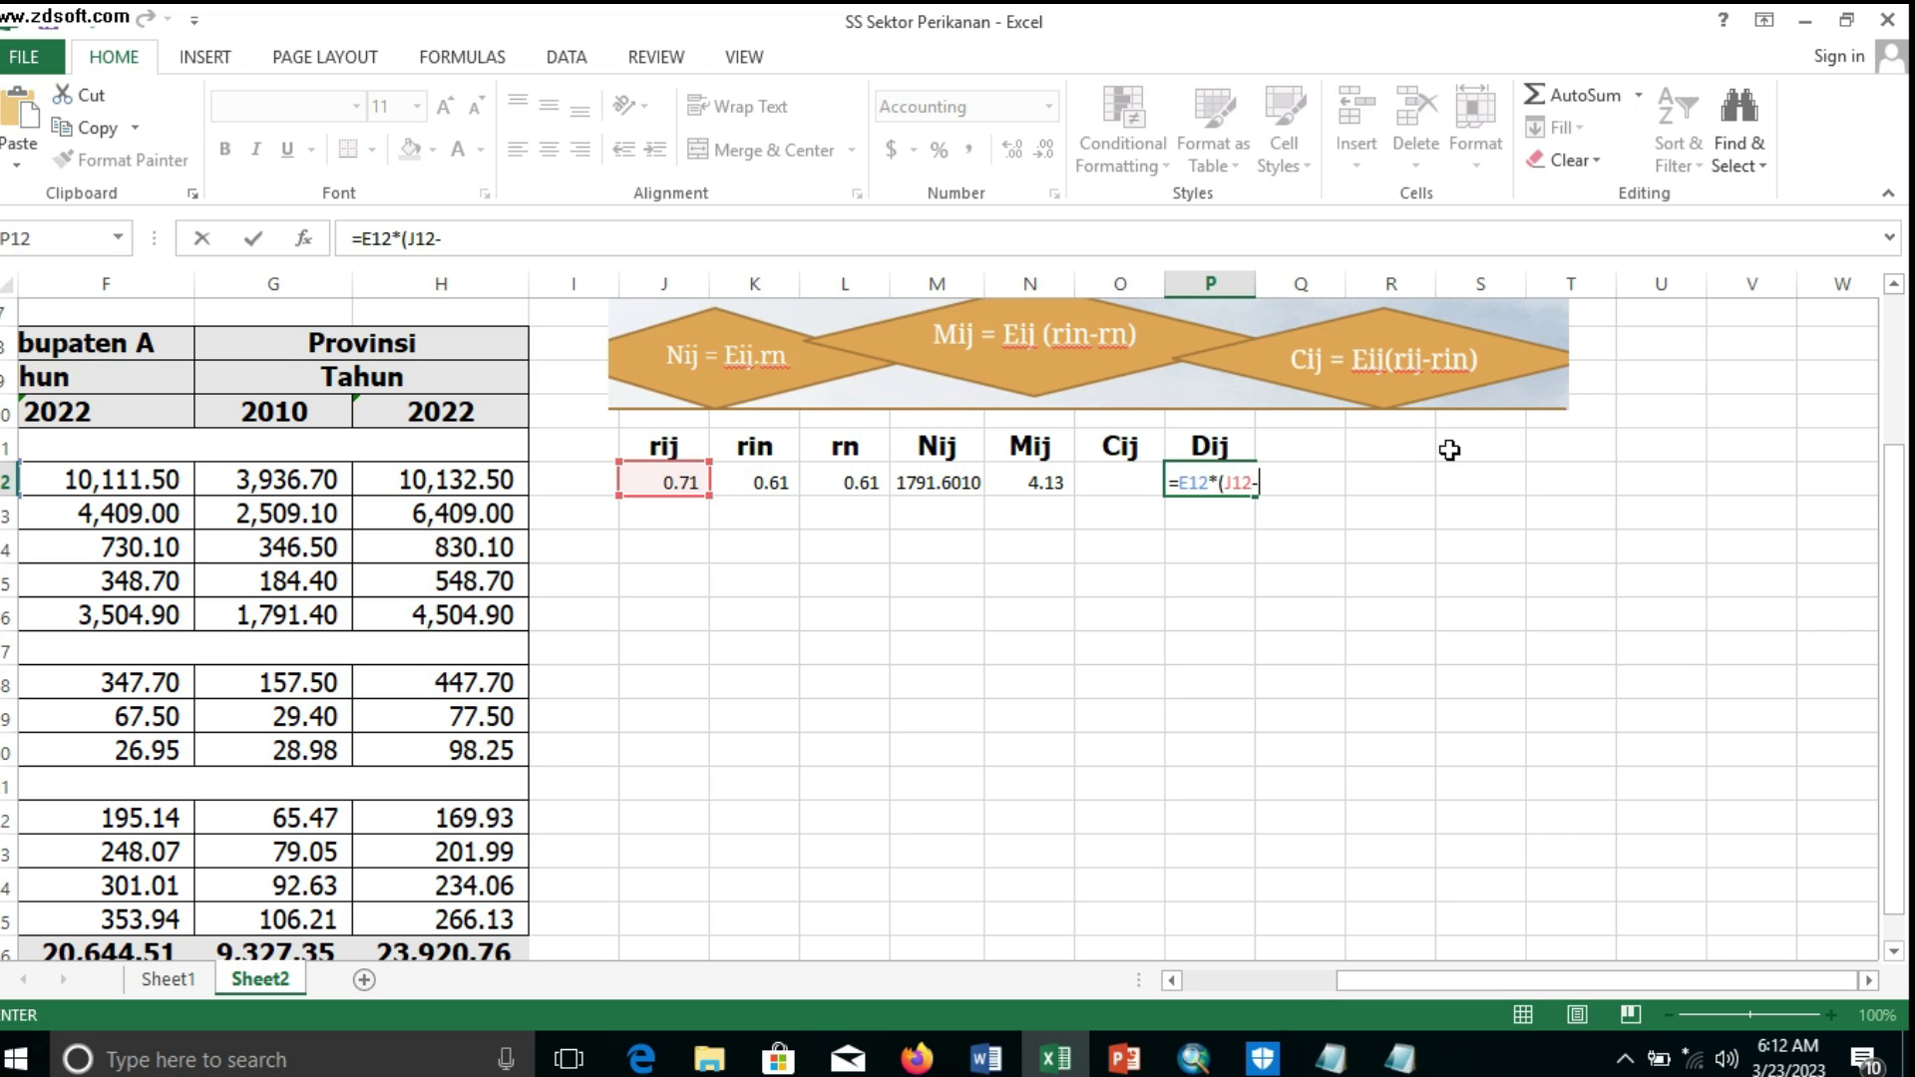
{"action": "left_click", "coordinate": [765, 489]}
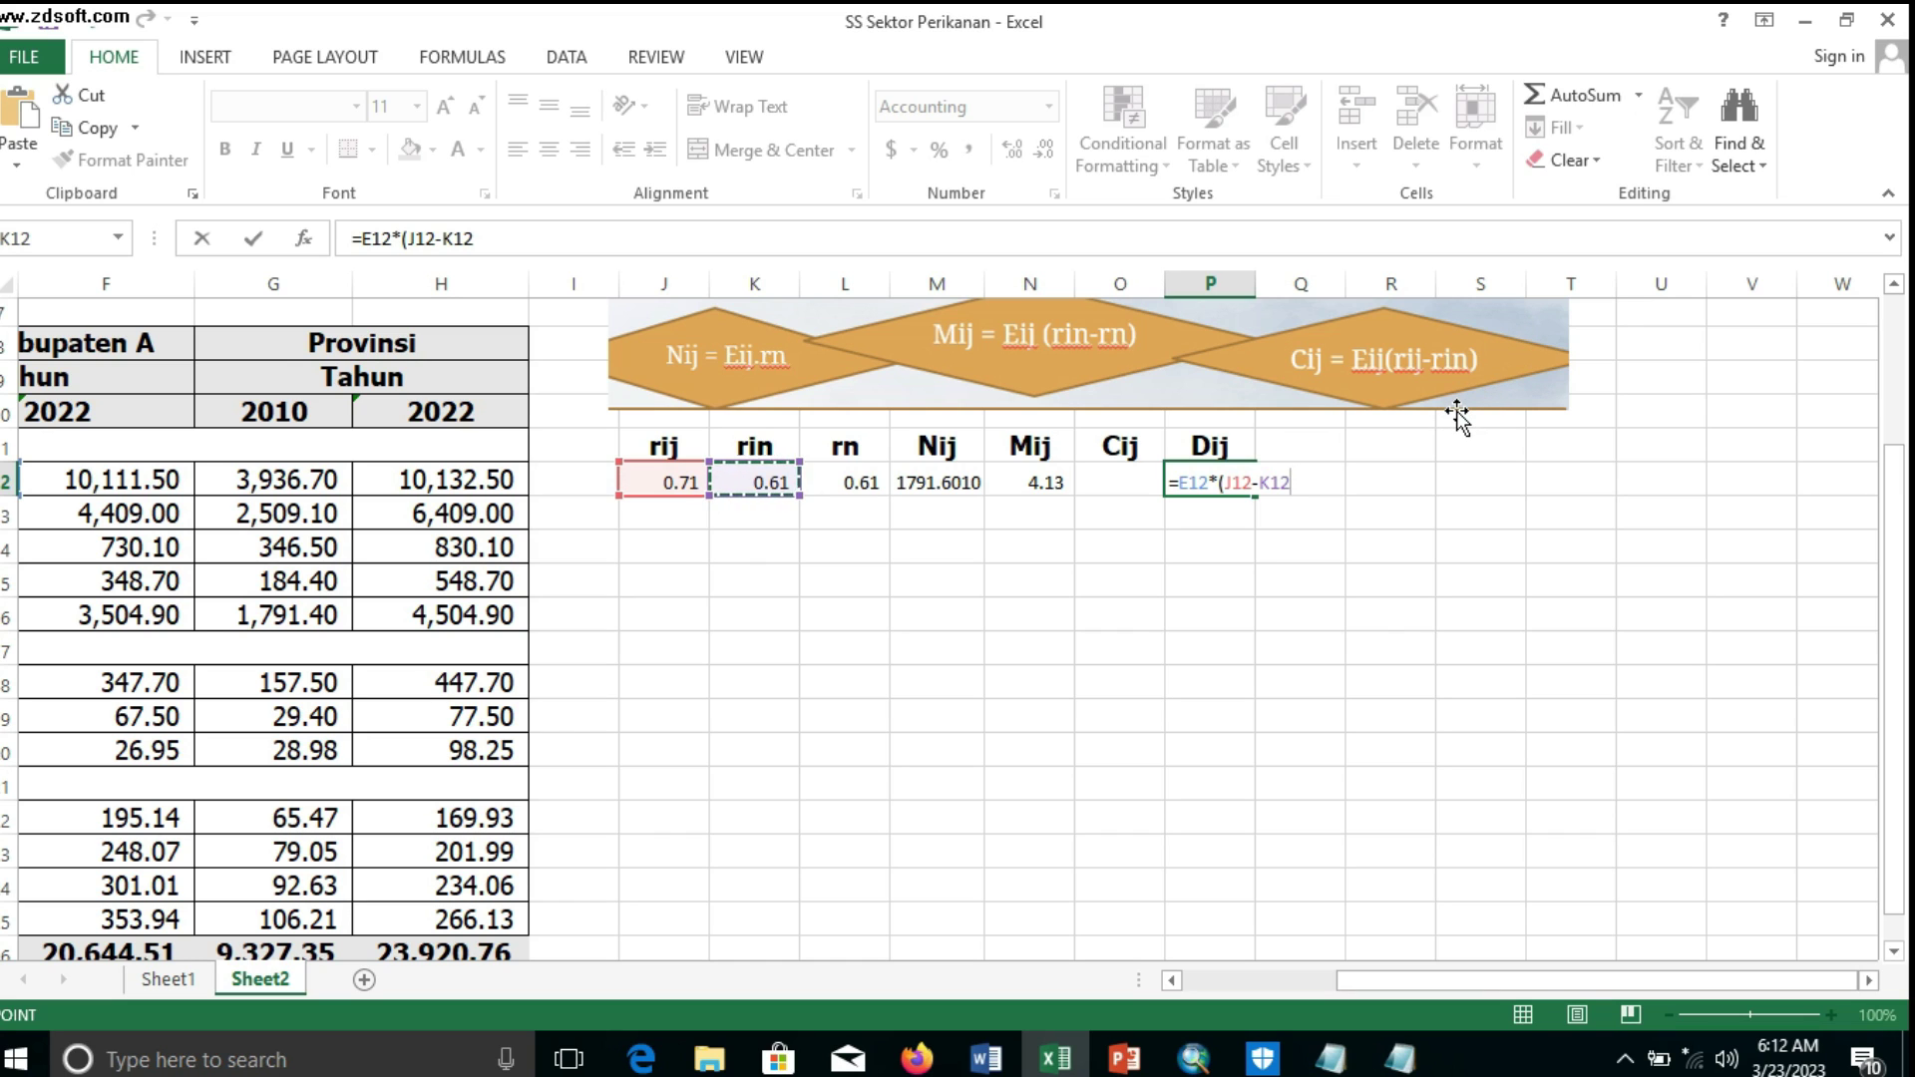
{"action": "key", "text": "Return"}
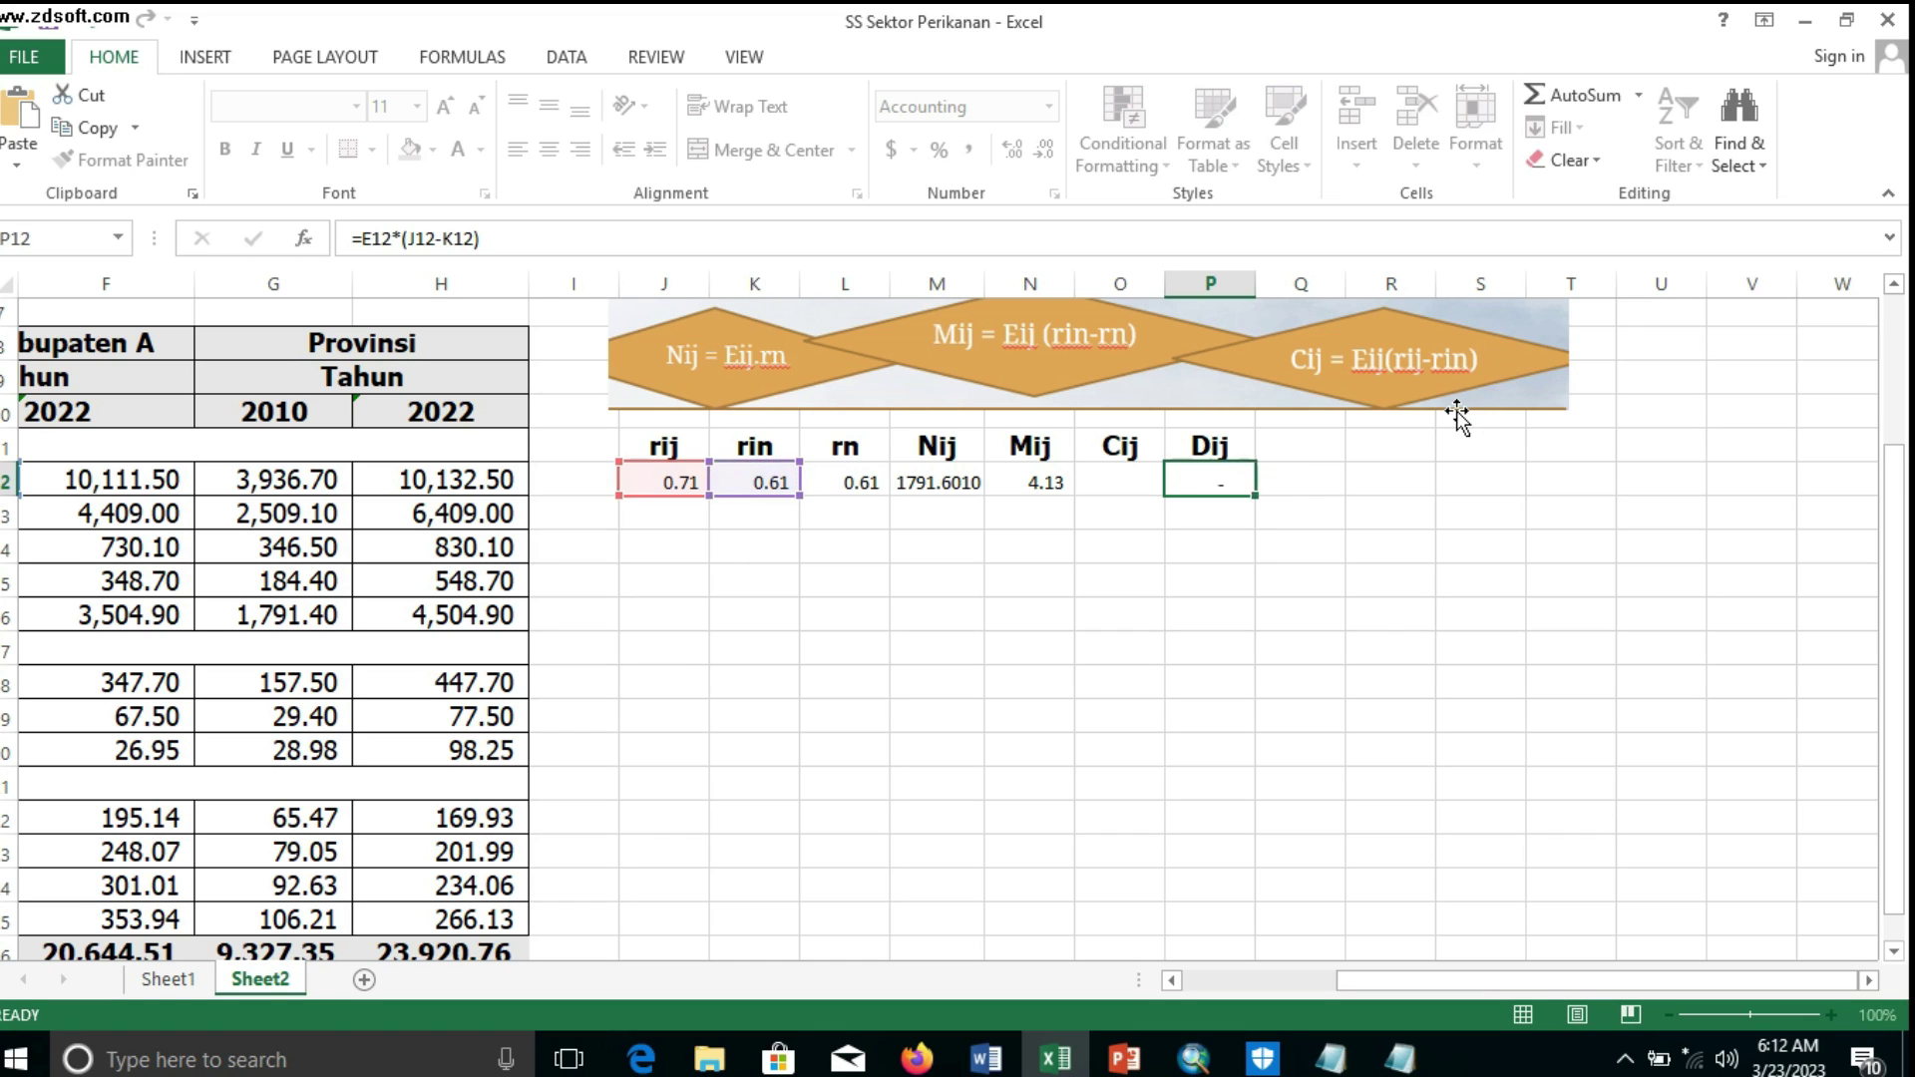
Move the Cij formula from P12 into O12 under the Cij heading
{"action": "left_click", "coordinate": [1527, 516]}
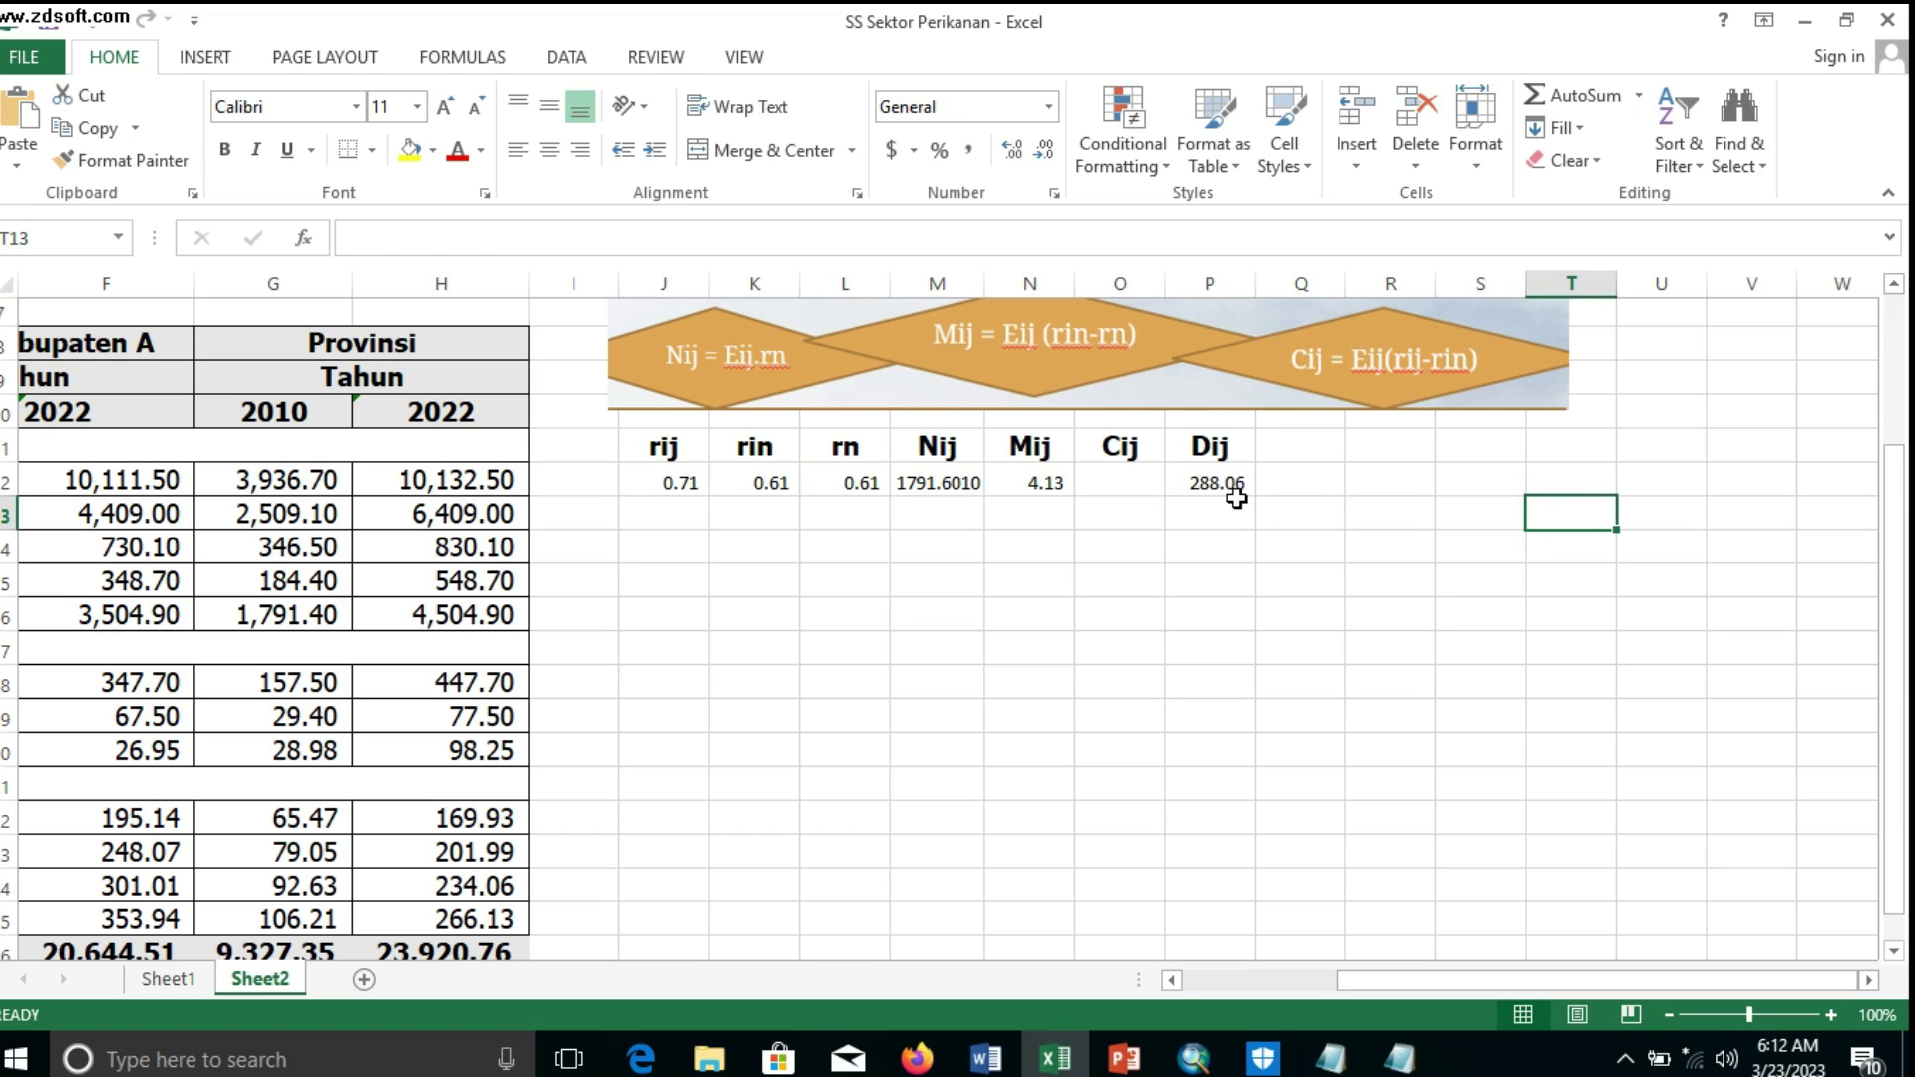
{"action": "left_click", "coordinate": [1233, 492]}
{"action": "left_click_drag", "start_coordinate": [1217, 497], "coordinate": [1142, 499]}
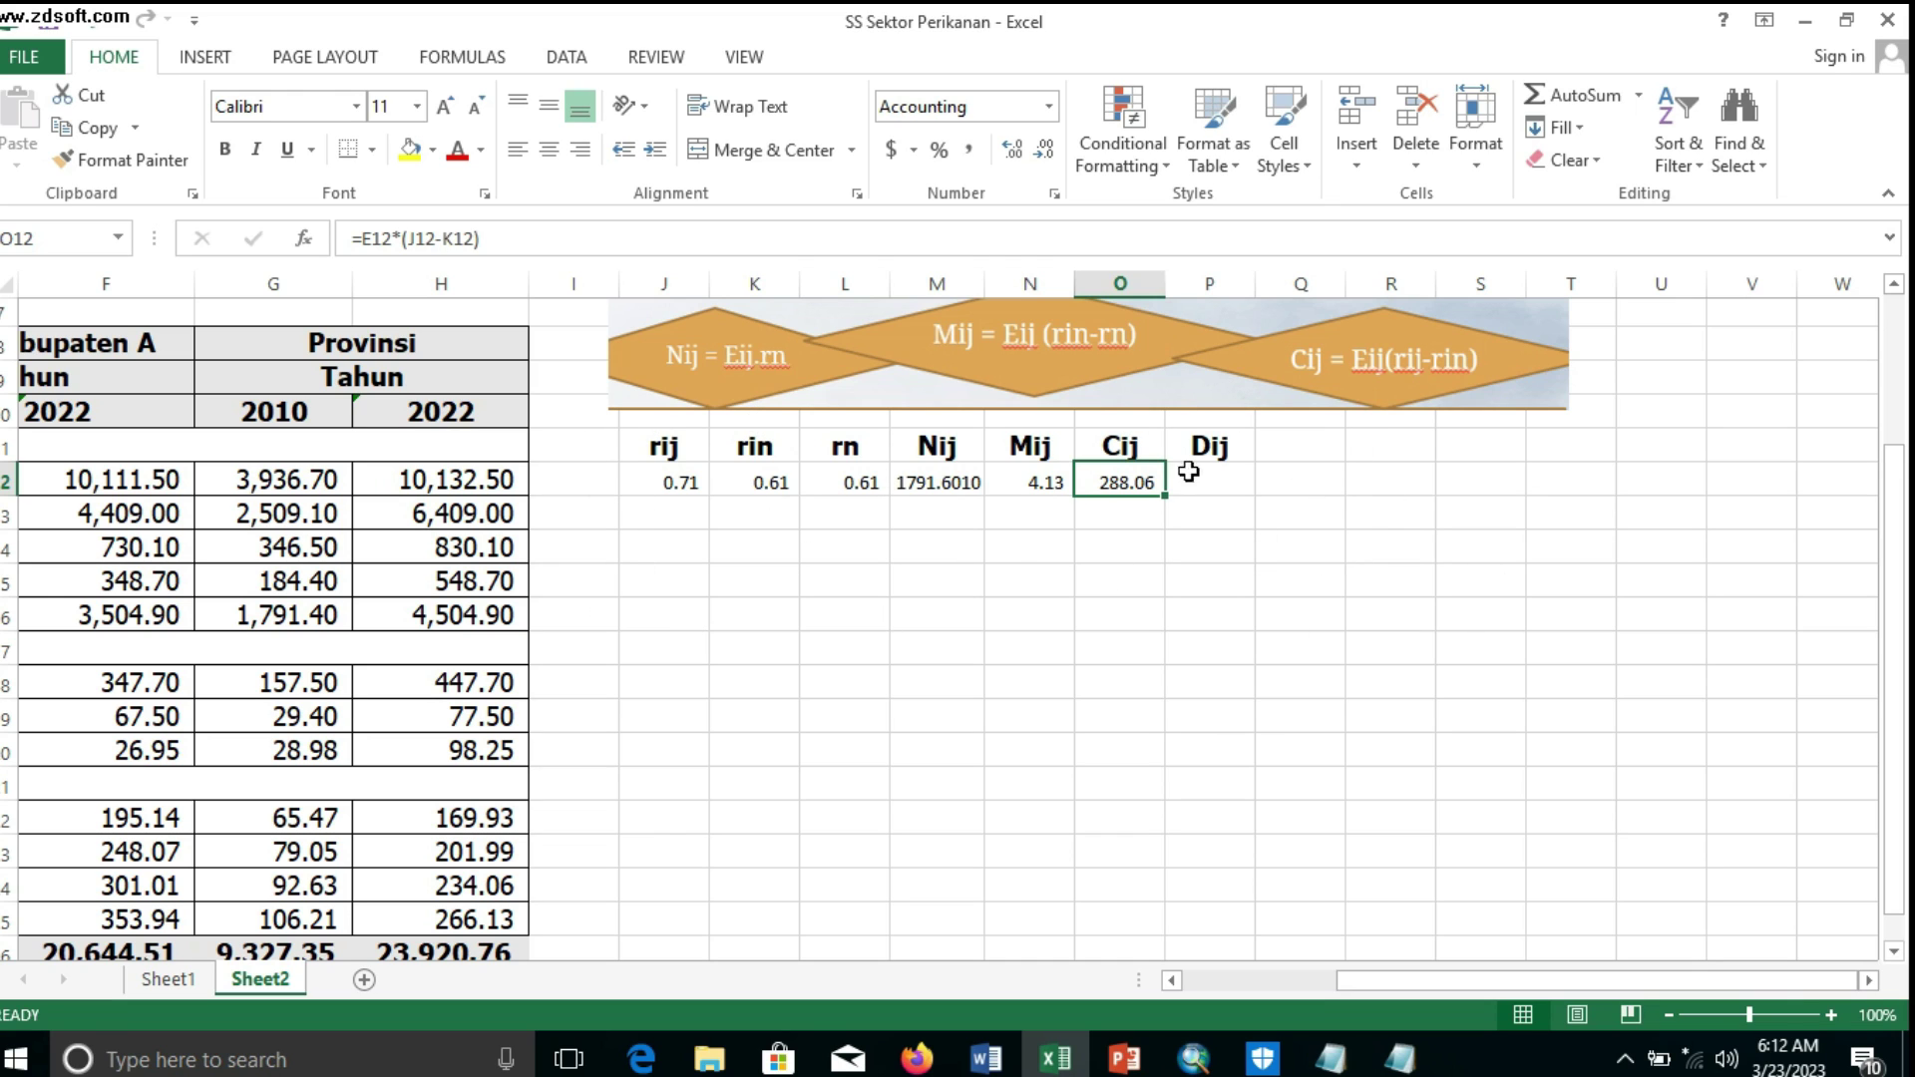
Calculate Dij for Tuna in P12 by summing J12 to O12 with =SUM(J12:O12)
{"action": "left_click", "coordinate": [1216, 484]}
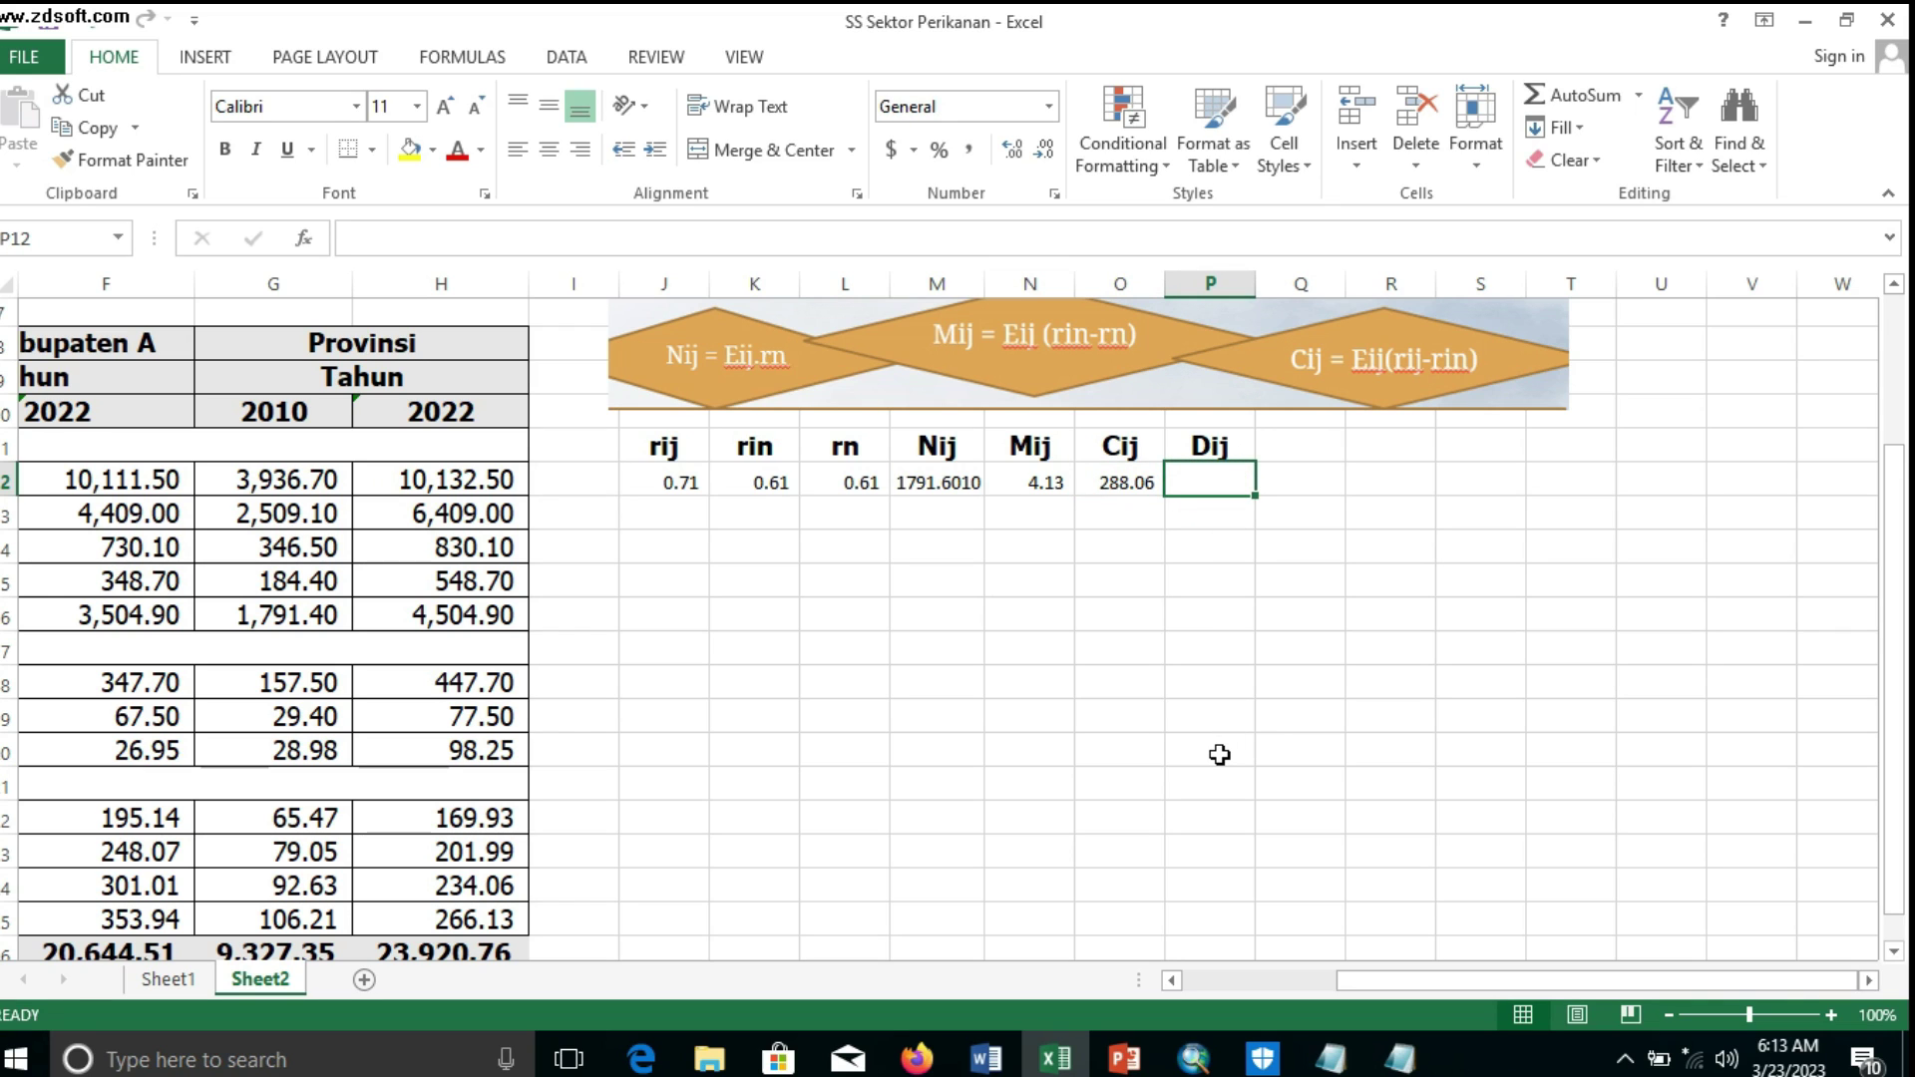
{"action": "type", "text": "=SU"}
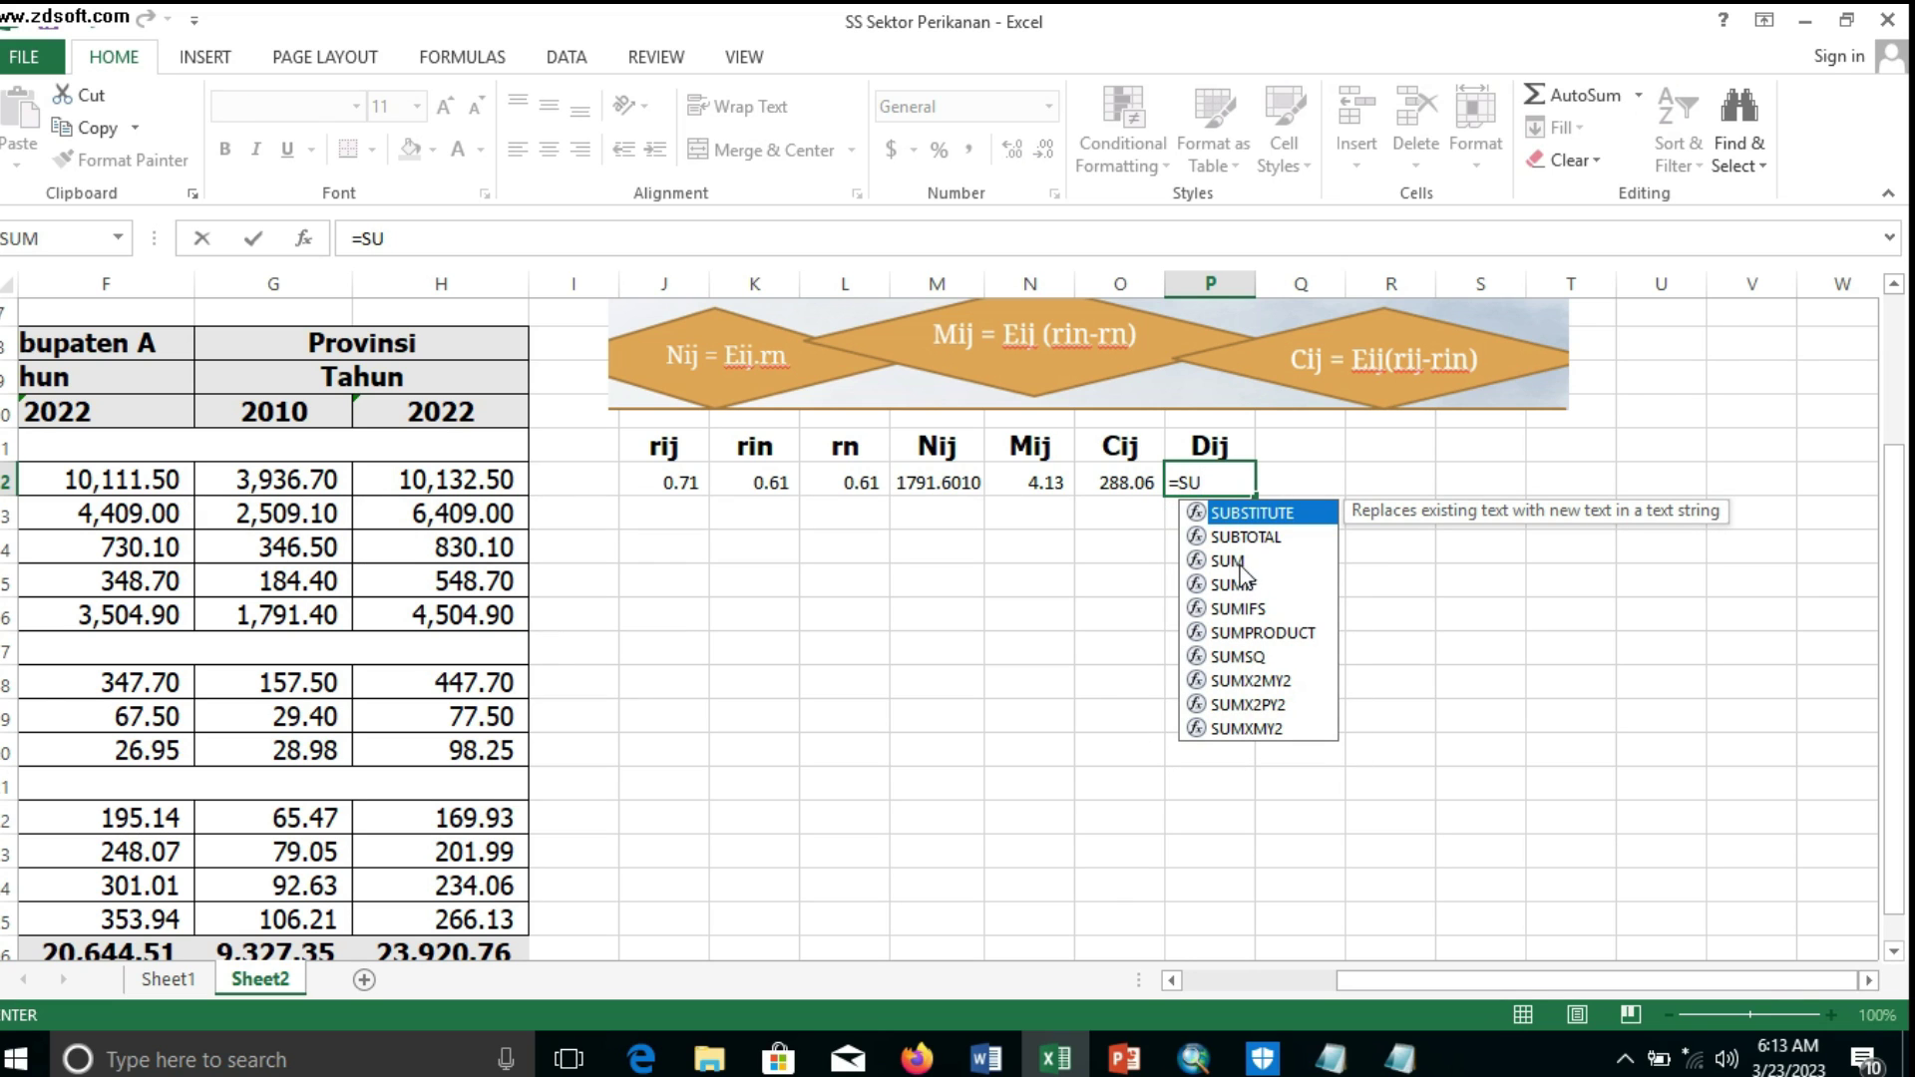
{"action": "double_click", "coordinate": [1237, 560]}
{"action": "left_click", "coordinate": [637, 485]}
{"action": "left_click_drag", "start_coordinate": [676, 484], "coordinate": [1115, 489]}
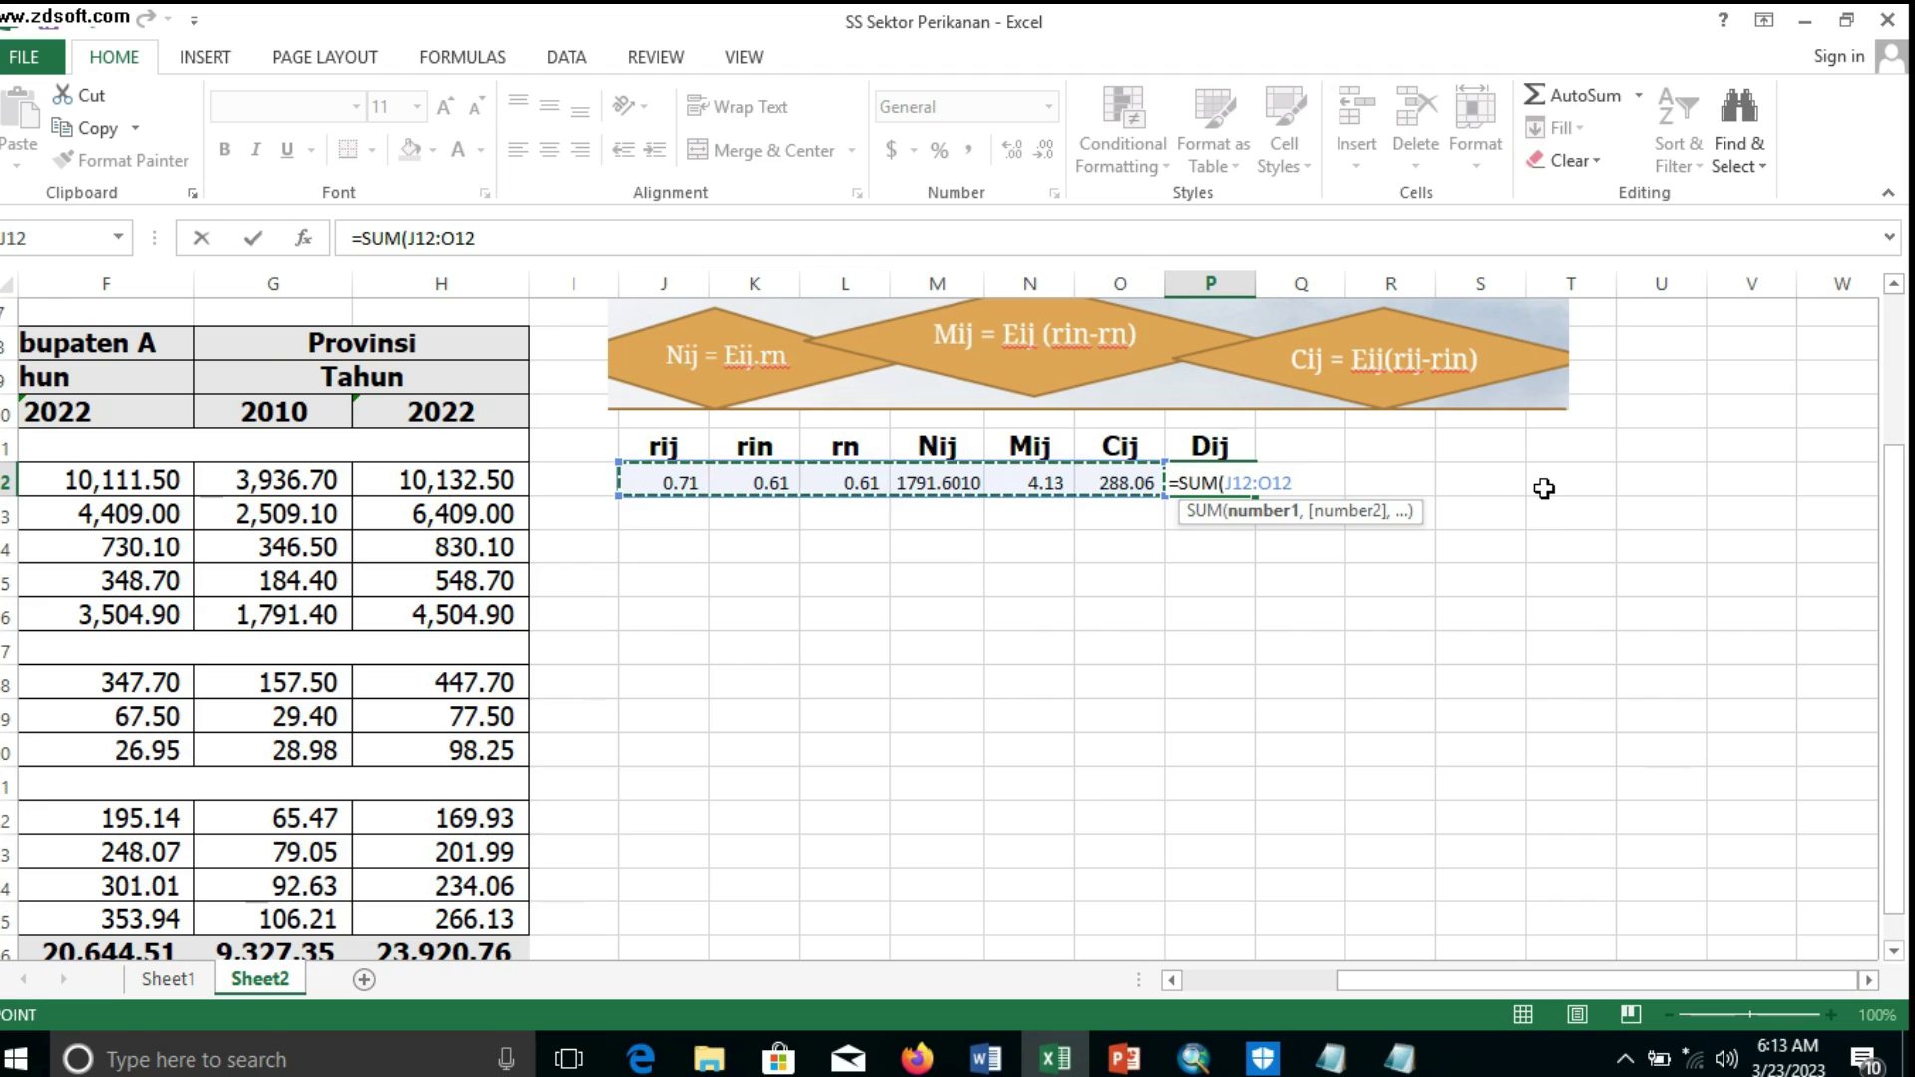
{"action": "key", "text": "Return"}
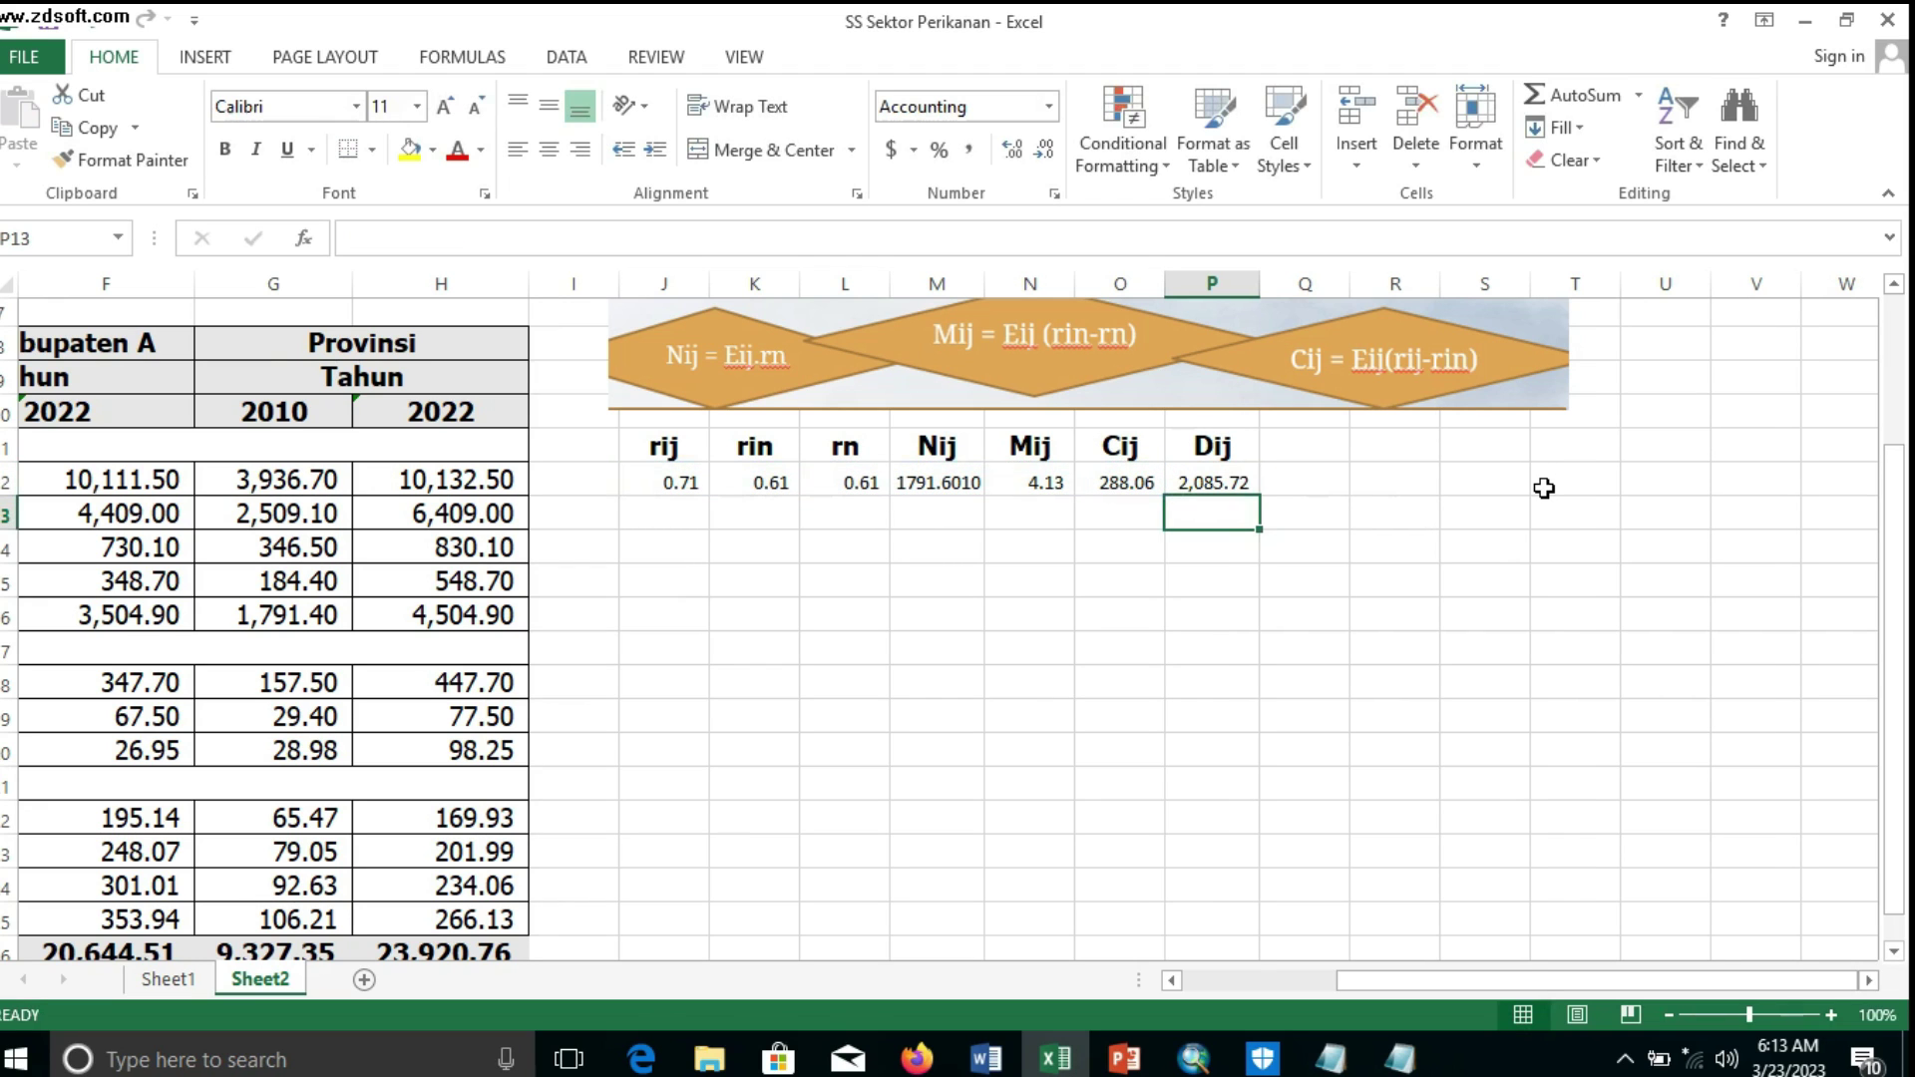
{"action": "left_click", "coordinate": [1338, 606]}
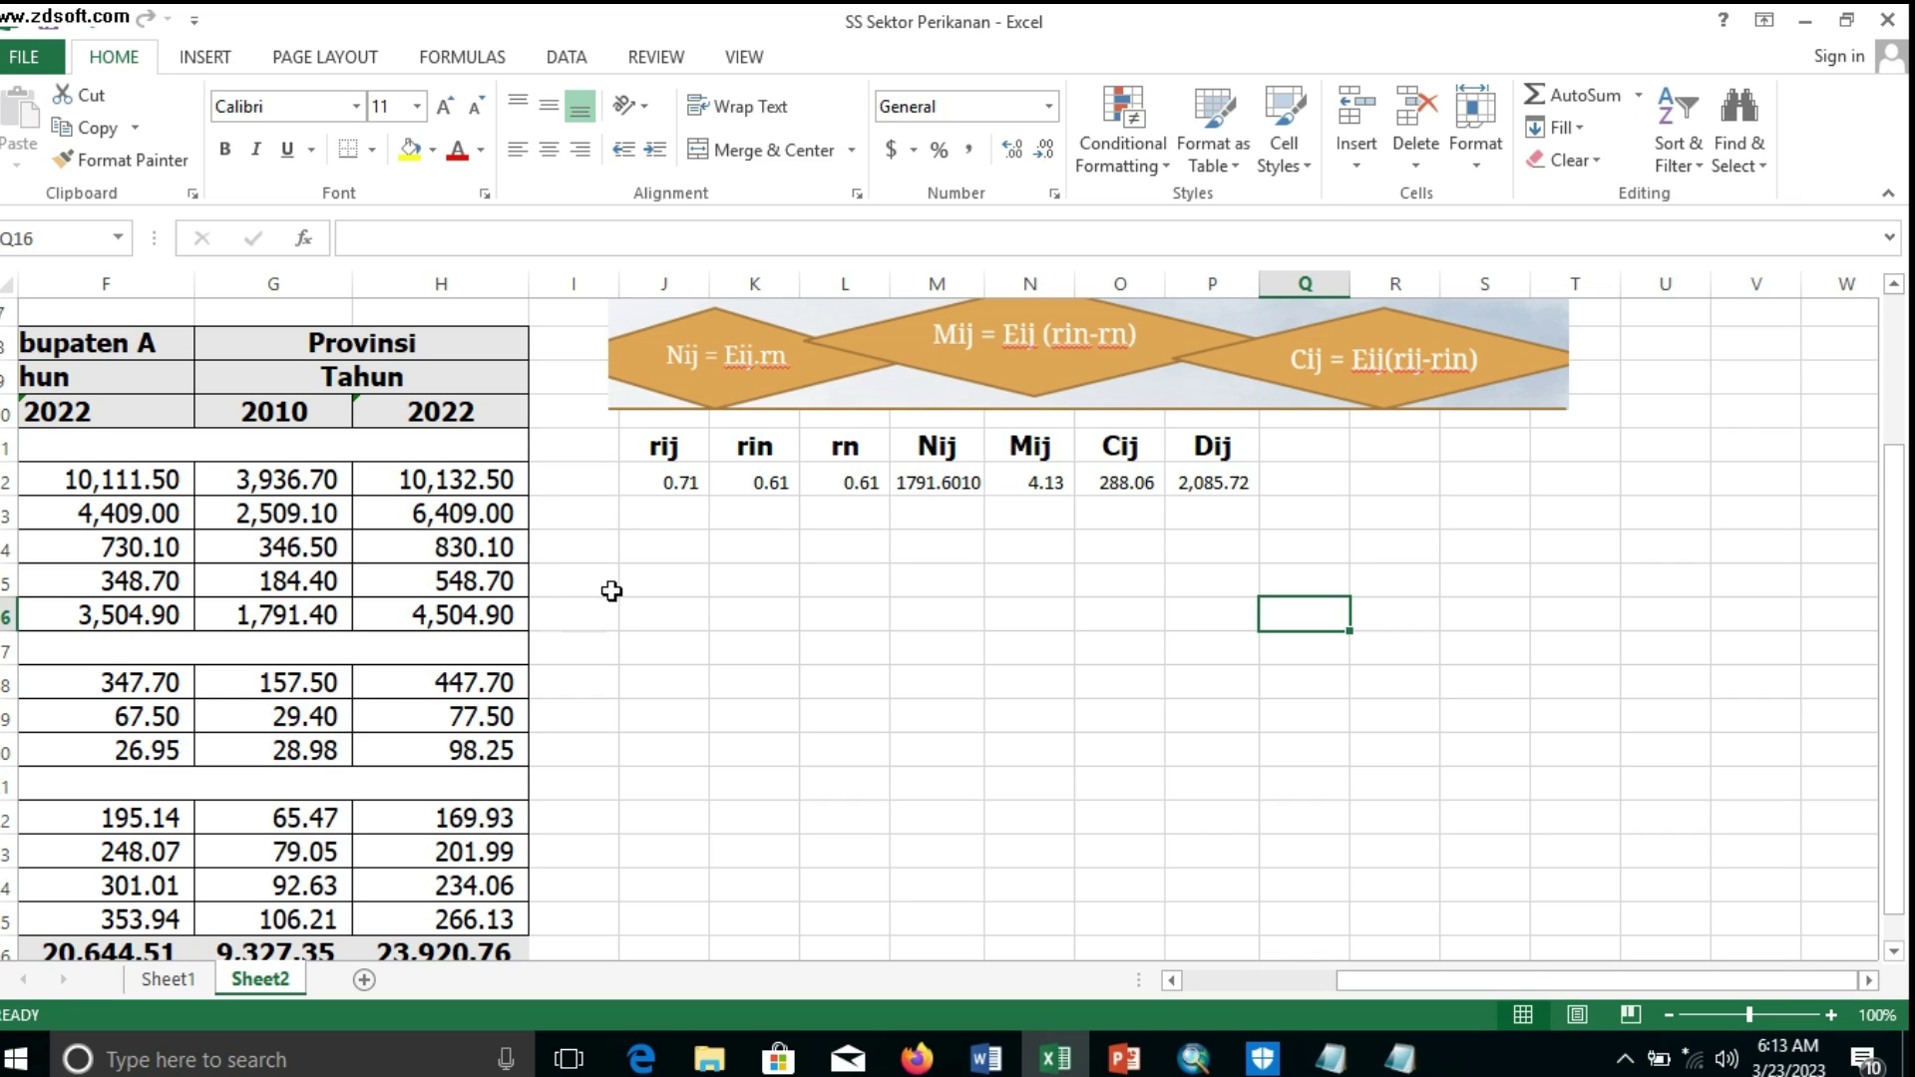
Examine the rn formula in L12 and the Provinsi totals in row 26 that it refers to
{"action": "left_click", "coordinate": [878, 571]}
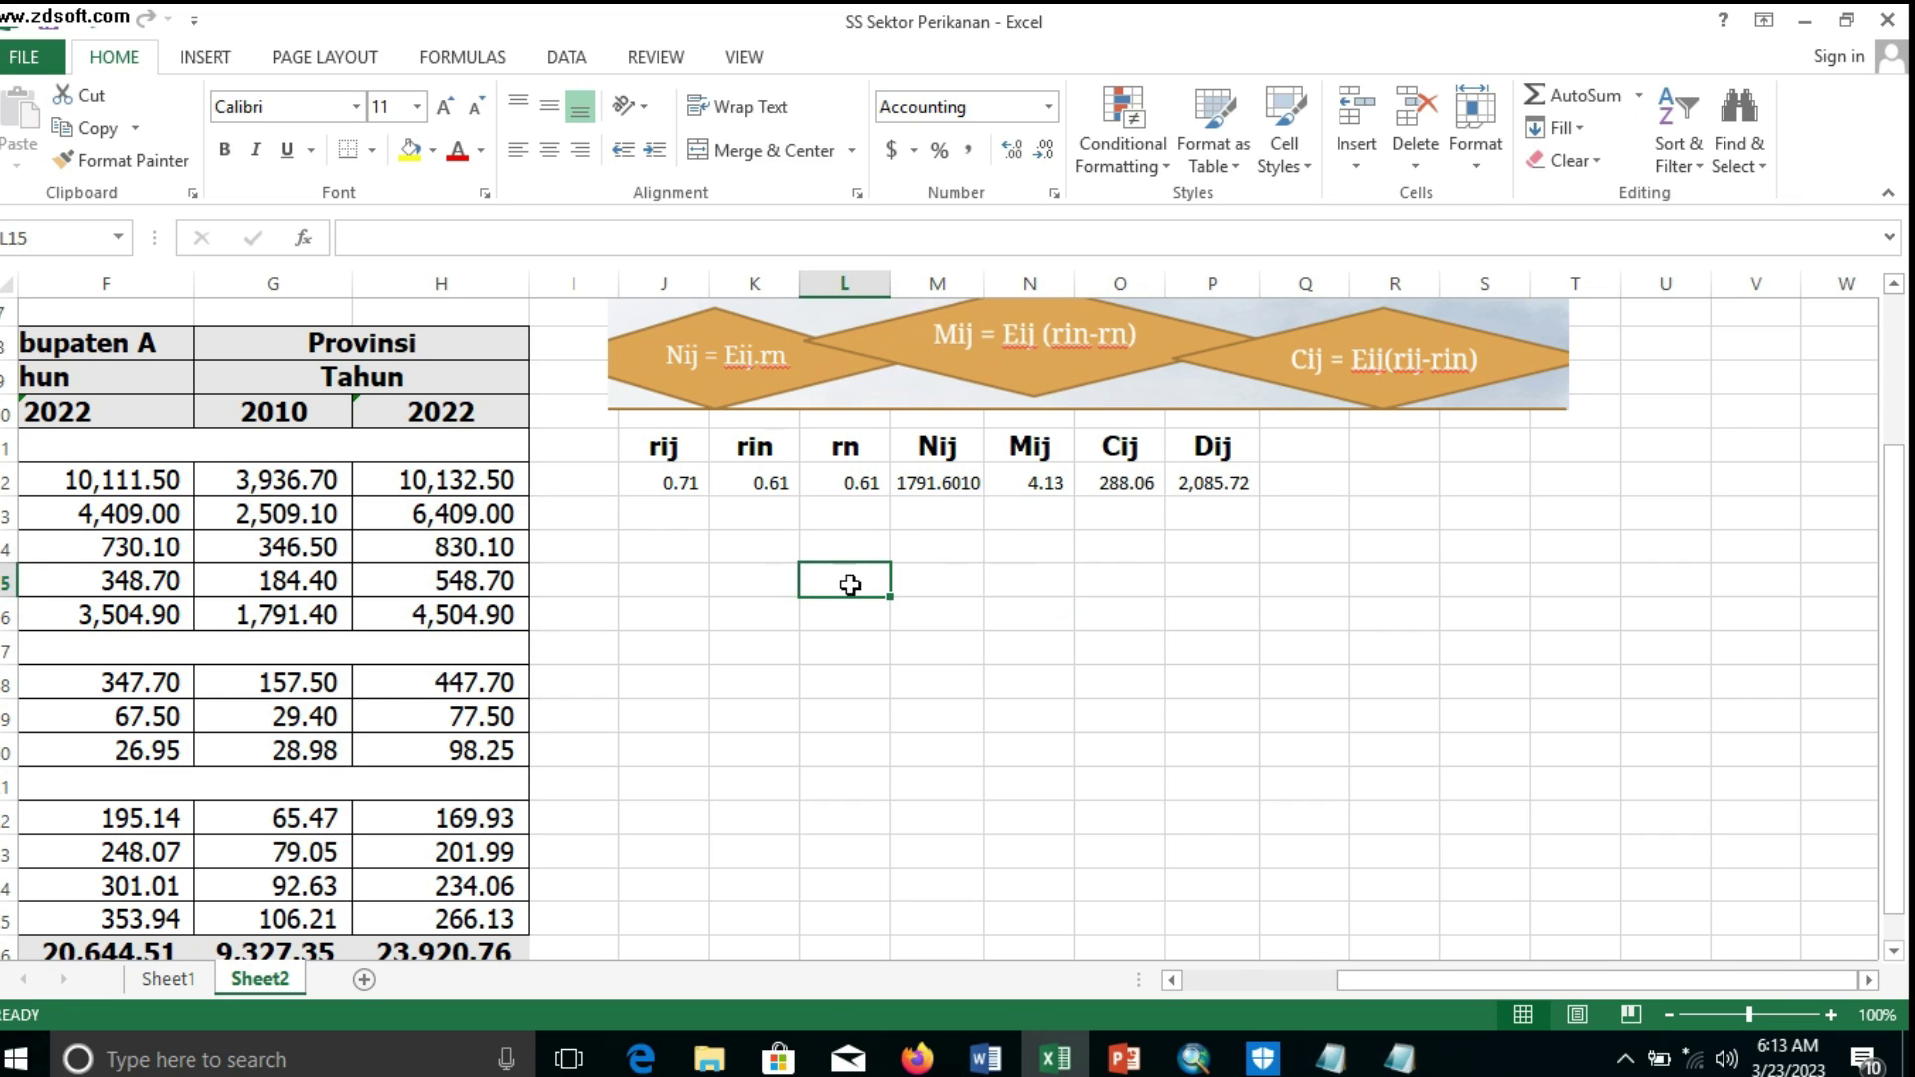
{"action": "left_click", "coordinate": [859, 484]}
{"action": "scroll", "coordinate": [948, 695], "scroll_direction": "down", "scroll_amount": 1}
{"action": "scroll", "coordinate": [949, 694], "scroll_direction": "down", "scroll_amount": 1}
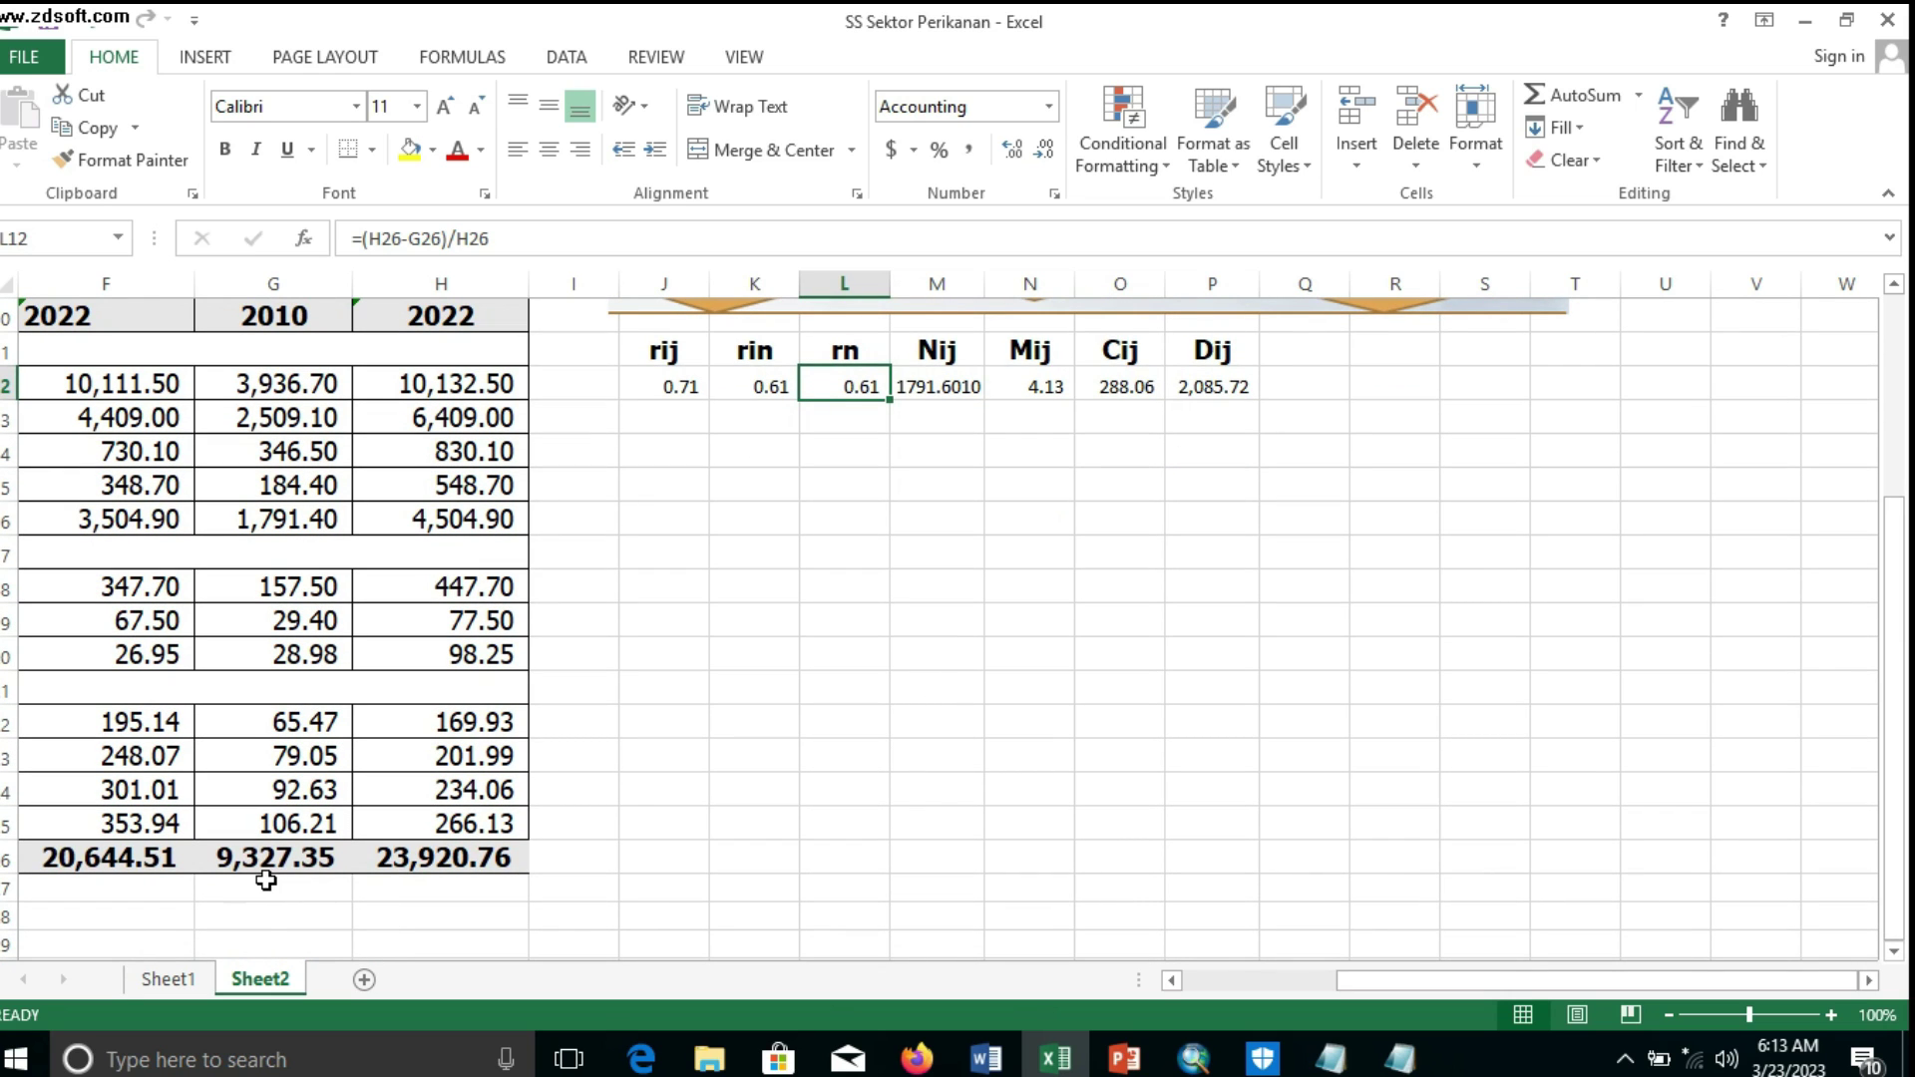
{"action": "scroll", "coordinate": [309, 584], "scroll_direction": "up", "scroll_amount": 1}
{"action": "scroll", "coordinate": [320, 586], "scroll_direction": "down", "scroll_amount": 2}
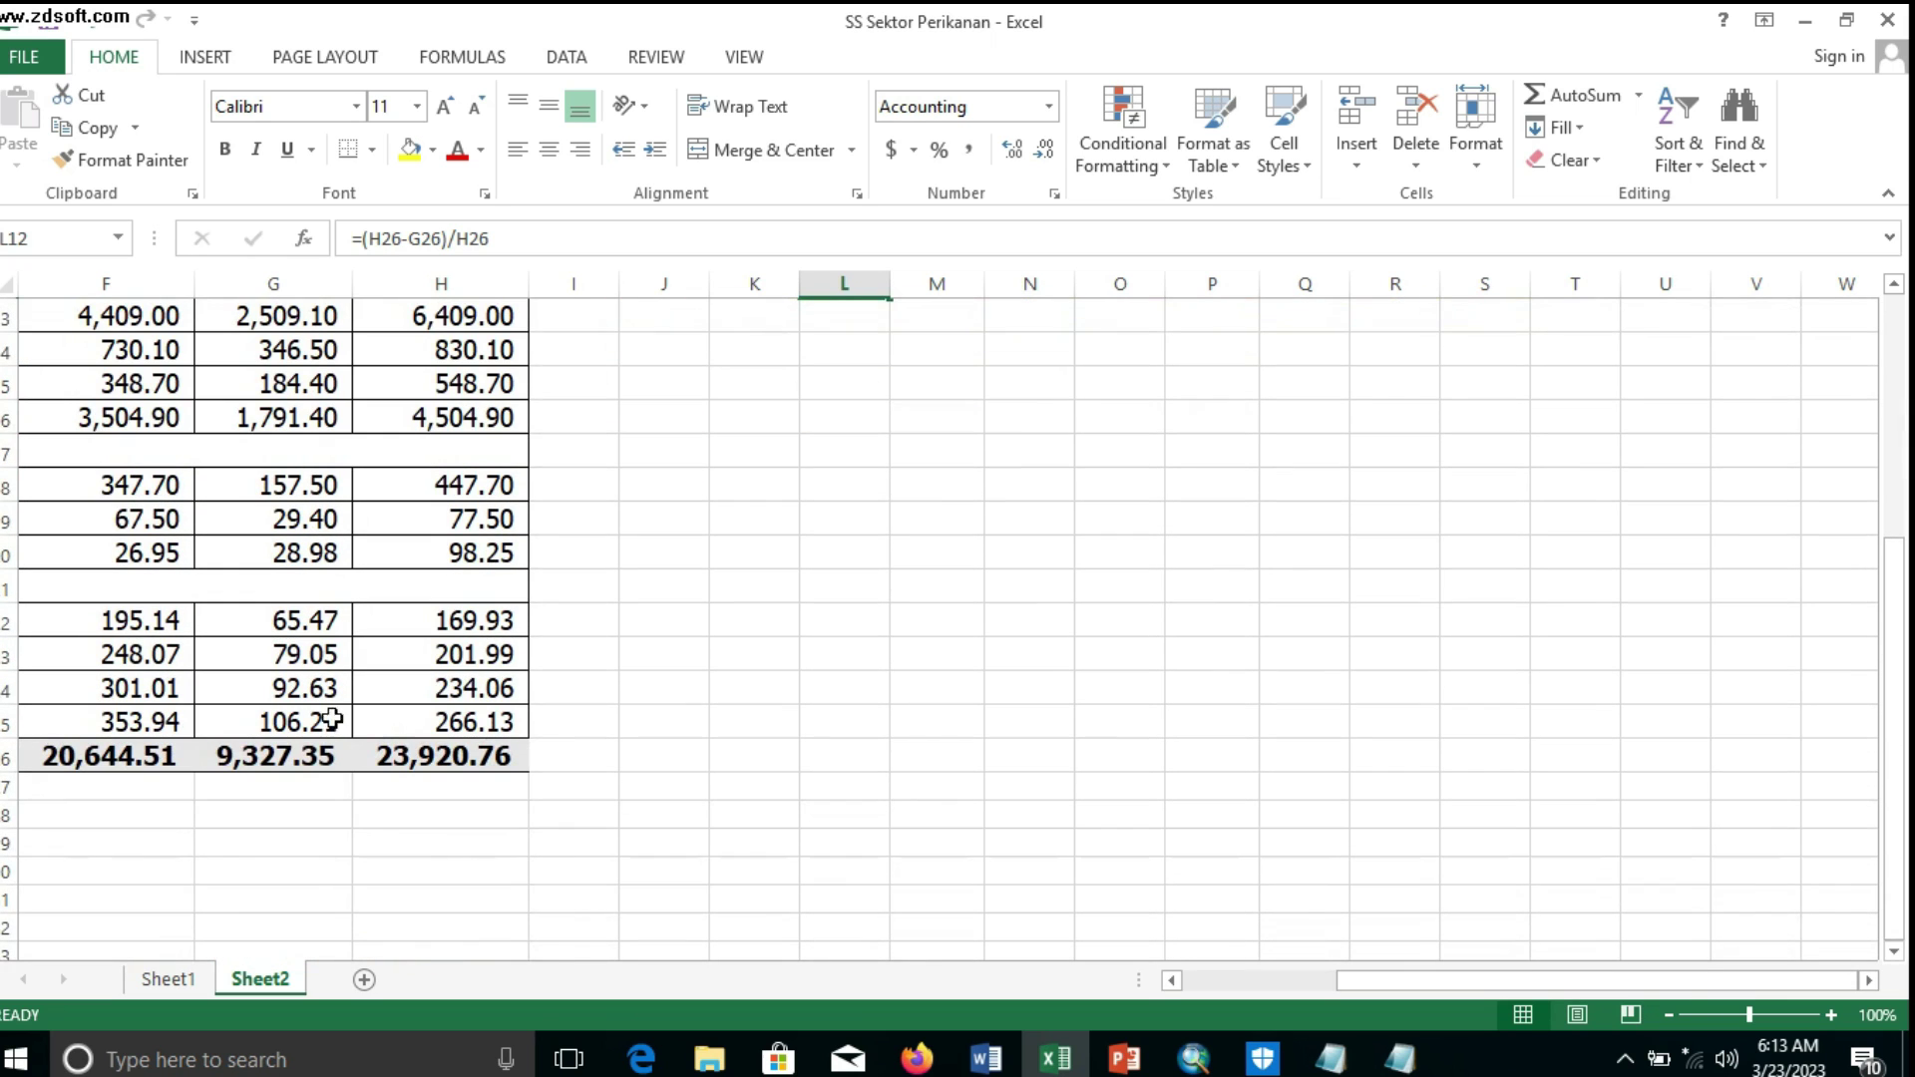
{"action": "scroll", "coordinate": [311, 816], "scroll_direction": "up", "scroll_amount": 3}
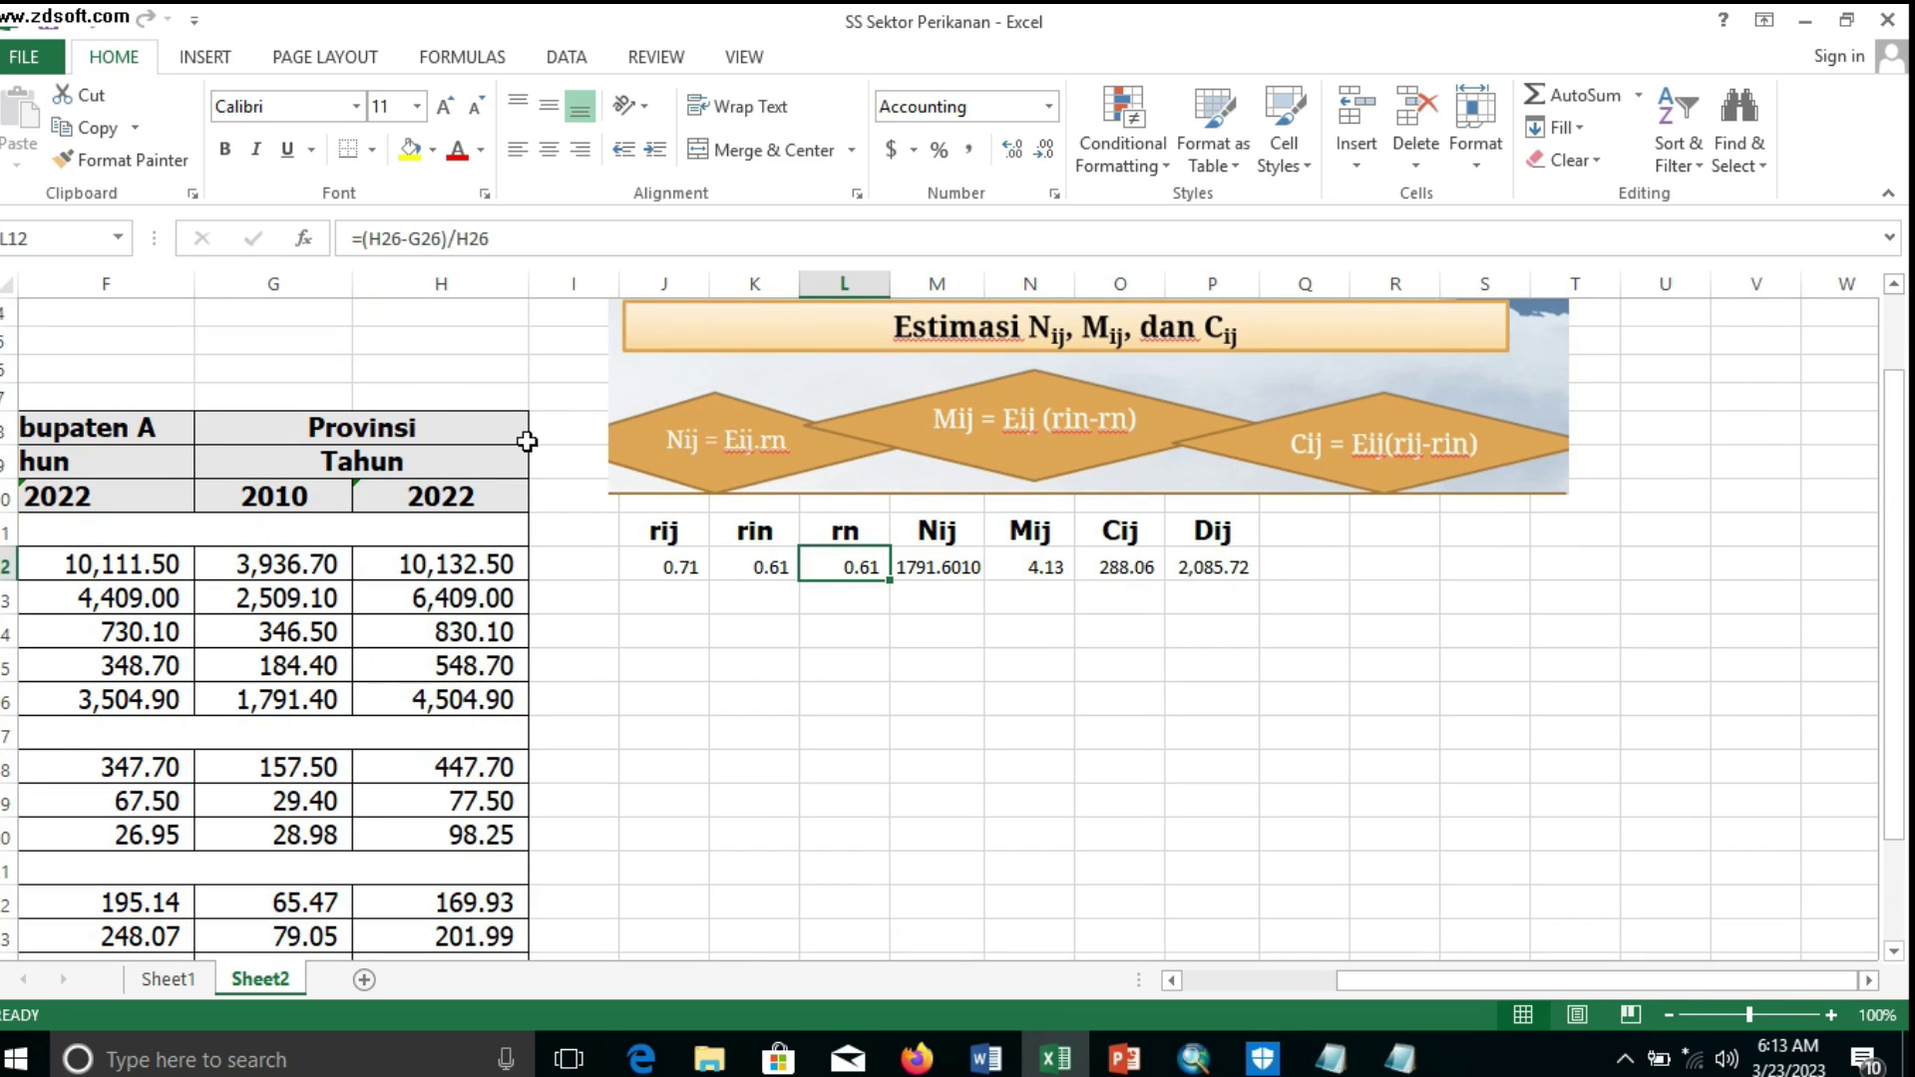
{"action": "scroll", "coordinate": [898, 547], "scroll_direction": "down", "scroll_amount": 2}
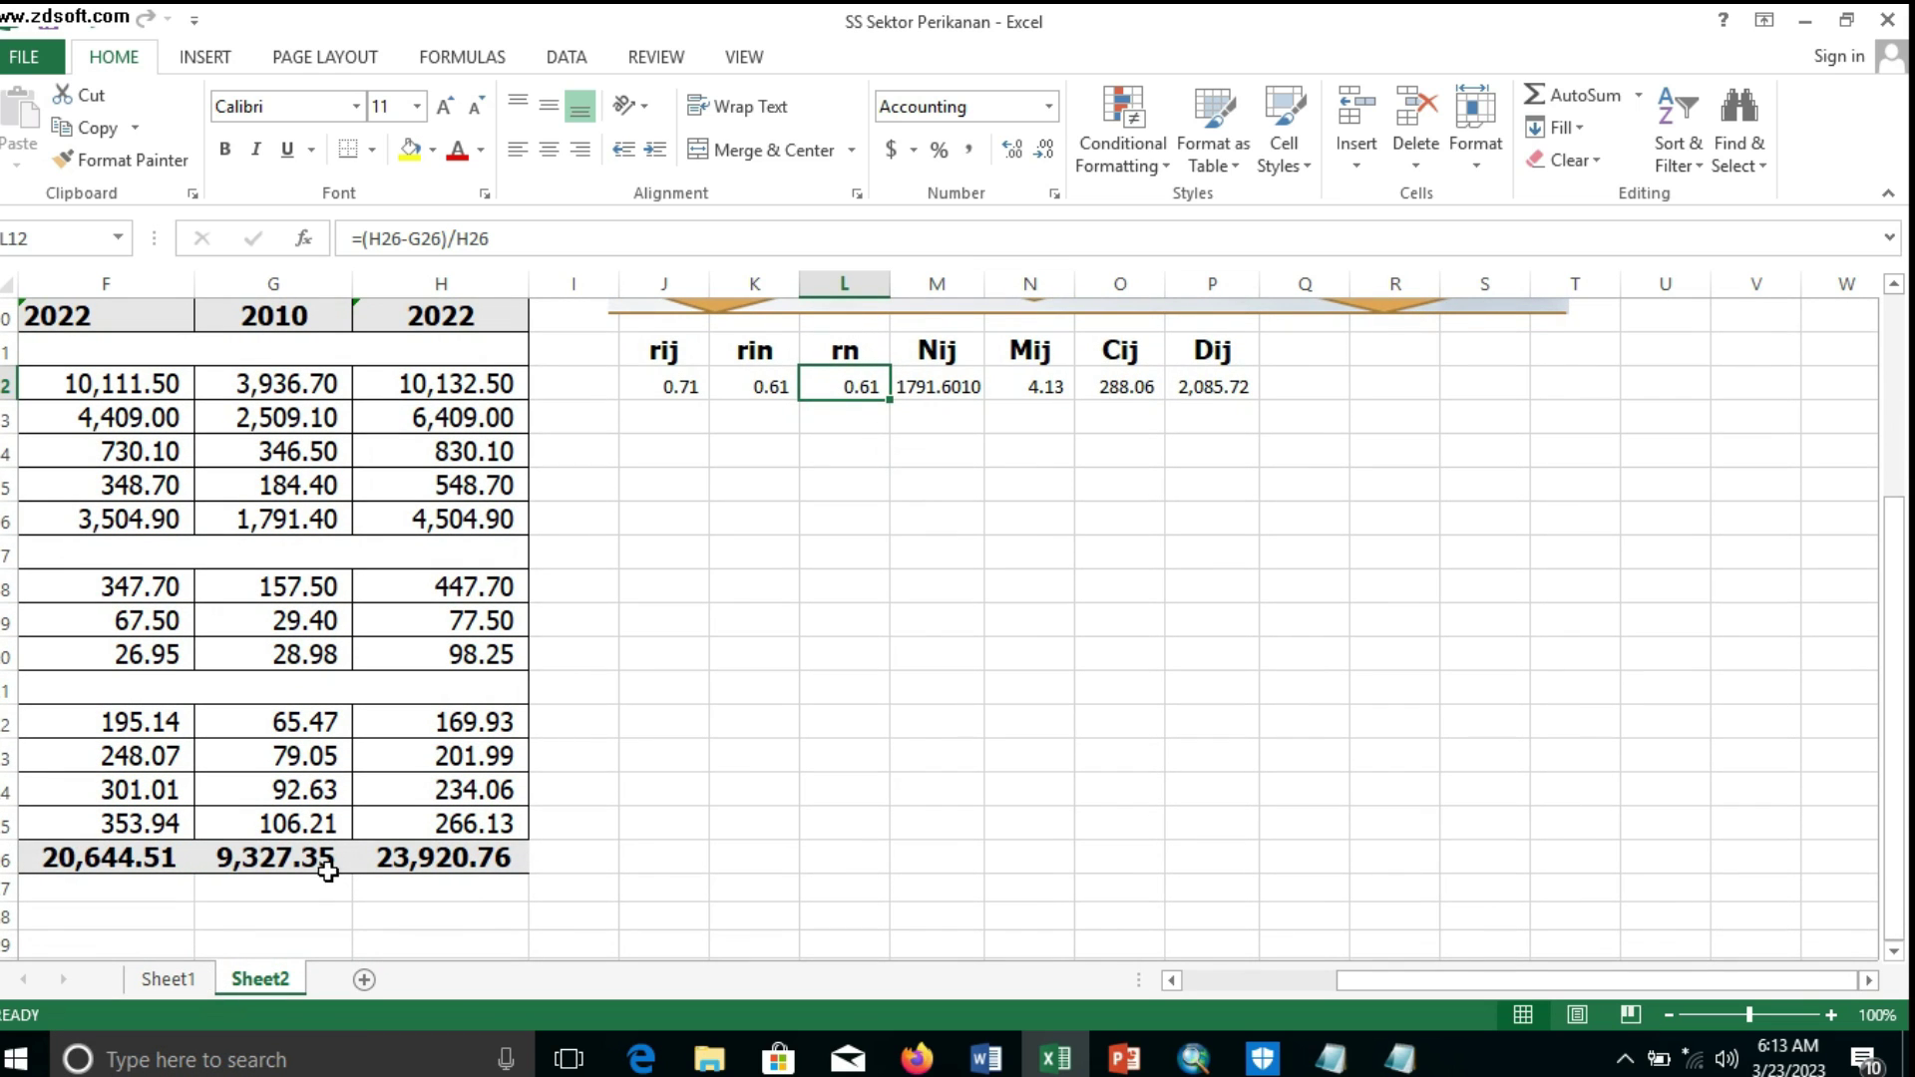
{"action": "left_click", "coordinate": [231, 862]}
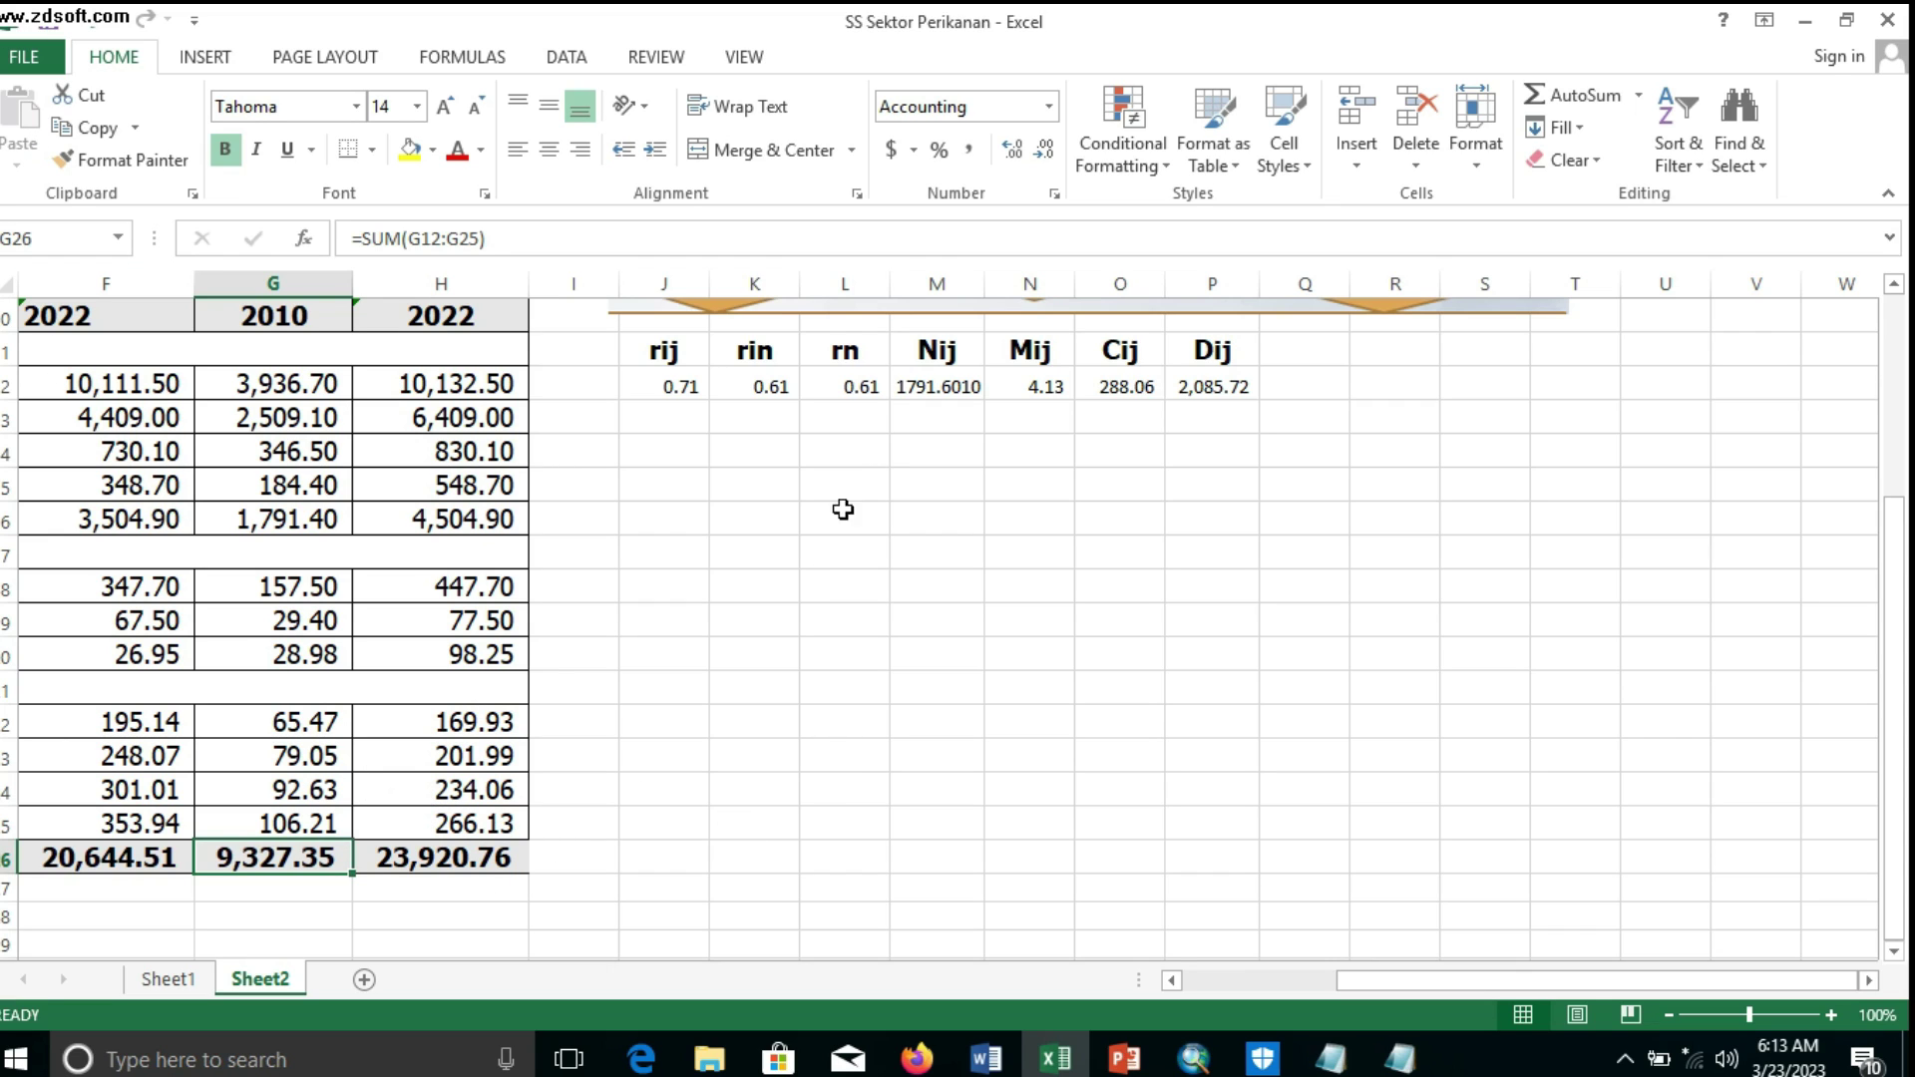
Make the Provinsi total references in the rn formula in L12 absolute, giving =($H$26-$G$26)/$H$26
{"action": "left_click", "coordinate": [844, 382]}
{"action": "double_click", "coordinate": [844, 382]}
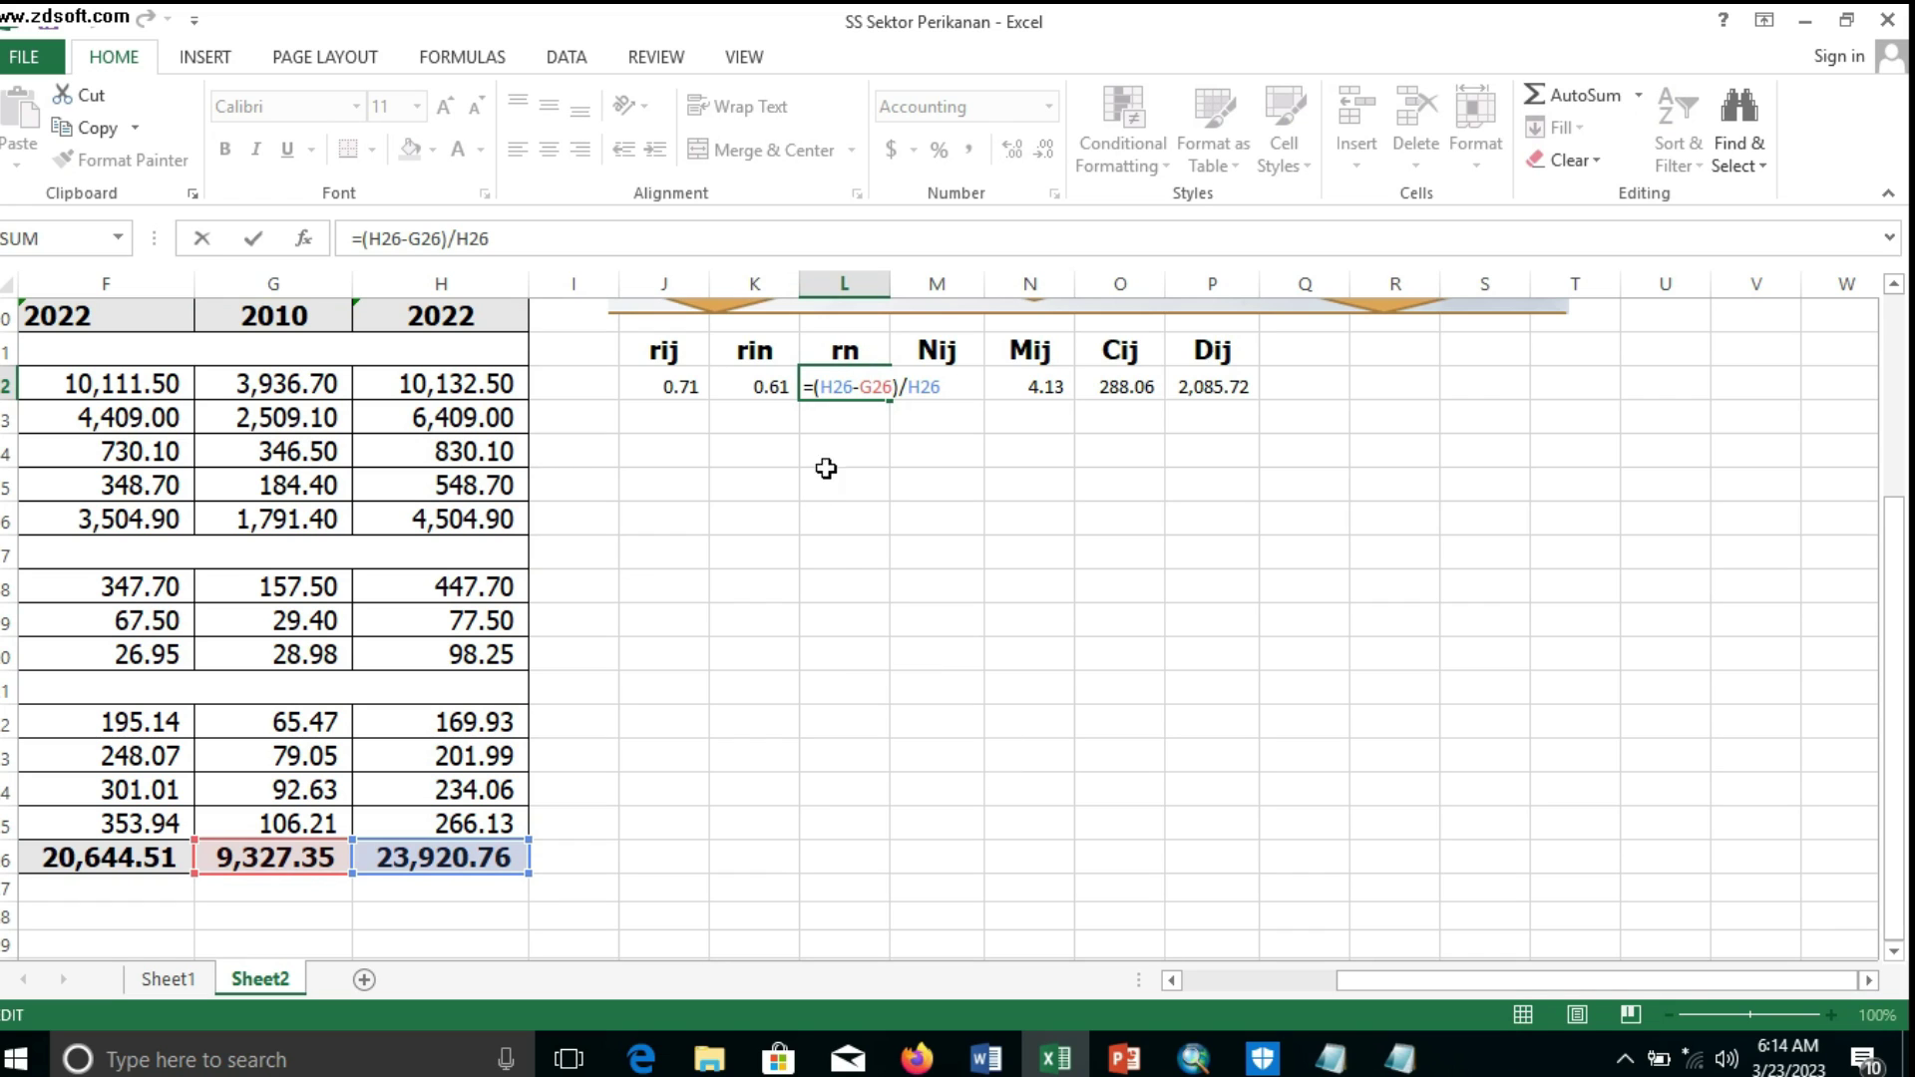
{"action": "left_click", "coordinate": [838, 389]}
{"action": "key", "text": "F4"}
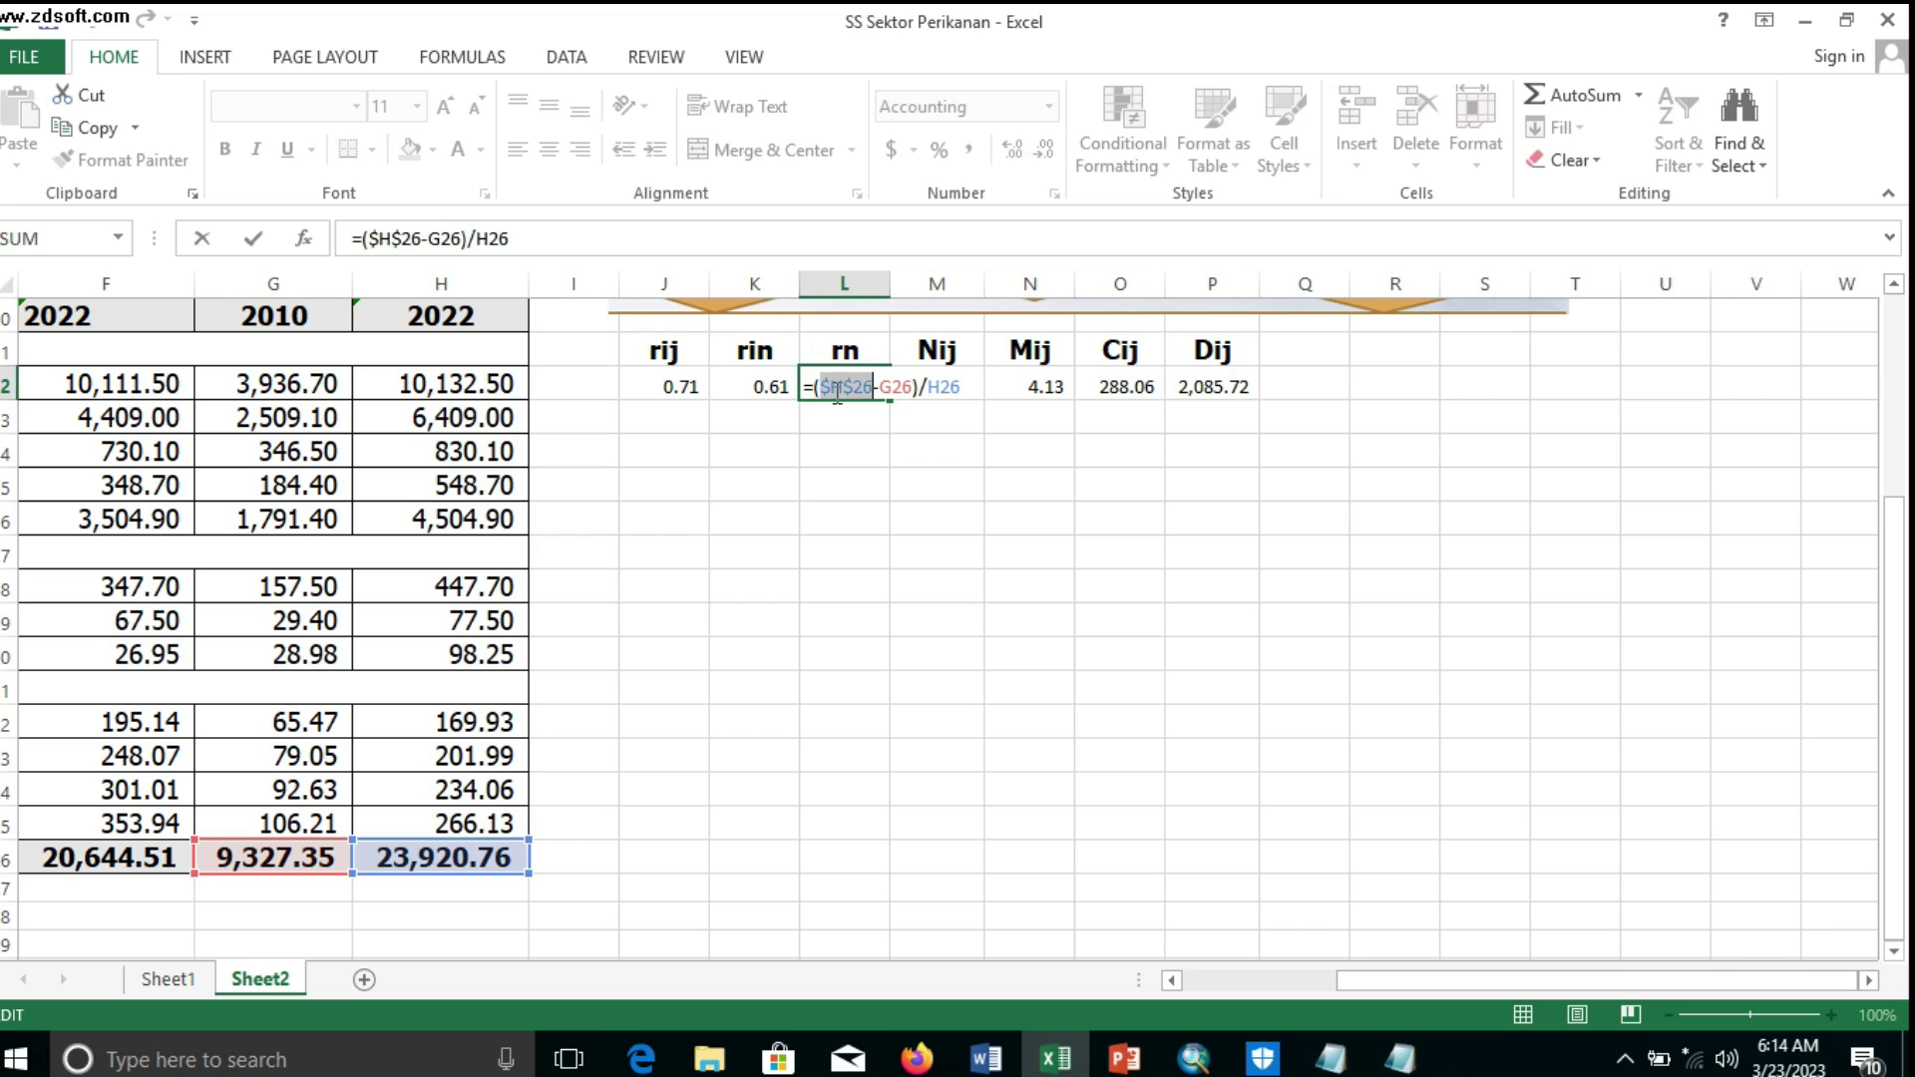
{"action": "left_click", "coordinate": [895, 391]}
{"action": "key", "text": "F4"}
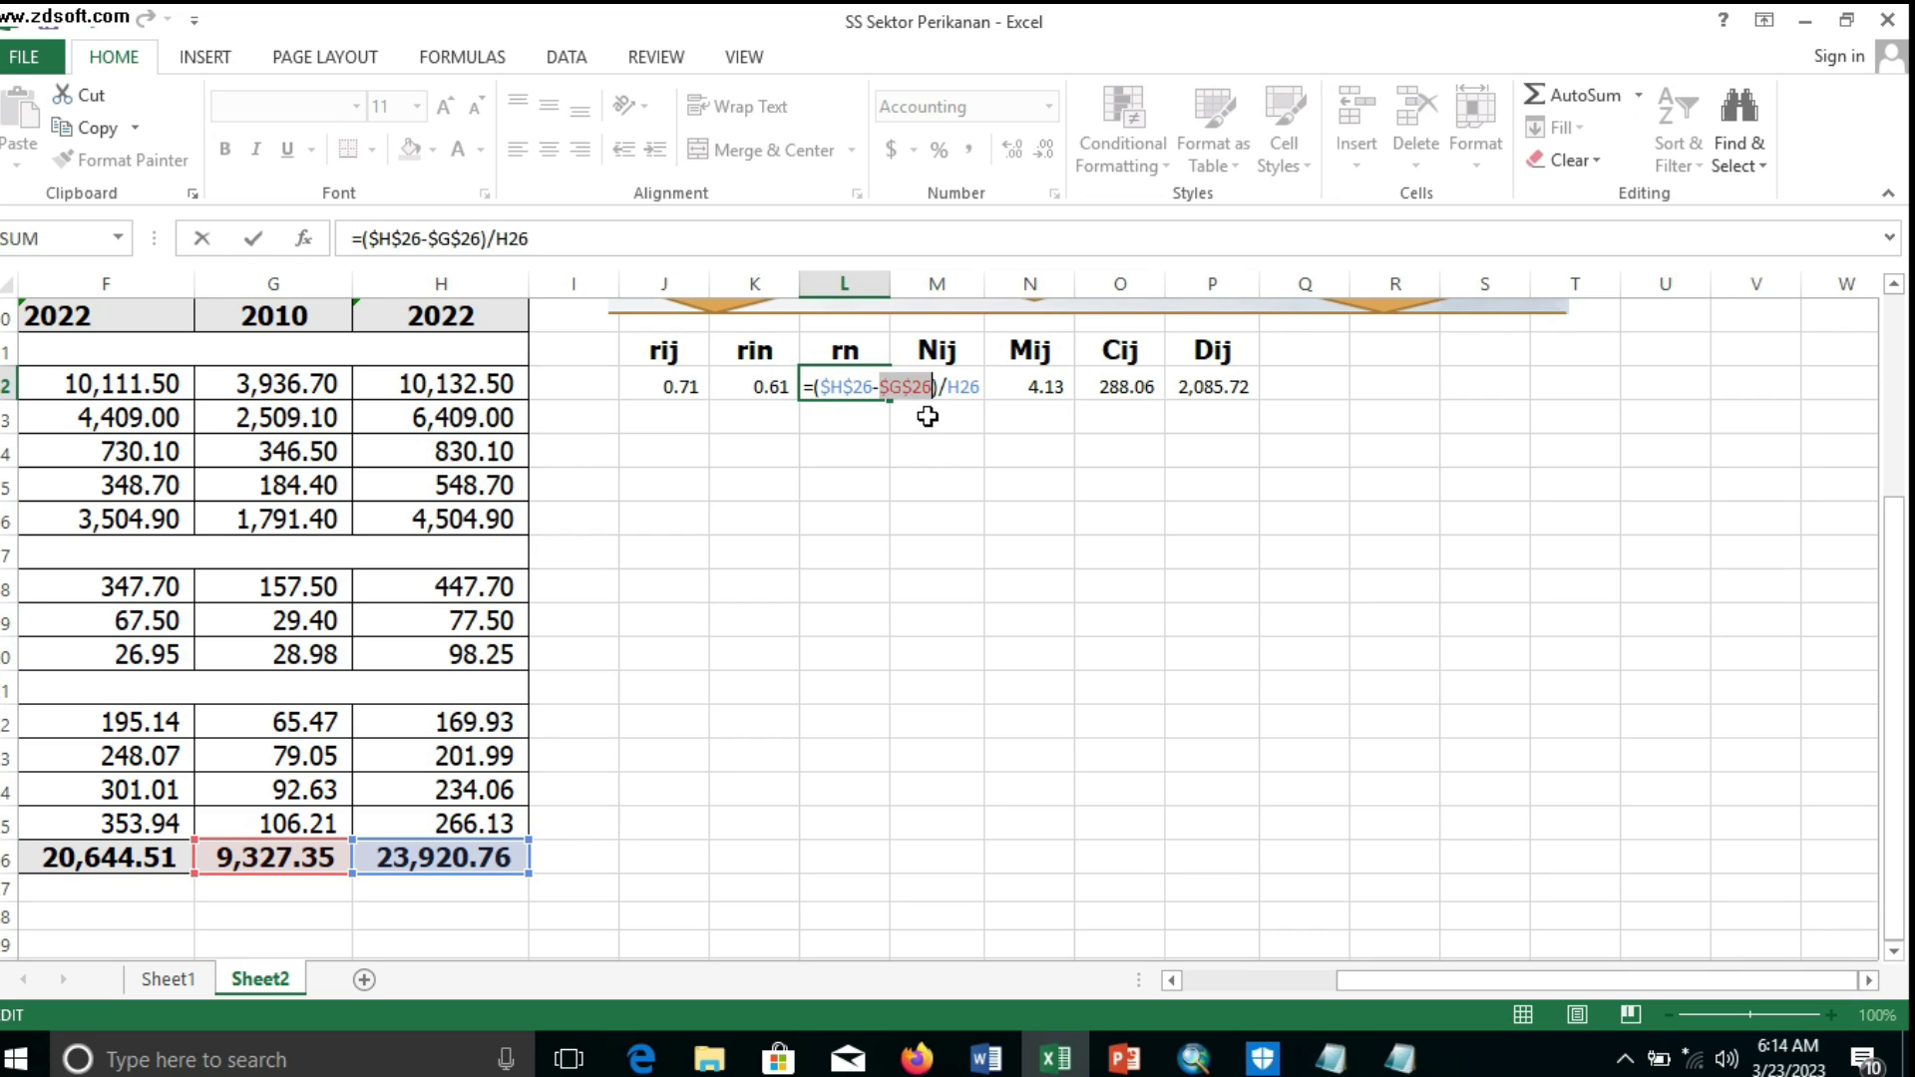
{"action": "left_click", "coordinate": [960, 391]}
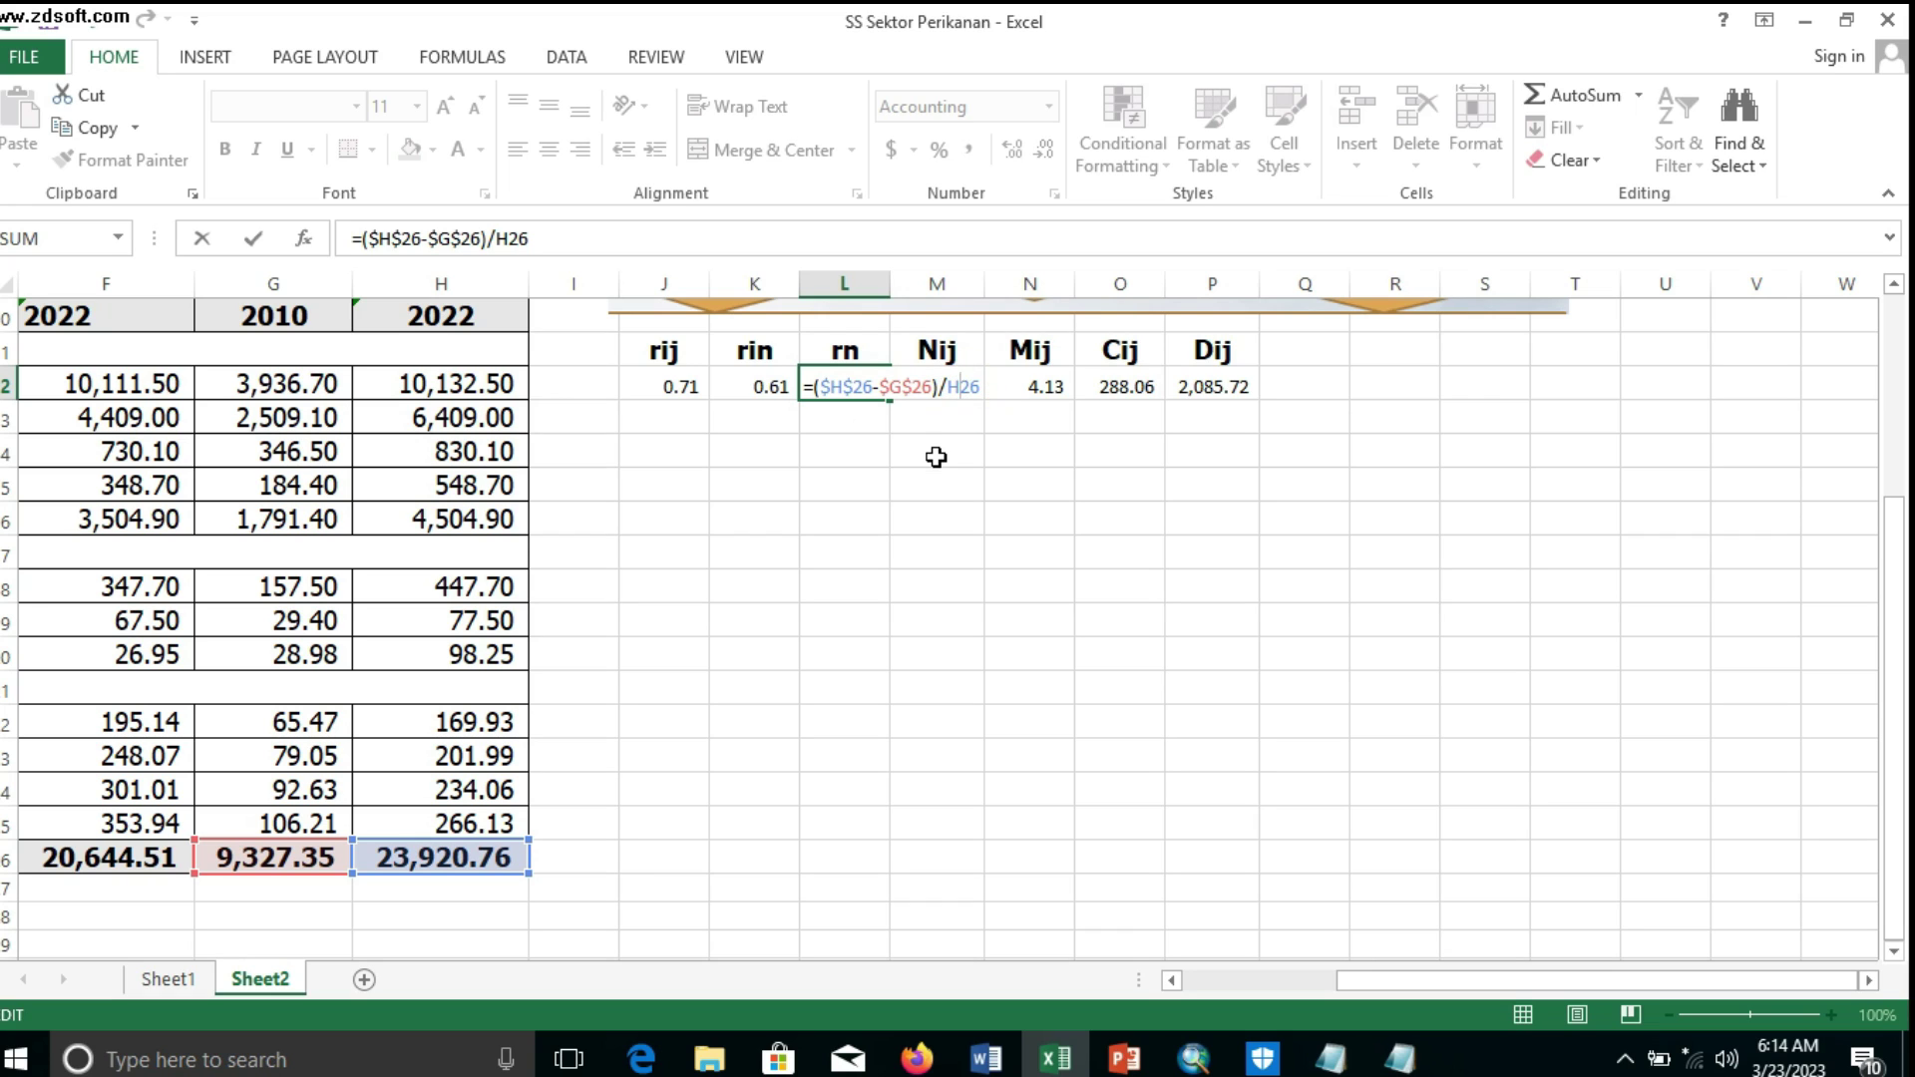
{"action": "key", "text": "F4"}
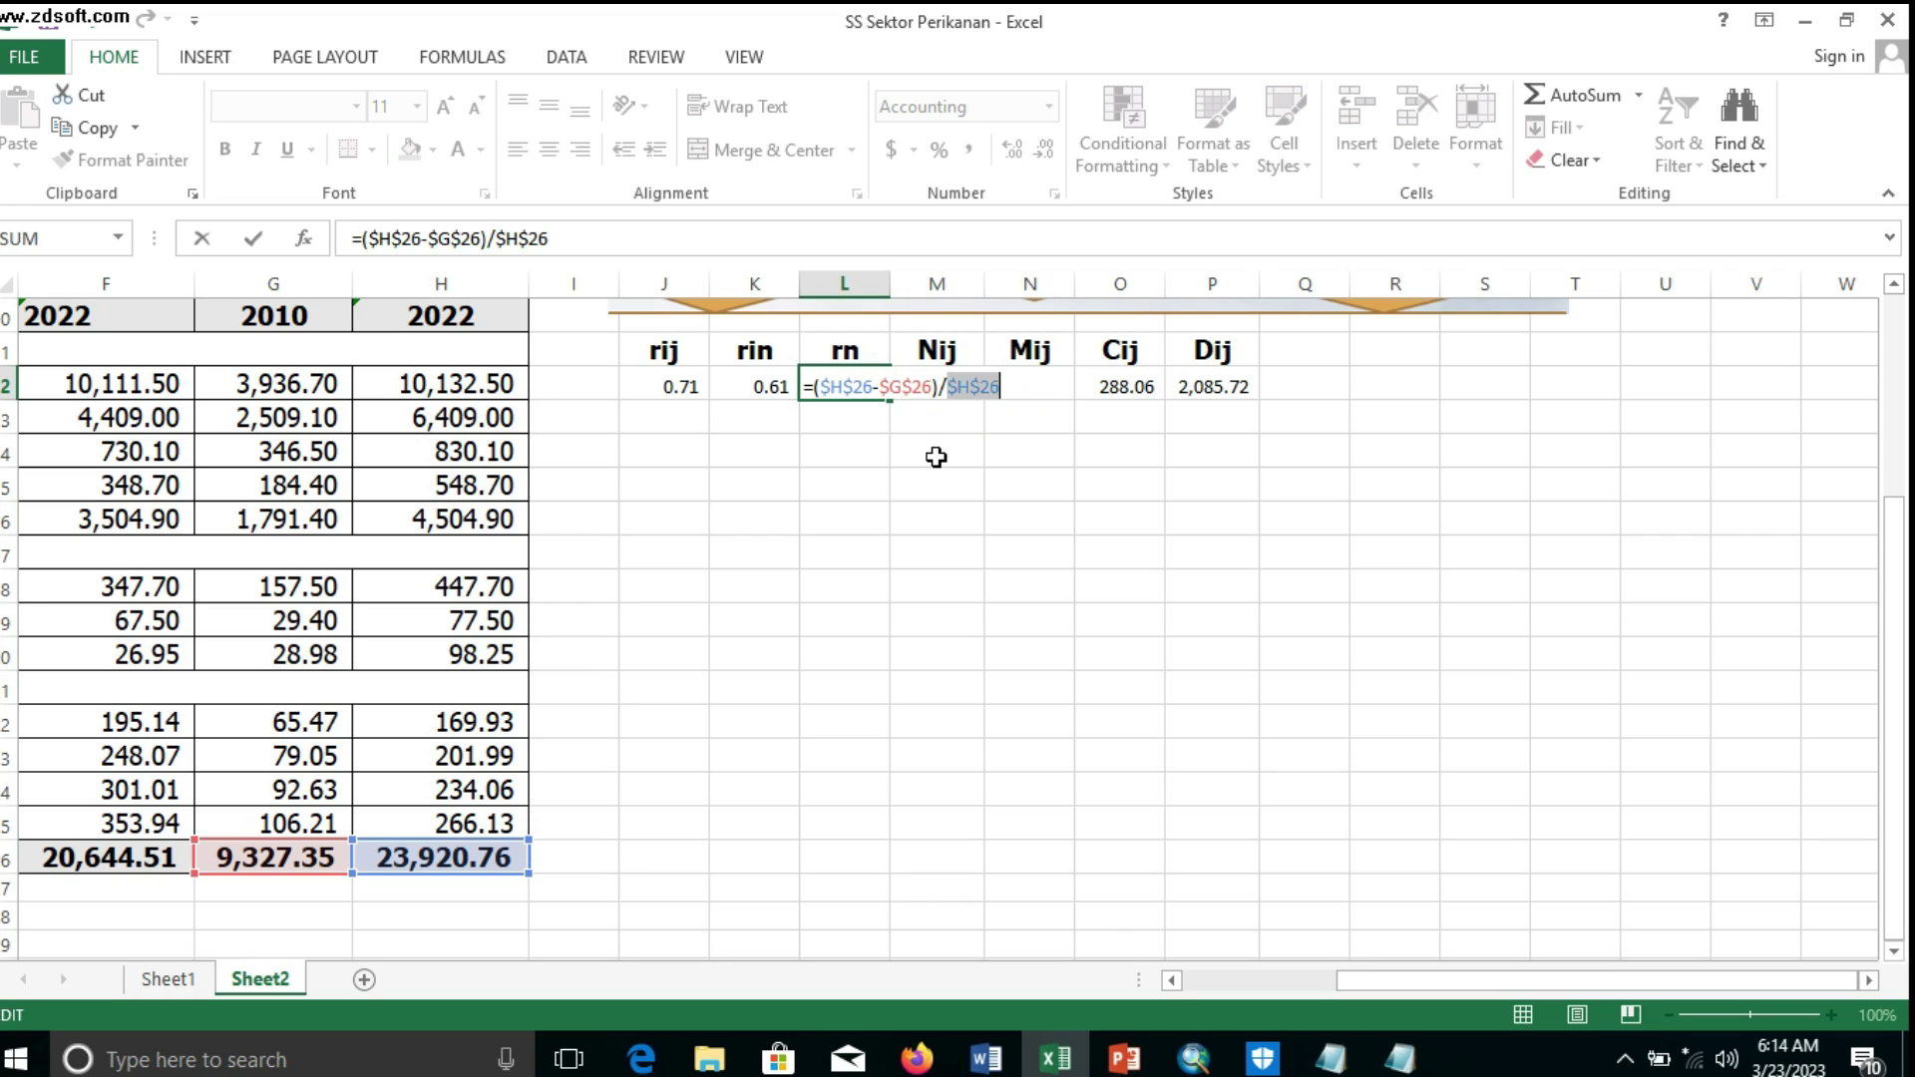
{"action": "key", "text": "Return"}
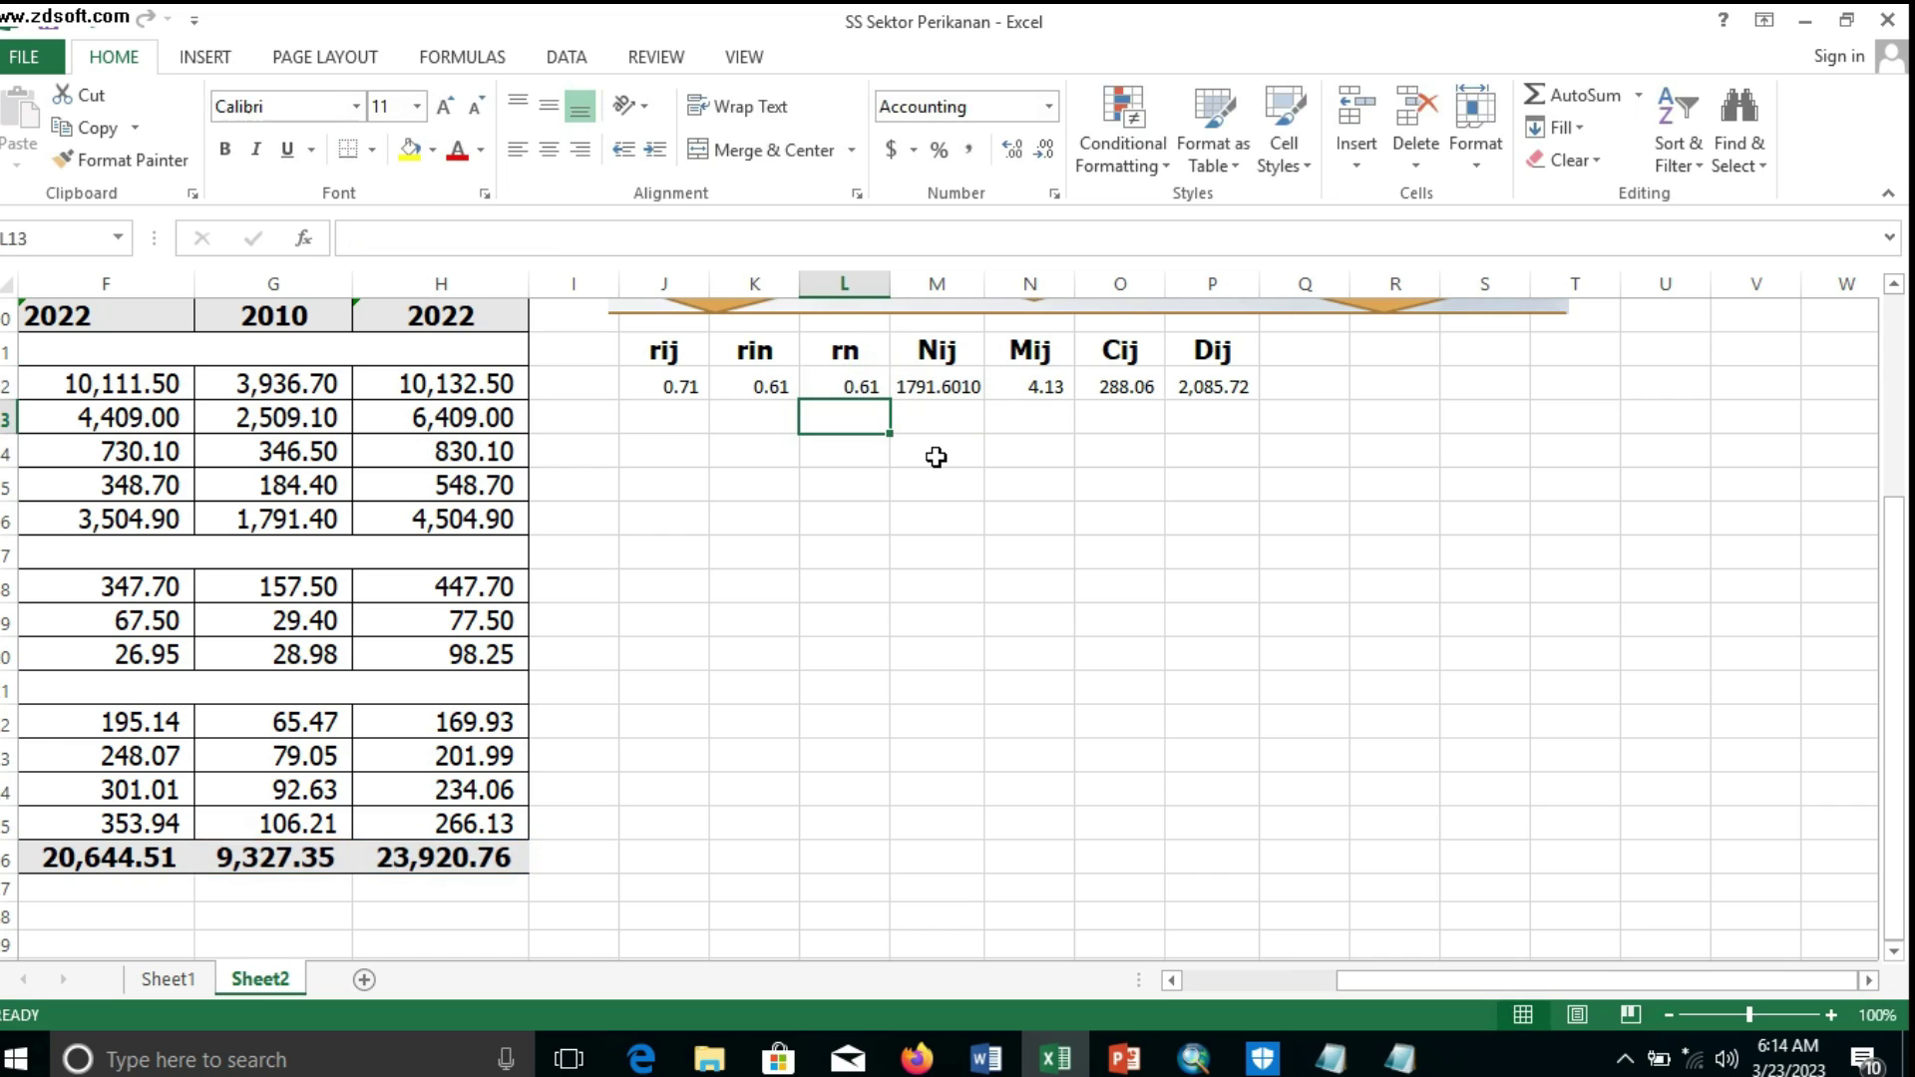
Fill the rij to Dij formulas in J12:P12 down to row 25, and clear the copies in sector heading rows 17 and 21
{"action": "left_click_drag", "start_coordinate": [648, 389], "coordinate": [1211, 399]}
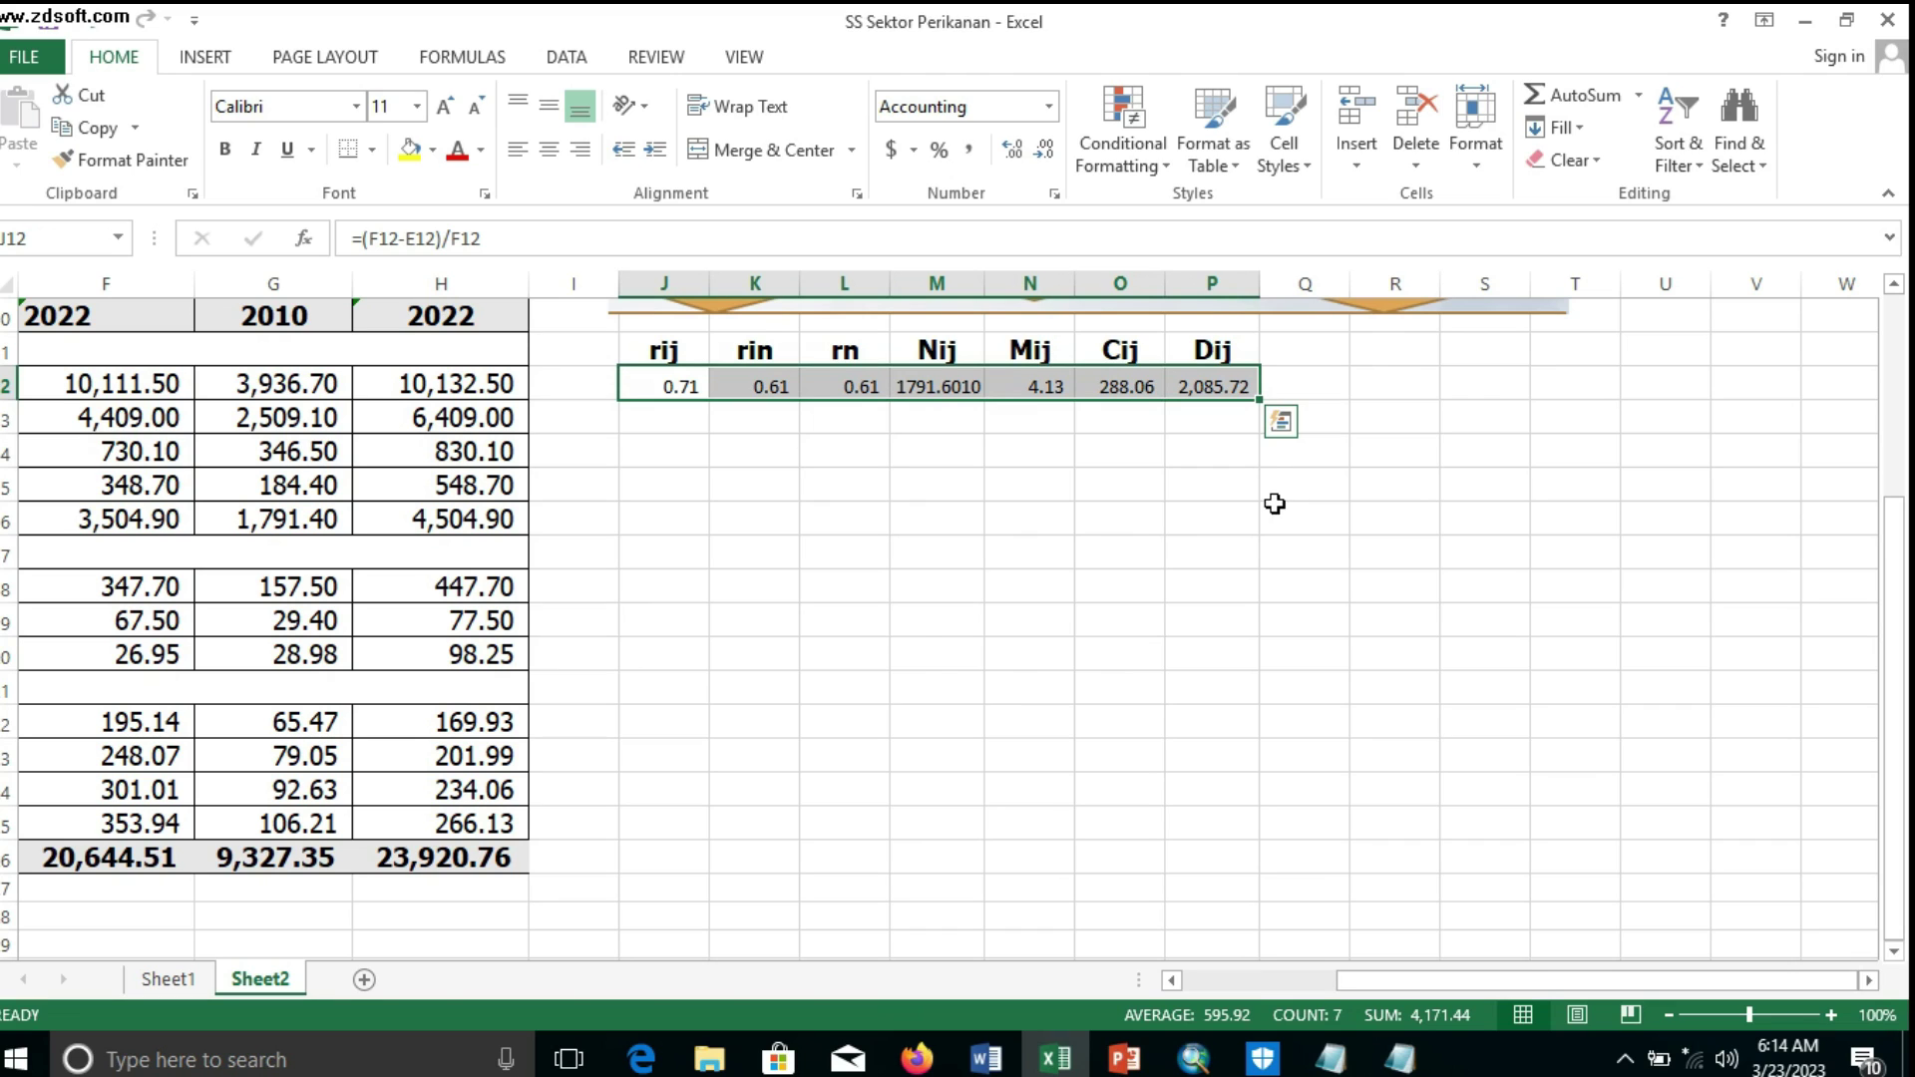
{"action": "left_click_drag", "start_coordinate": [1264, 400], "coordinate": [1228, 829]}
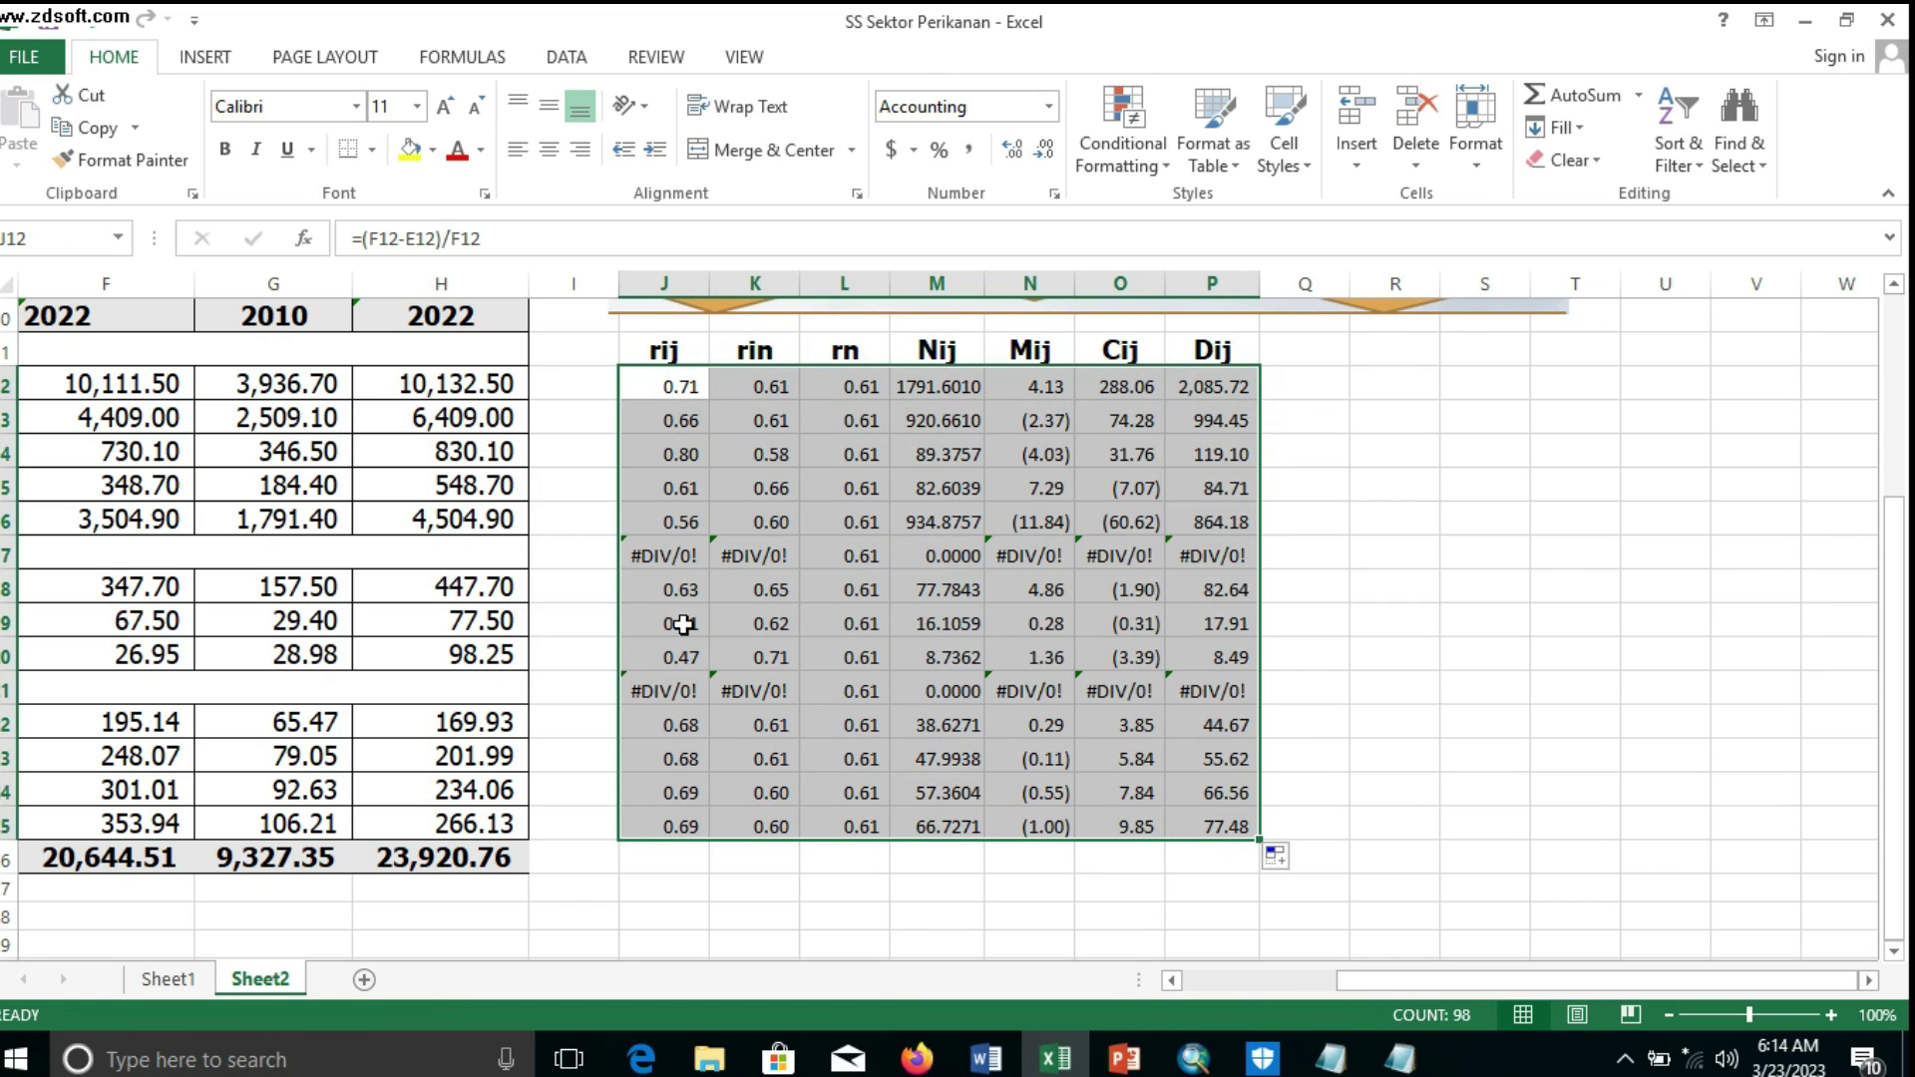
{"action": "left_click_drag", "start_coordinate": [638, 556], "coordinate": [1223, 556]}
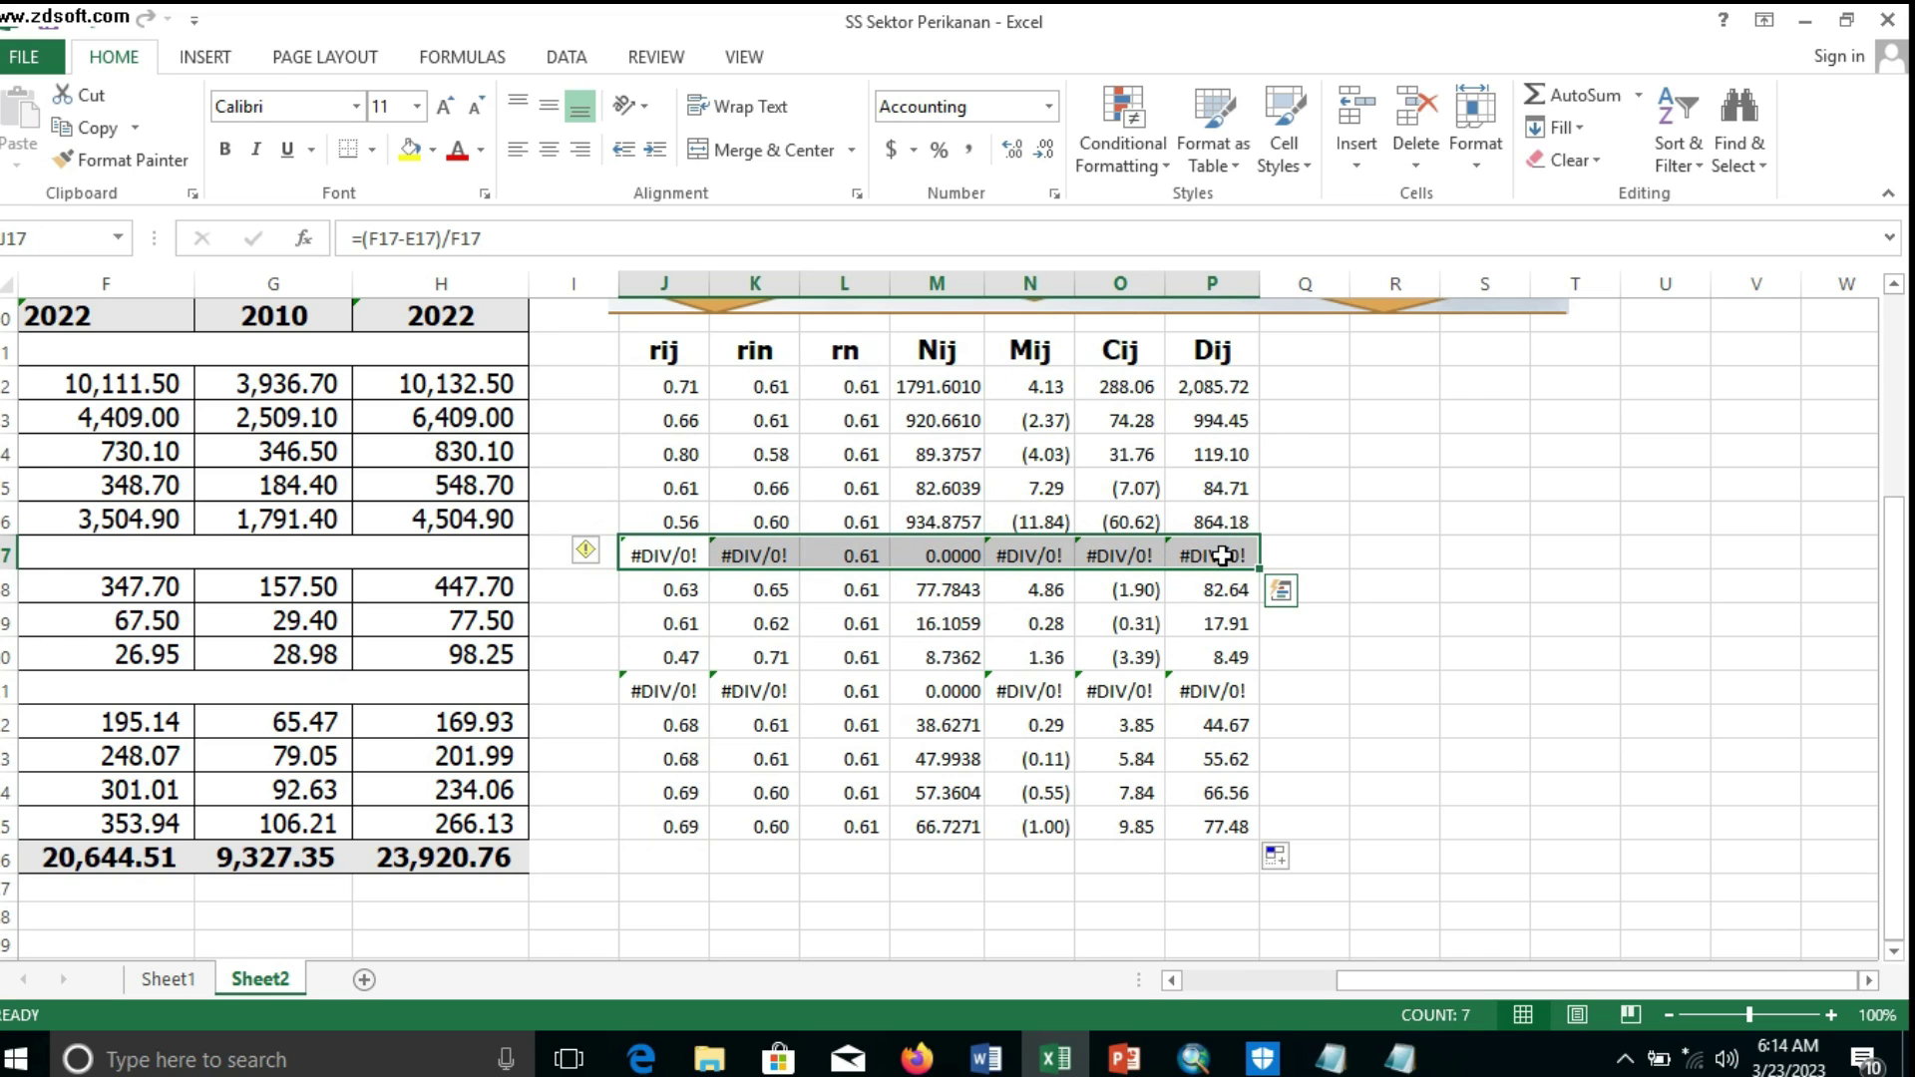
{"action": "key", "text": "Delete"}
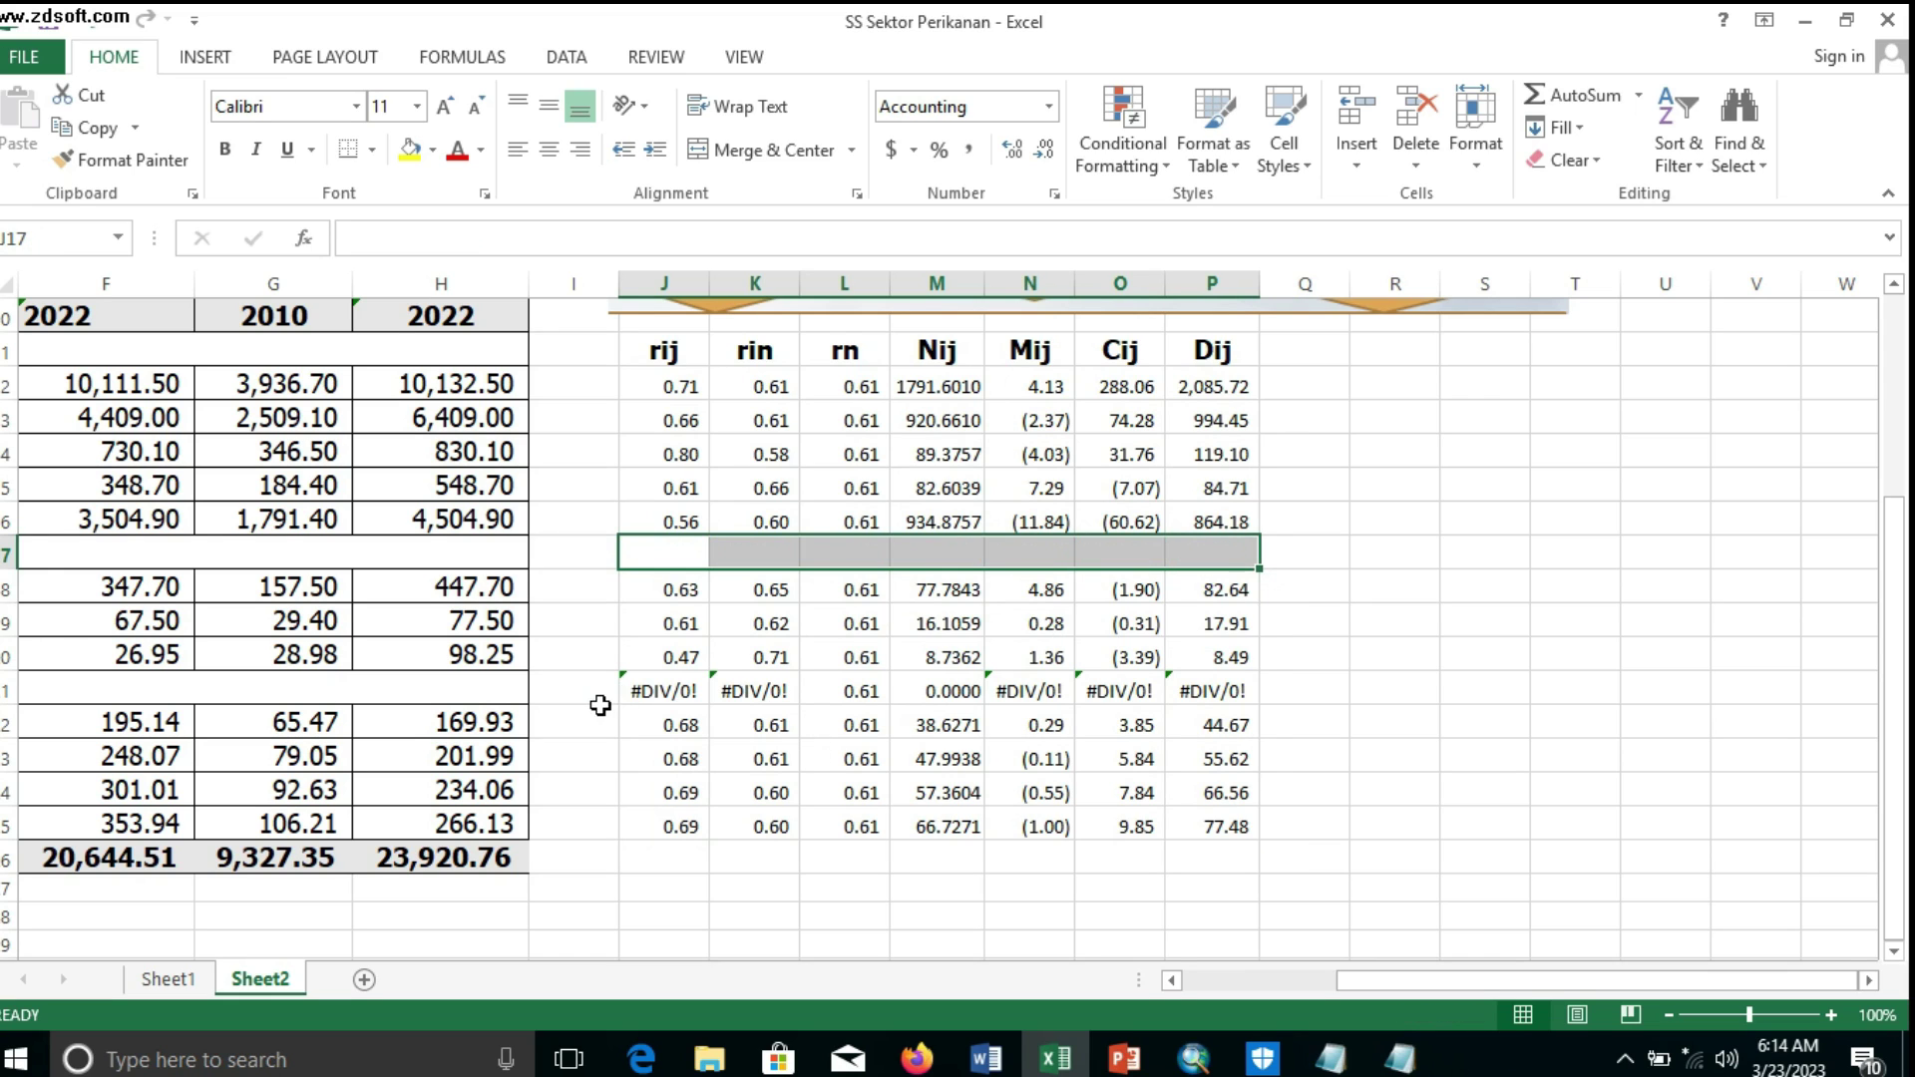
{"action": "left_click_drag", "start_coordinate": [619, 691], "coordinate": [1277, 688]}
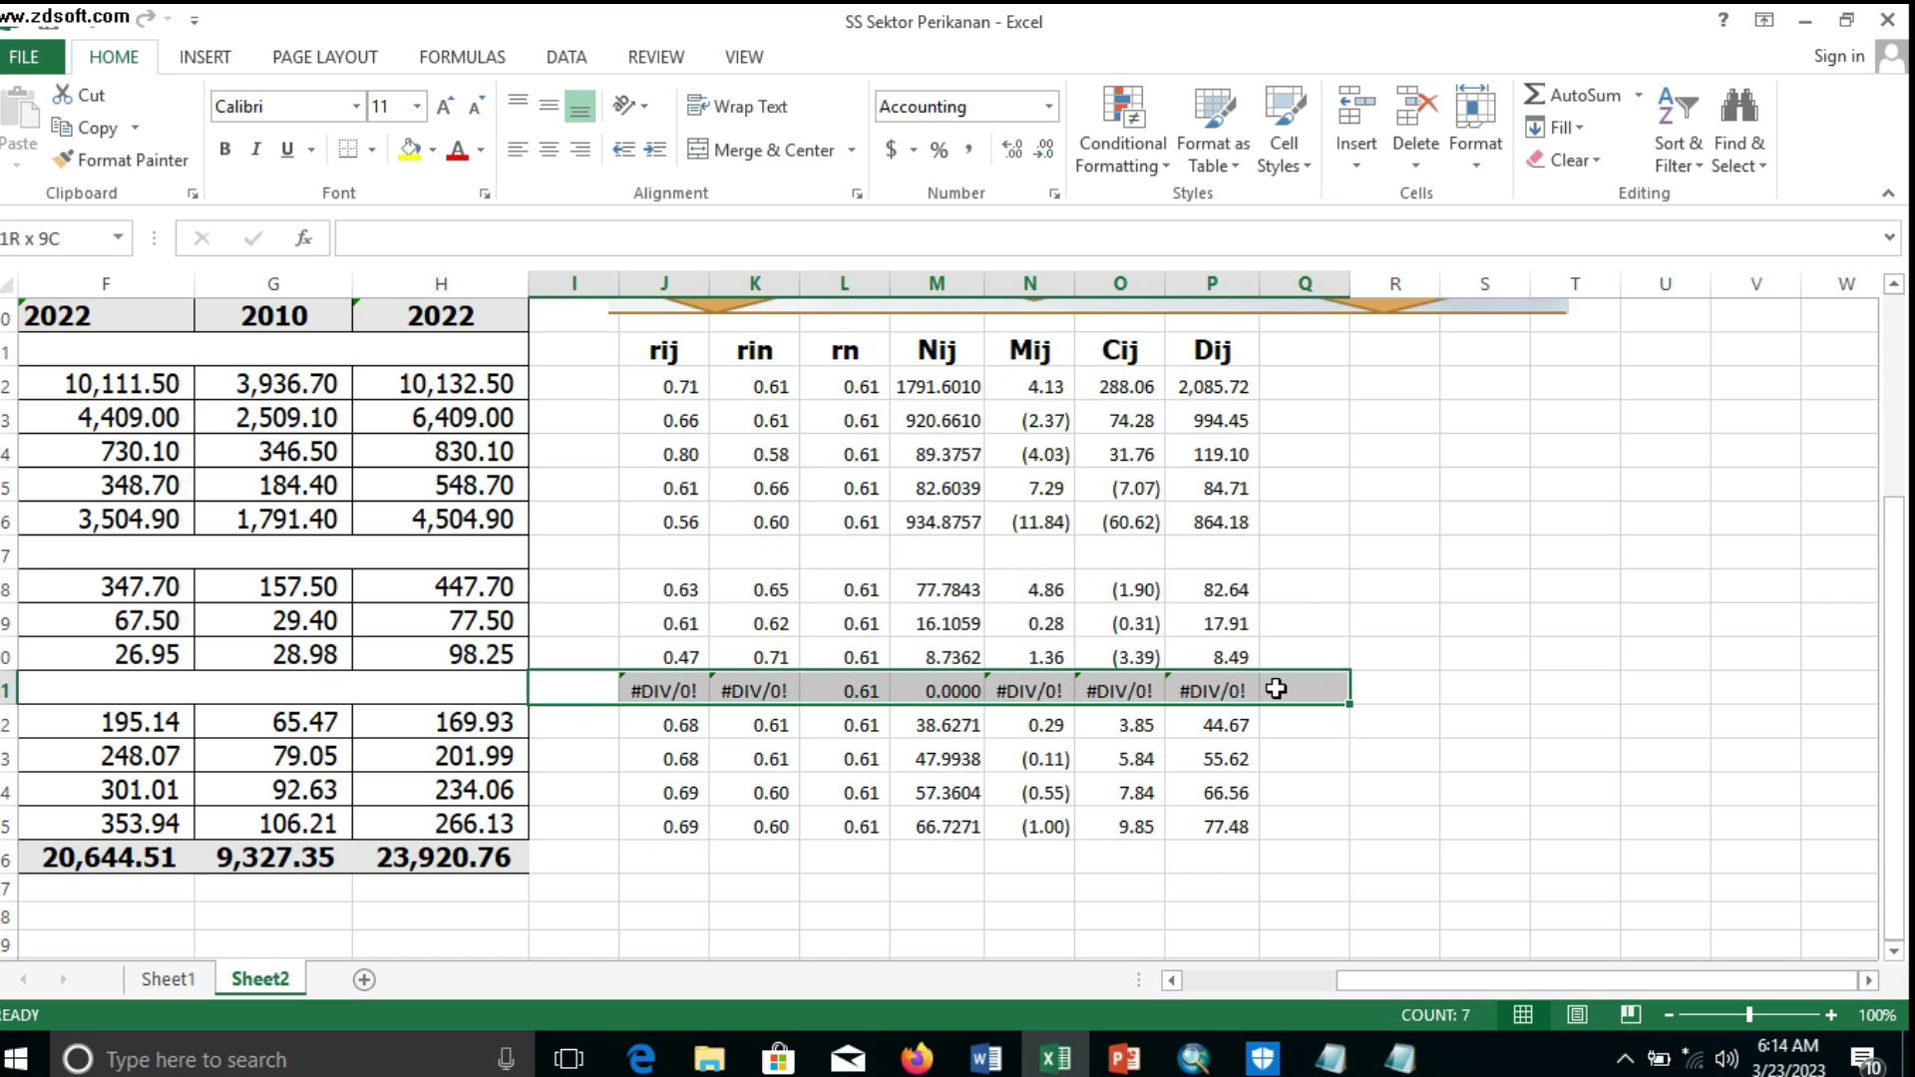
{"action": "key", "text": "Delete"}
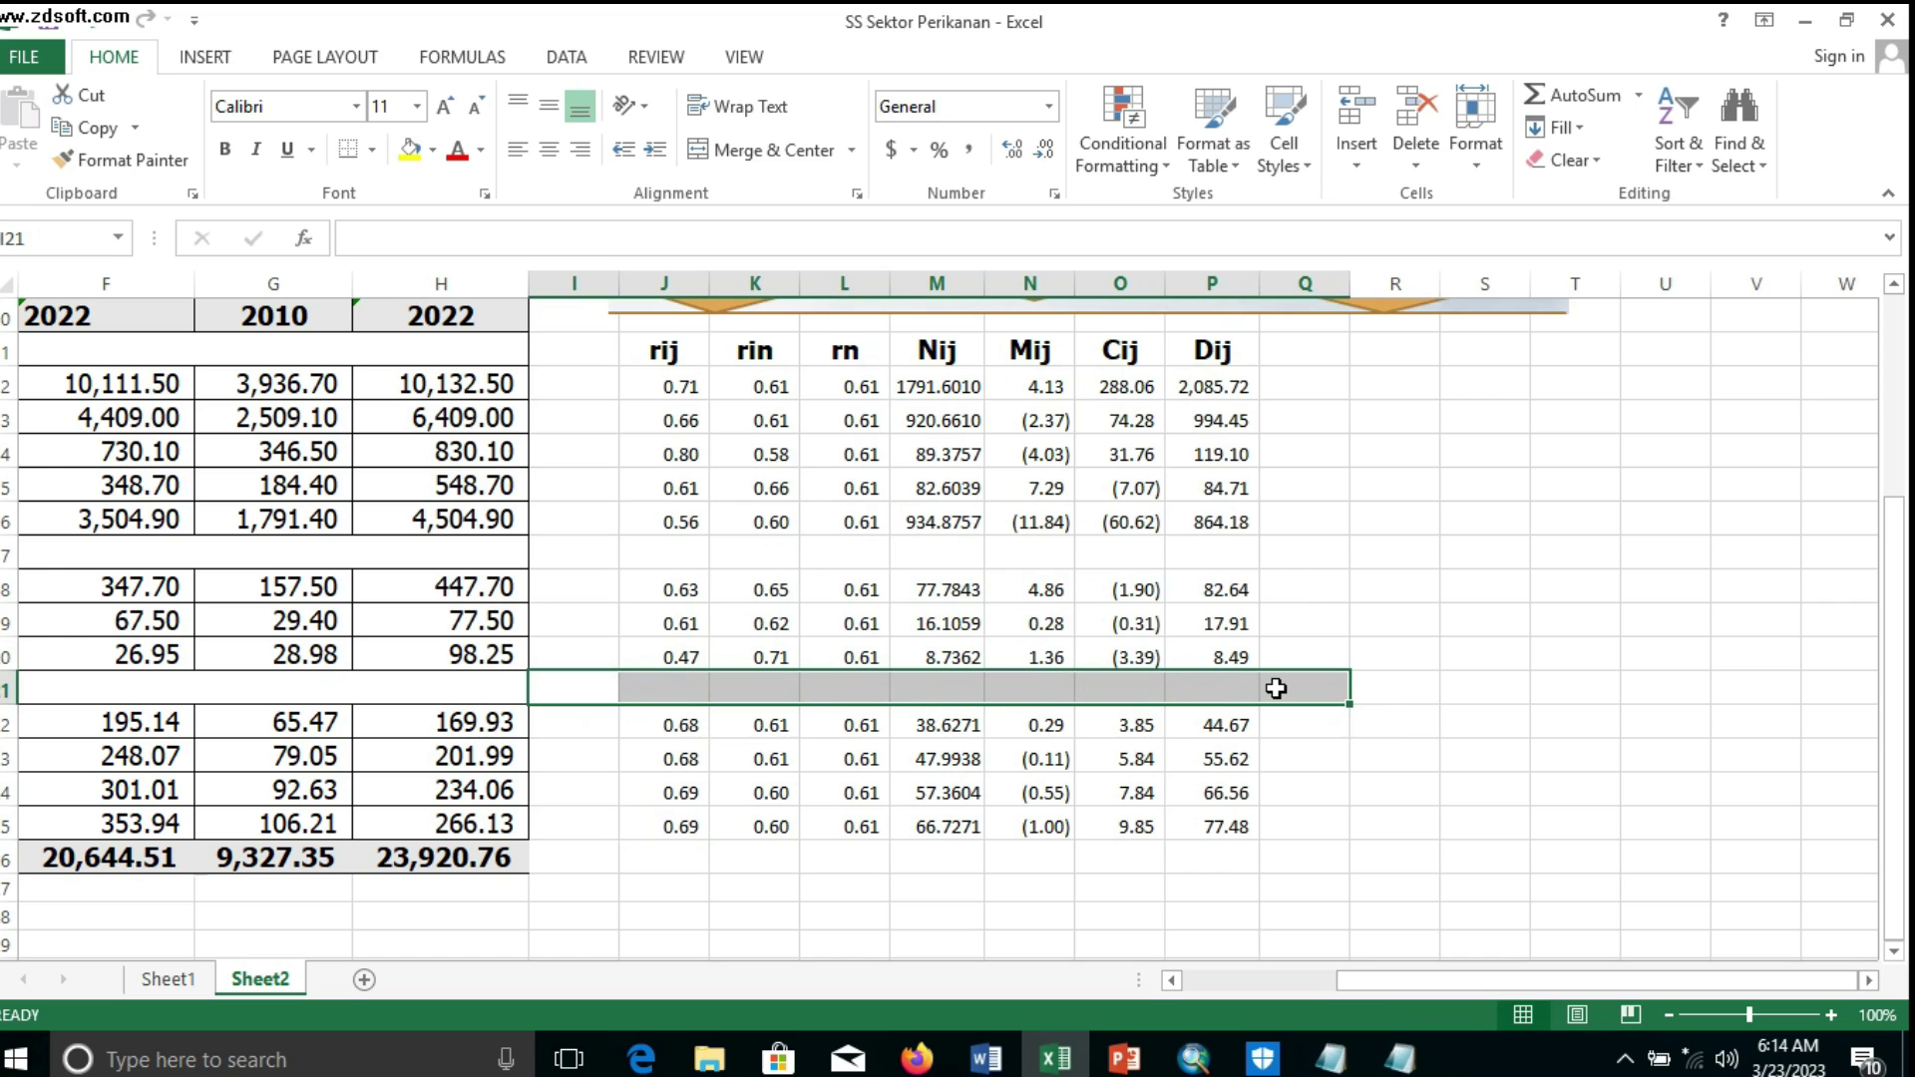
{"action": "left_click", "coordinate": [874, 528]}
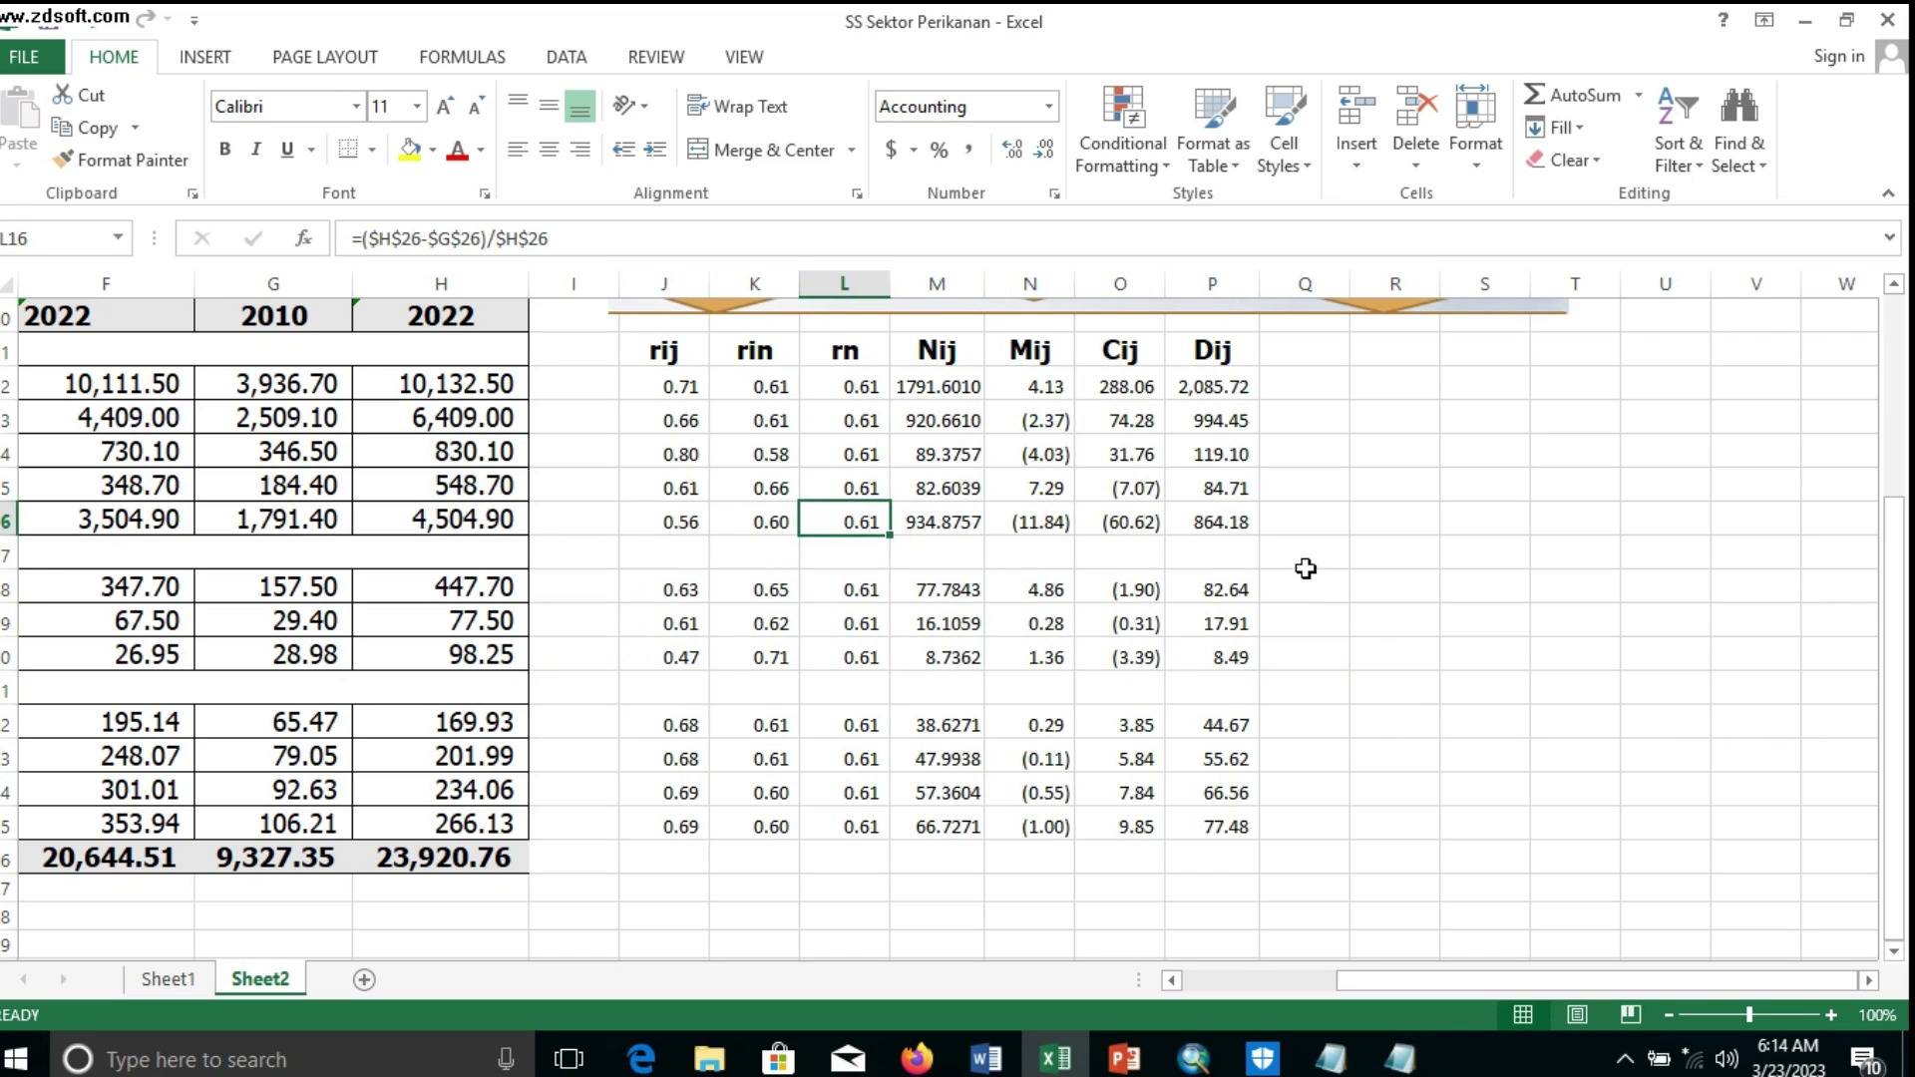
{"action": "left_click_drag", "start_coordinate": [1210, 384], "coordinate": [1231, 822]}
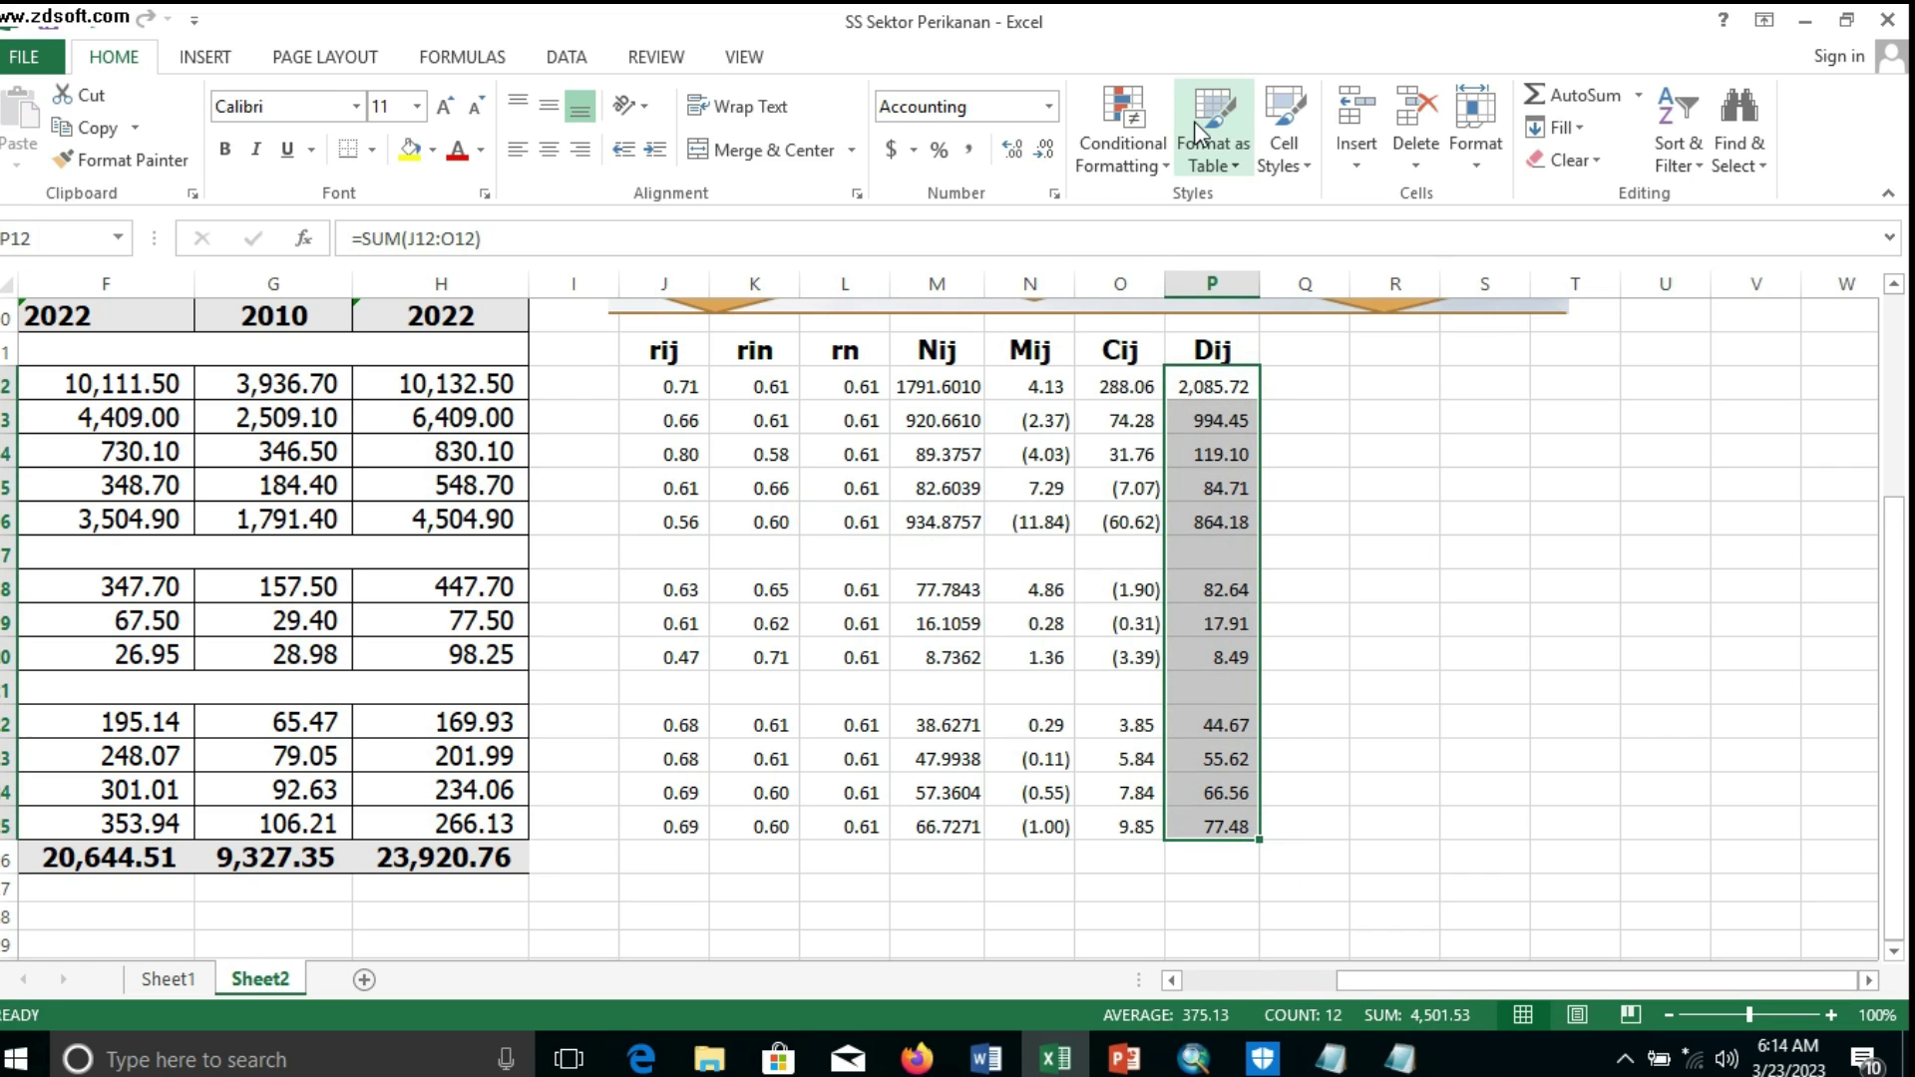
{"action": "left_click", "coordinate": [1045, 152]}
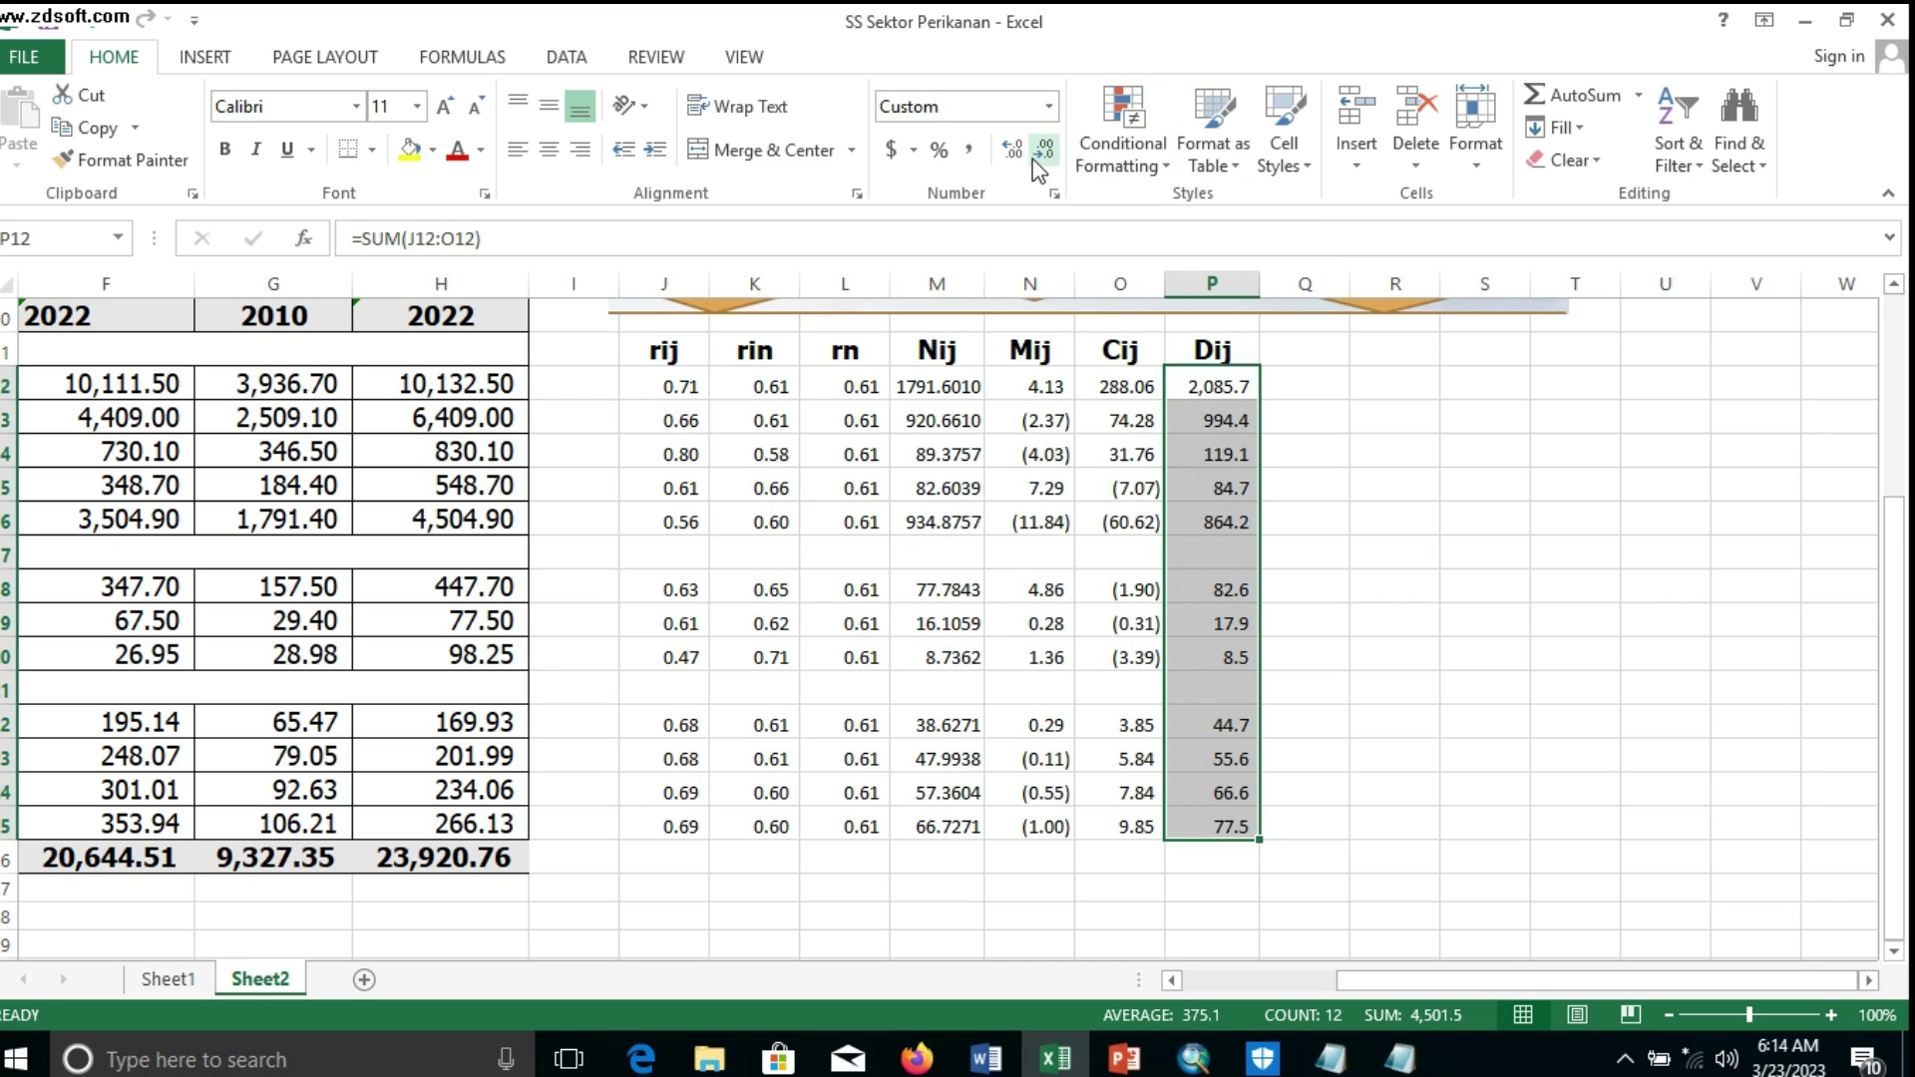
{"action": "left_click", "coordinate": [1014, 160]}
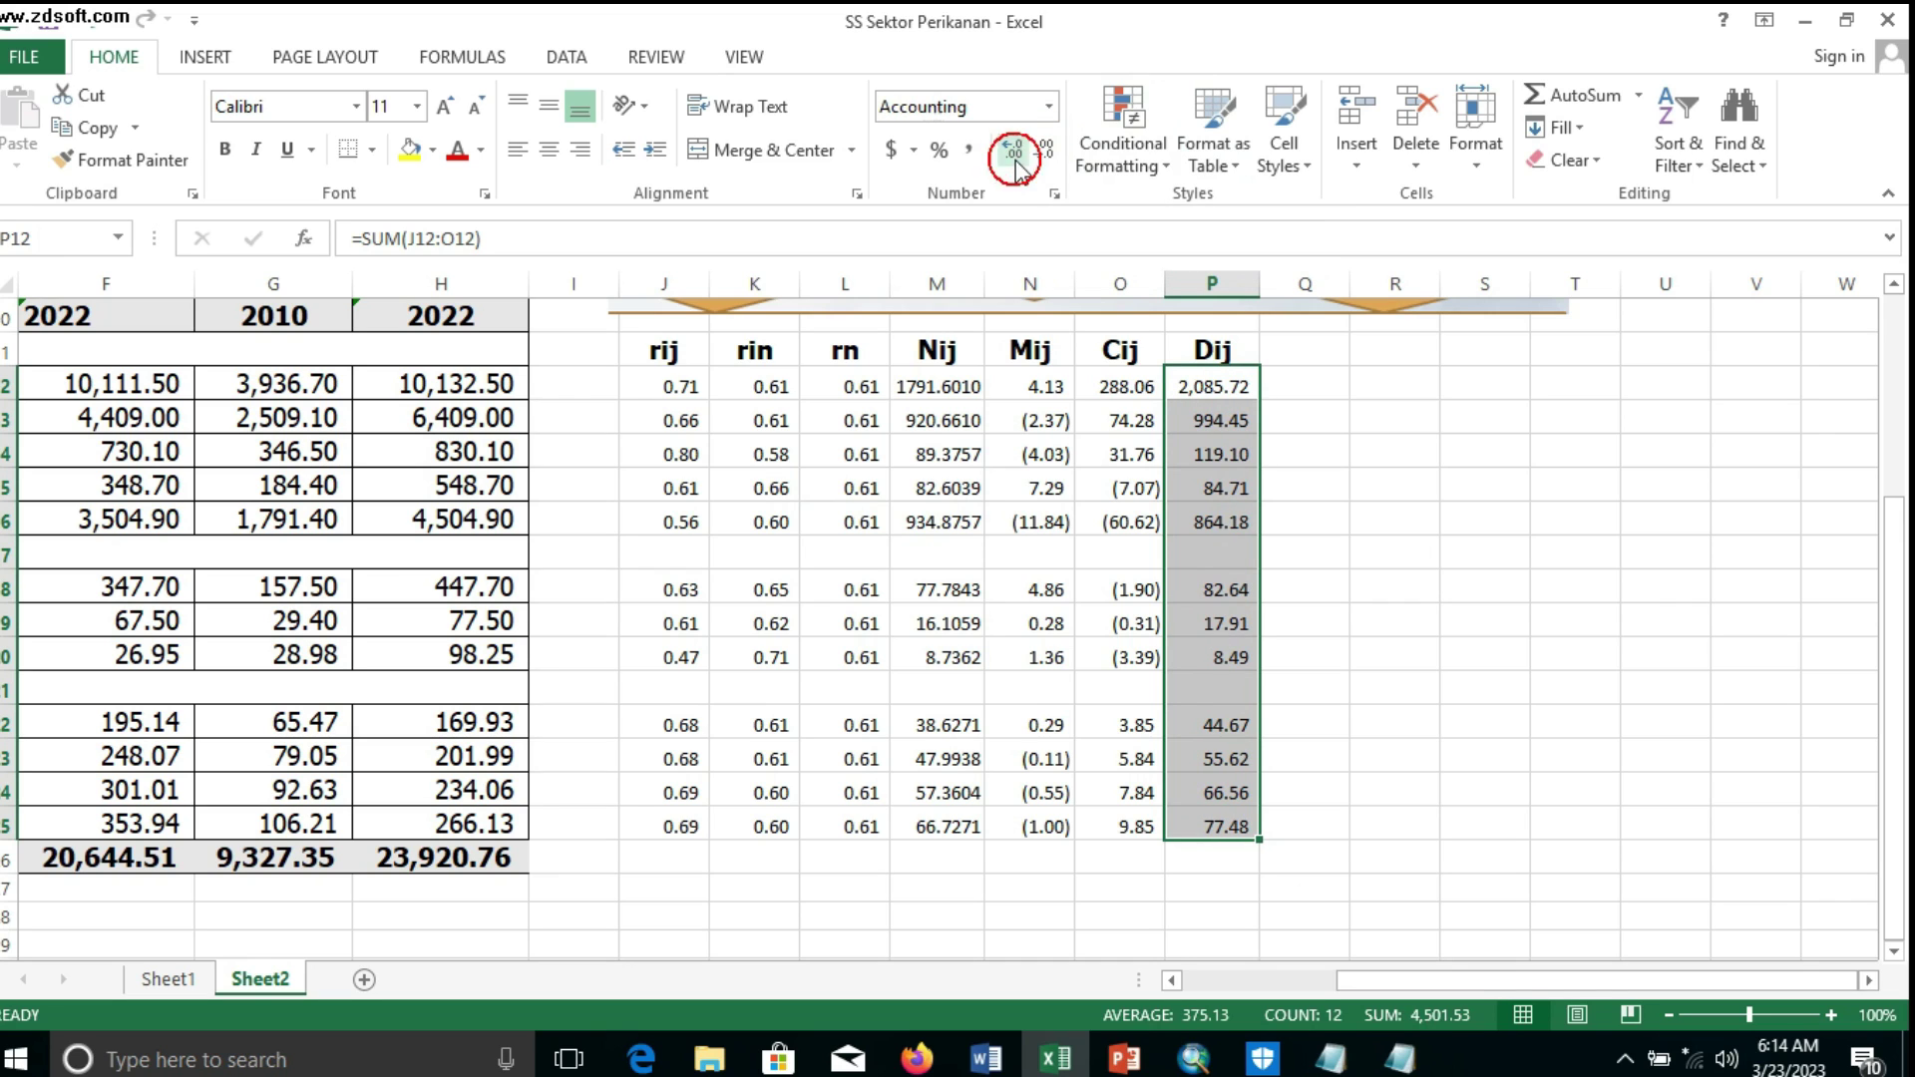
Examine the Dij, Cij and Mij results and their formulas across the fisheries sectors in rows 12 to 25
{"action": "left_click", "coordinate": [1468, 870]}
{"action": "left_click_drag", "start_coordinate": [1219, 386], "coordinate": [1233, 825]}
{"action": "left_click", "coordinate": [1116, 390]}
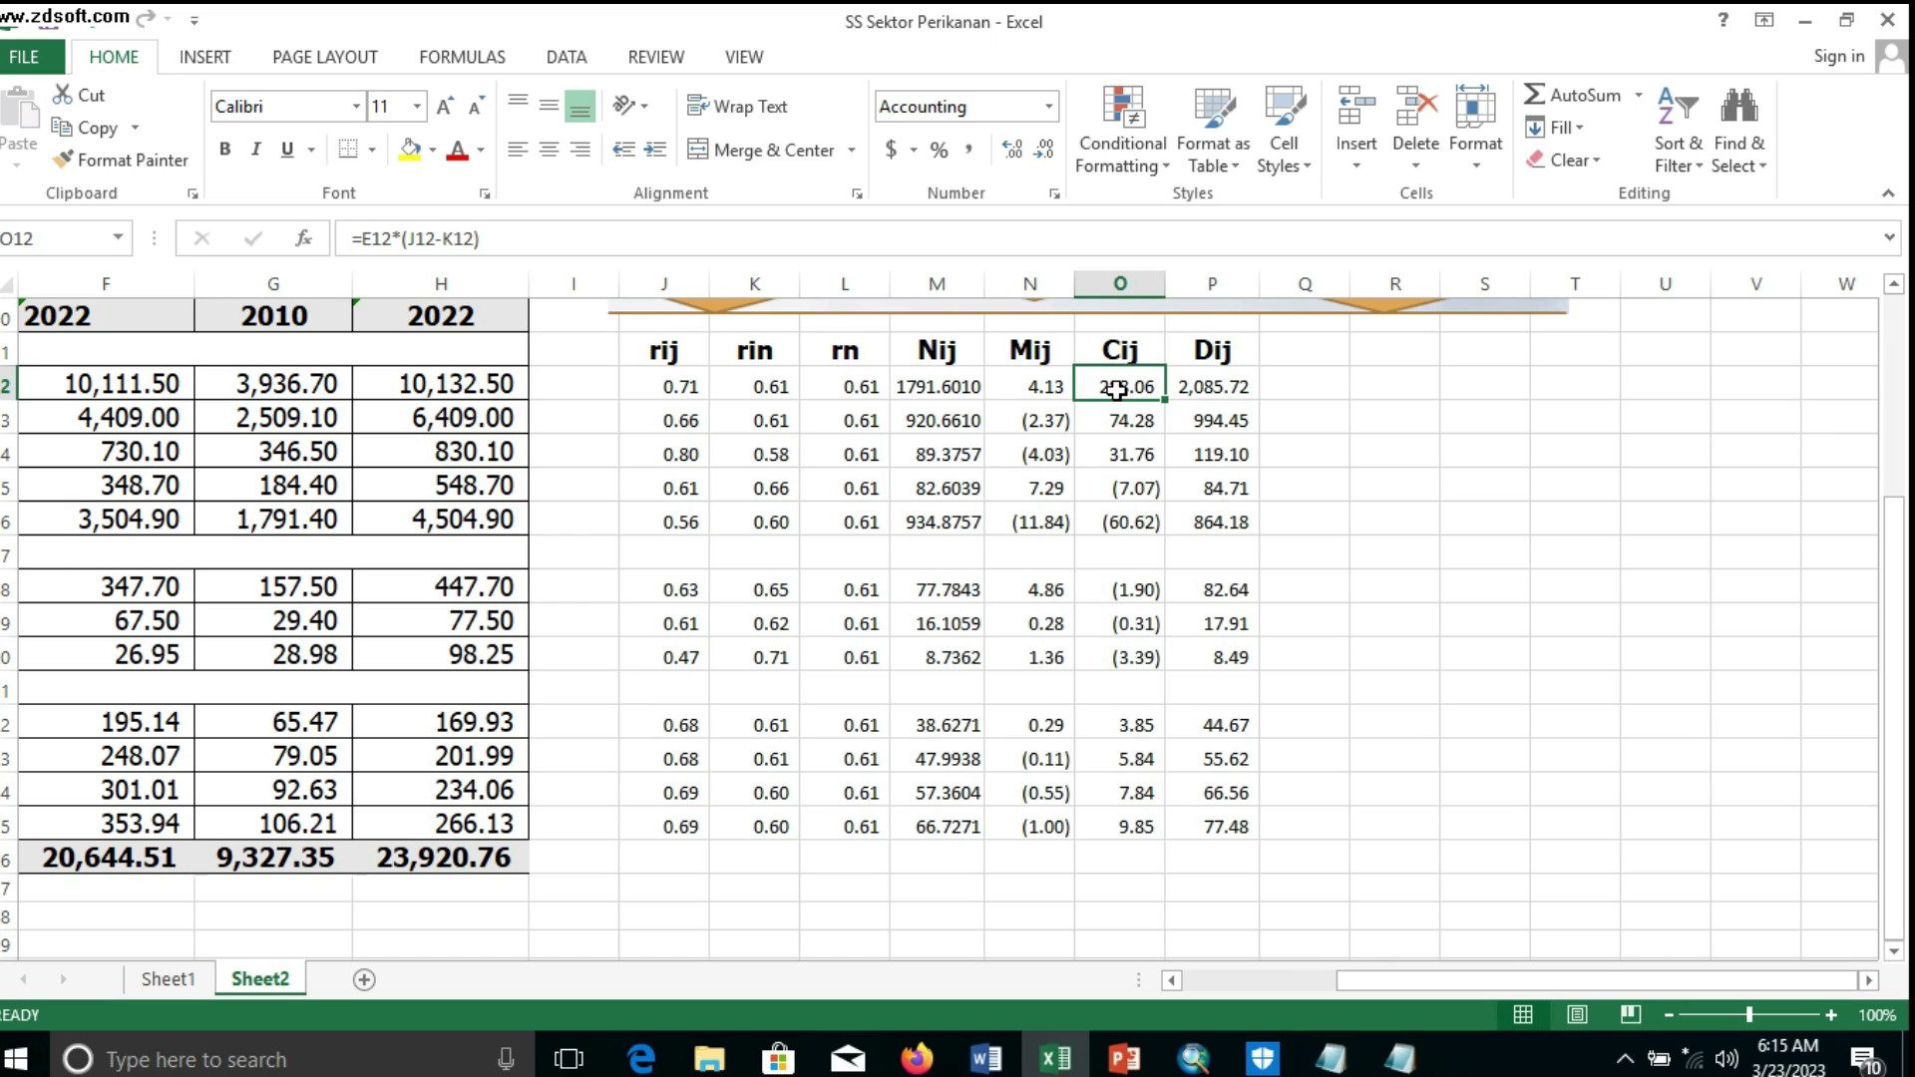
{"action": "left_click", "coordinate": [1394, 519]}
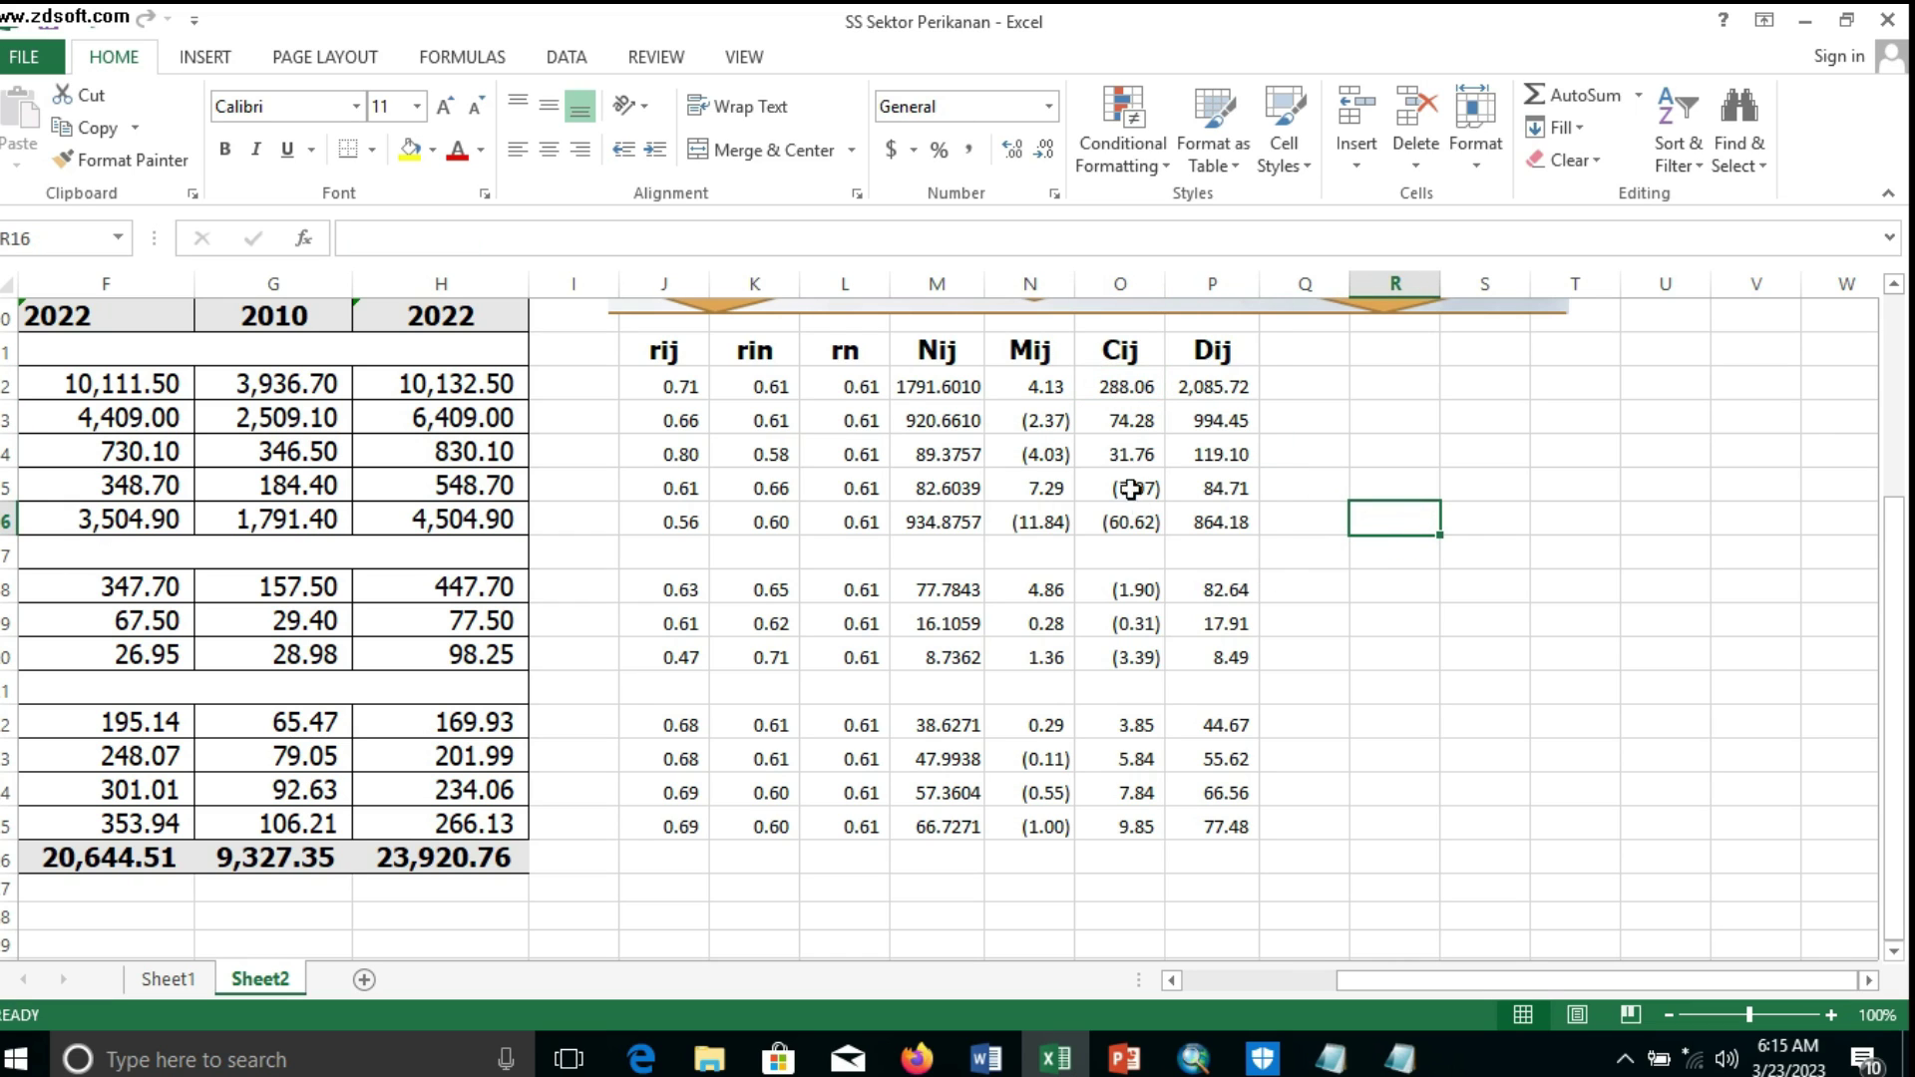
{"action": "left_click_drag", "start_coordinate": [1102, 382], "coordinate": [1115, 826]}
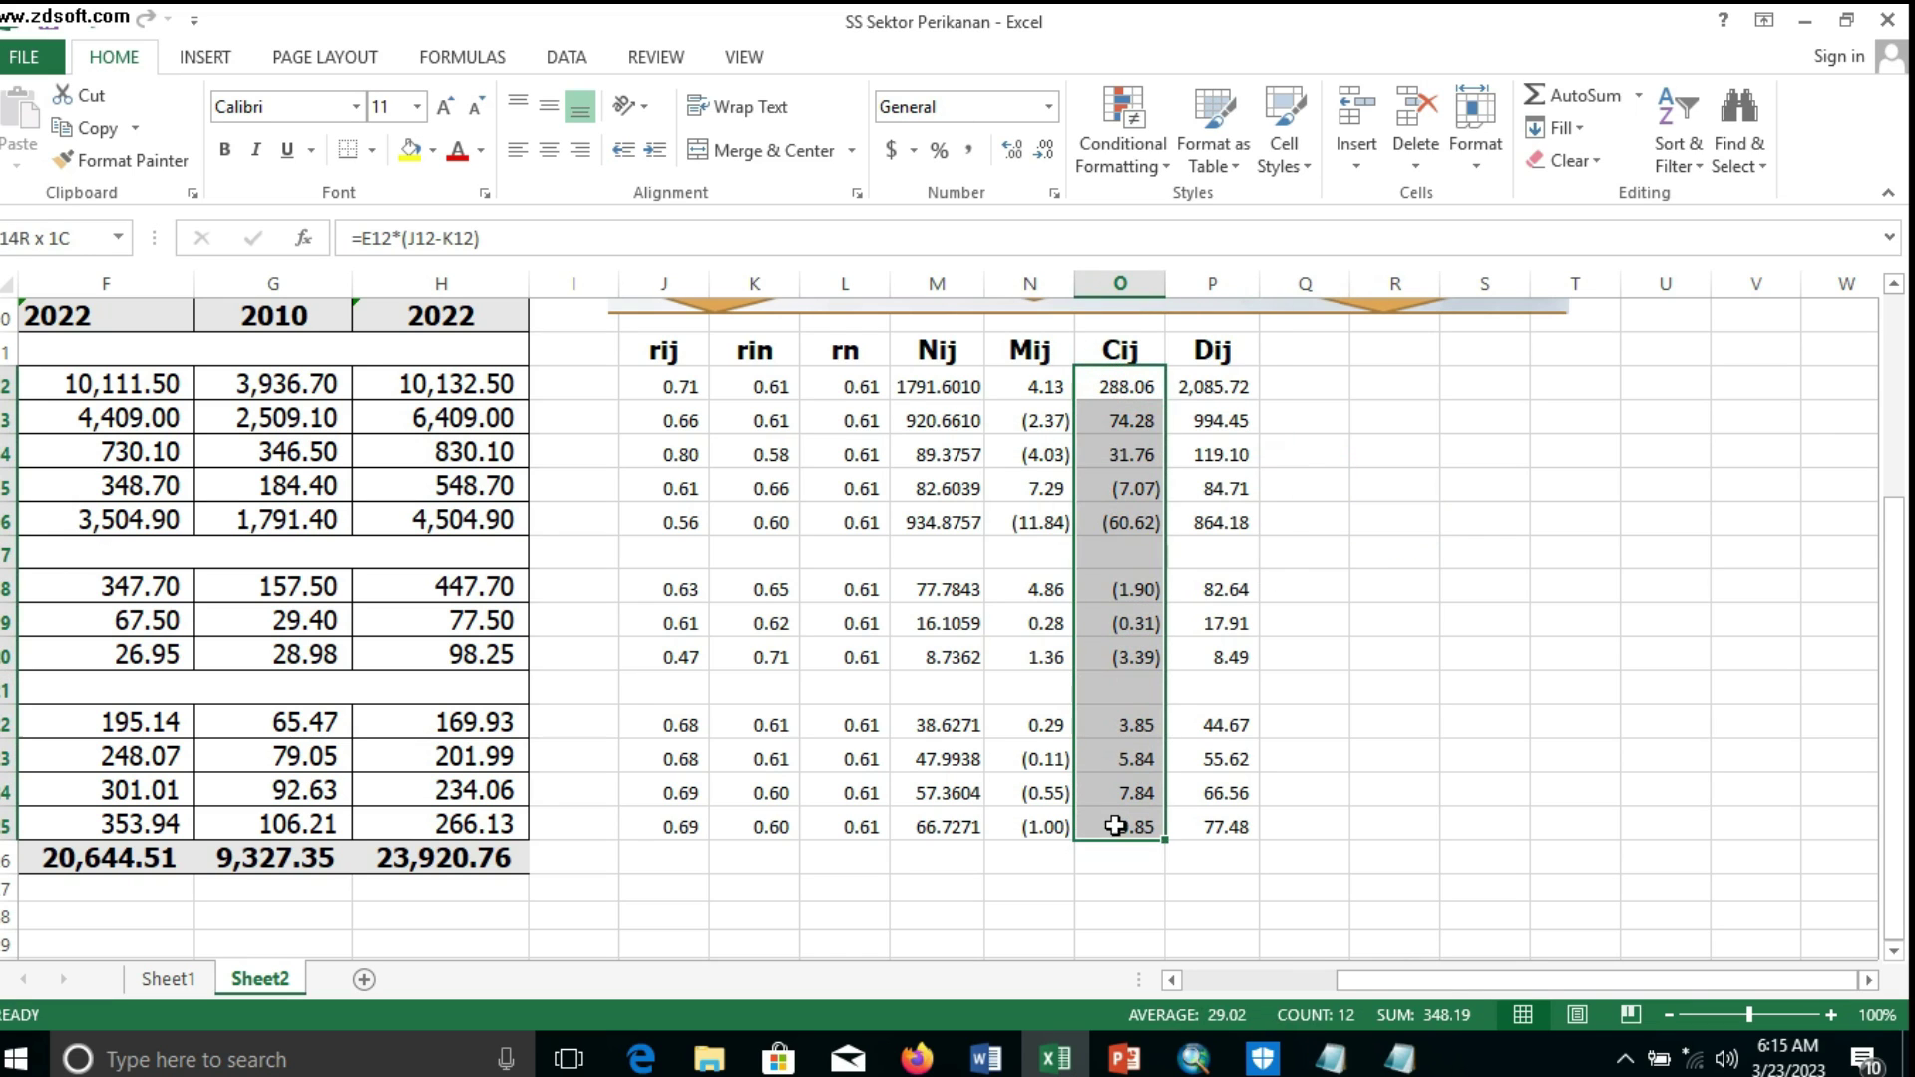
{"action": "left_click", "coordinate": [1027, 384]}
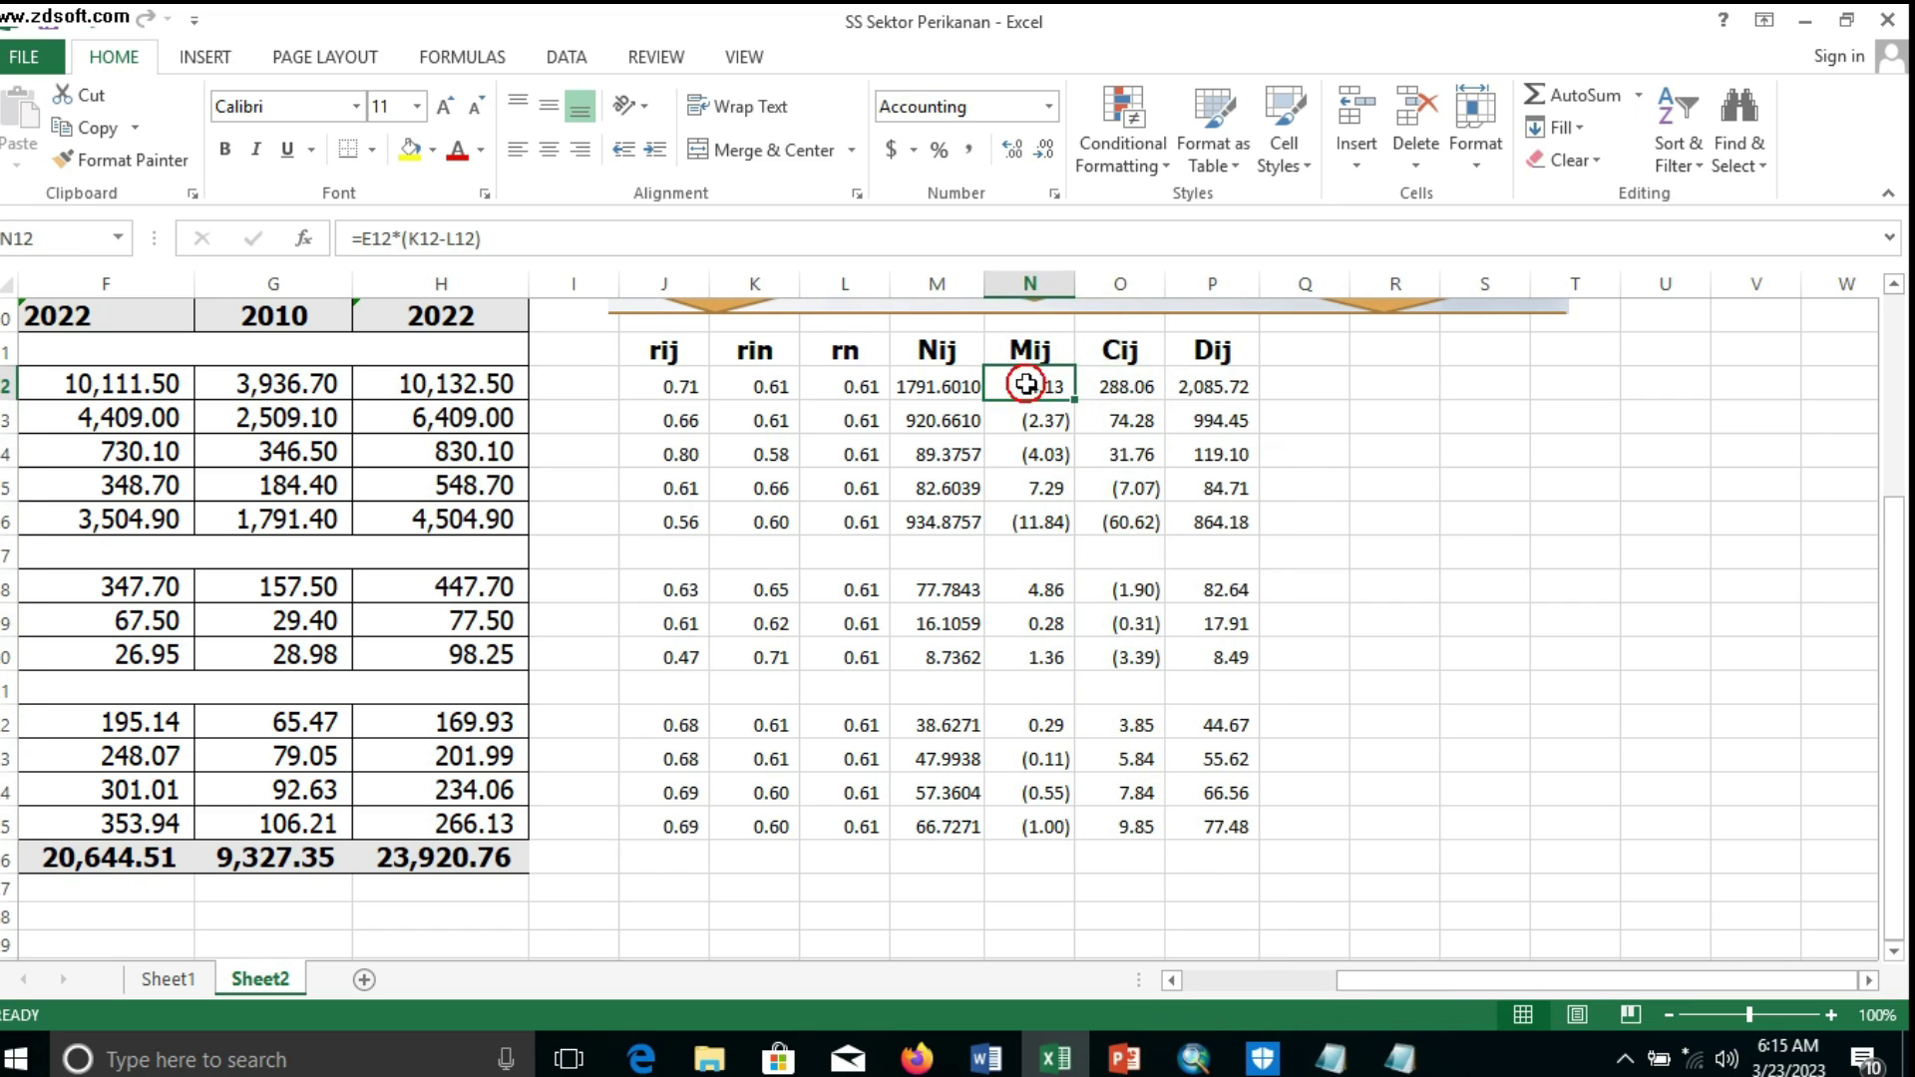
{"action": "left_click_drag", "start_coordinate": [1027, 384], "coordinate": [1102, 824]}
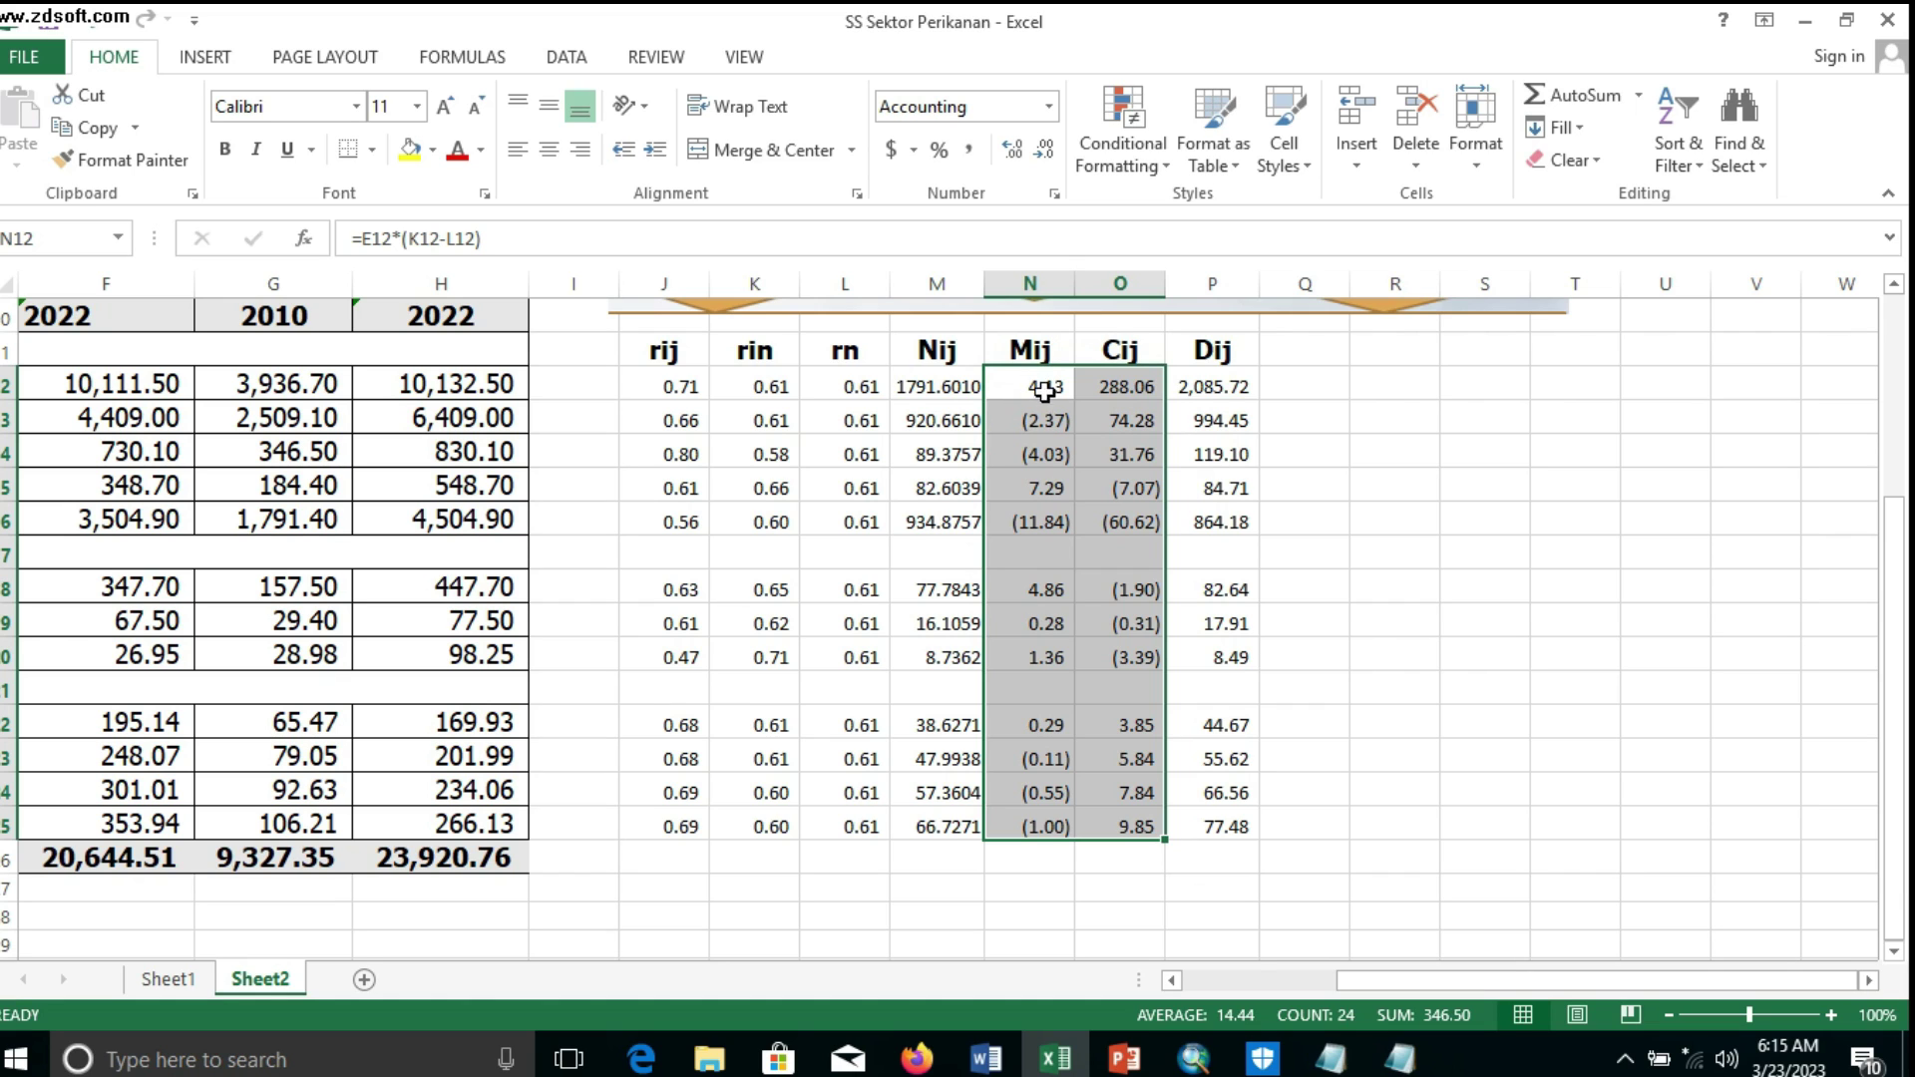
{"action": "left_click", "coordinate": [1043, 431]}
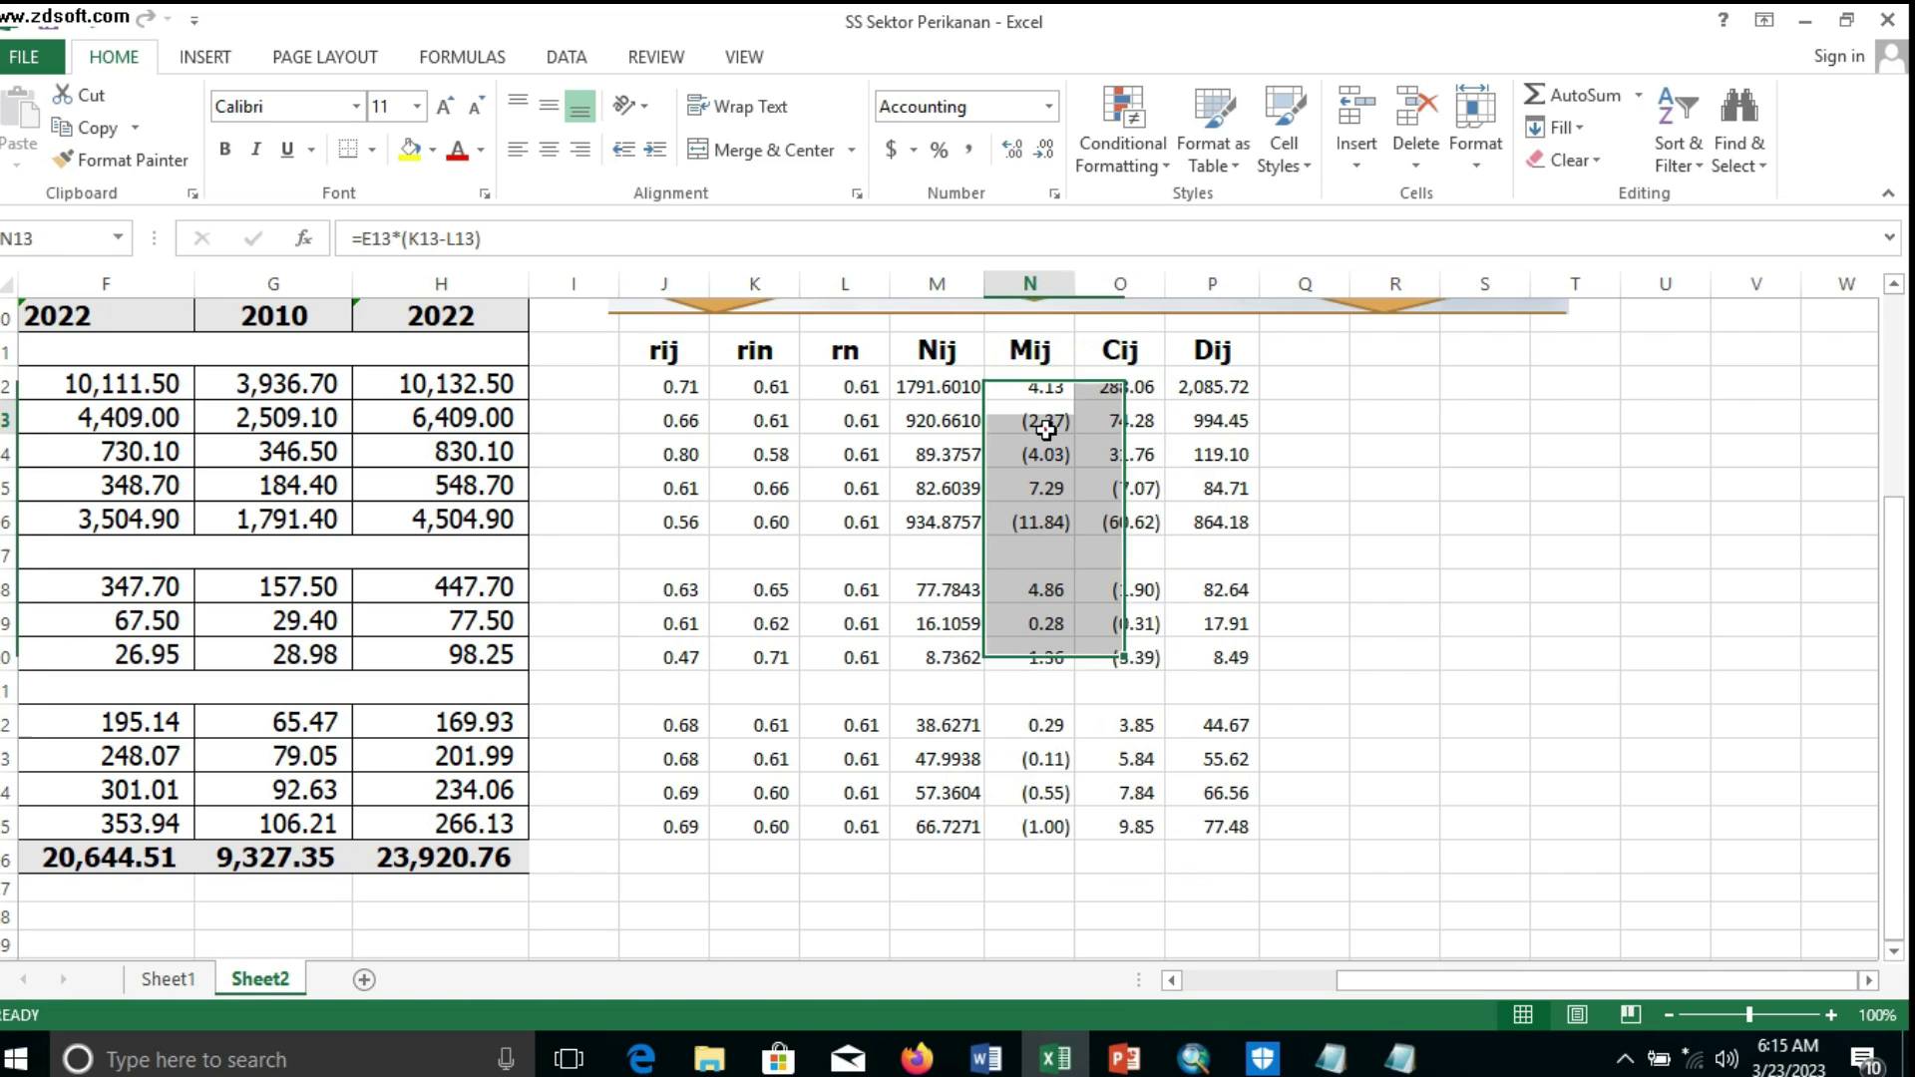
{"action": "left_click", "coordinate": [1054, 521]}
{"action": "left_click", "coordinate": [1025, 766]}
{"action": "left_click", "coordinate": [1038, 836]}
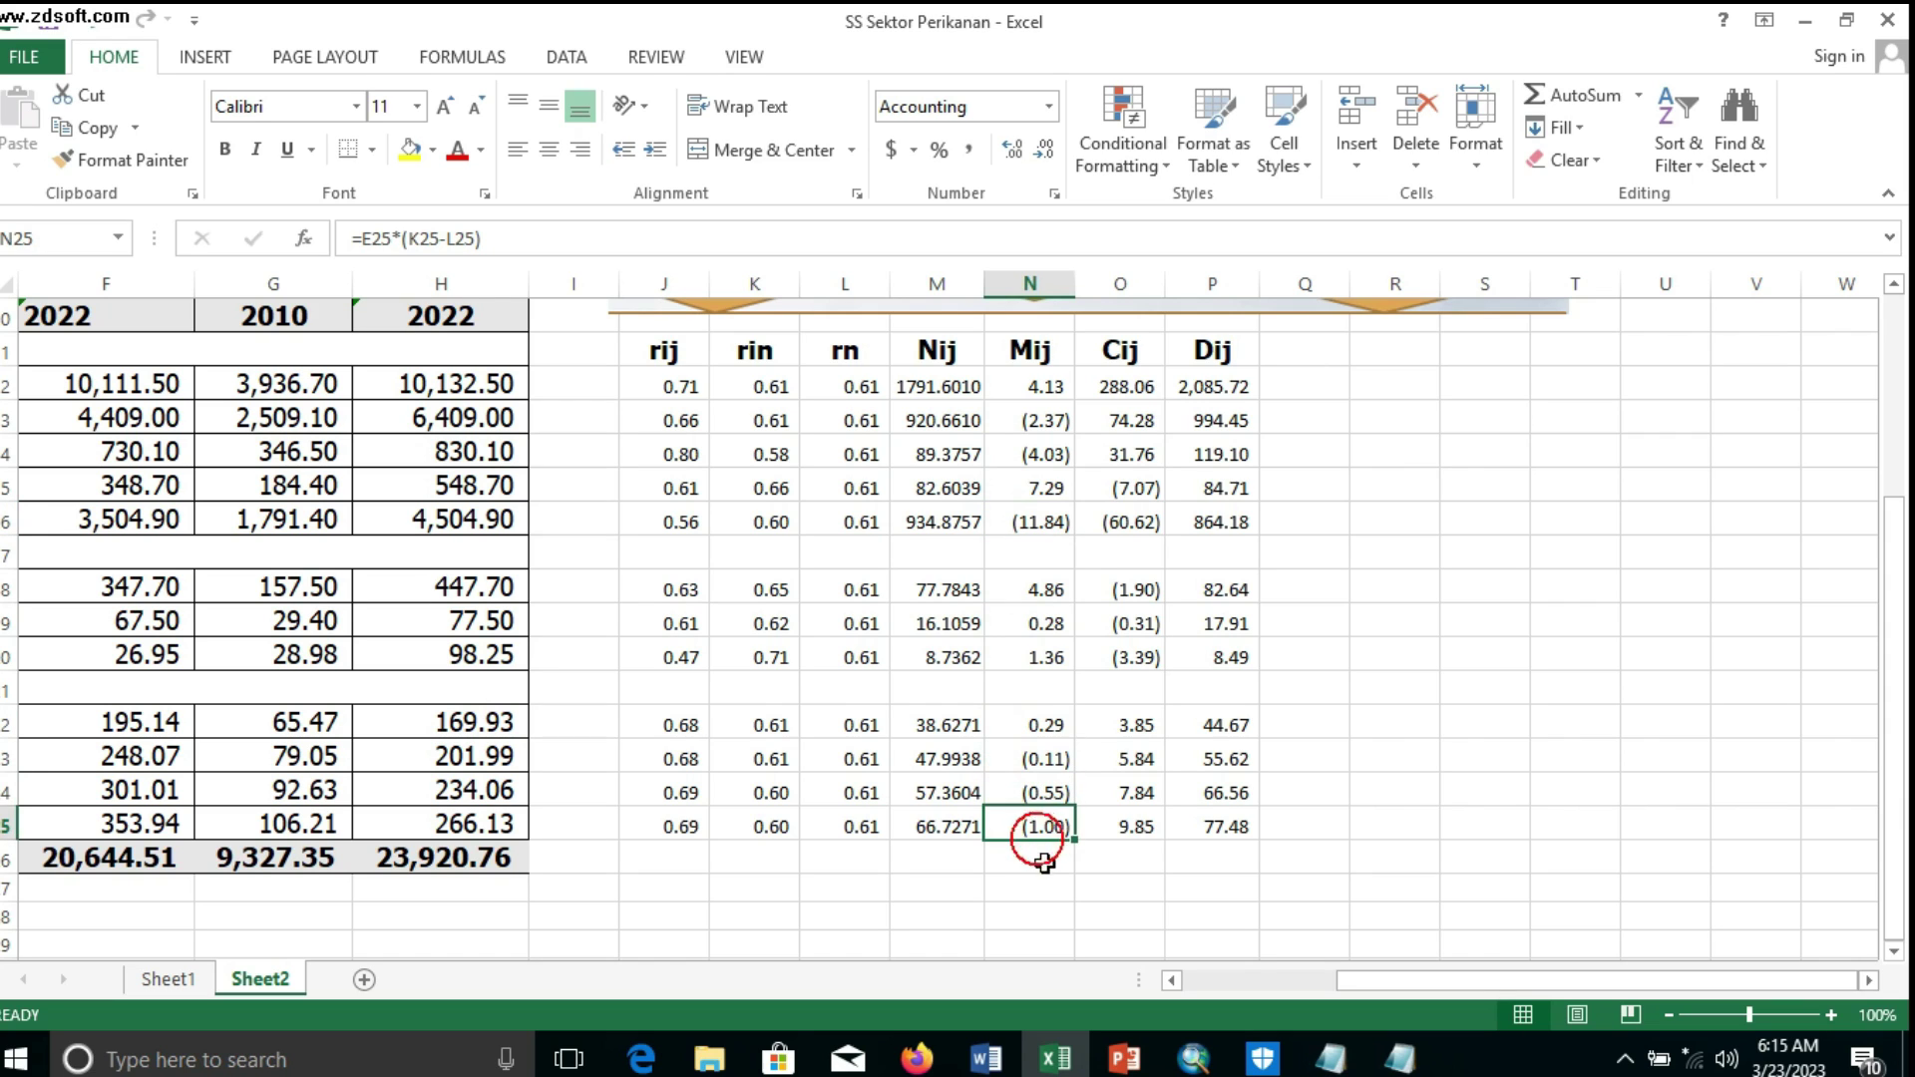
{"action": "left_click", "coordinate": [1121, 392]}
{"action": "left_click", "coordinate": [1121, 522]}
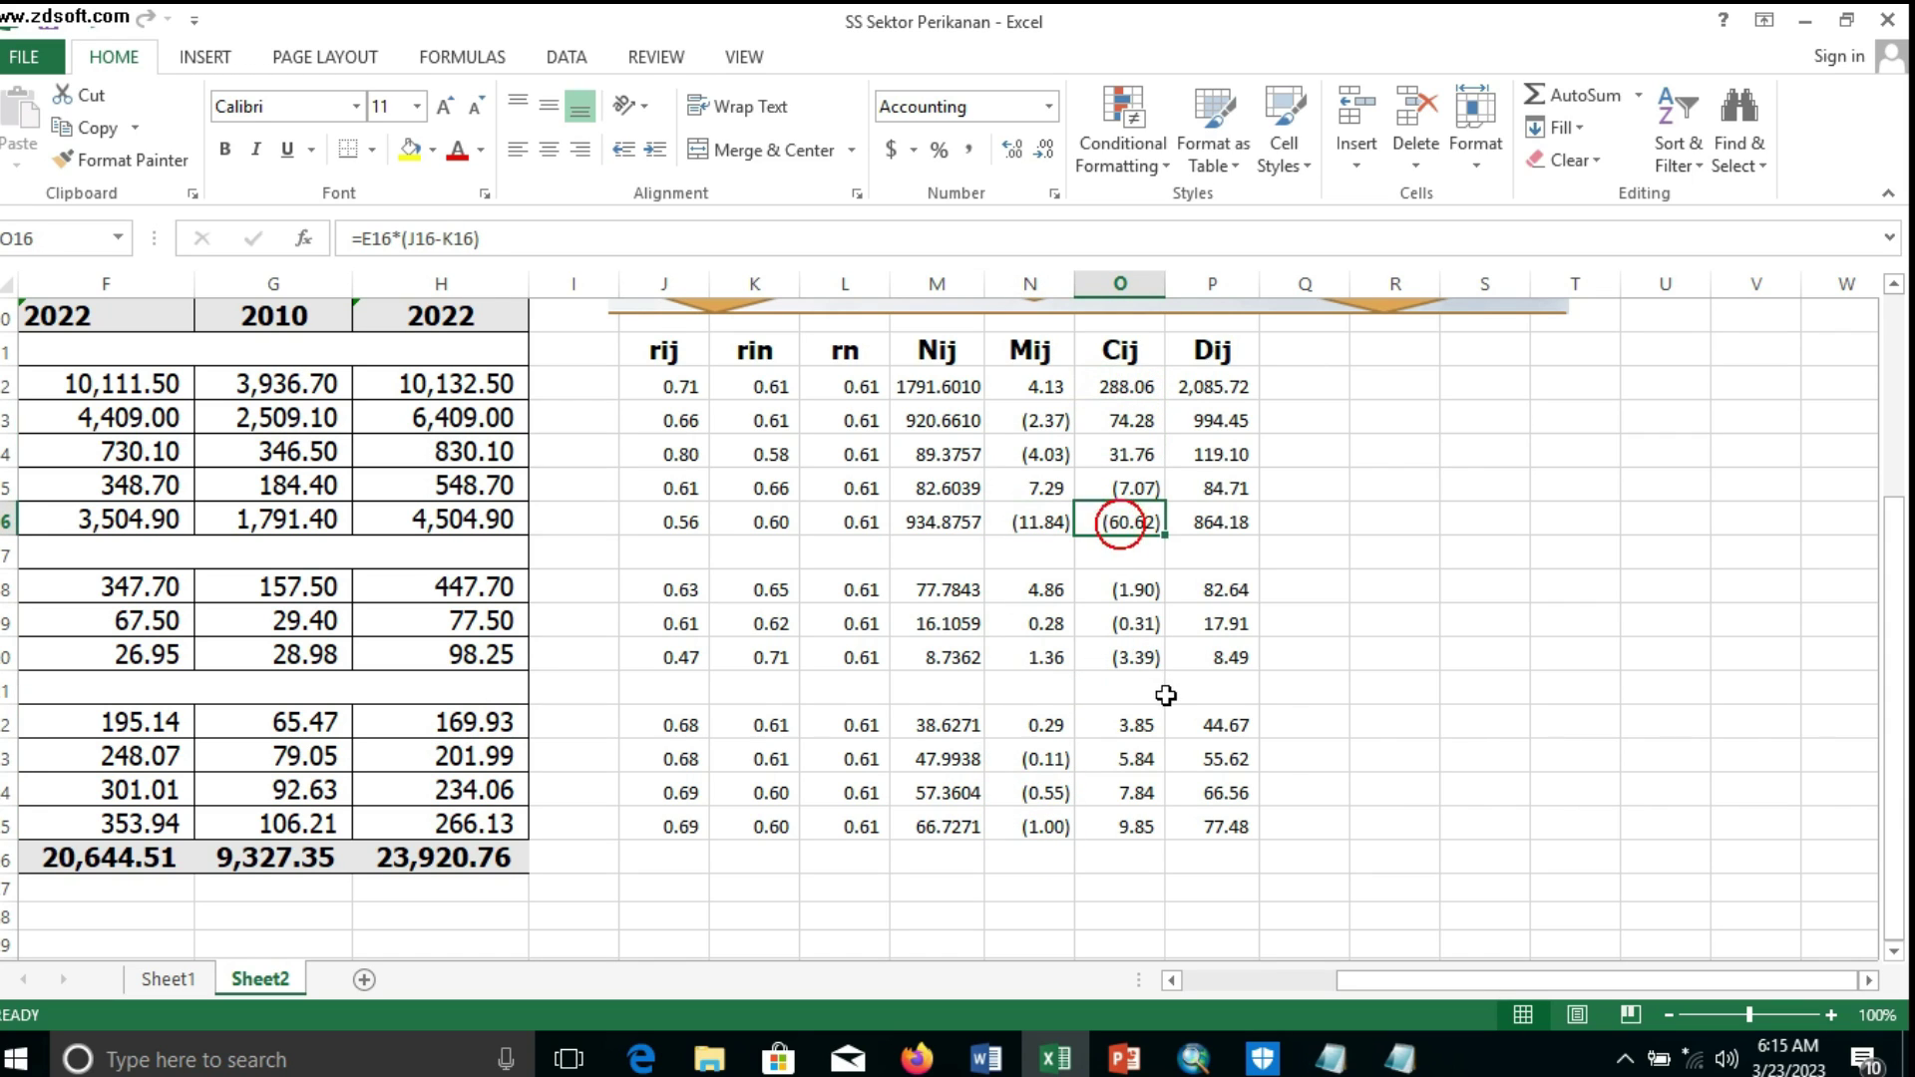
{"action": "left_click", "coordinate": [1121, 488]}
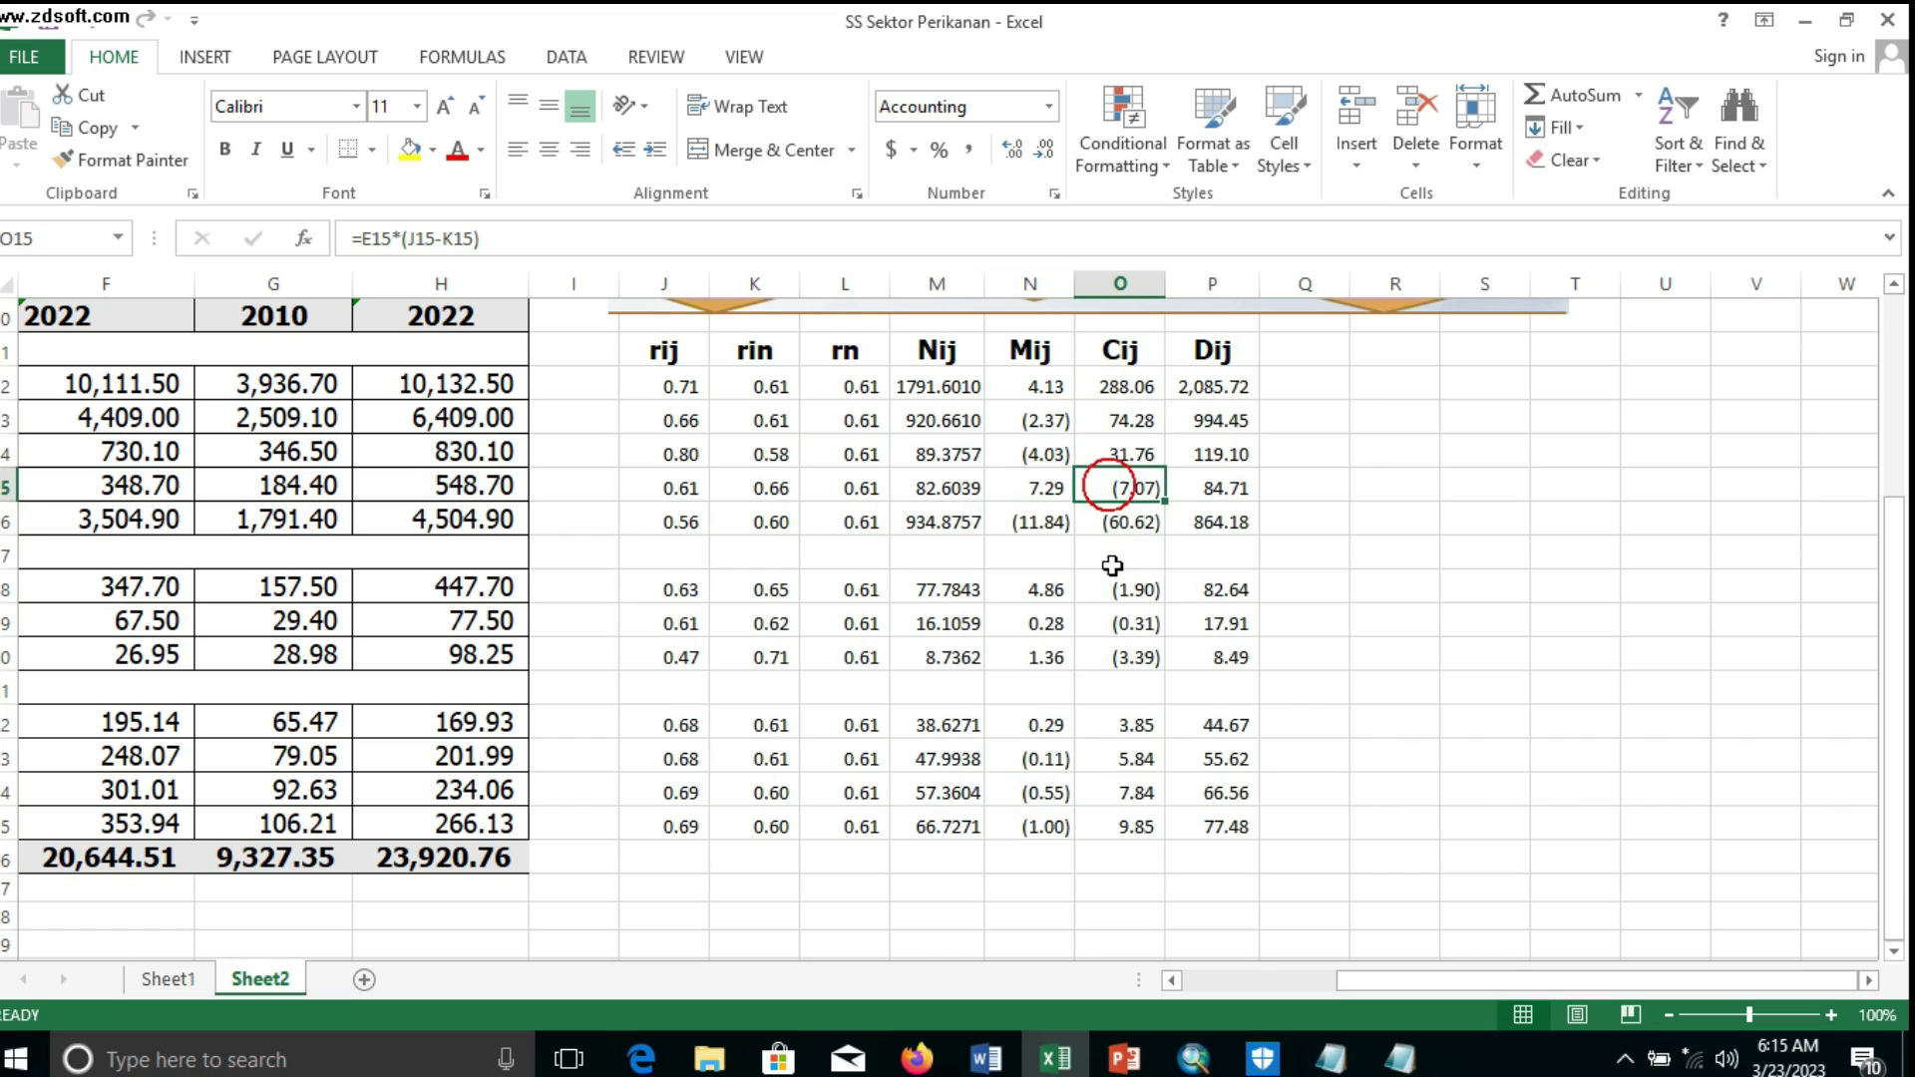
{"action": "left_click", "coordinate": [1112, 588]}
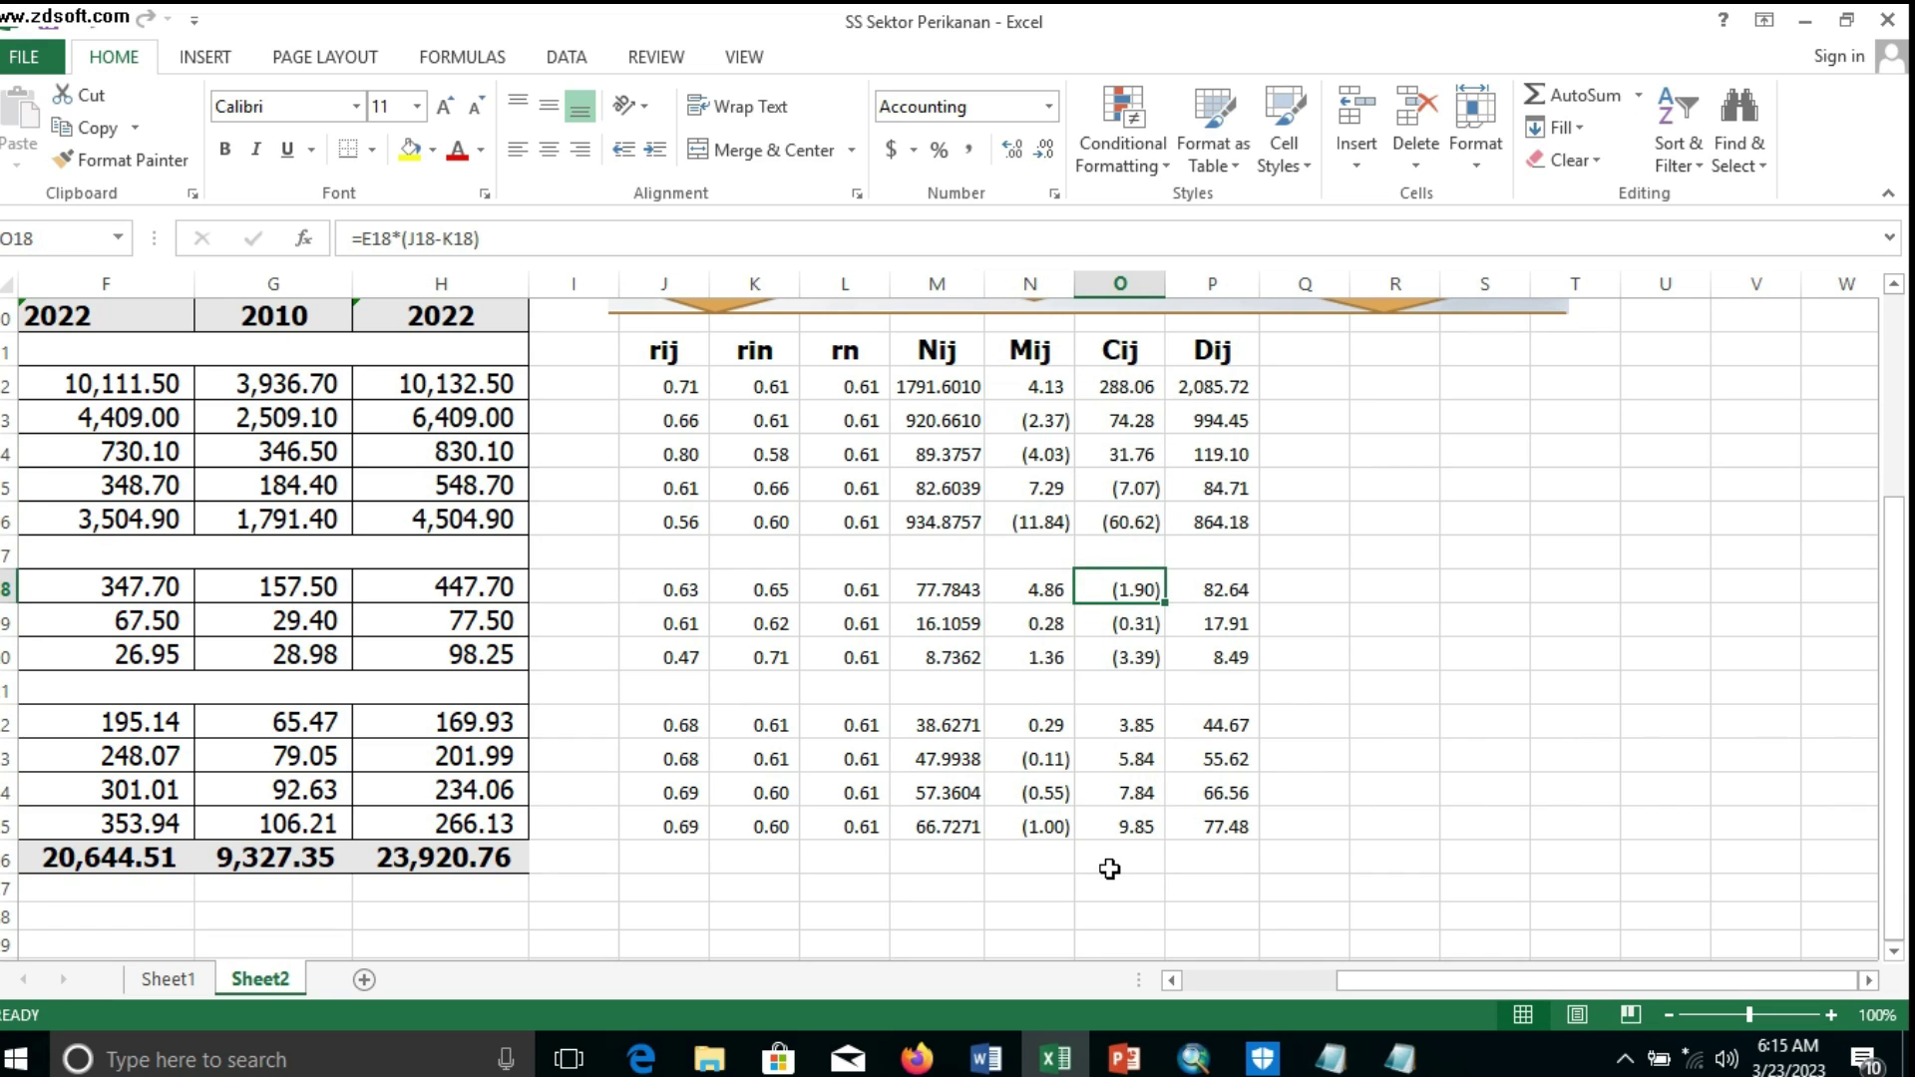
{"action": "left_click_drag", "start_coordinate": [1122, 726], "coordinate": [1127, 827]}
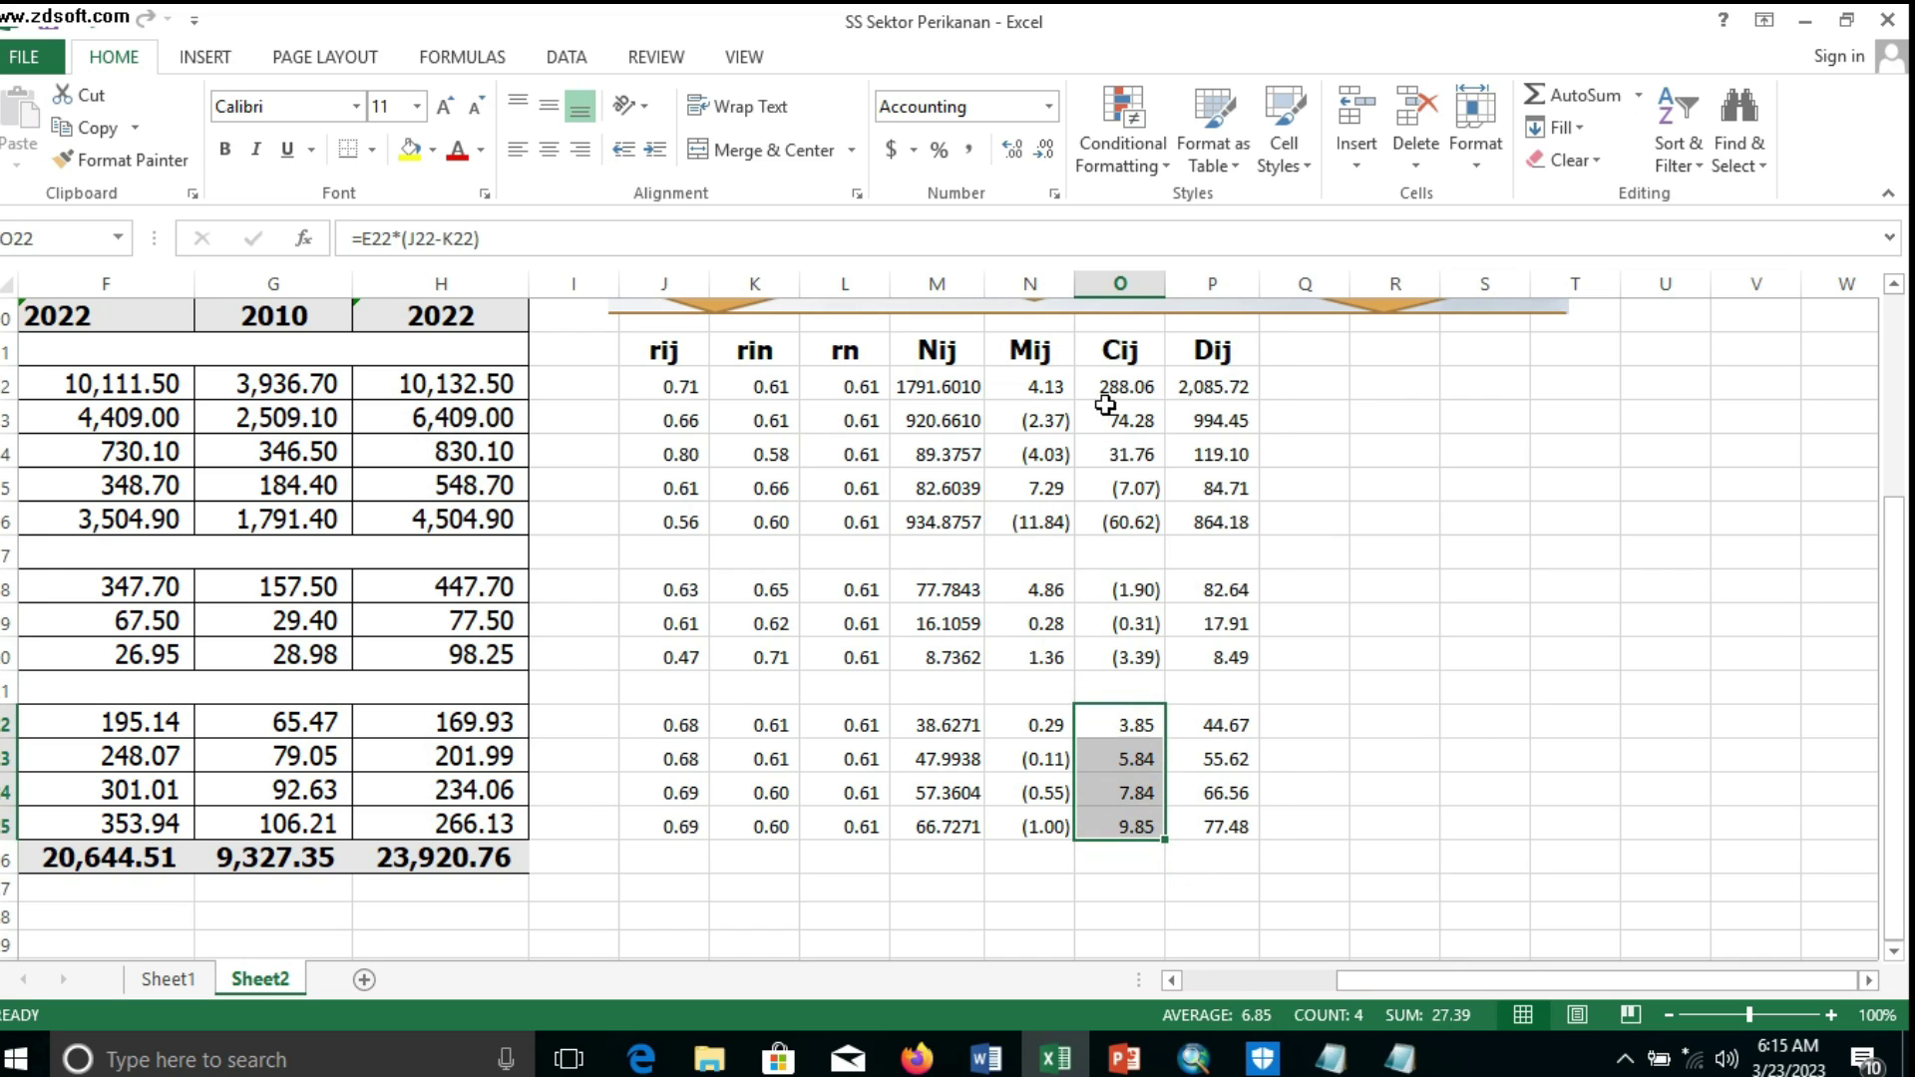
{"action": "left_click_drag", "start_coordinate": [1110, 392], "coordinate": [1124, 487]}
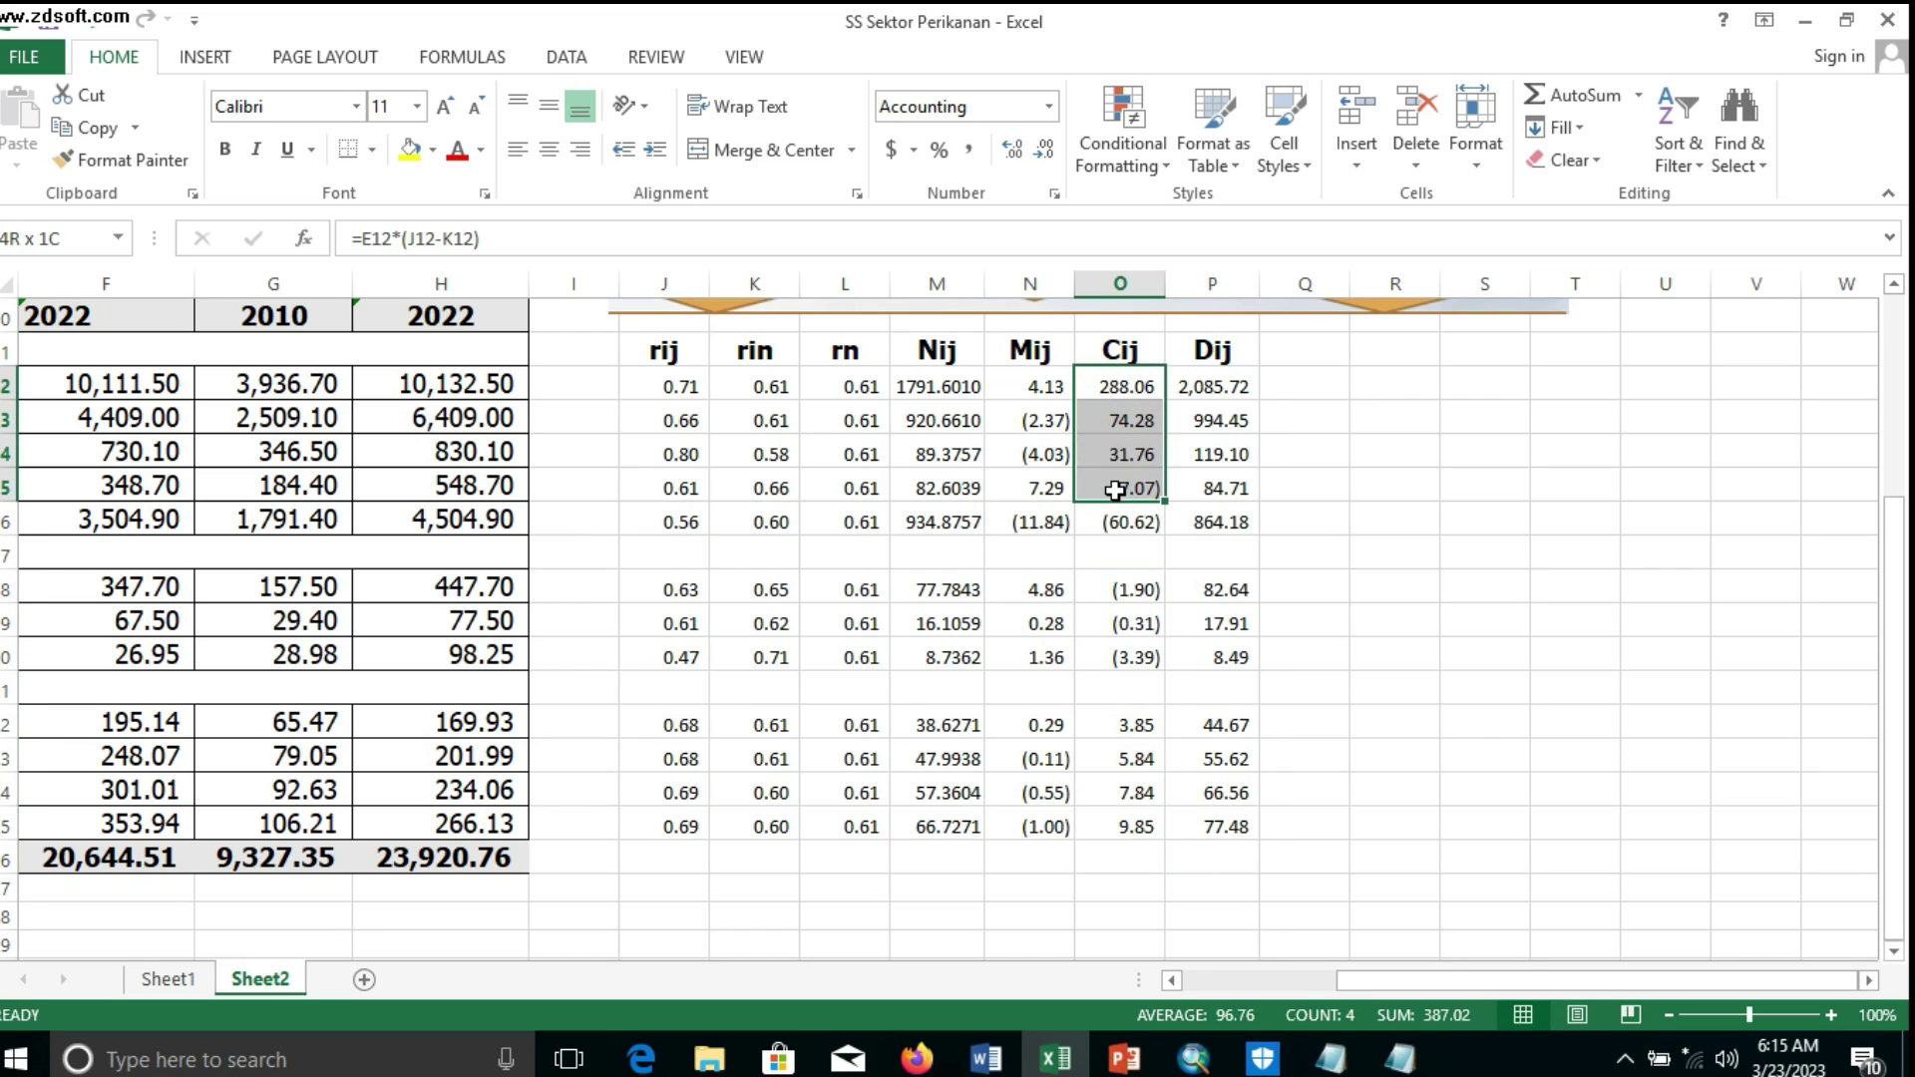
{"action": "left_click", "coordinate": [900, 681]}
Reduce the Nij values in M12:M25 to three decimal places
{"action": "left_click_drag", "start_coordinate": [928, 394], "coordinate": [957, 828]}
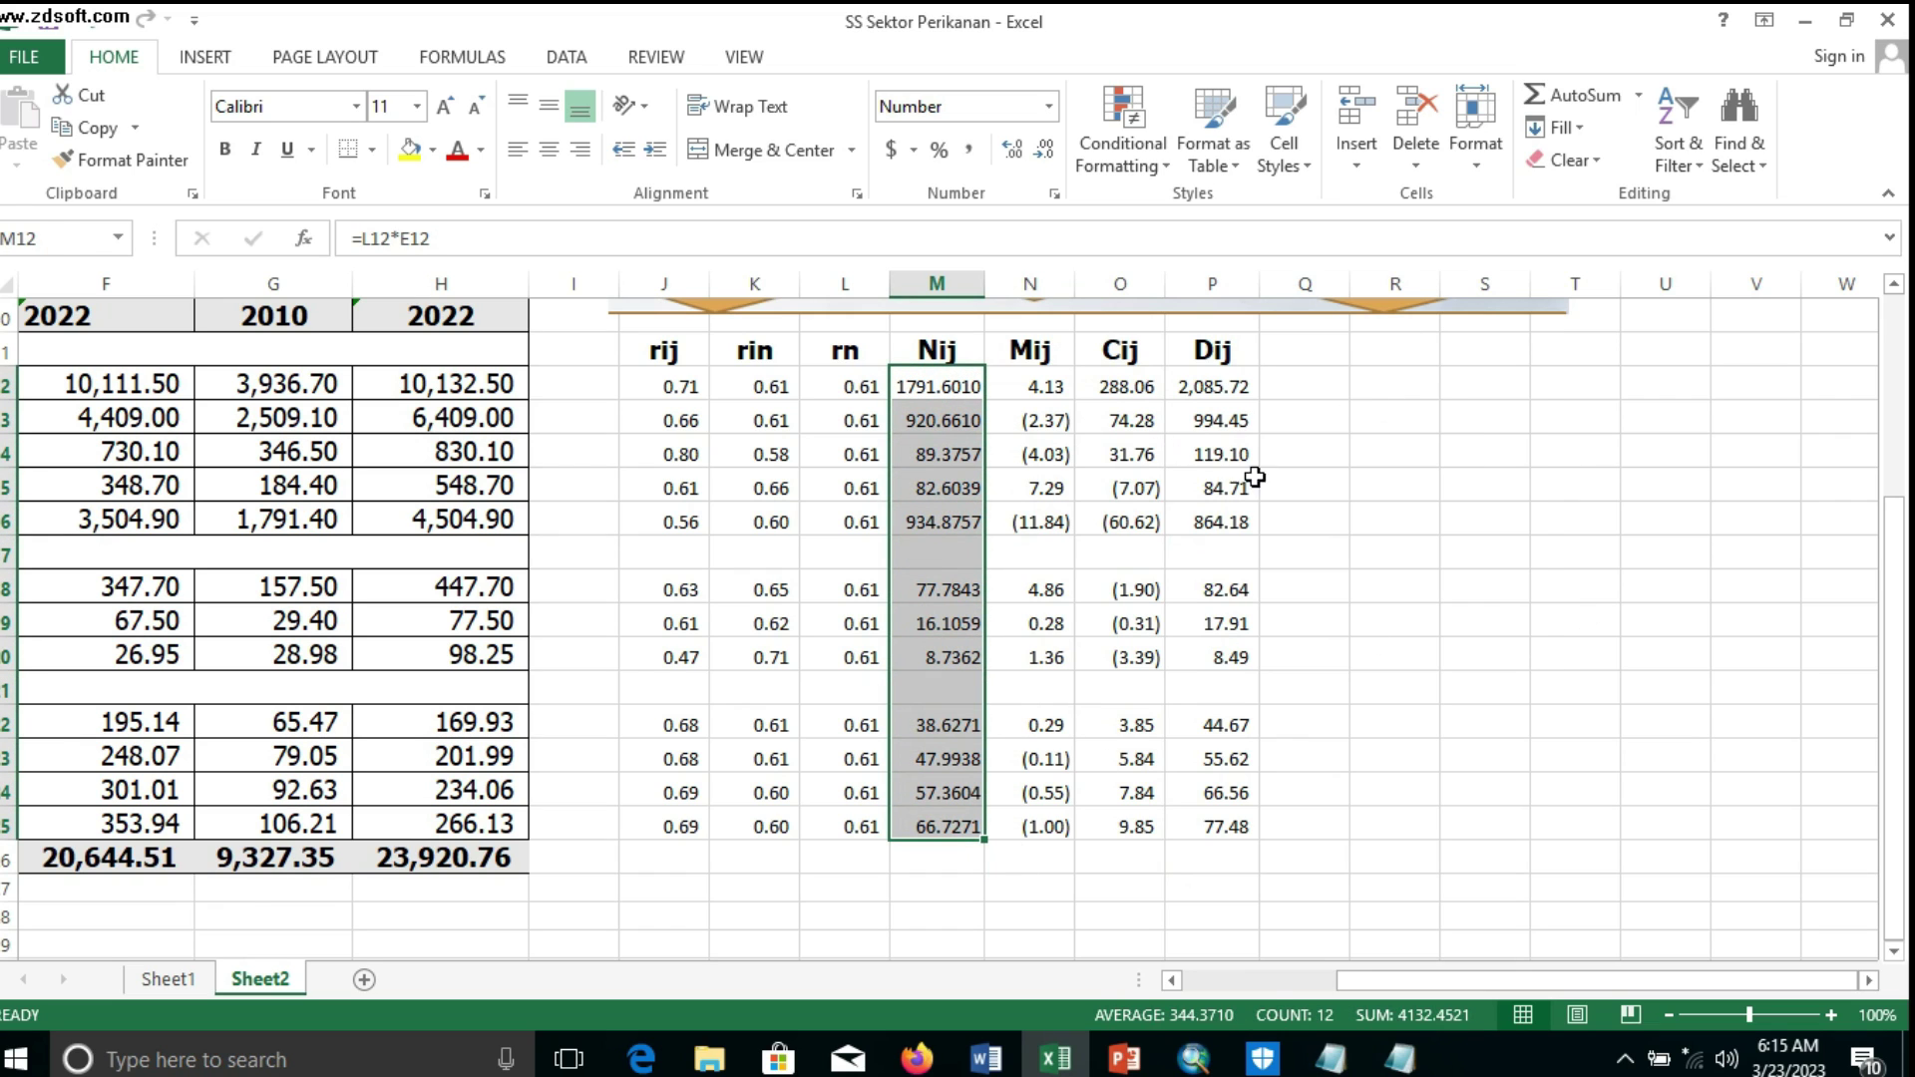
{"action": "left_click", "coordinate": [1045, 151]}
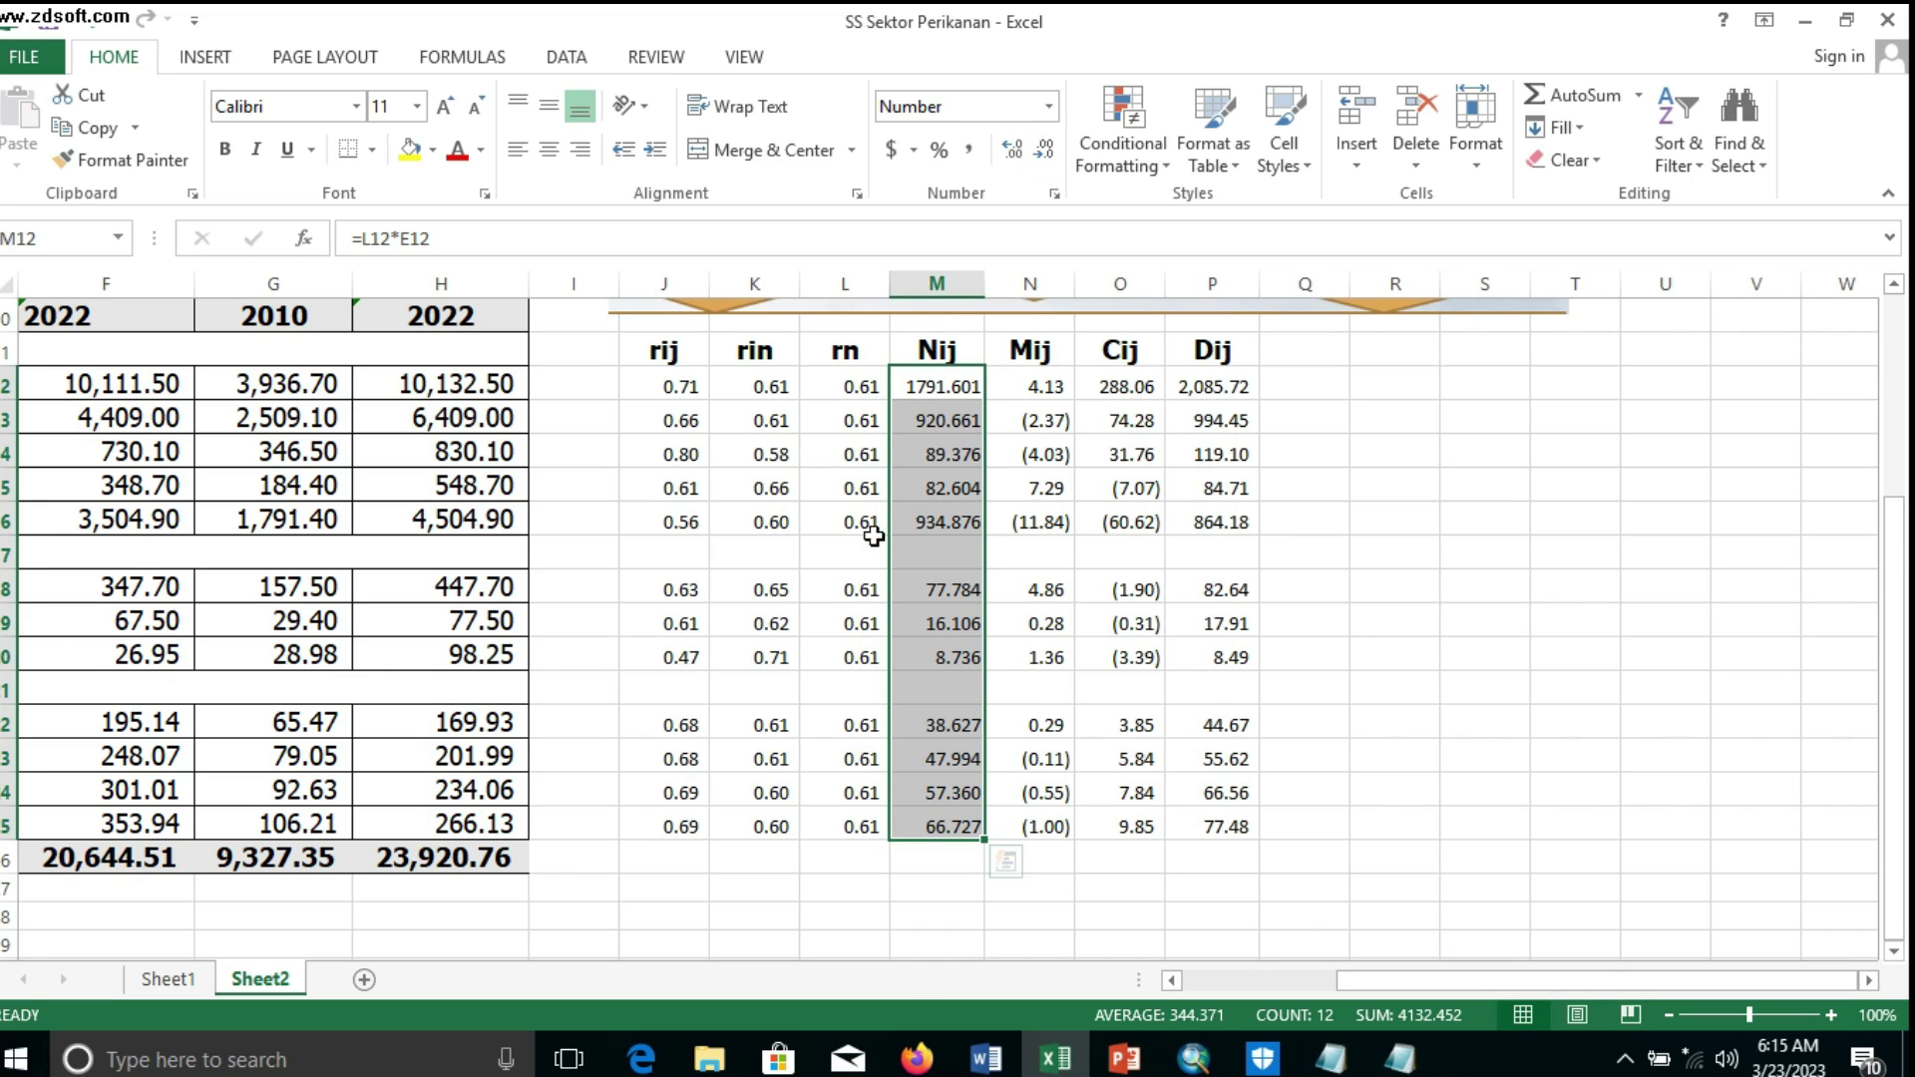
{"action": "left_click", "coordinate": [914, 423]}
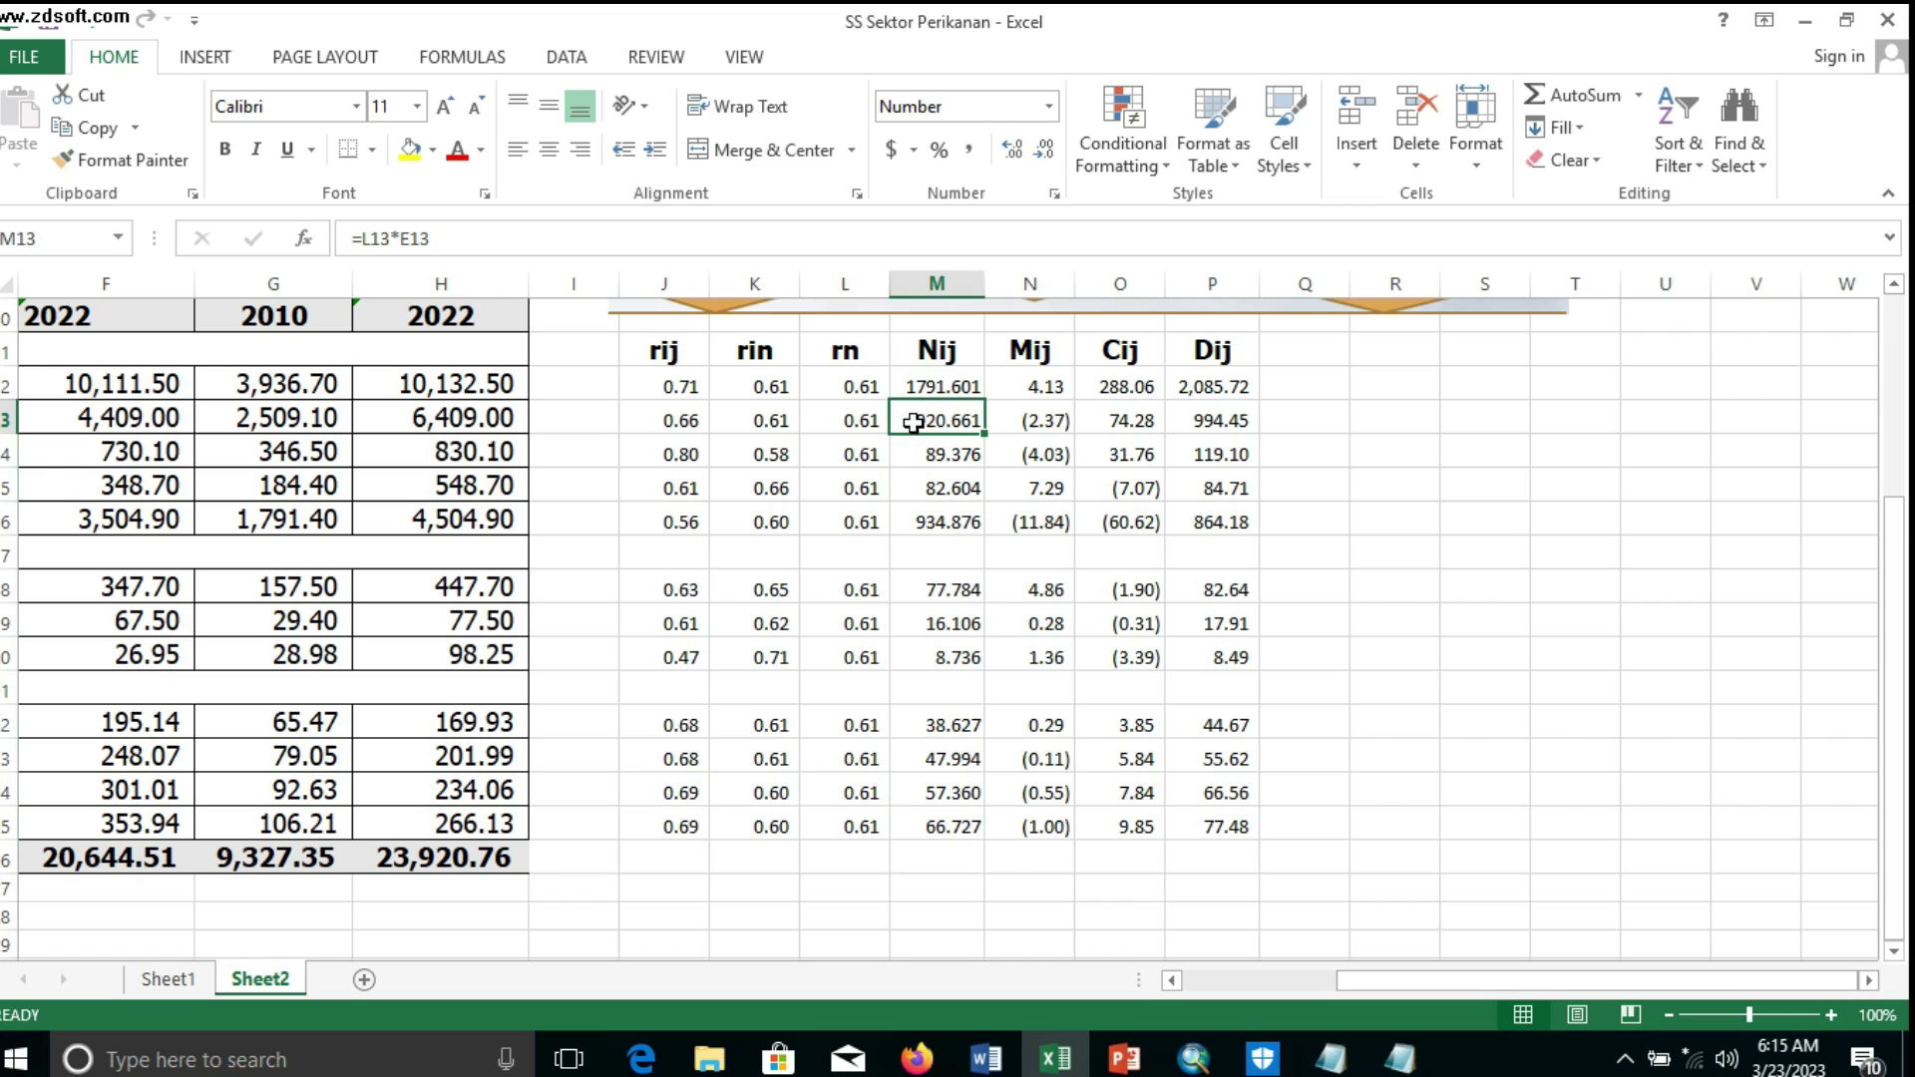
Review the Nij results against the sector groups Perikanan Tangkap, Budidaya Perikanan and Produk Perikanan, and check the rin formula for Tuna in K12
{"action": "left_click_drag", "start_coordinate": [918, 391], "coordinate": [937, 835]}
{"action": "left_click_drag", "start_coordinate": [1392, 975], "coordinate": [1177, 989]}
{"action": "scroll", "coordinate": [326, 533], "scroll_direction": "up", "scroll_amount": 2}
{"action": "left_click", "coordinate": [395, 485]}
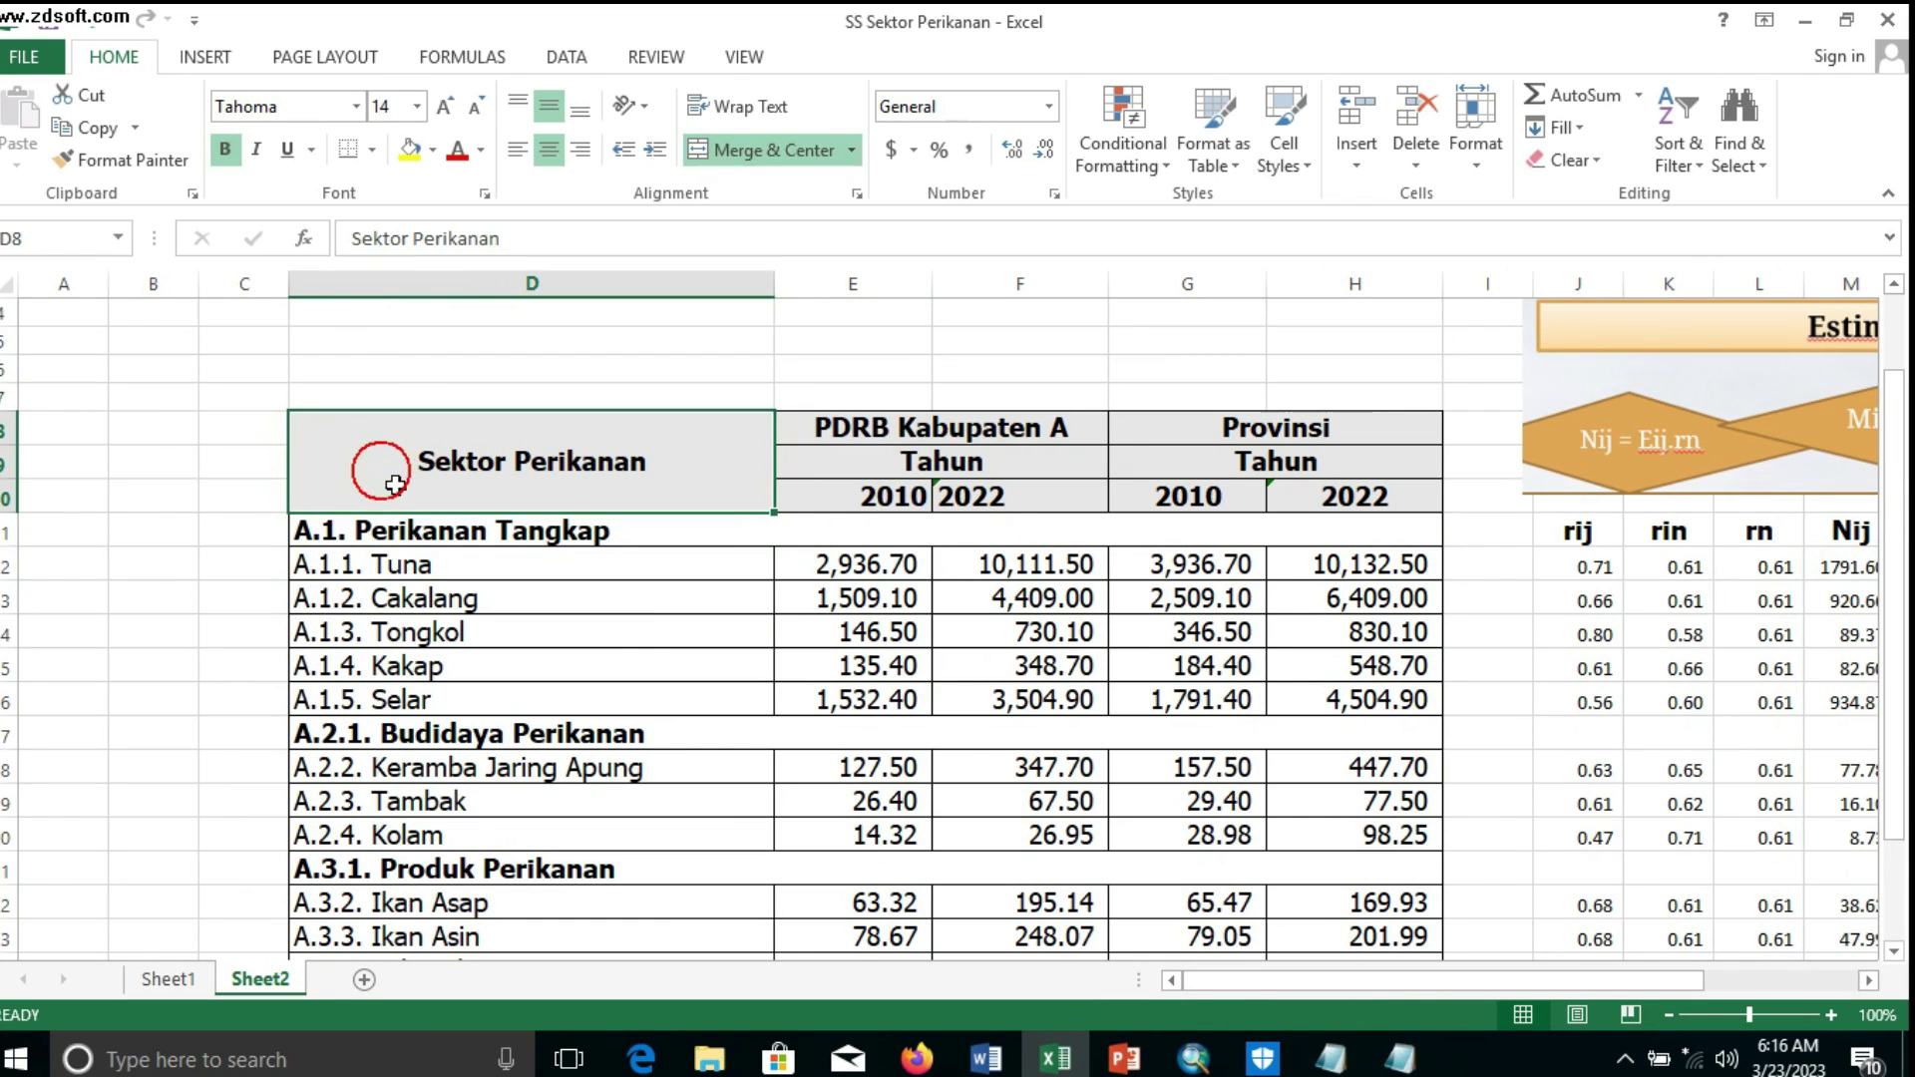
{"action": "left_click", "coordinate": [409, 529]}
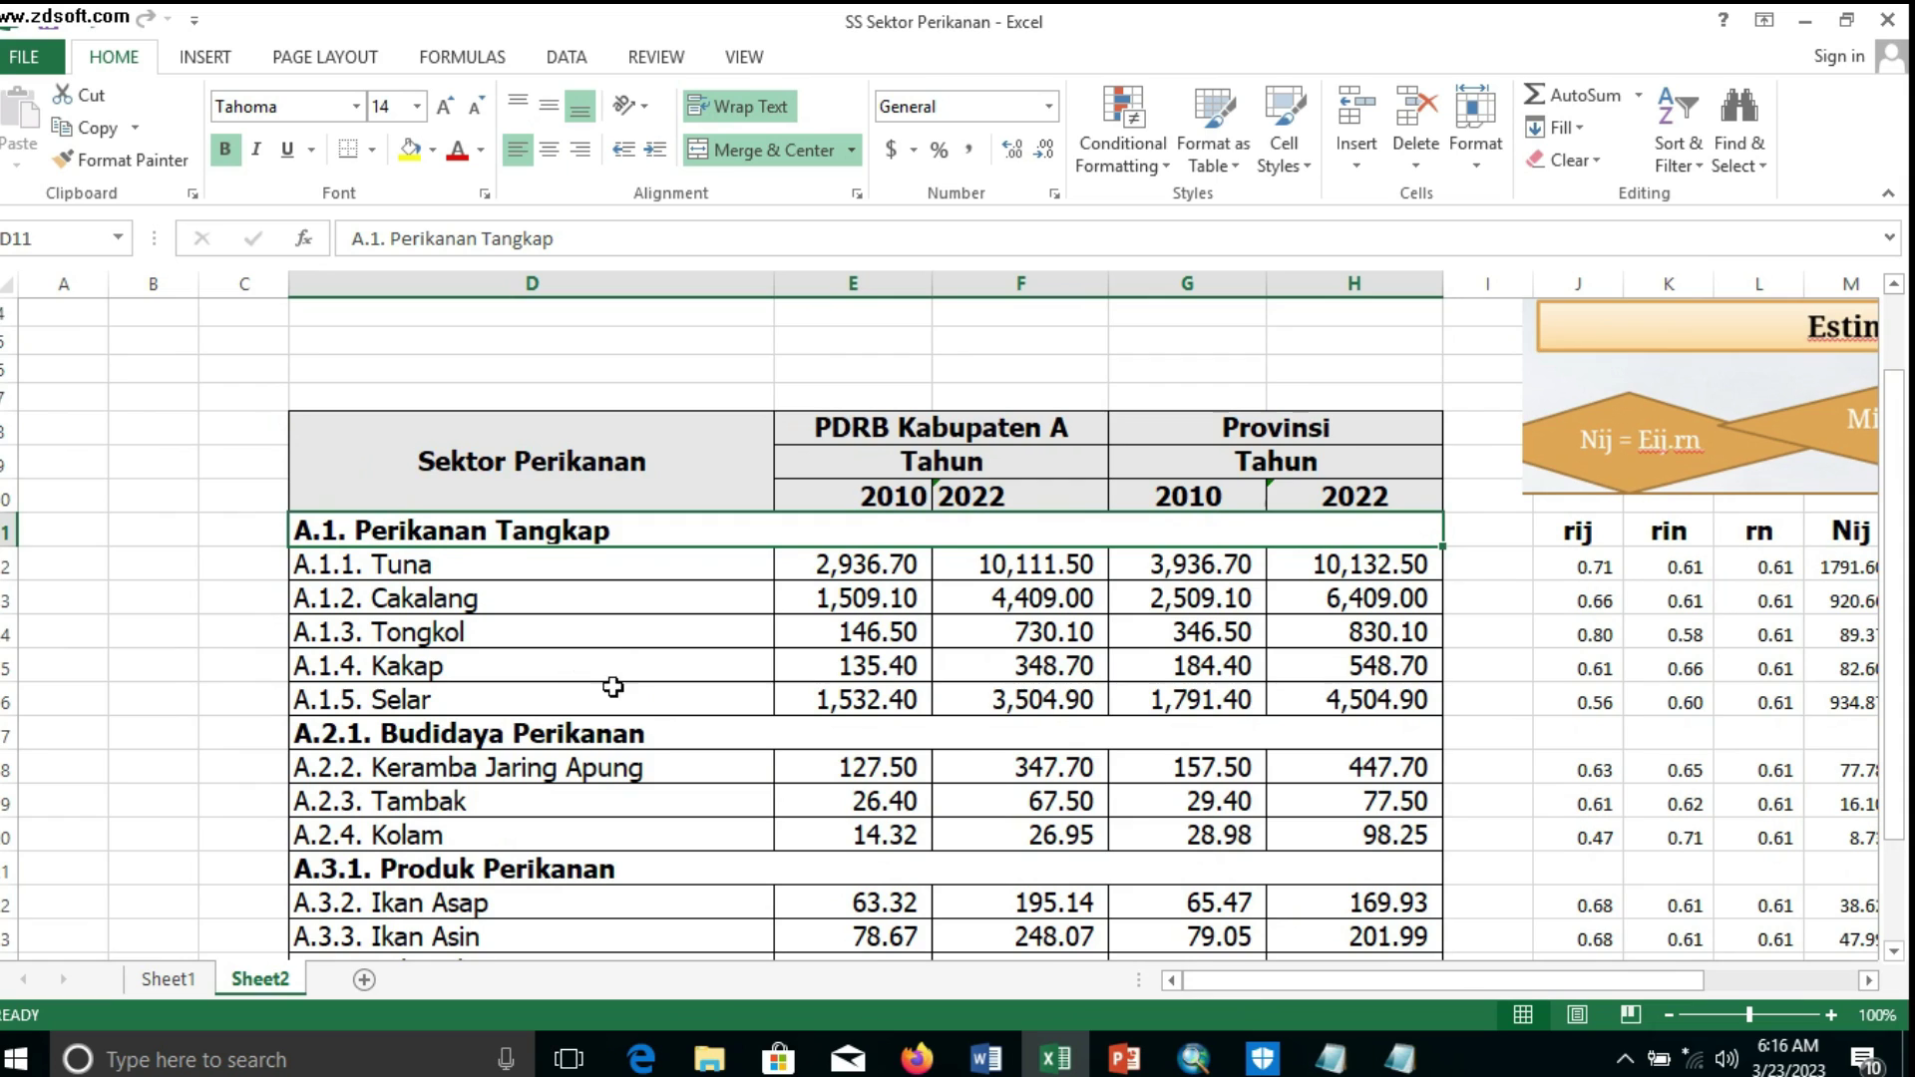
{"action": "scroll", "coordinate": [613, 687], "scroll_direction": "down", "scroll_amount": 1}
{"action": "left_click", "coordinate": [555, 648]}
{"action": "left_click", "coordinate": [493, 784]}
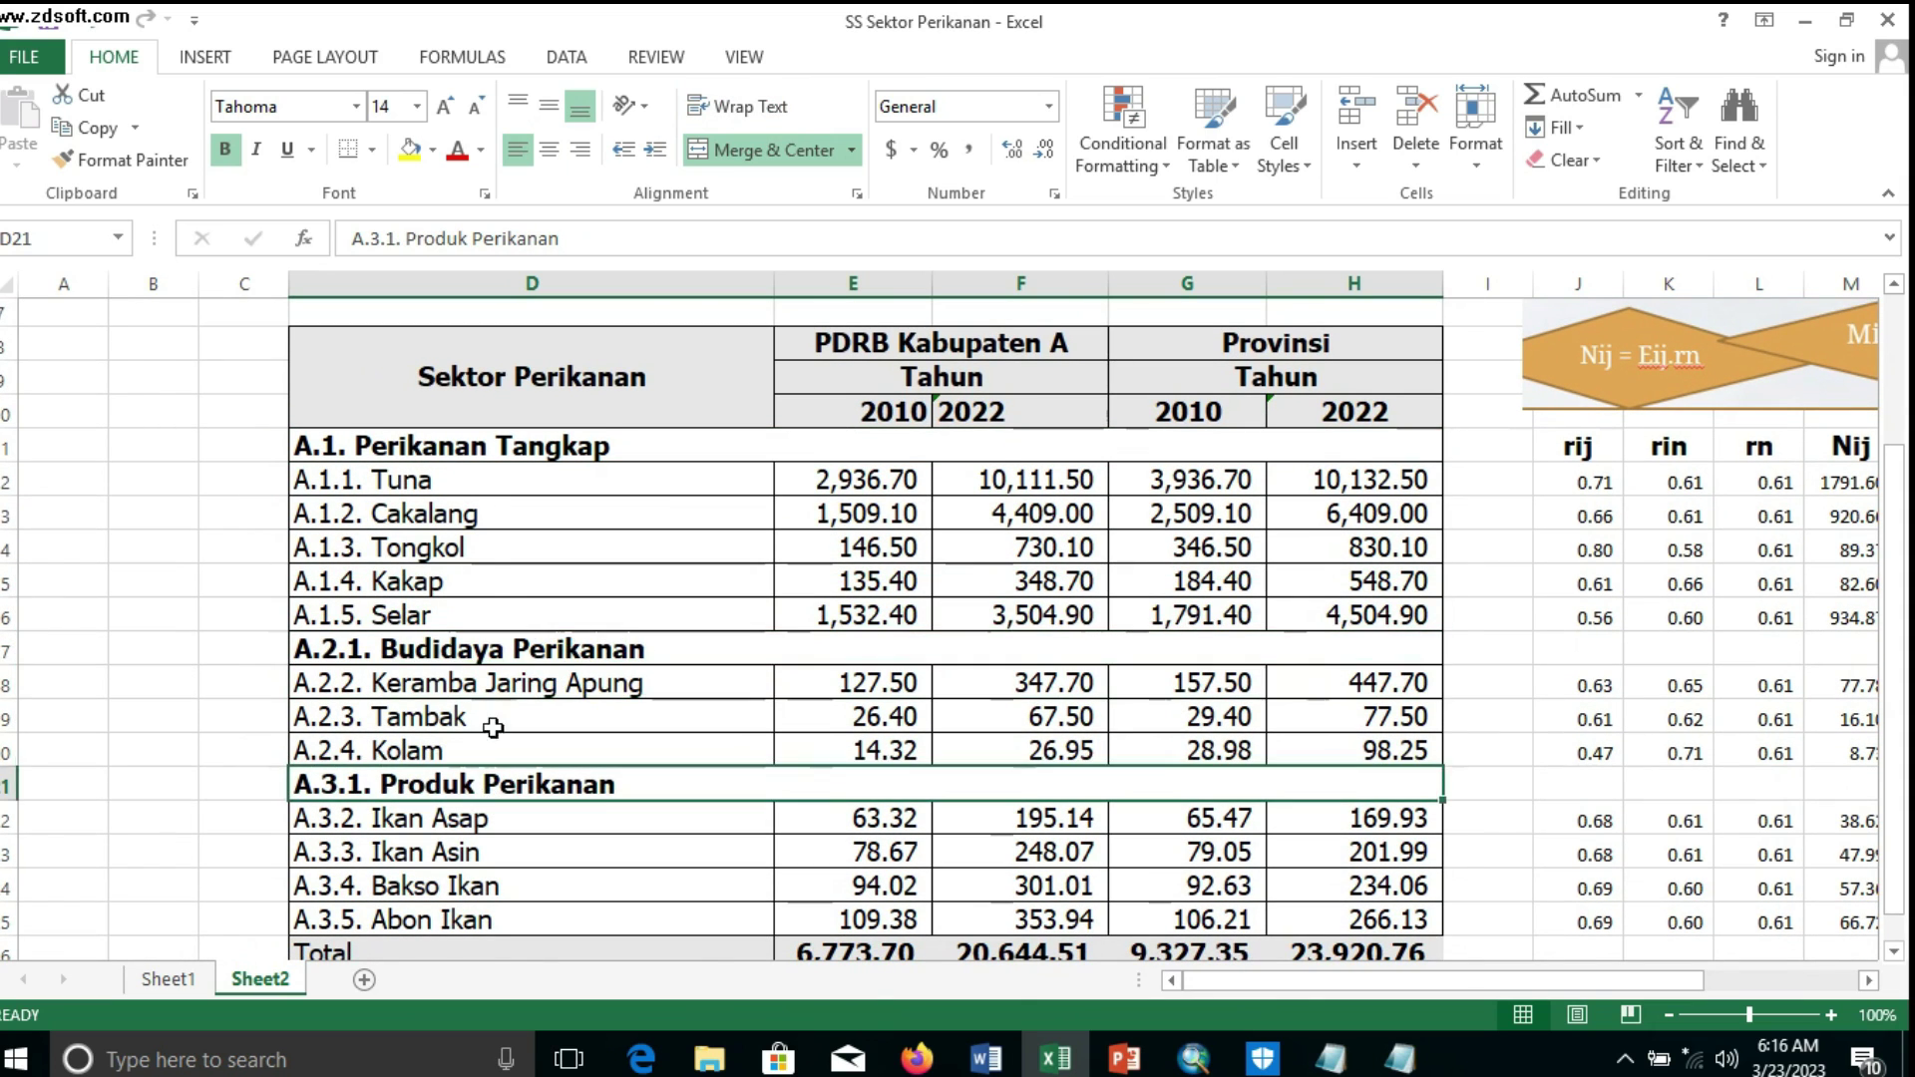
{"action": "scroll", "coordinate": [493, 727], "scroll_direction": "down", "scroll_amount": 2}
{"action": "left_click_drag", "start_coordinate": [1242, 985], "coordinate": [1404, 991]}
{"action": "scroll", "coordinate": [1038, 834], "scroll_direction": "up", "scroll_amount": 2}
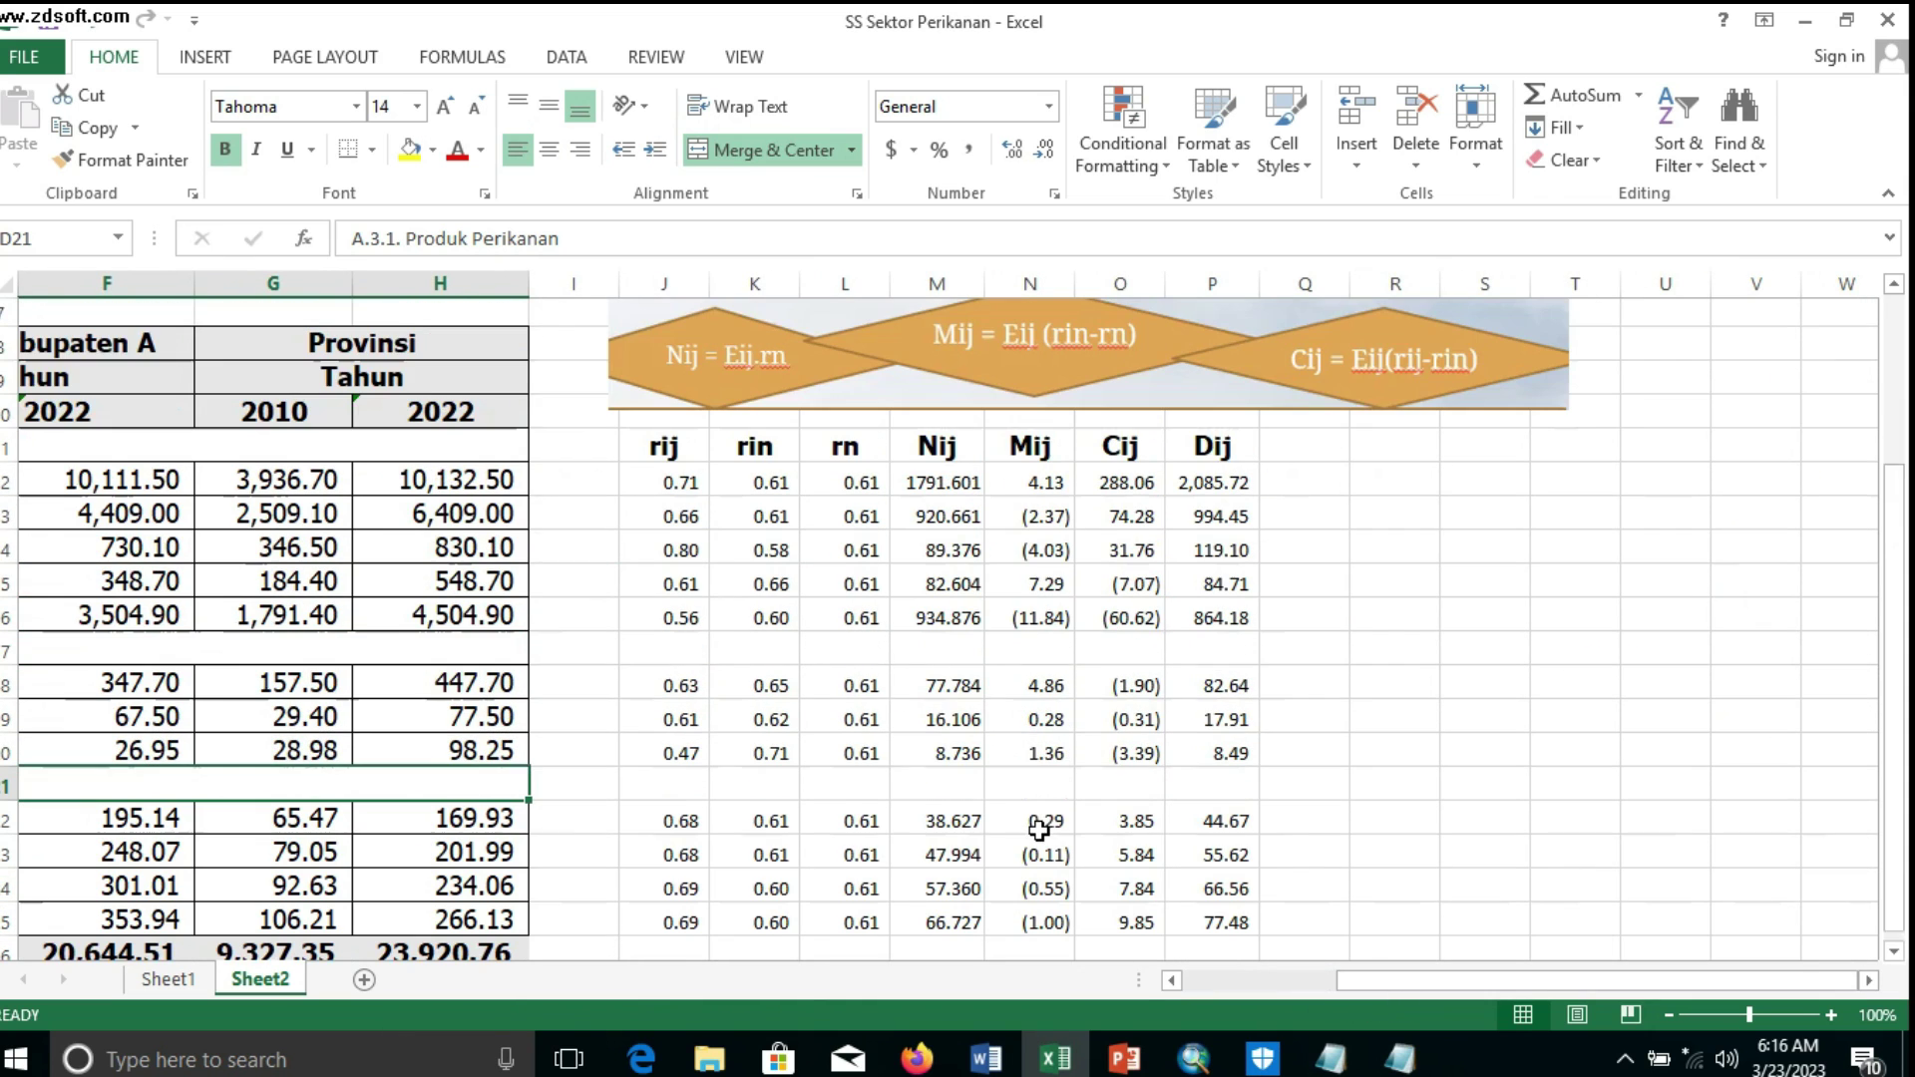
{"action": "left_click", "coordinate": [743, 480]}
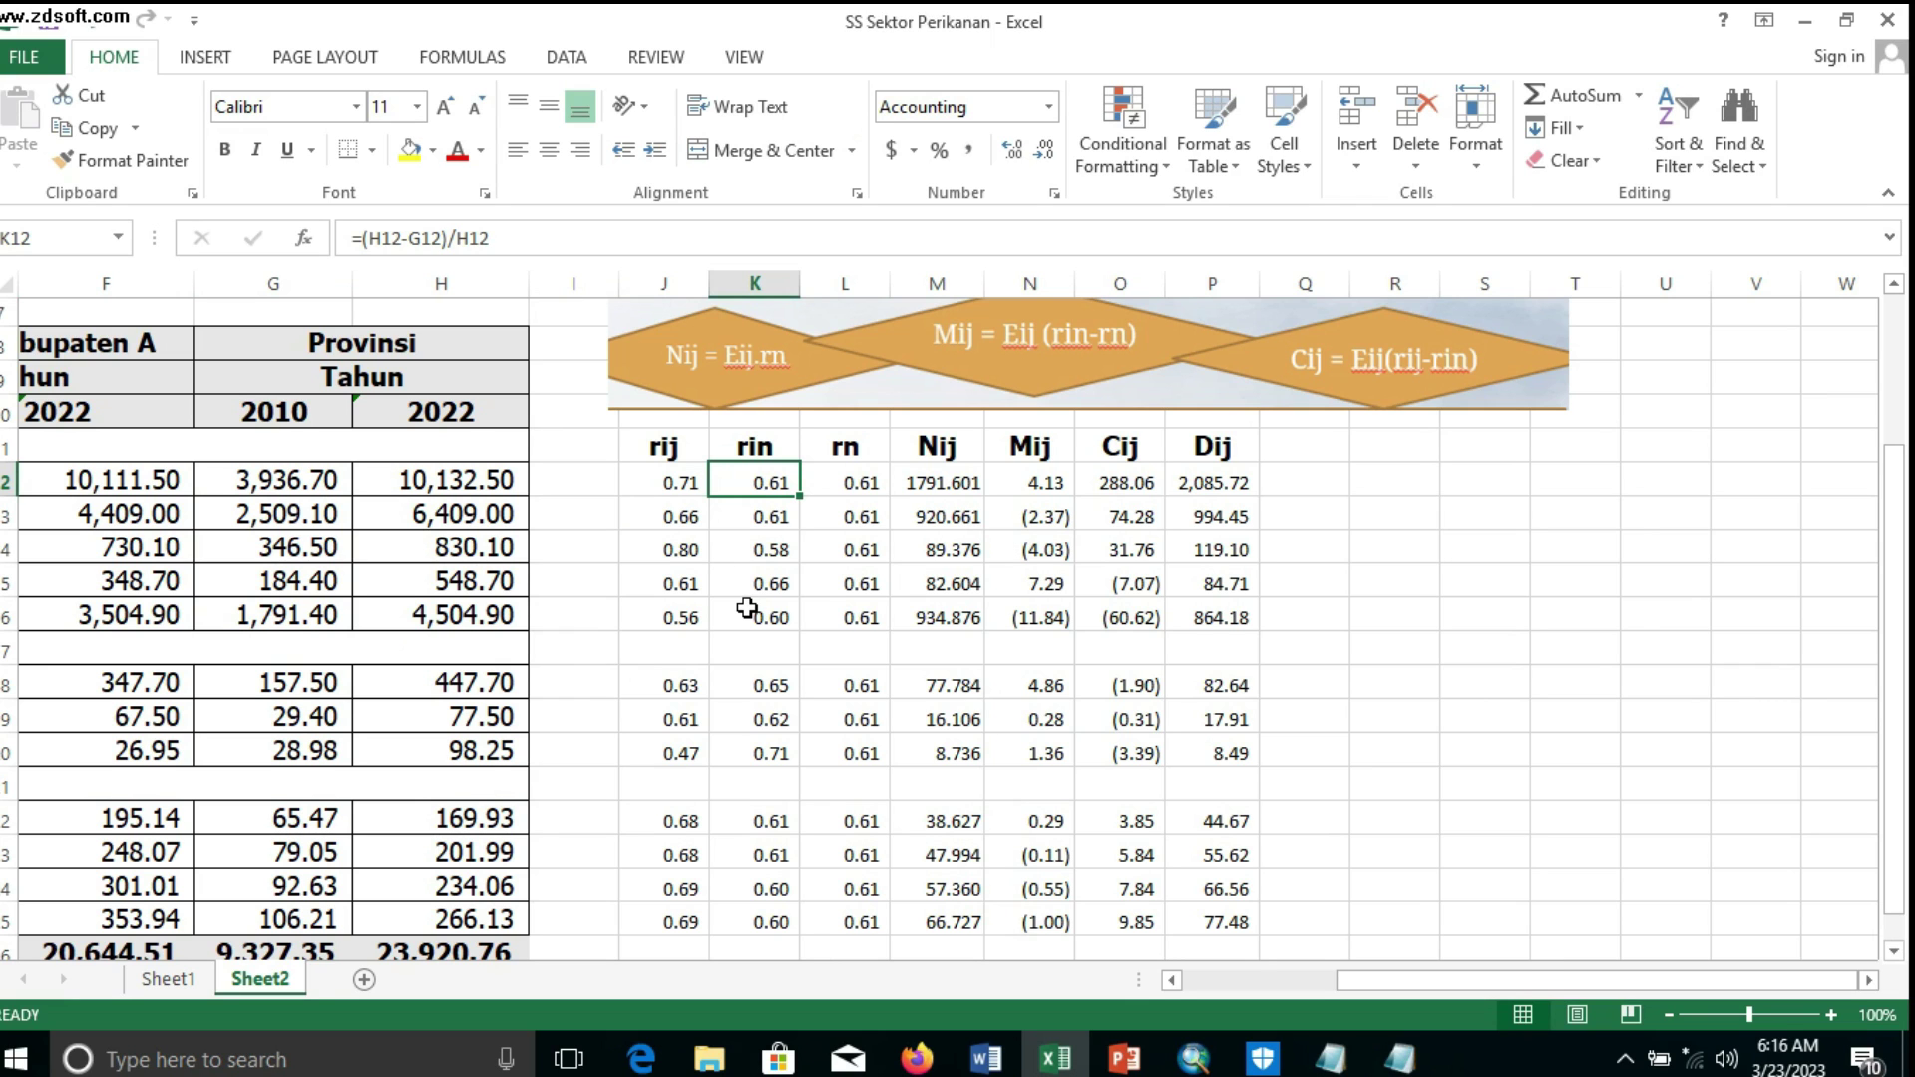
{"action": "scroll", "coordinate": [751, 483], "scroll_direction": "down", "scroll_amount": 1}
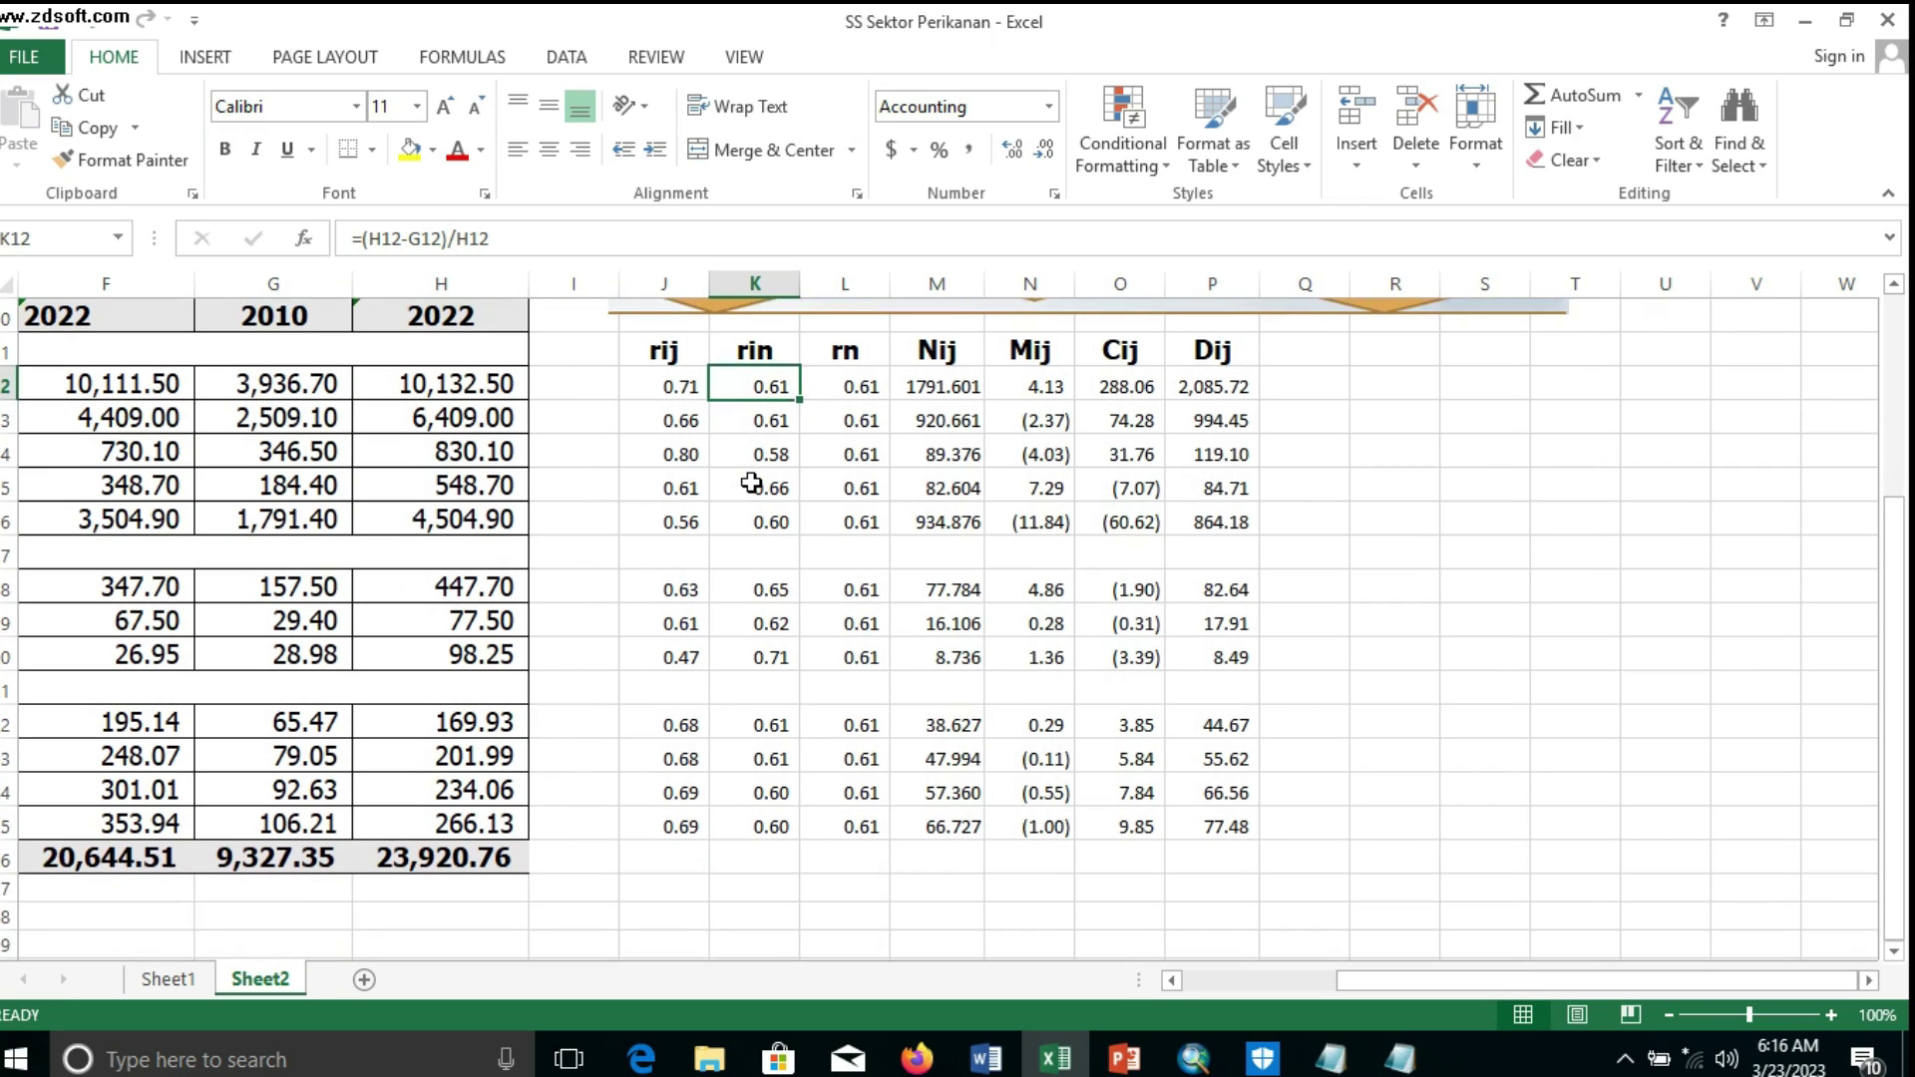
{"action": "scroll", "coordinate": [751, 484], "scroll_direction": "up", "scroll_amount": 1}
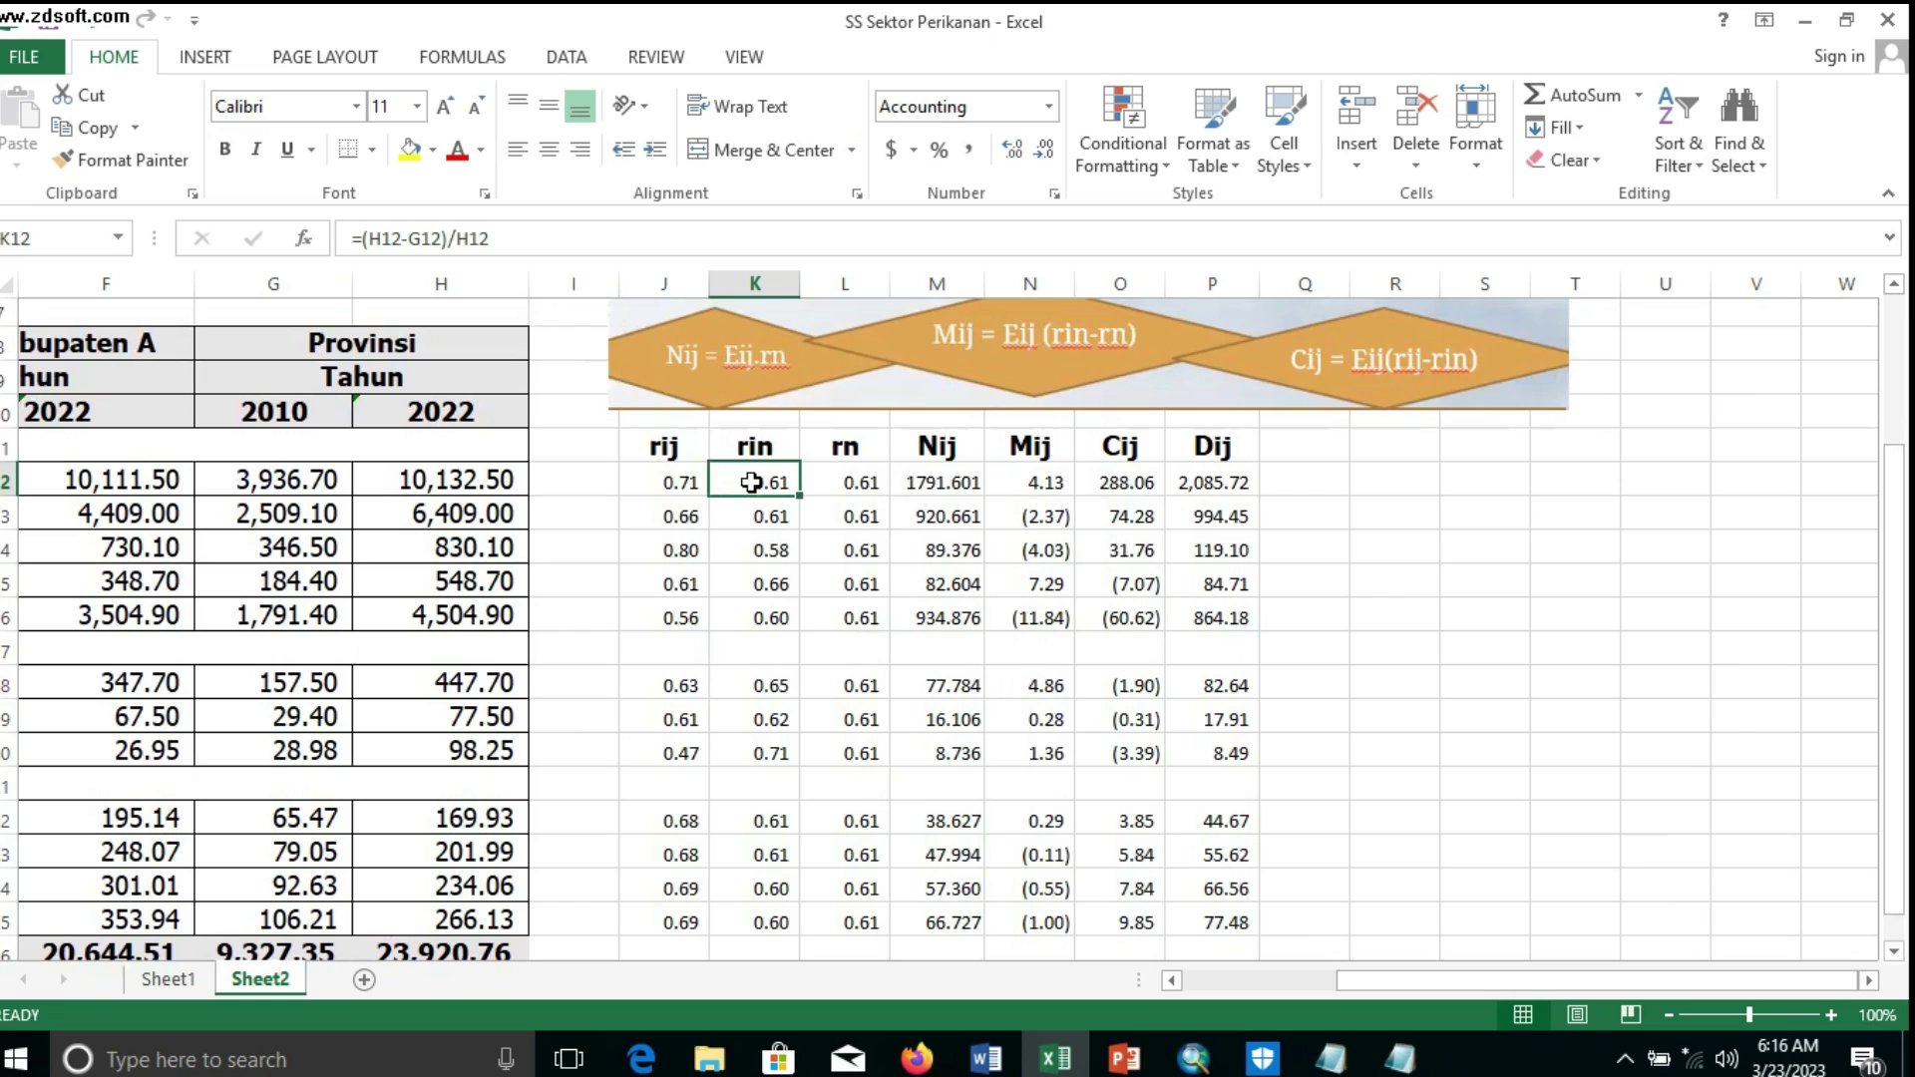